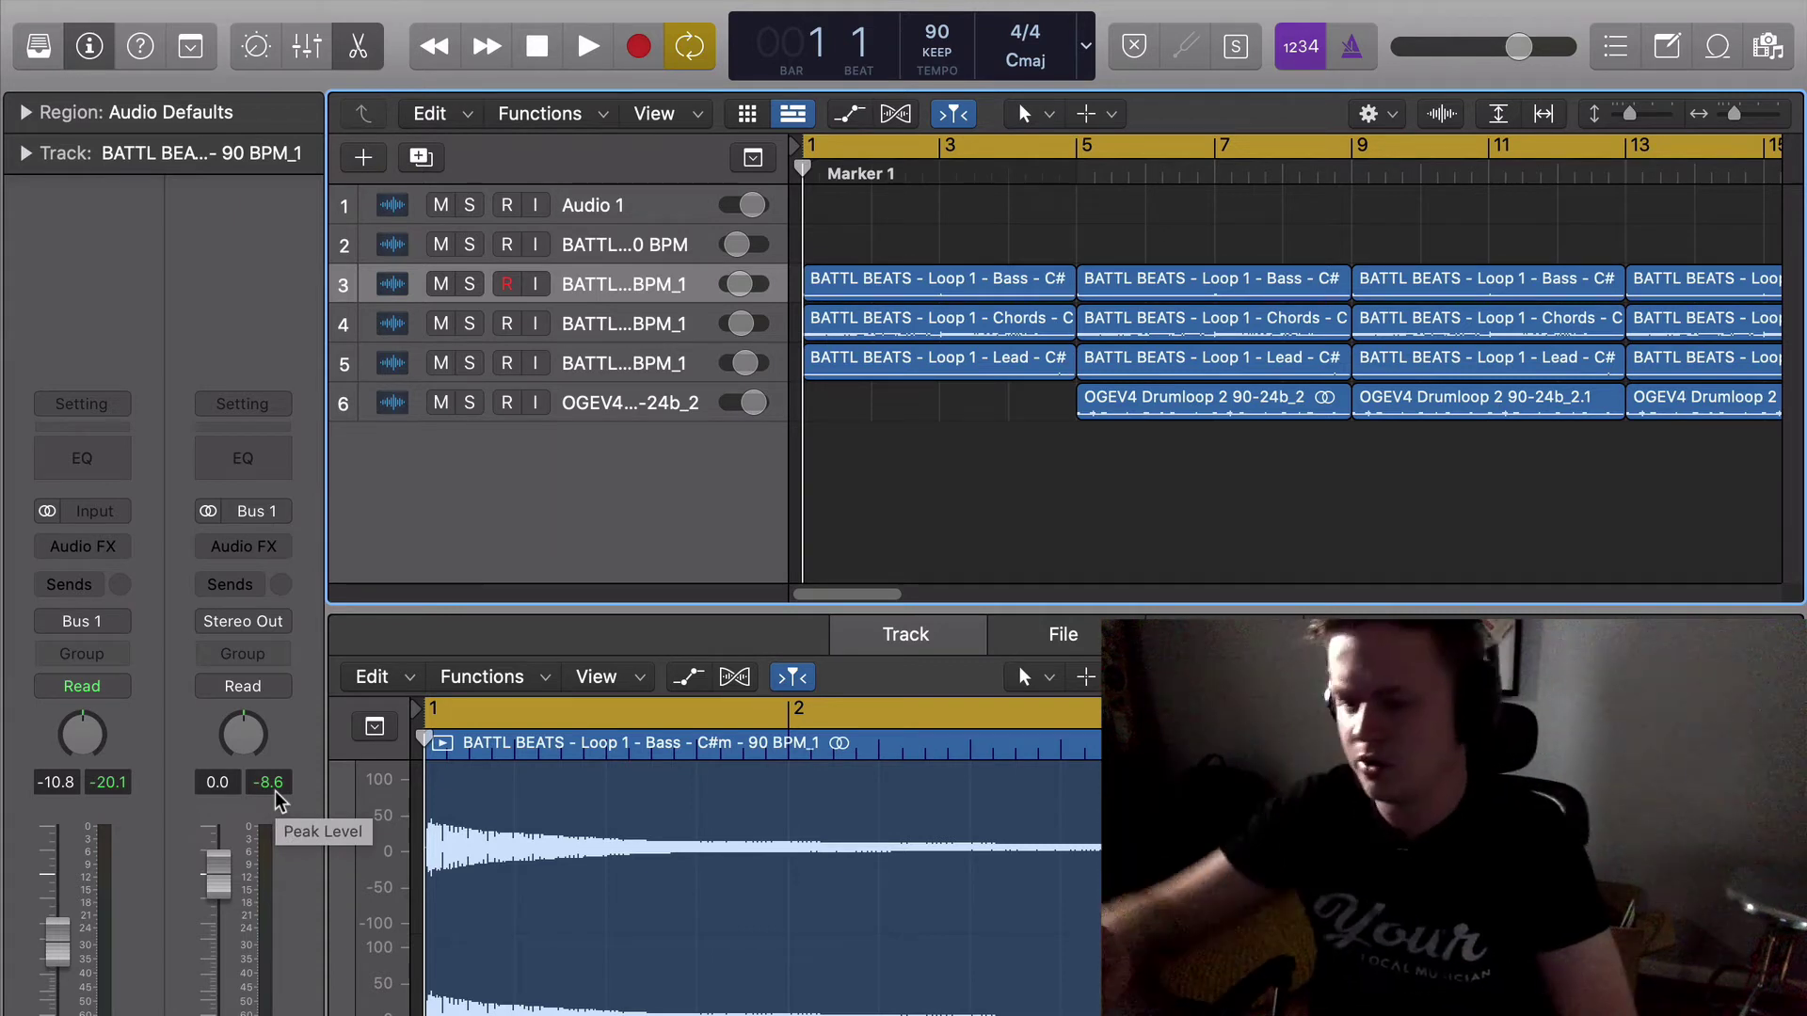
Play the arrangement through from bar 1, dismissing the Force Quit Applications dialog, and return the playhead to the start.
{"action": "key", "text": "space"}
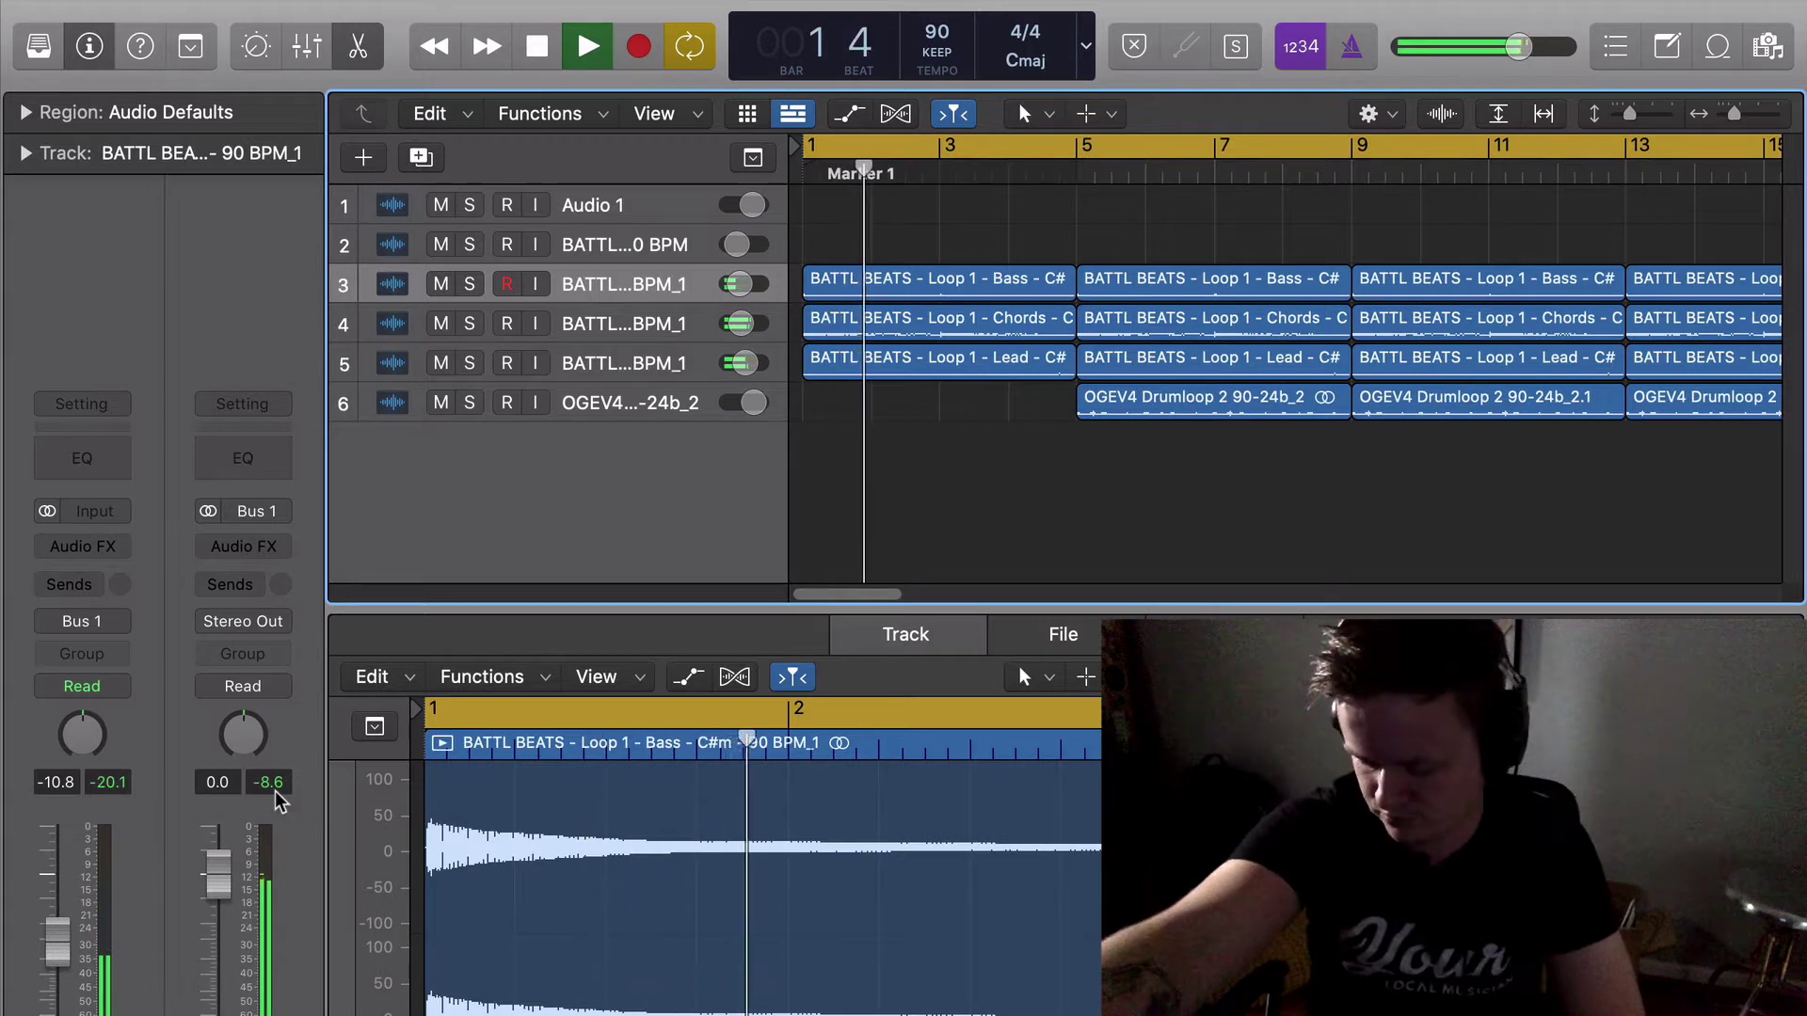
{"action": "key", "text": "XF86AudioLowerVolume"}
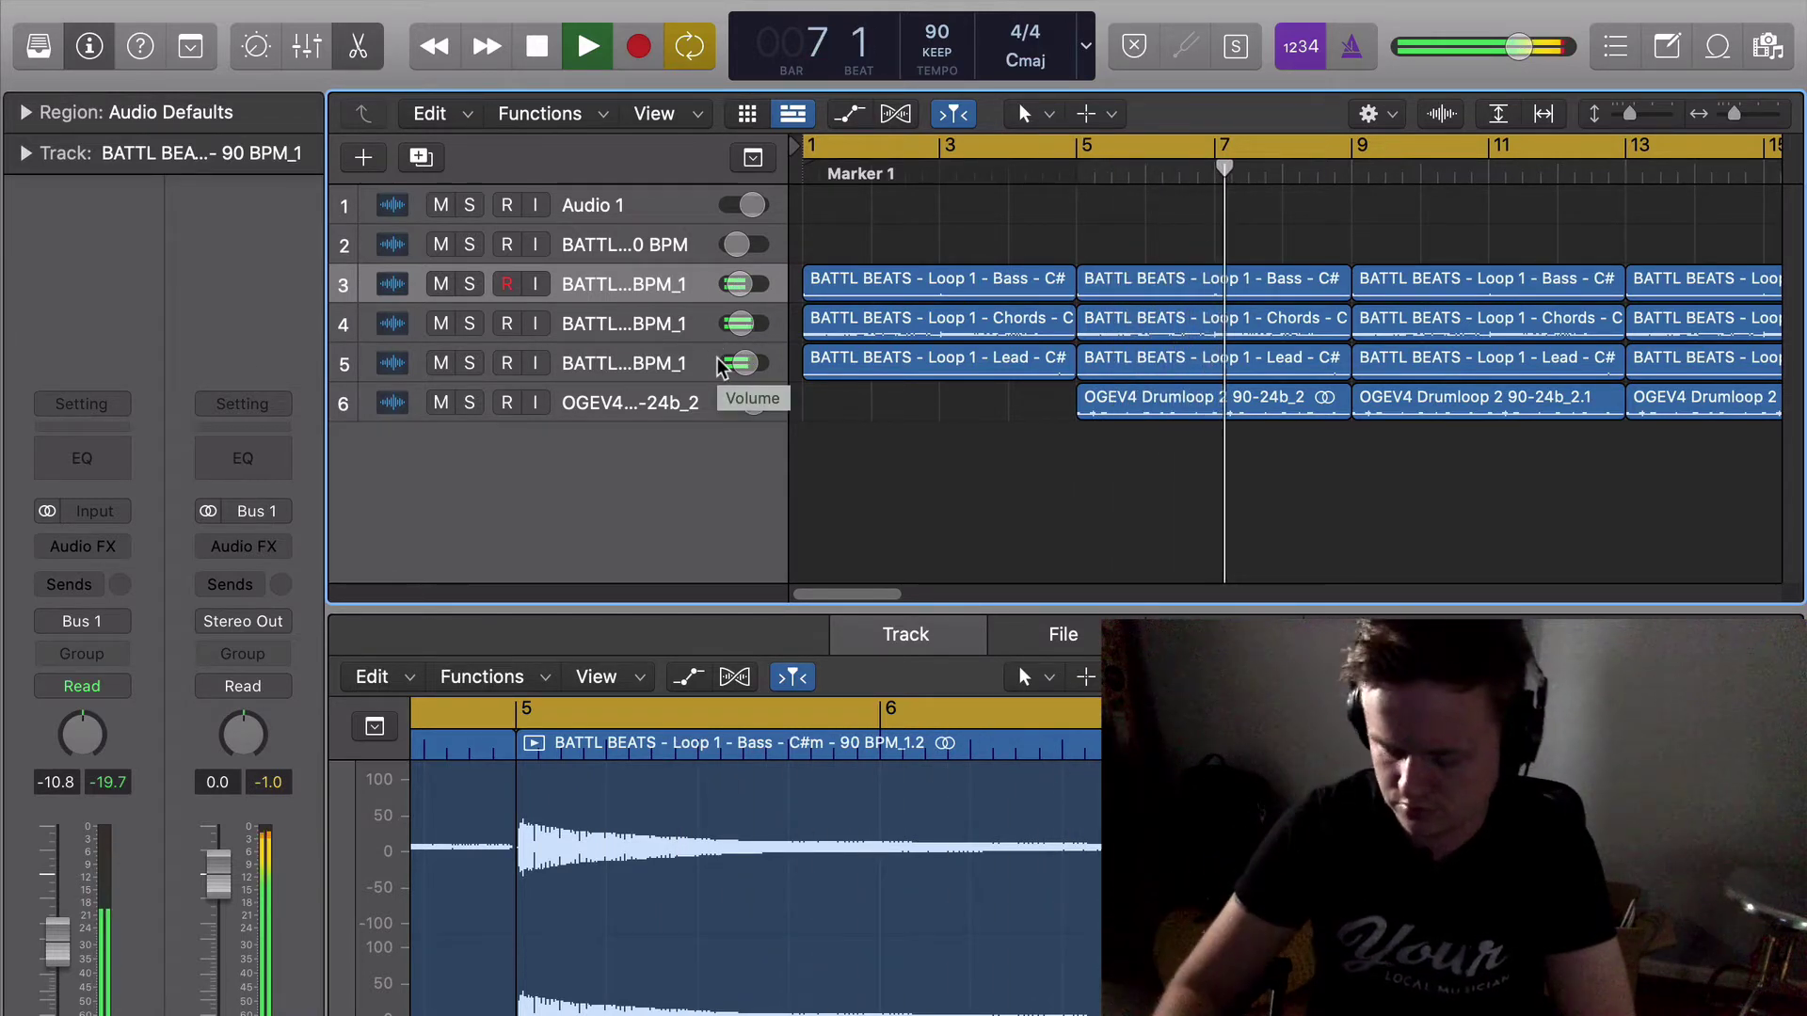
{"action": "key", "text": "XF86AudioLowerVolume"}
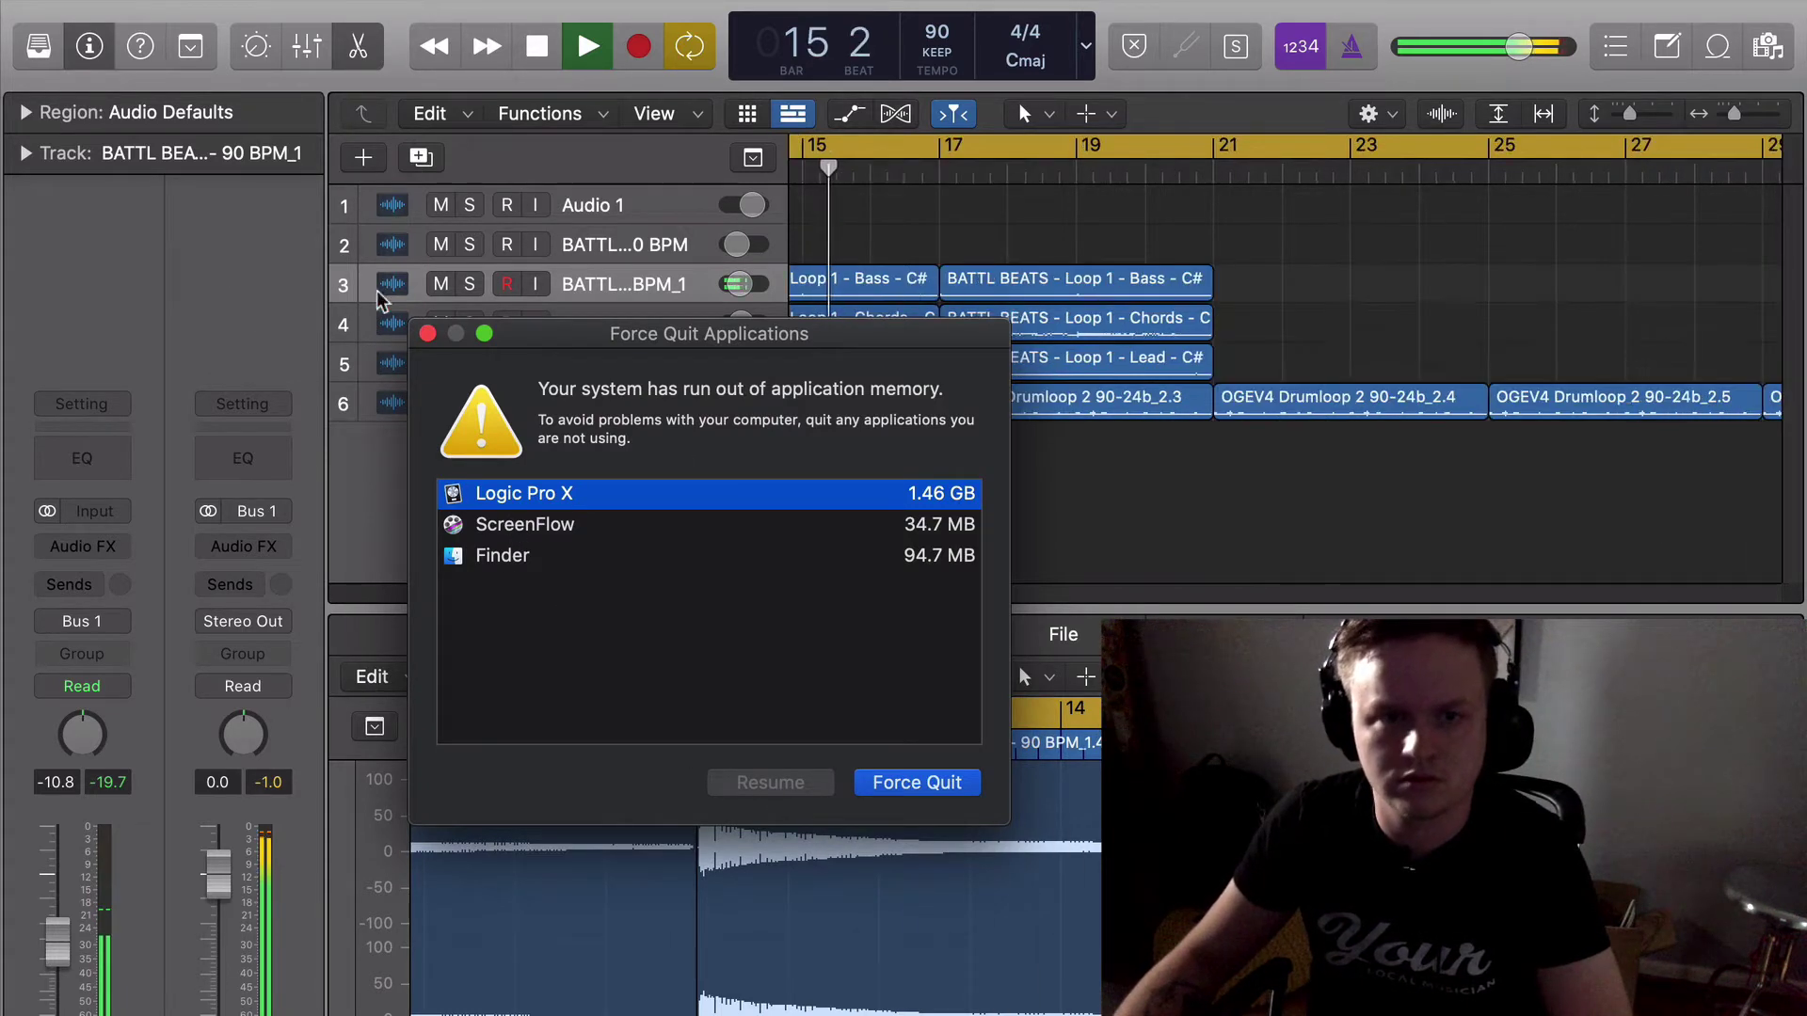
{"action": "left_click", "coordinate": [427, 334]}
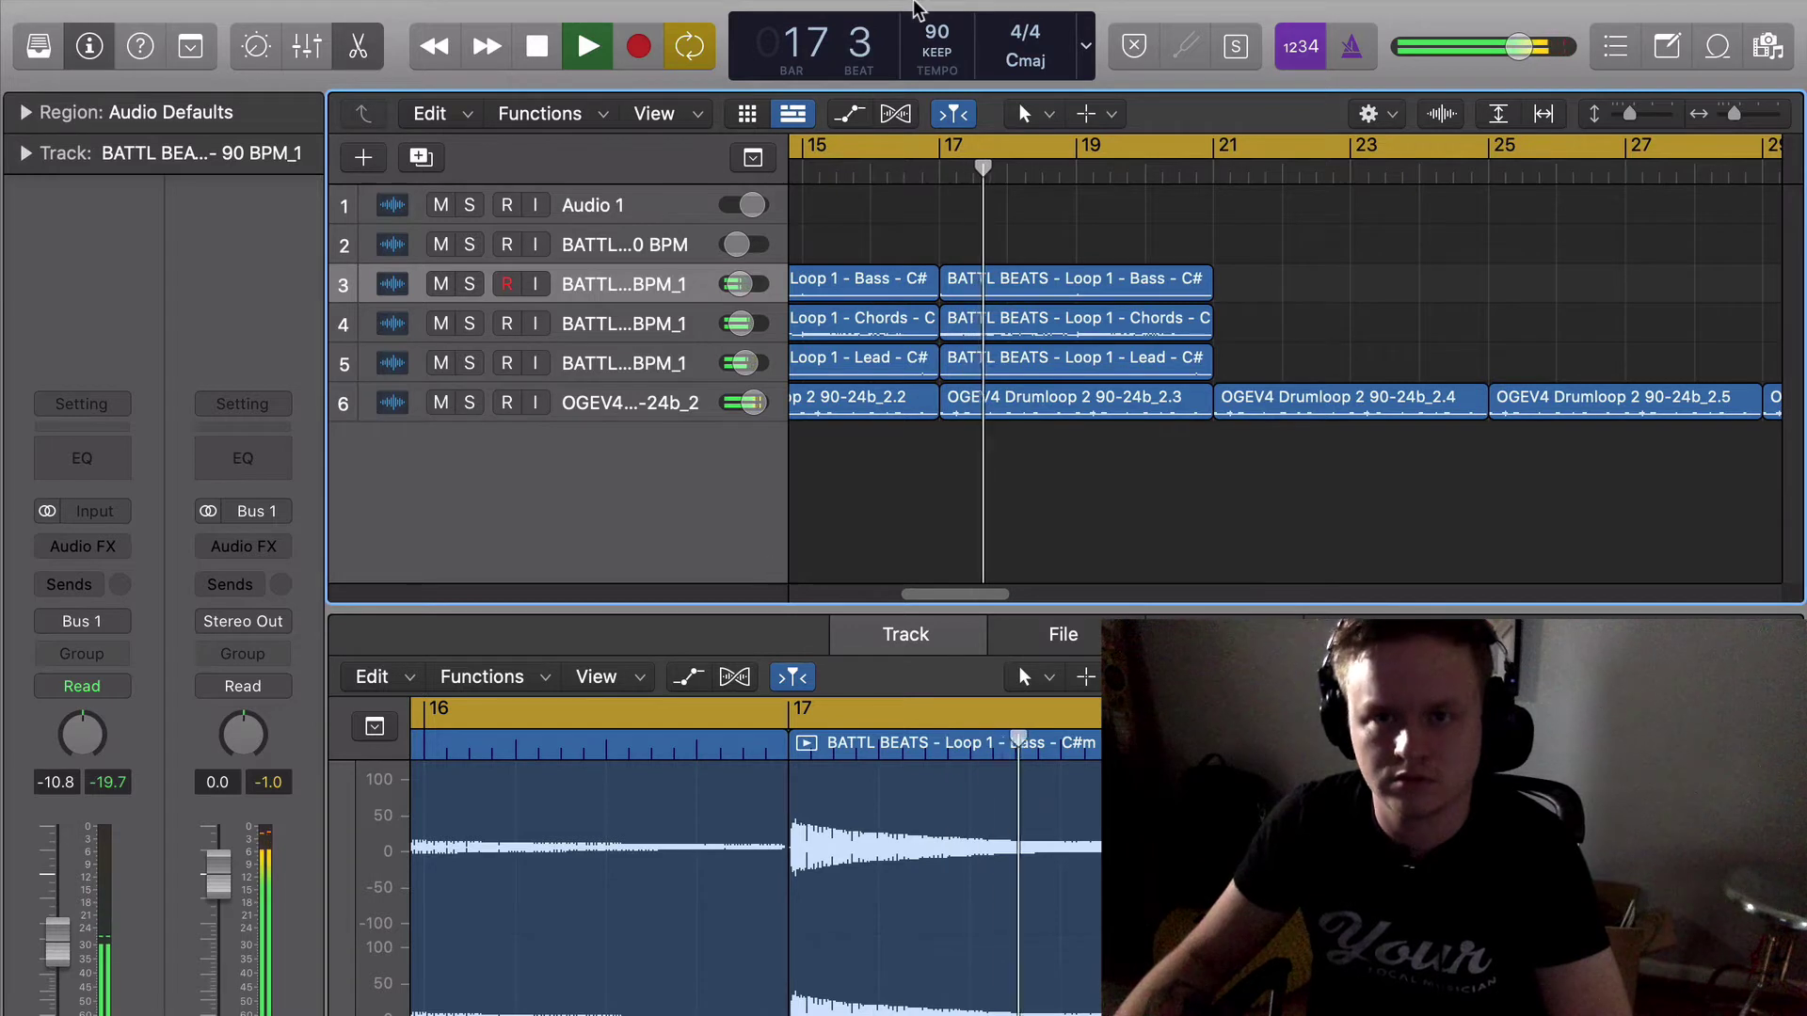
{"action": "mouse_move", "coordinate": [852, 8]}
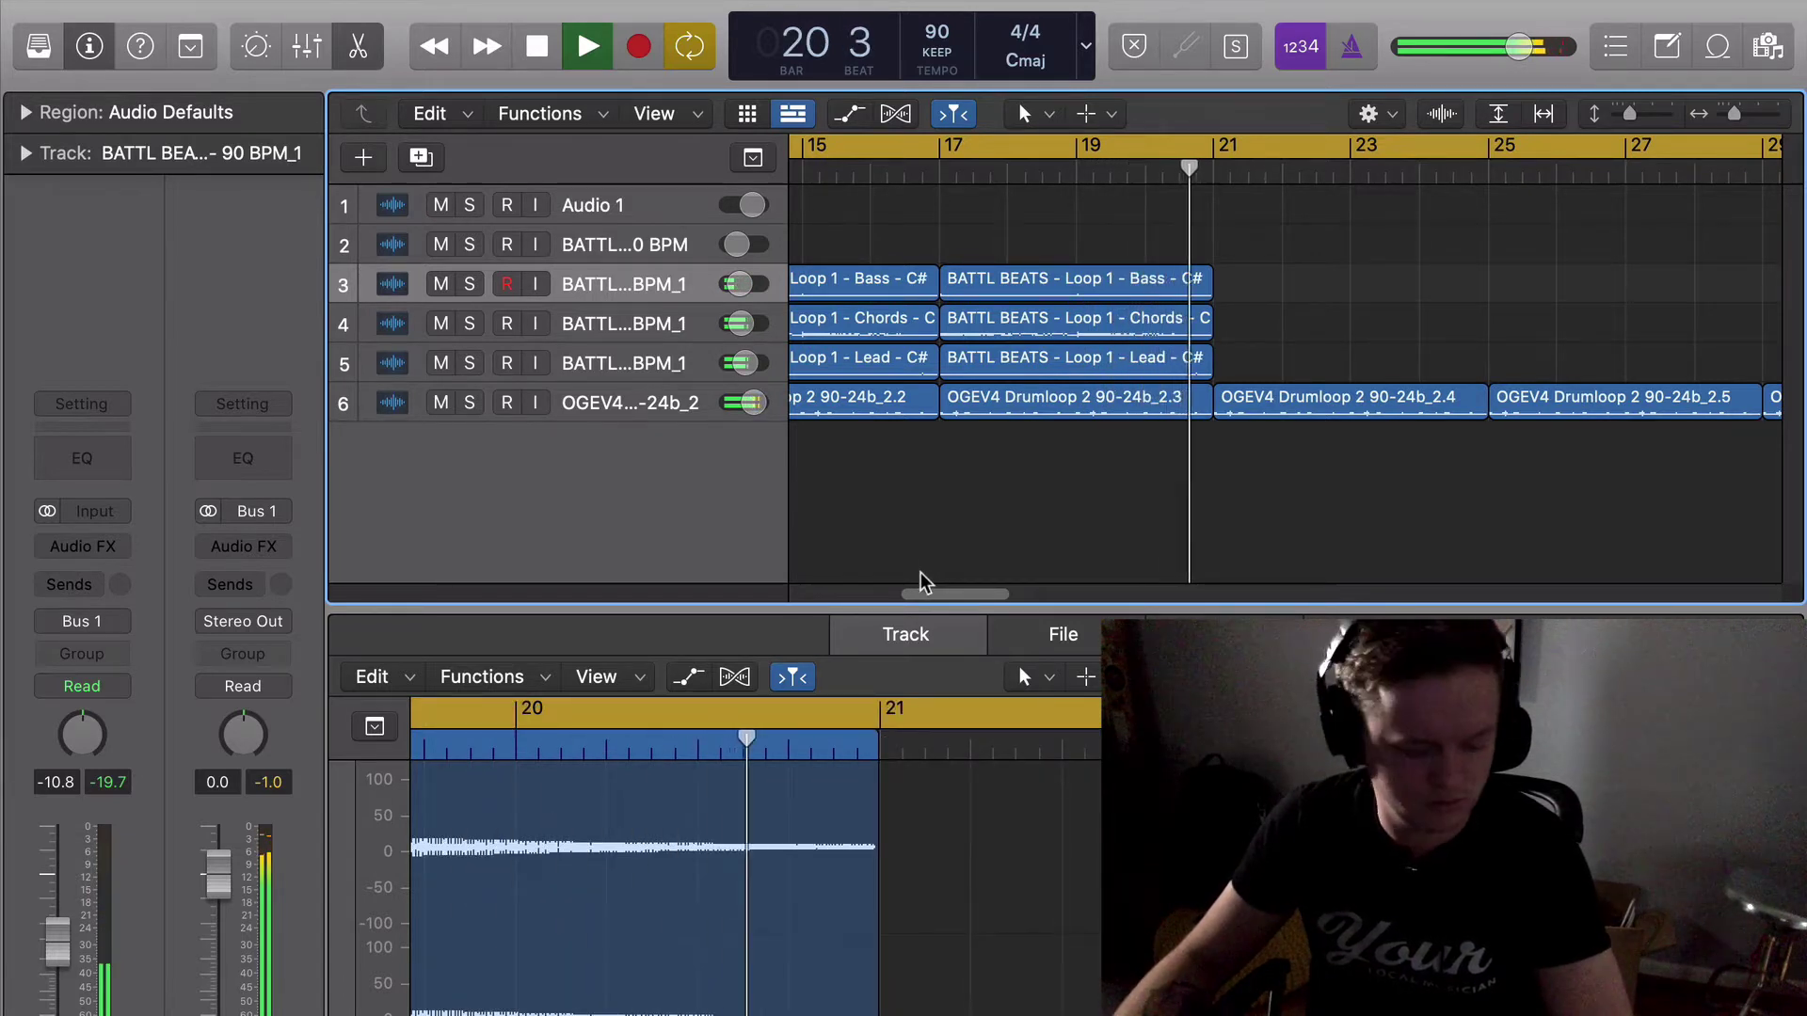
{"action": "left_click", "coordinate": [550, 47]}
{"action": "left_click", "coordinate": [553, 47]}
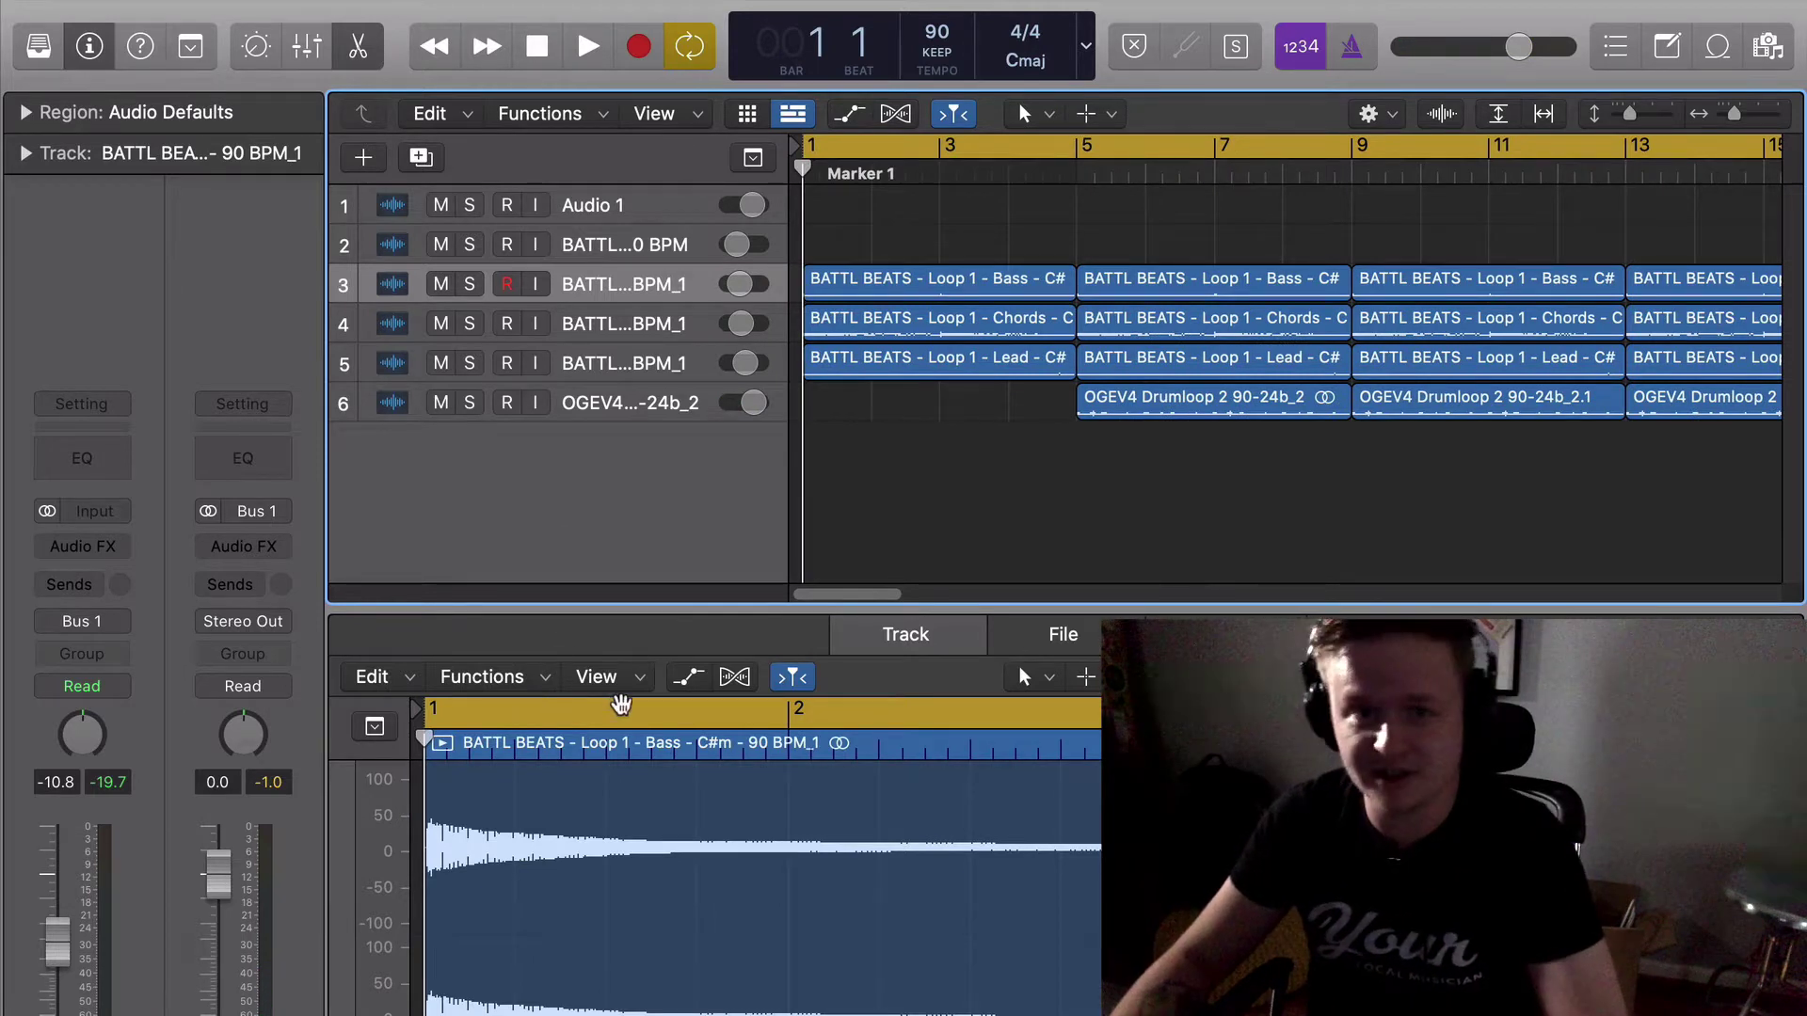
Add a Channel EQ to the Chords track and move its window clear of the track list.
{"action": "left_click", "coordinate": [611, 330]}
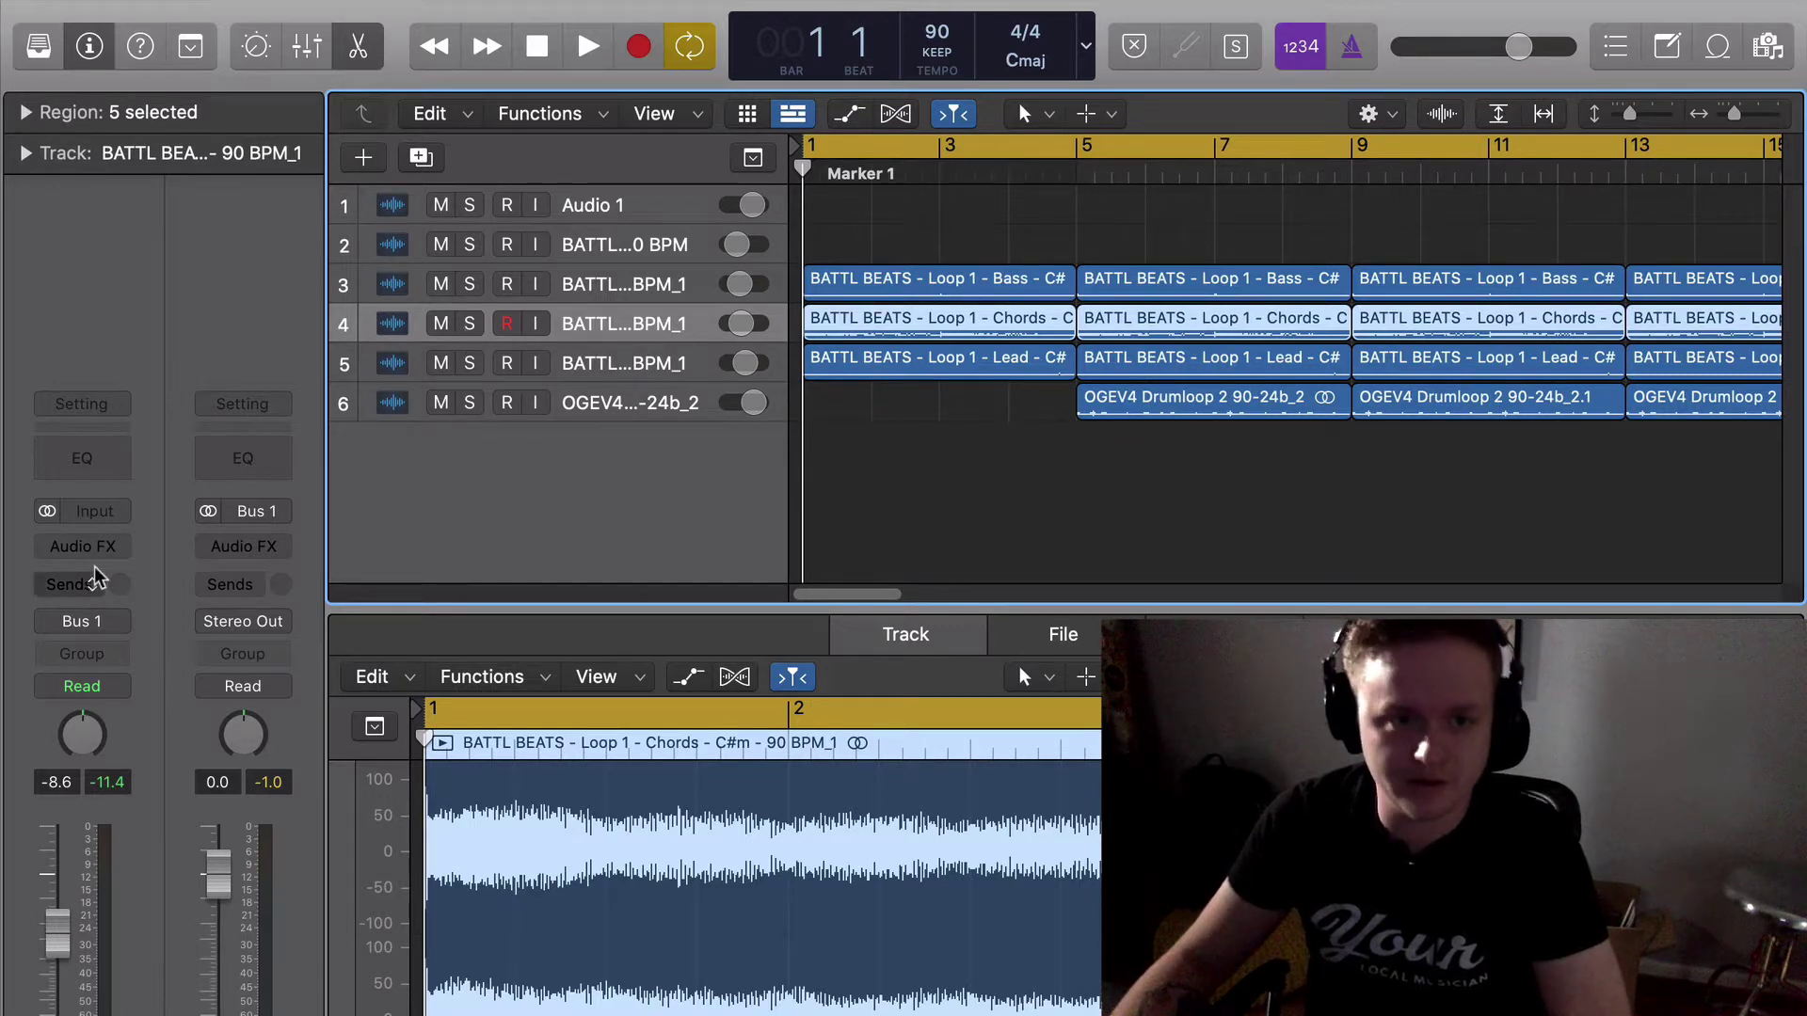
{"action": "left_click", "coordinate": [84, 461]}
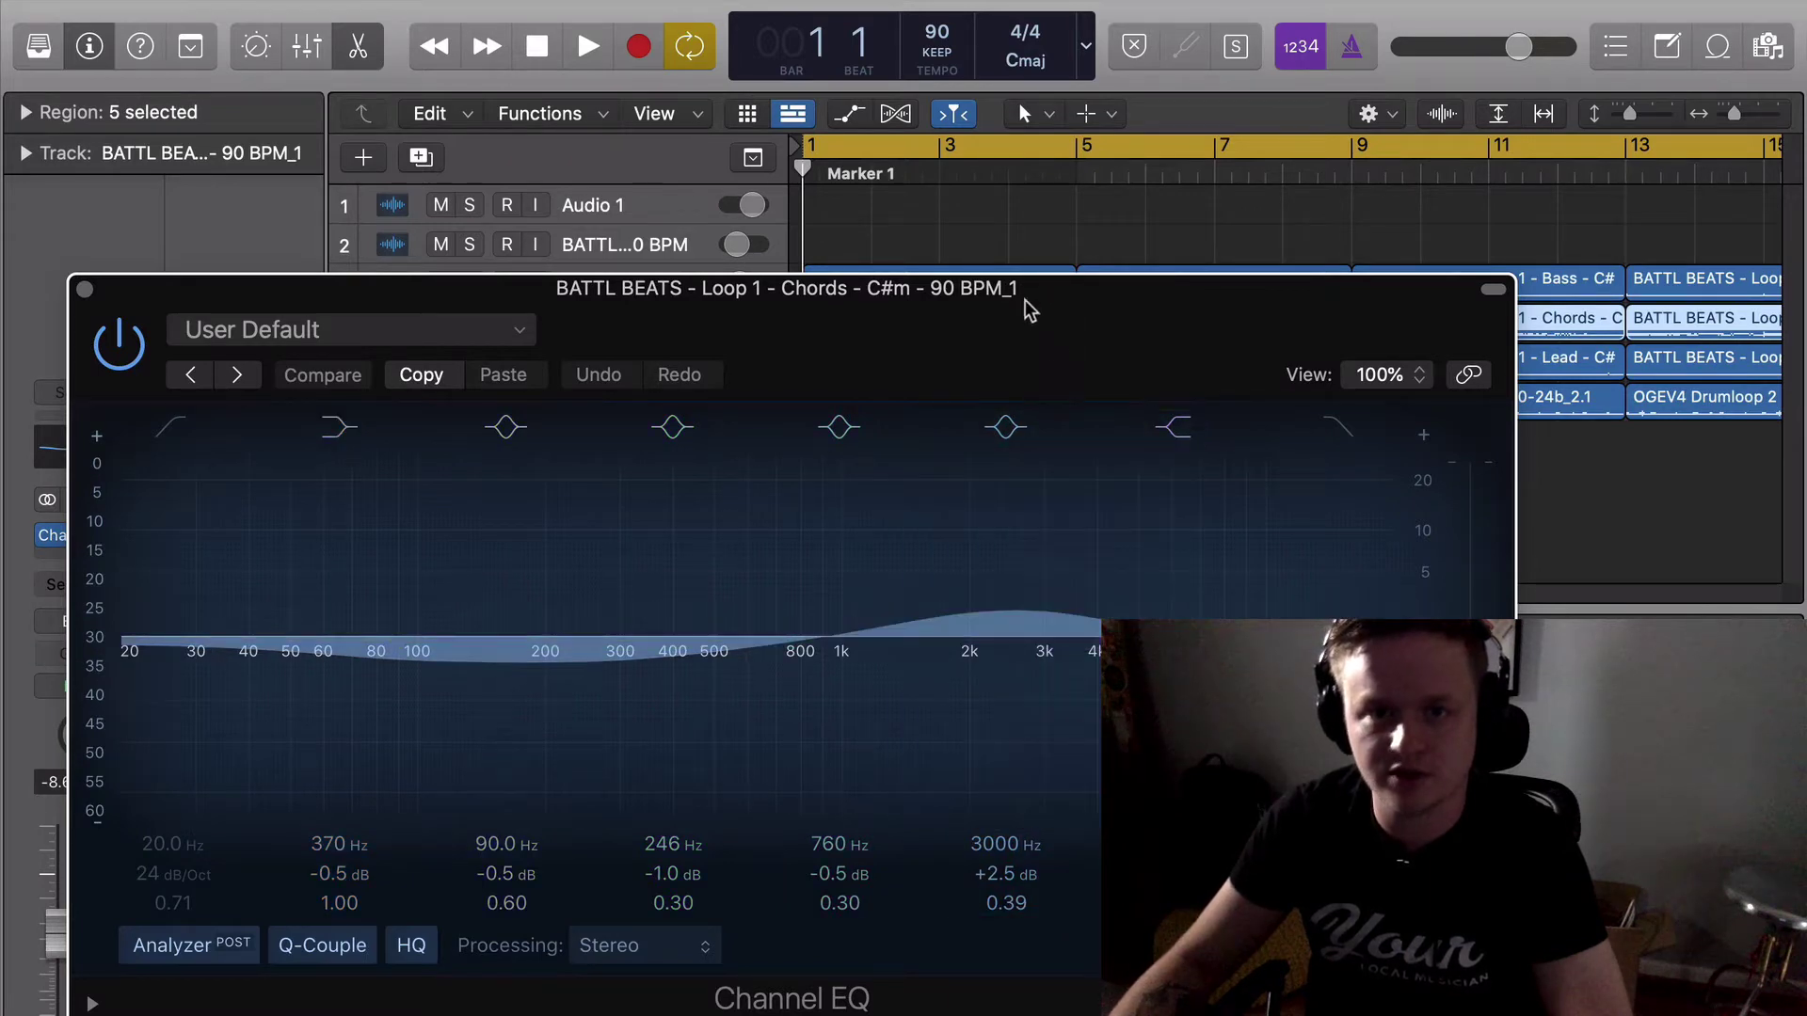
{"action": "left_click_drag", "start_coordinate": [1030, 299], "coordinate": [1125, 588]}
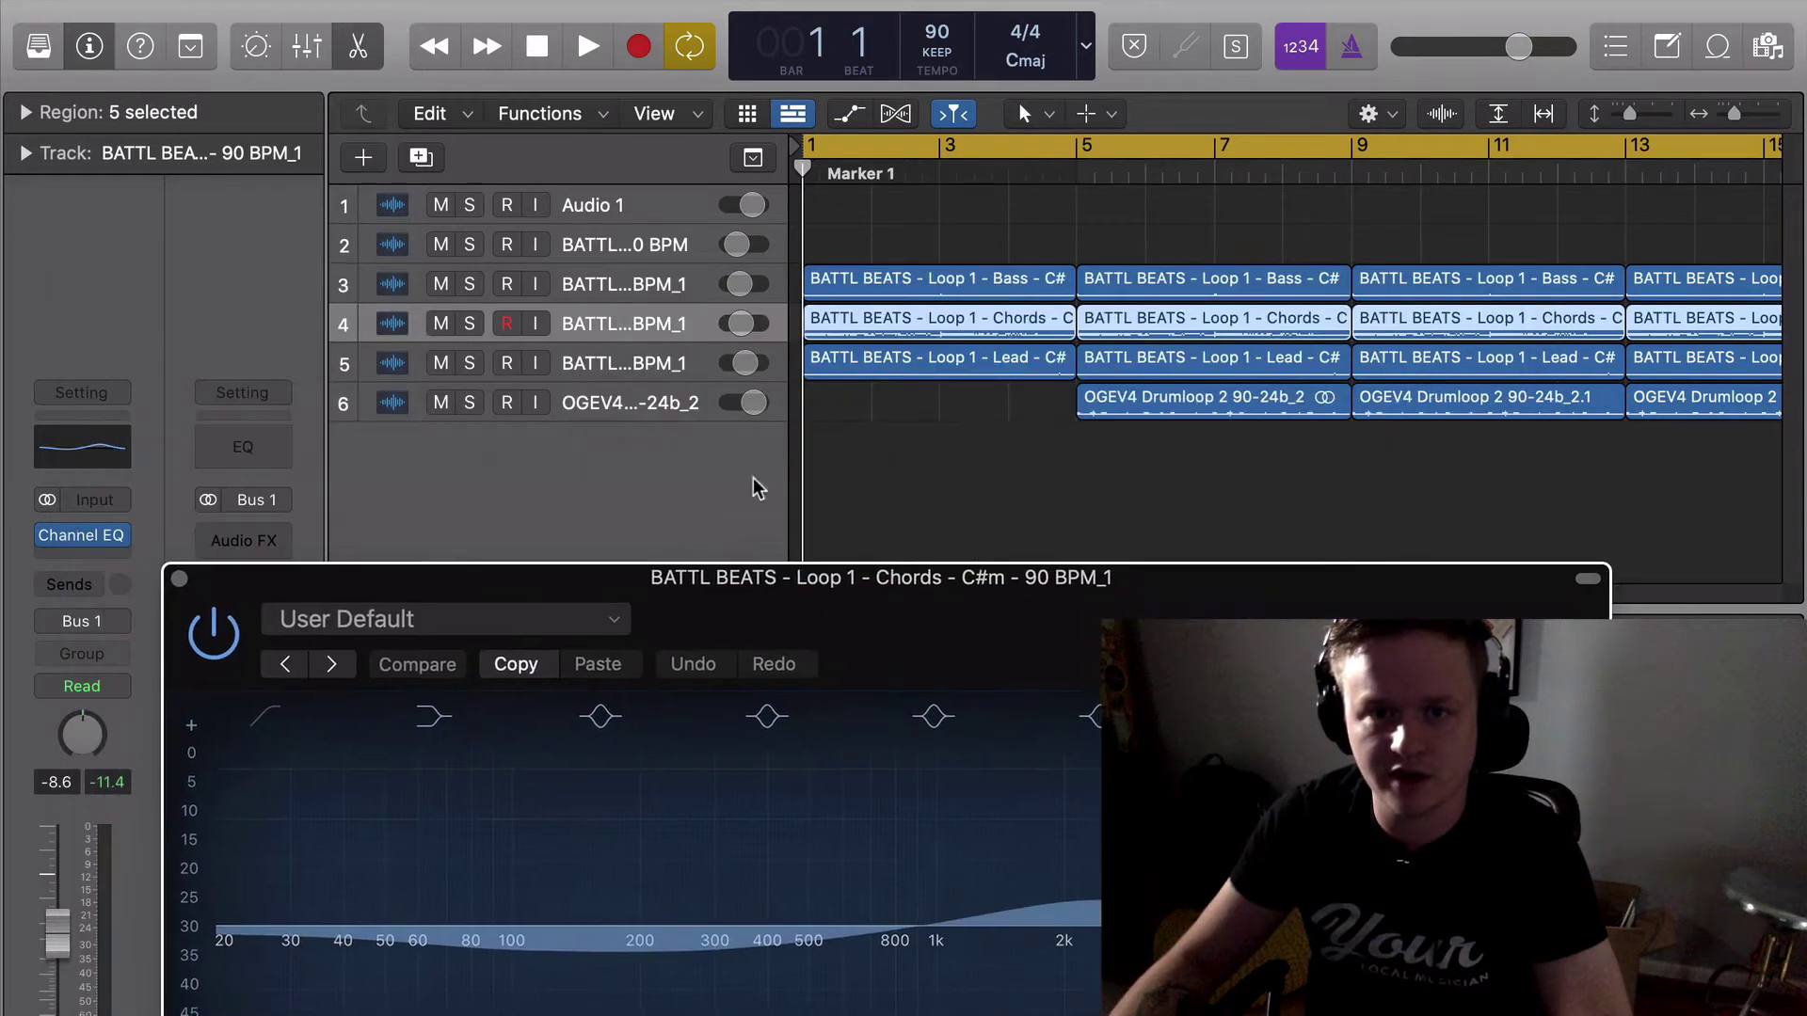
Solo the Chords track during playback, pull down the EQ's high shelf, and cut the 3000 Hz band to about -7.1 dB at 2880 Hz.
{"action": "left_click", "coordinate": [471, 323]}
{"action": "key", "text": "space"}
{"action": "left_click_drag", "start_coordinate": [1161, 587], "coordinate": [1135, 422]}
{"action": "left_click_drag", "start_coordinate": [1132, 748], "coordinate": [979, 791]}
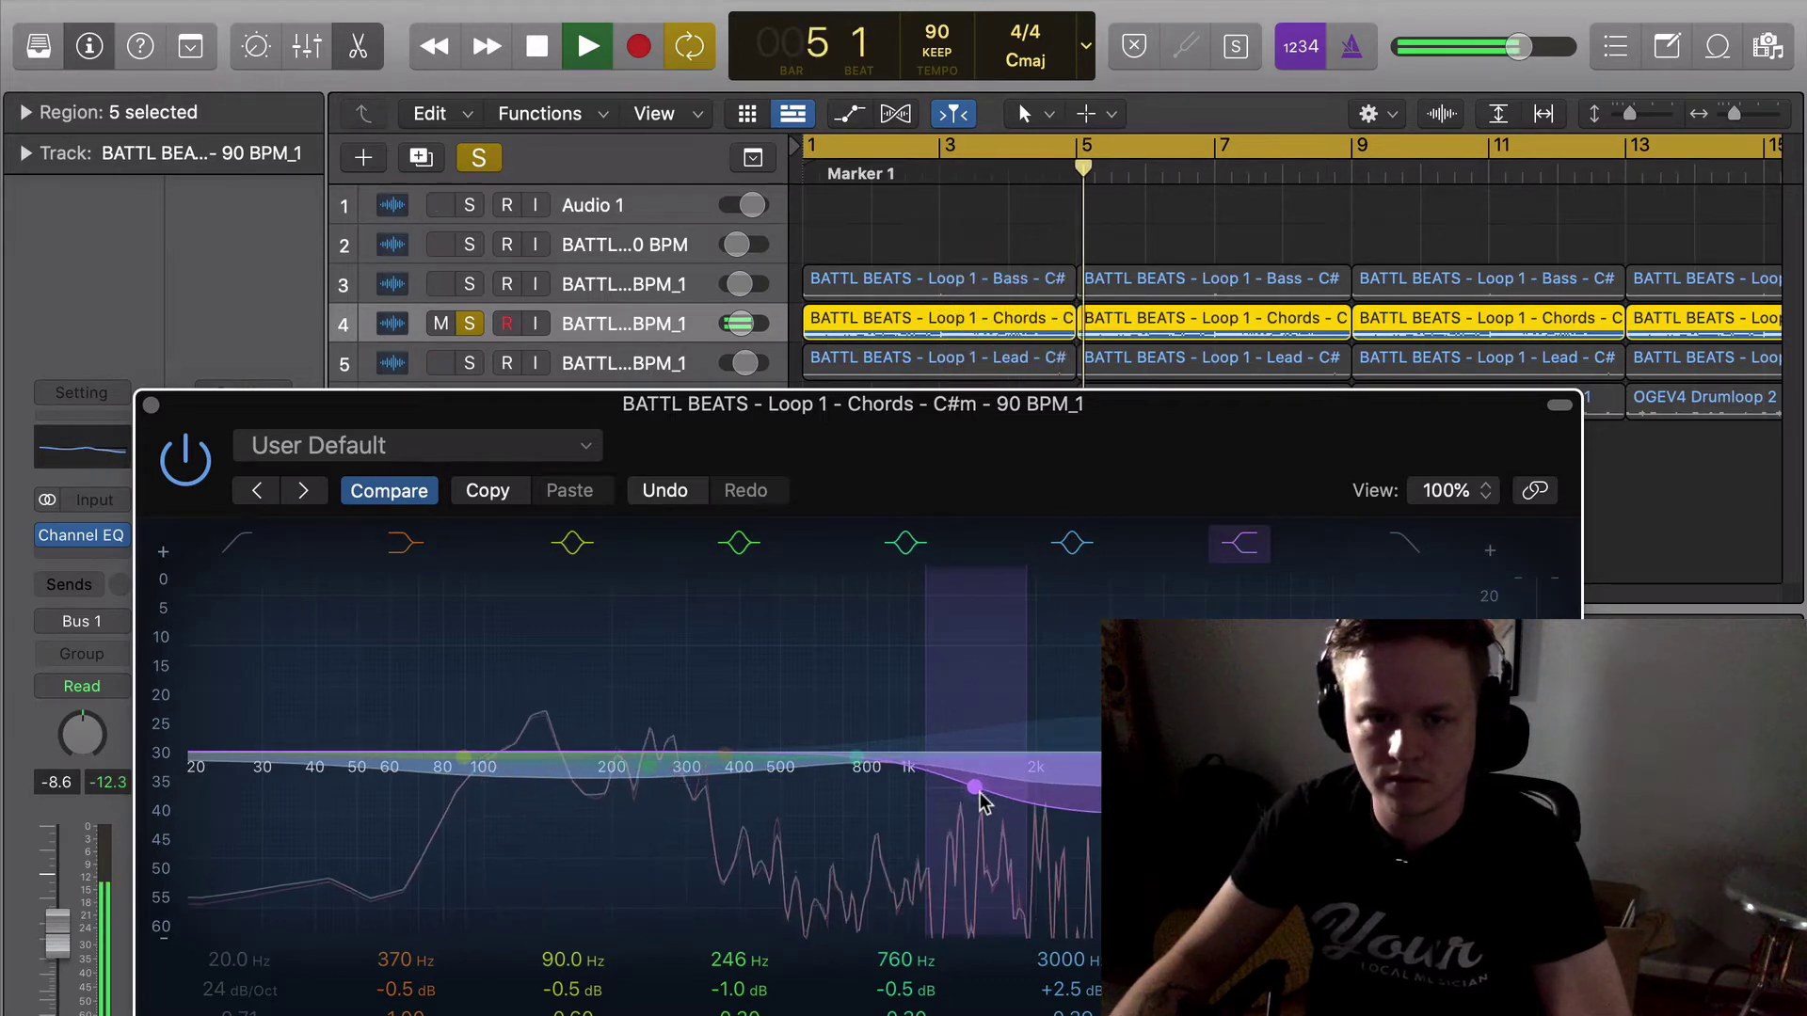
{"action": "left_click_drag", "start_coordinate": [1111, 718], "coordinate": [1047, 861]}
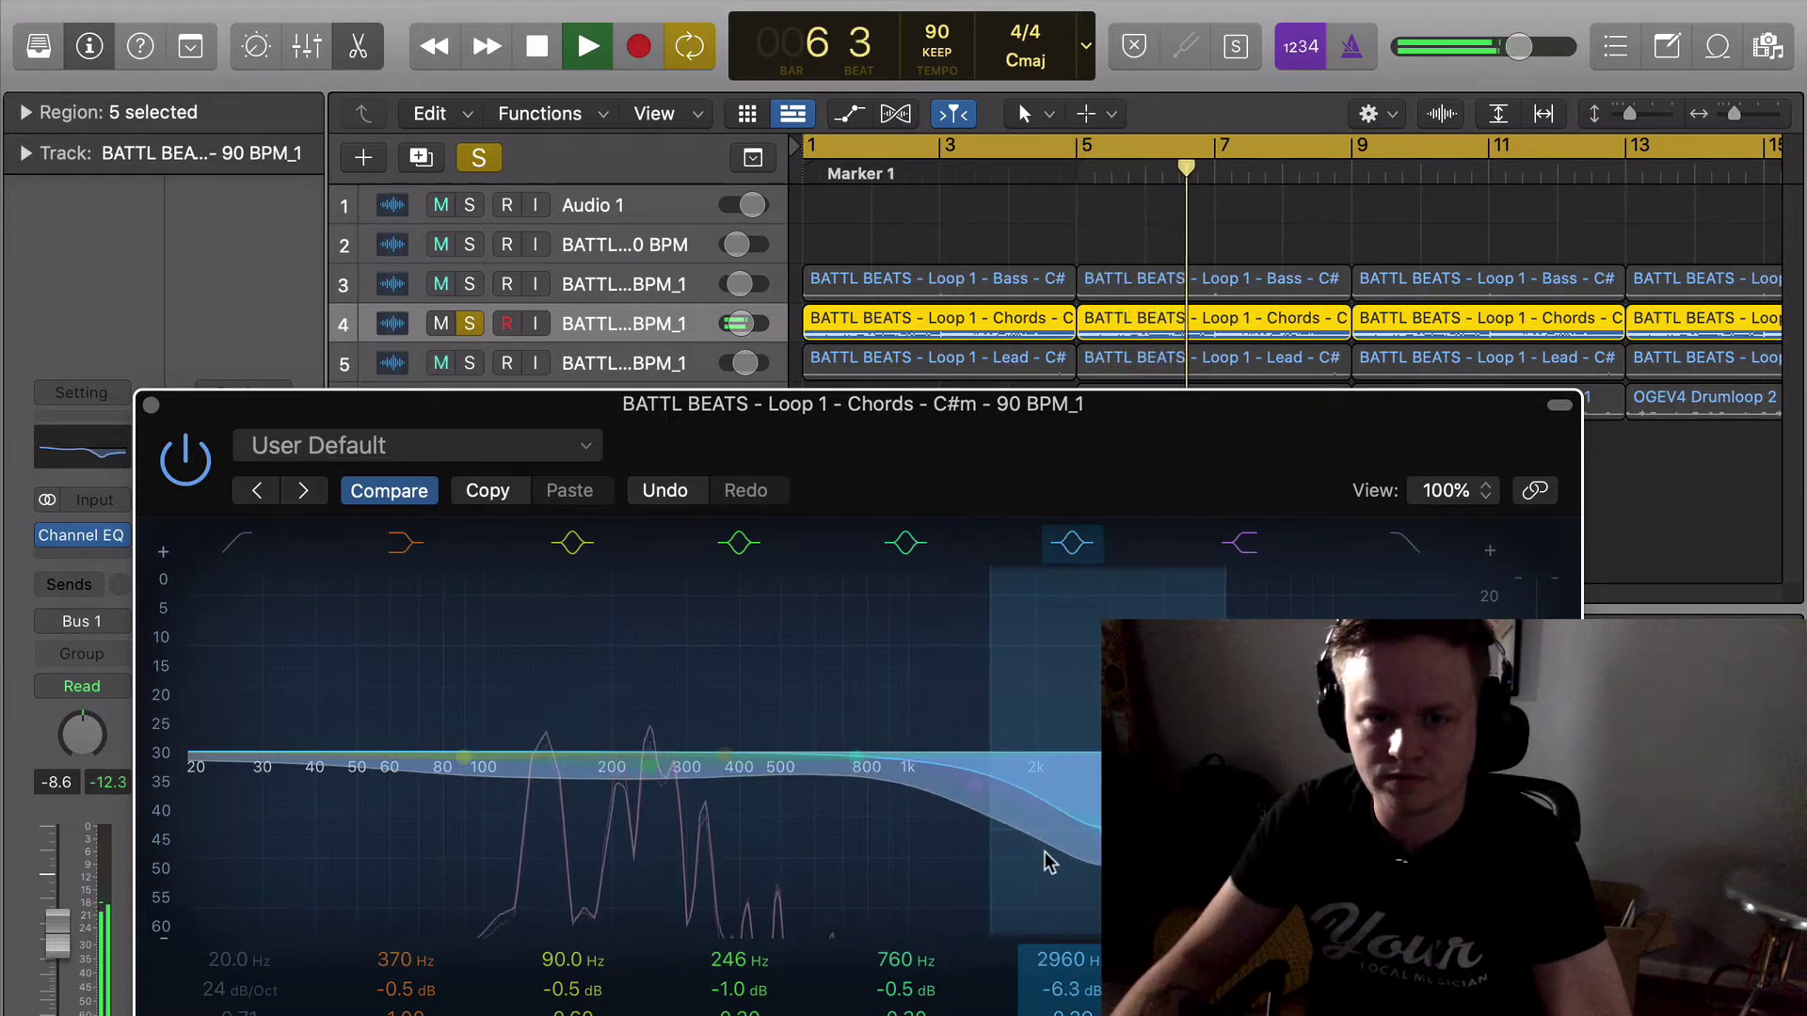
Unsolo the Chords track, play the full mix from bar 1, and ease the upper EQ band to -3.0 dB at 4500 Hz.
{"action": "left_click", "coordinate": [478, 161]}
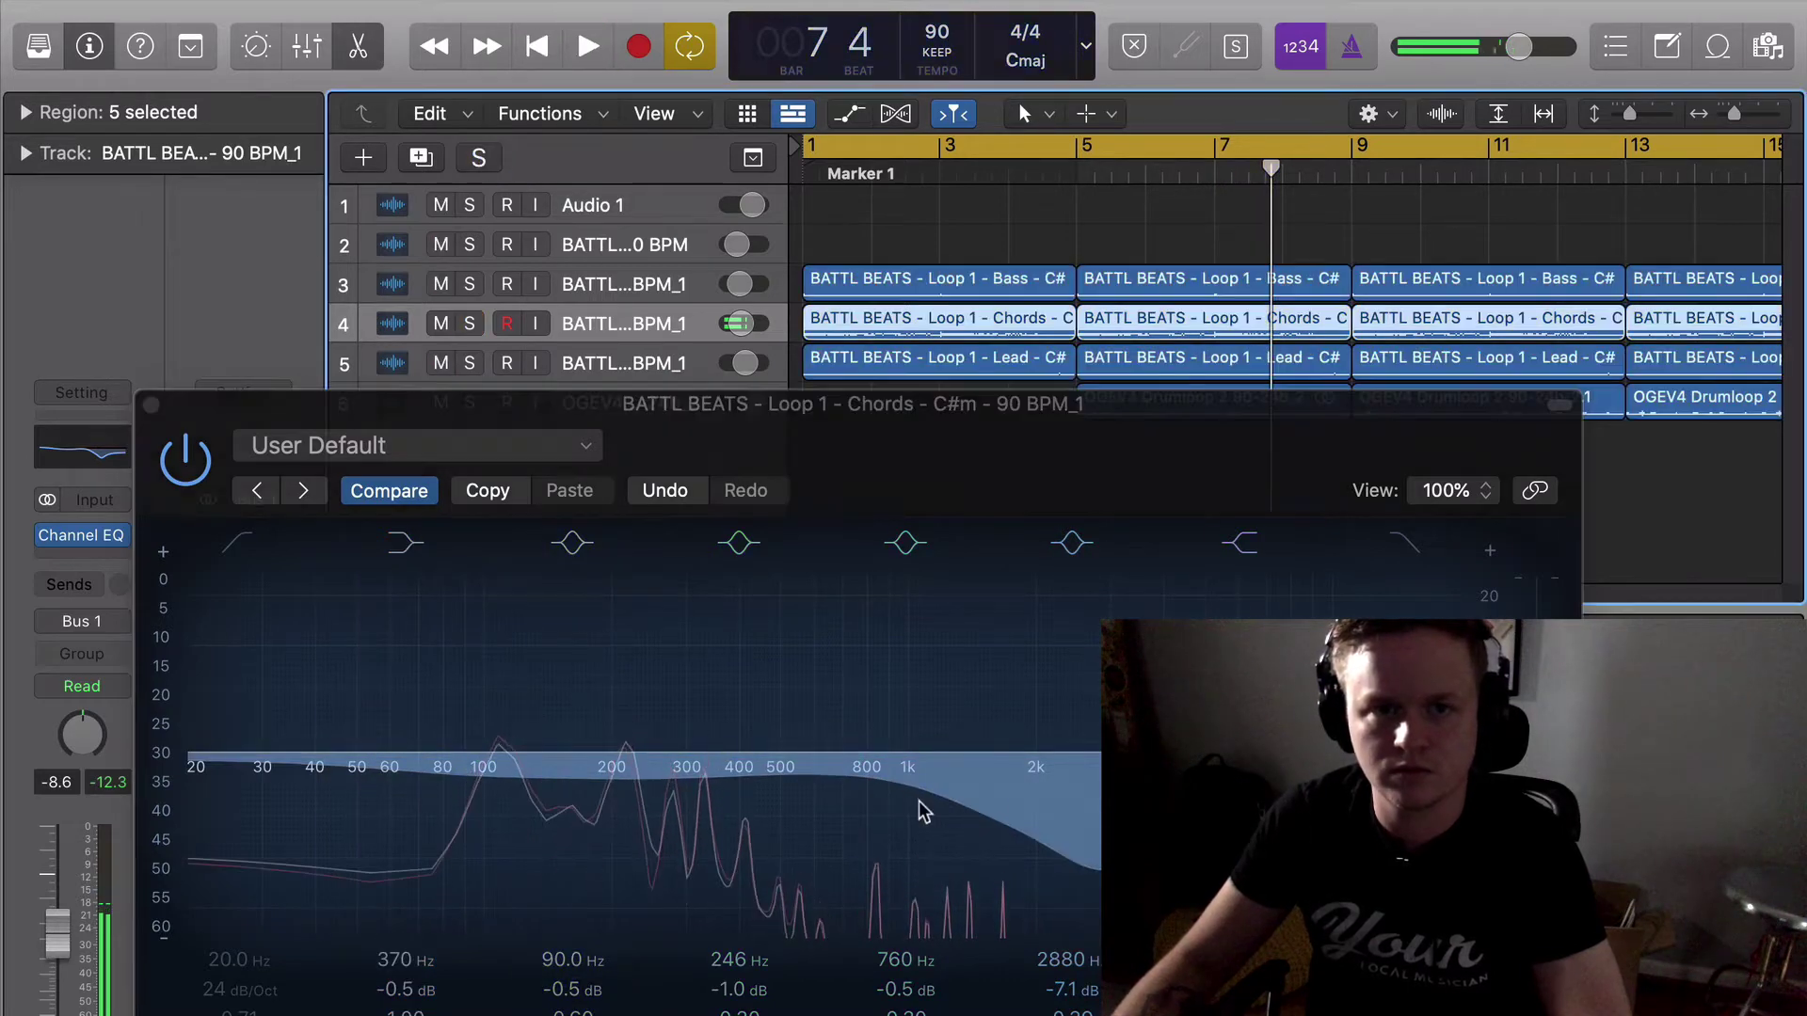
{"action": "key", "text": "Return"}
{"action": "key", "text": "space"}
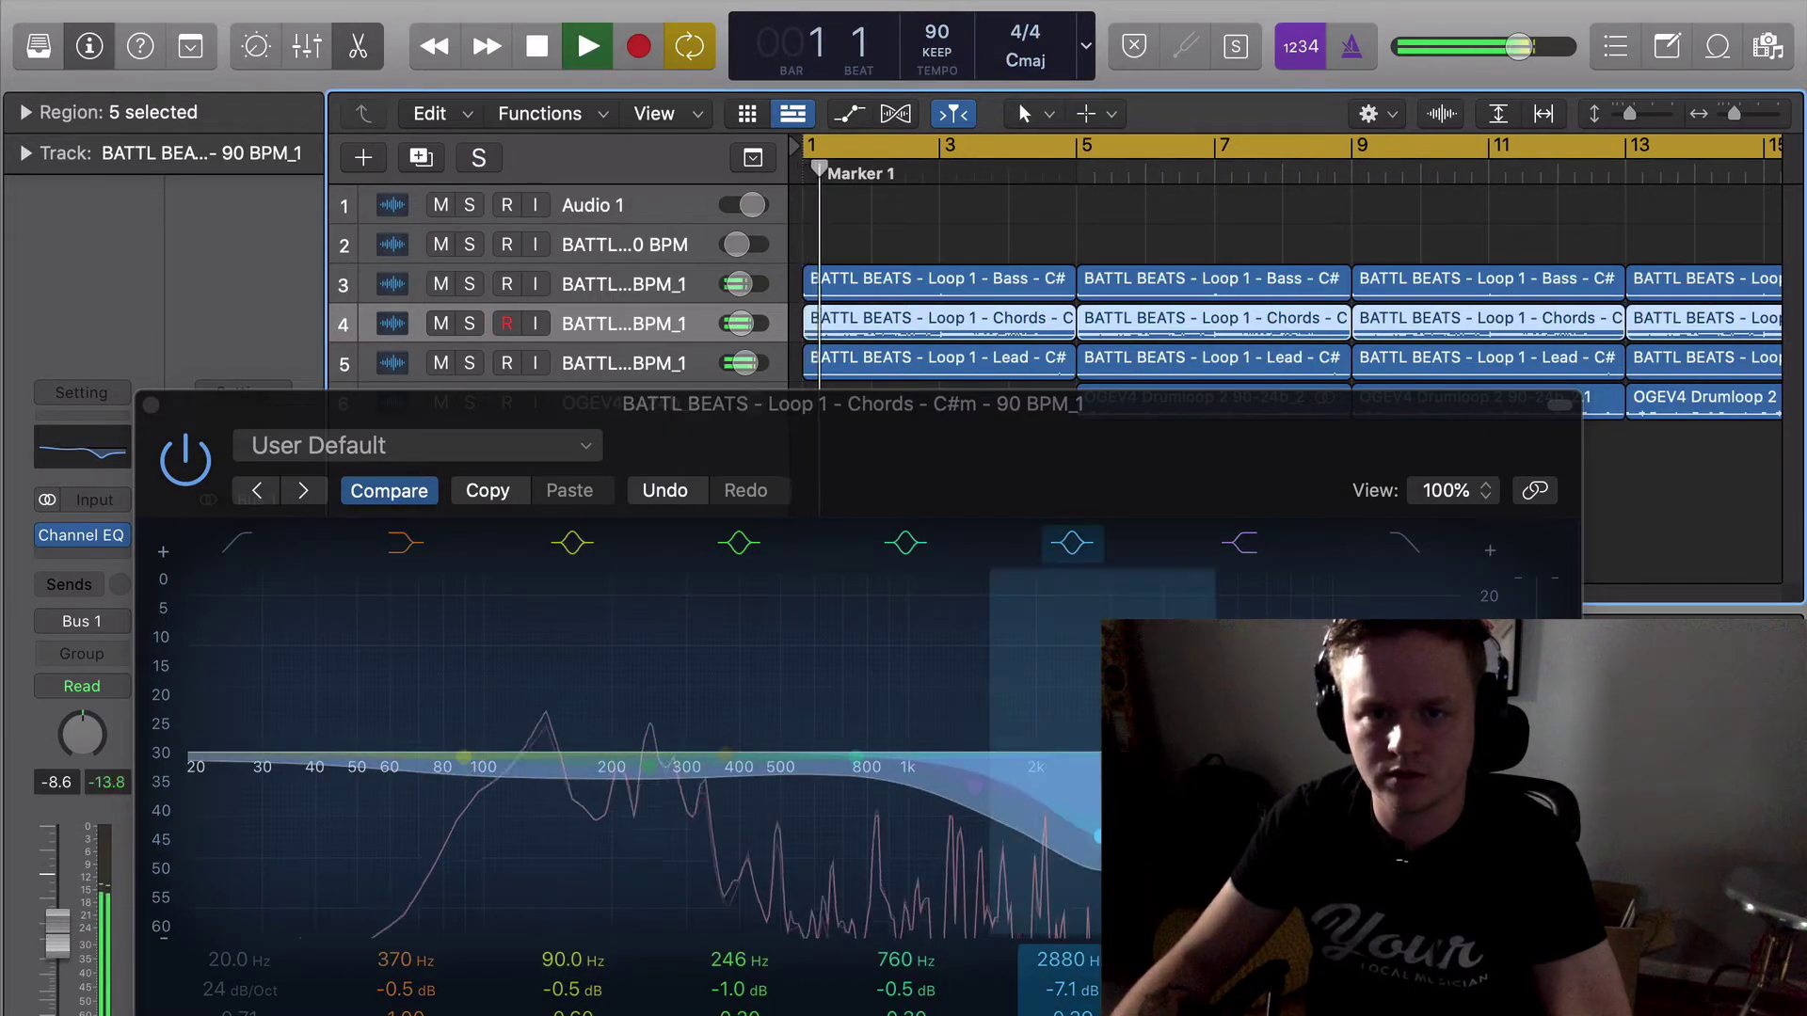
{"action": "left_click_drag", "start_coordinate": [1094, 857], "coordinate": [1199, 788]}
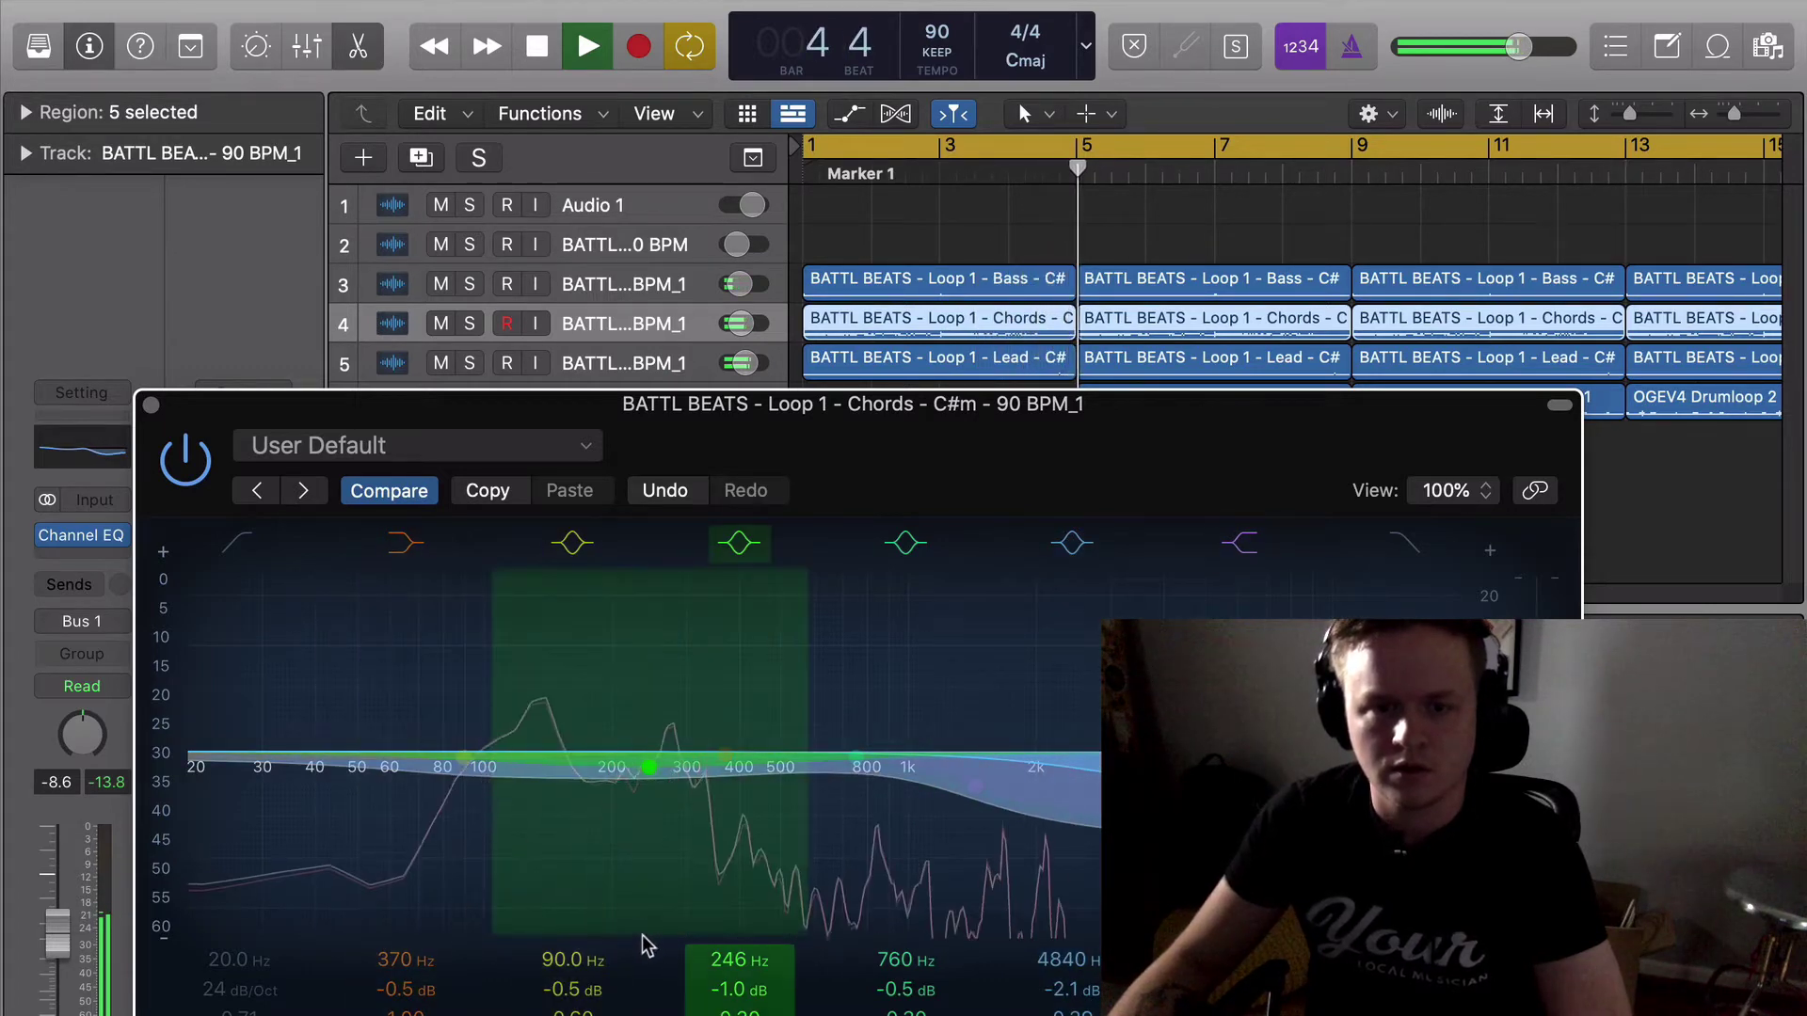
{"action": "left_click_drag", "start_coordinate": [1198, 787], "coordinate": [1185, 802]}
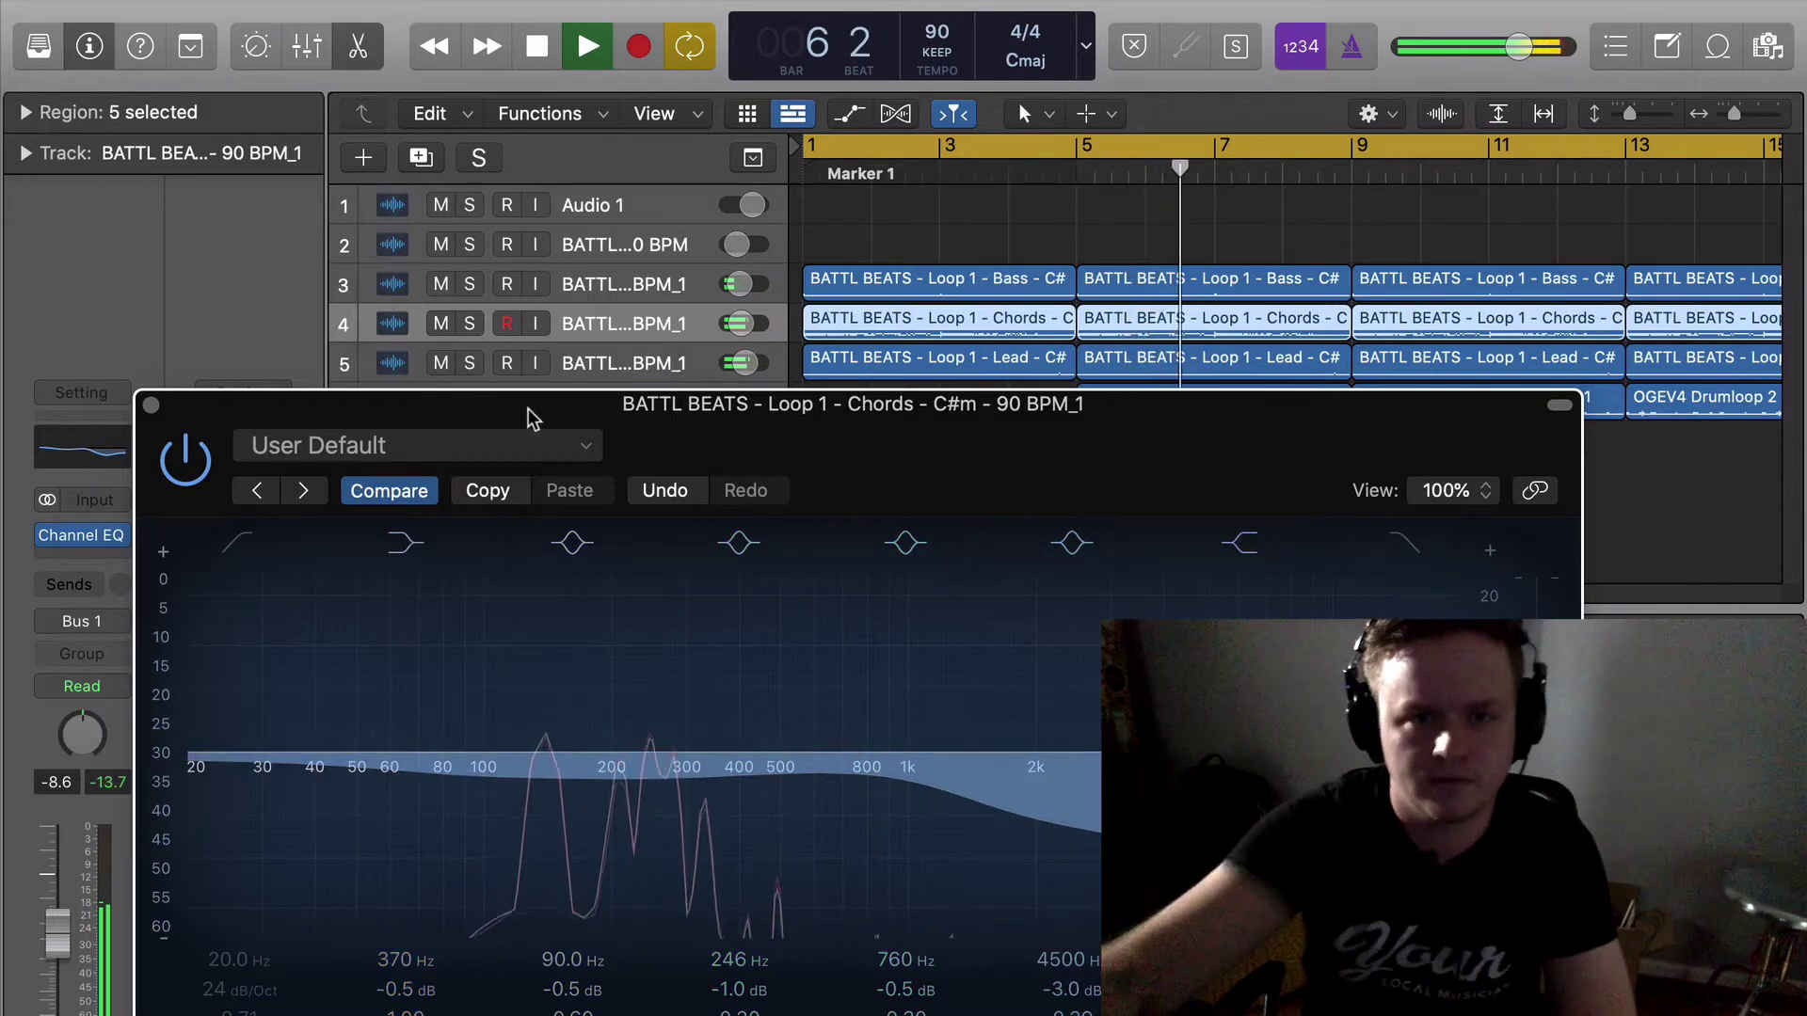
Close the Channel EQ and, listening from bar 1, lower the Lead track's volume to -8.0 dB and the Bass track's to -11.4 dB.
{"action": "left_click", "coordinate": [635, 363]}
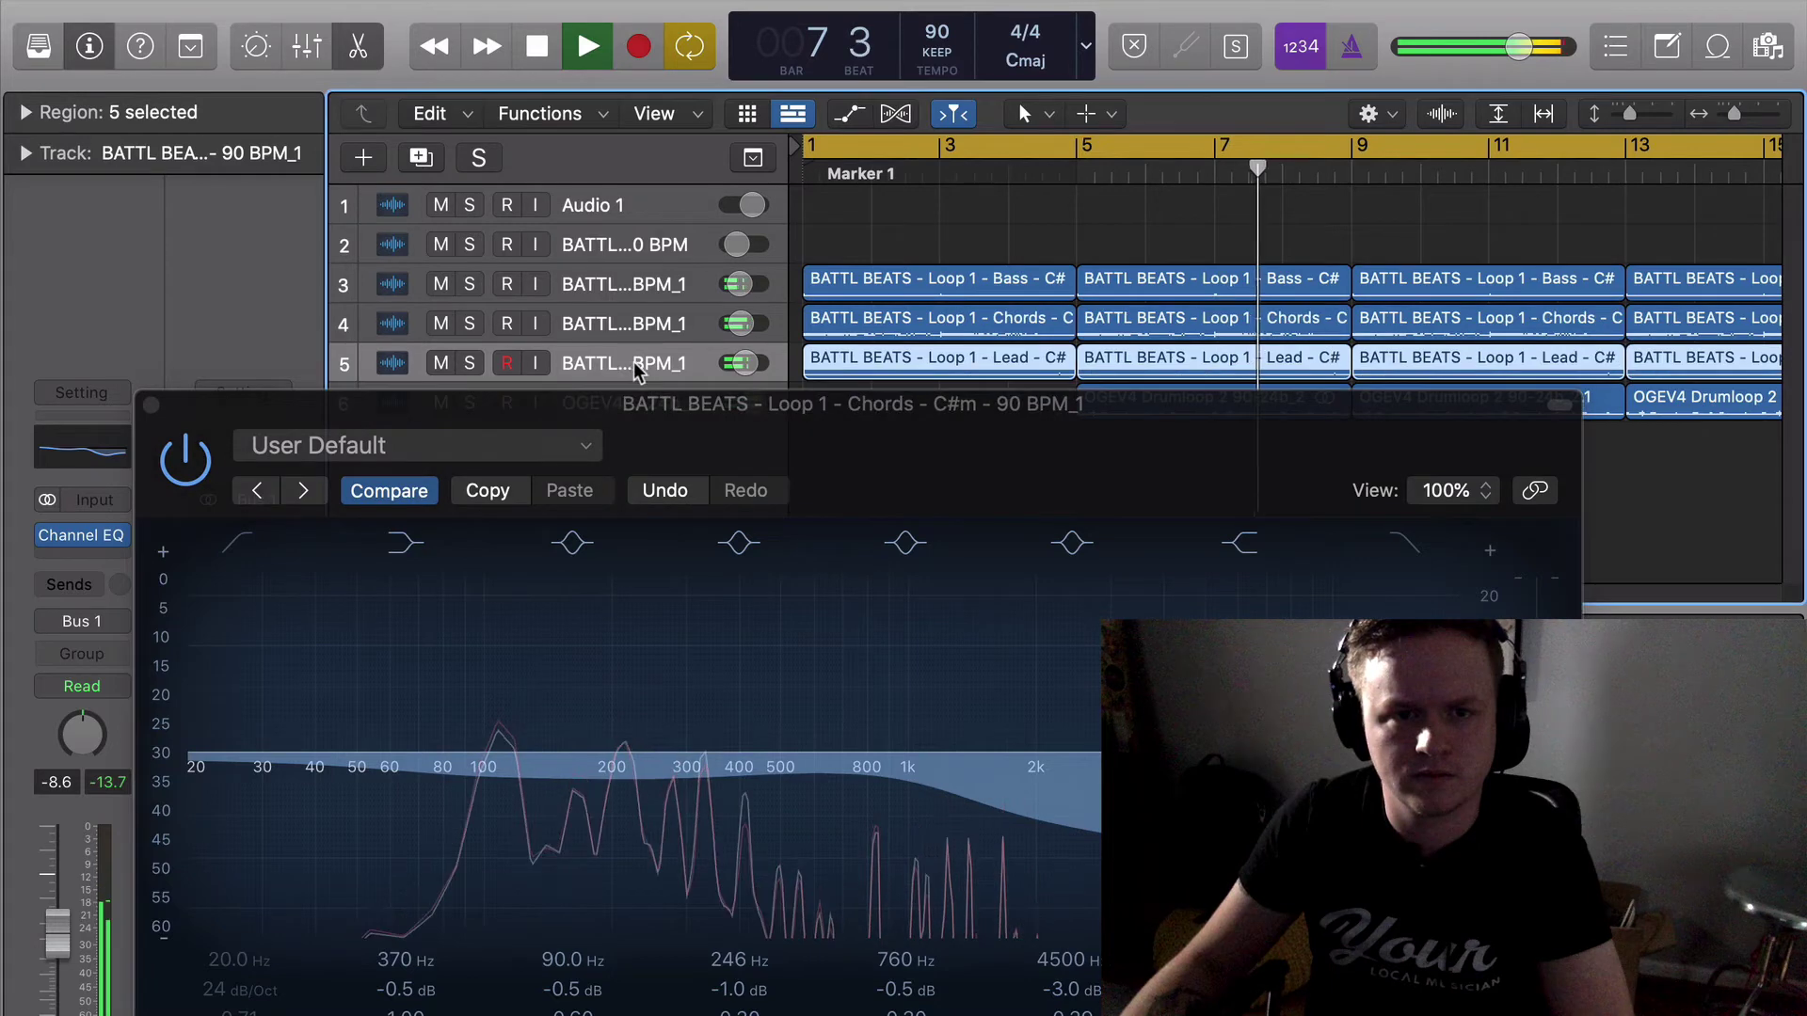
{"action": "left_click", "coordinate": [150, 406]}
{"action": "key", "text": "space"}
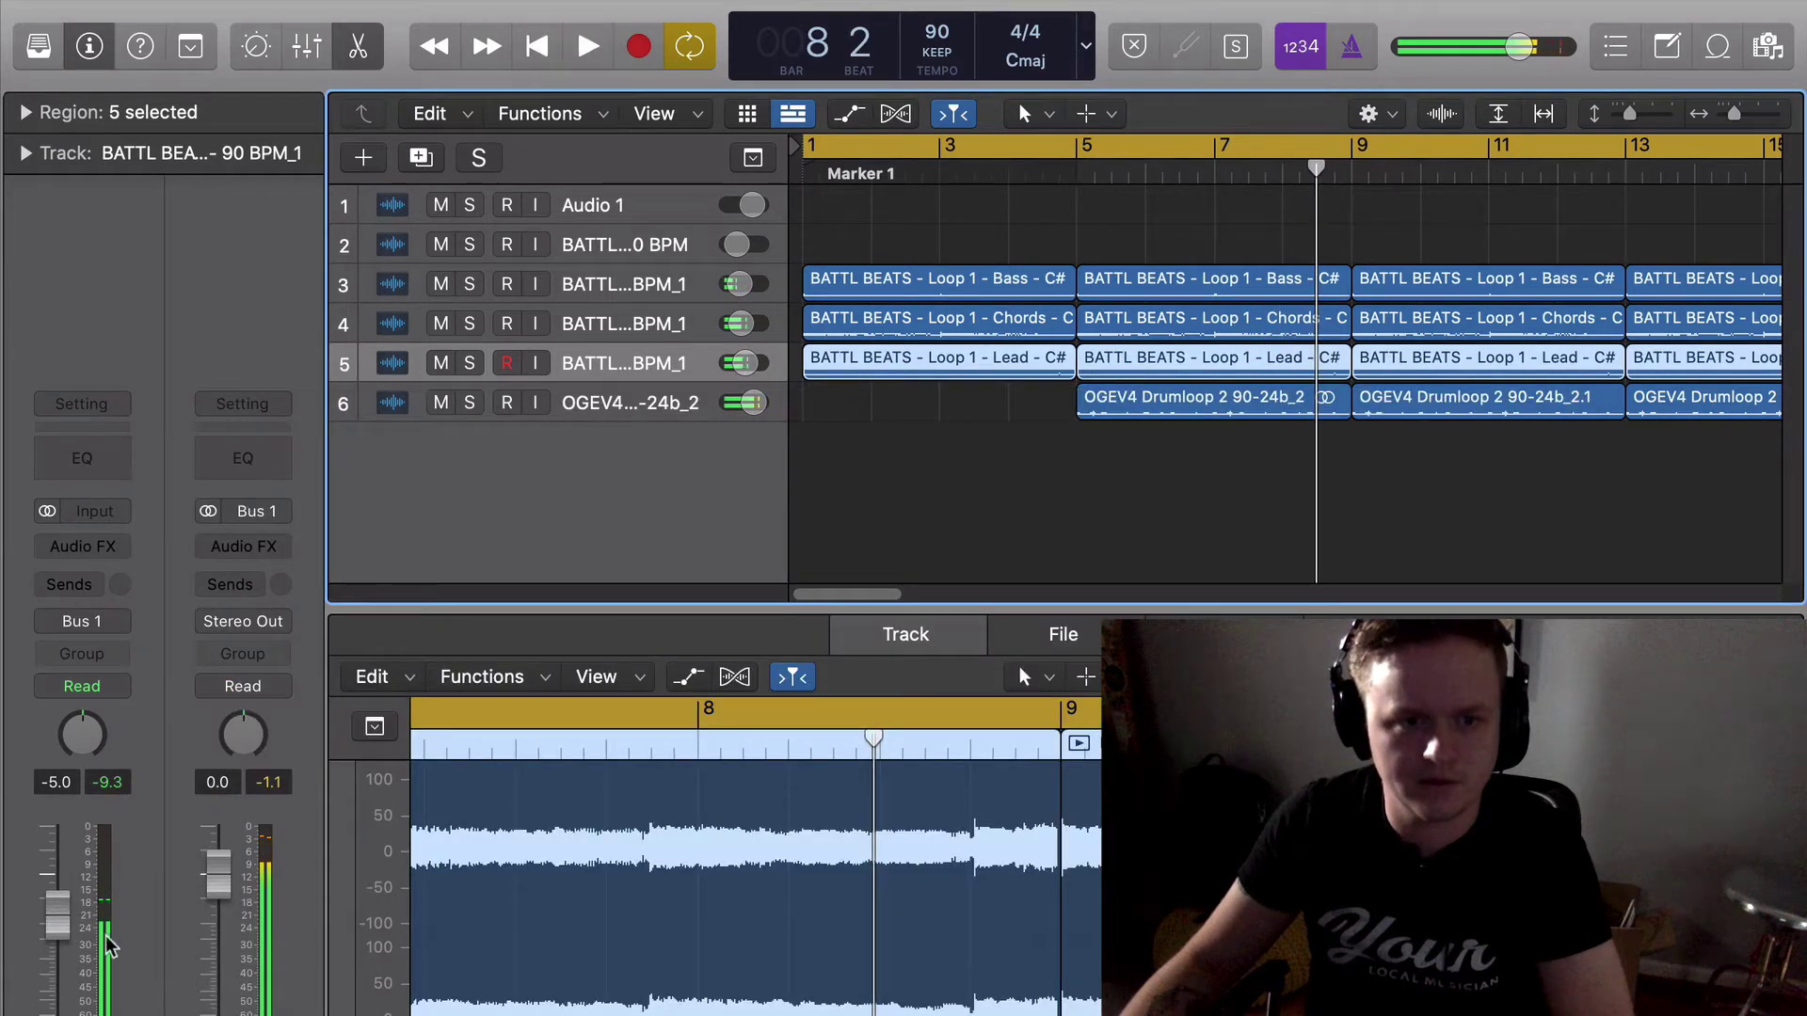
{"action": "key", "text": "space"}
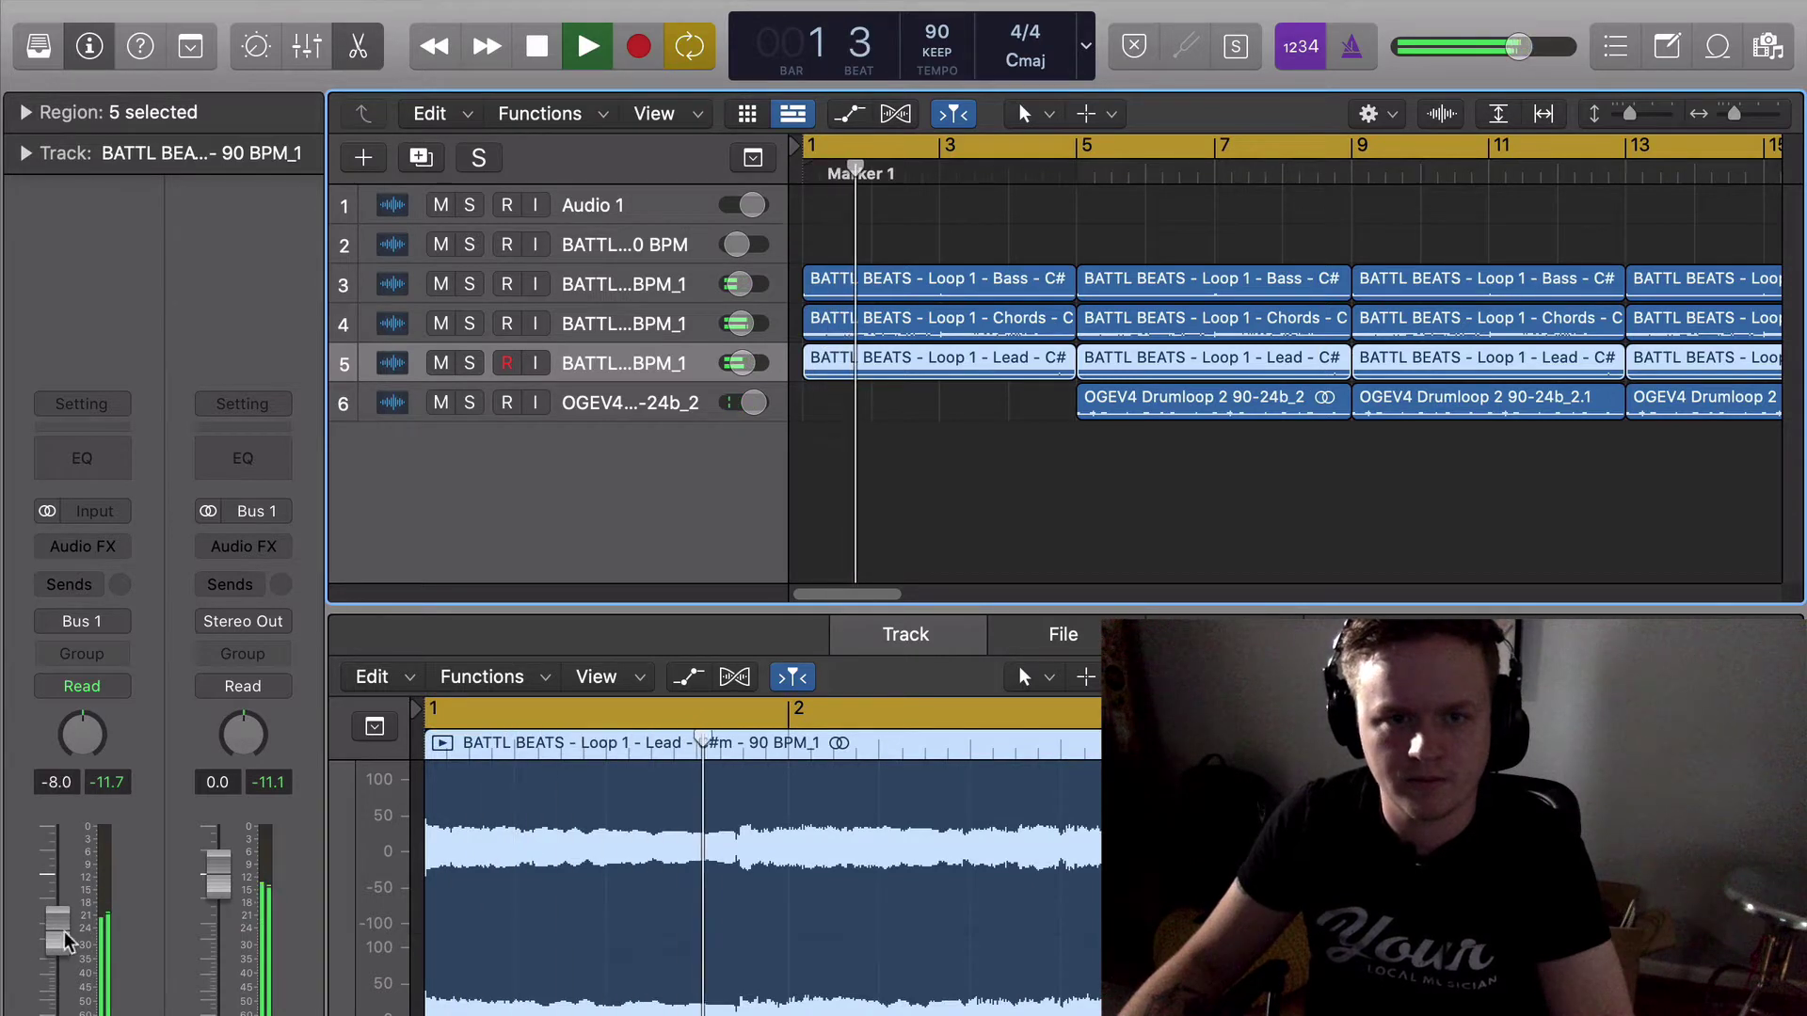
{"action": "left_click", "coordinate": [630, 281]}
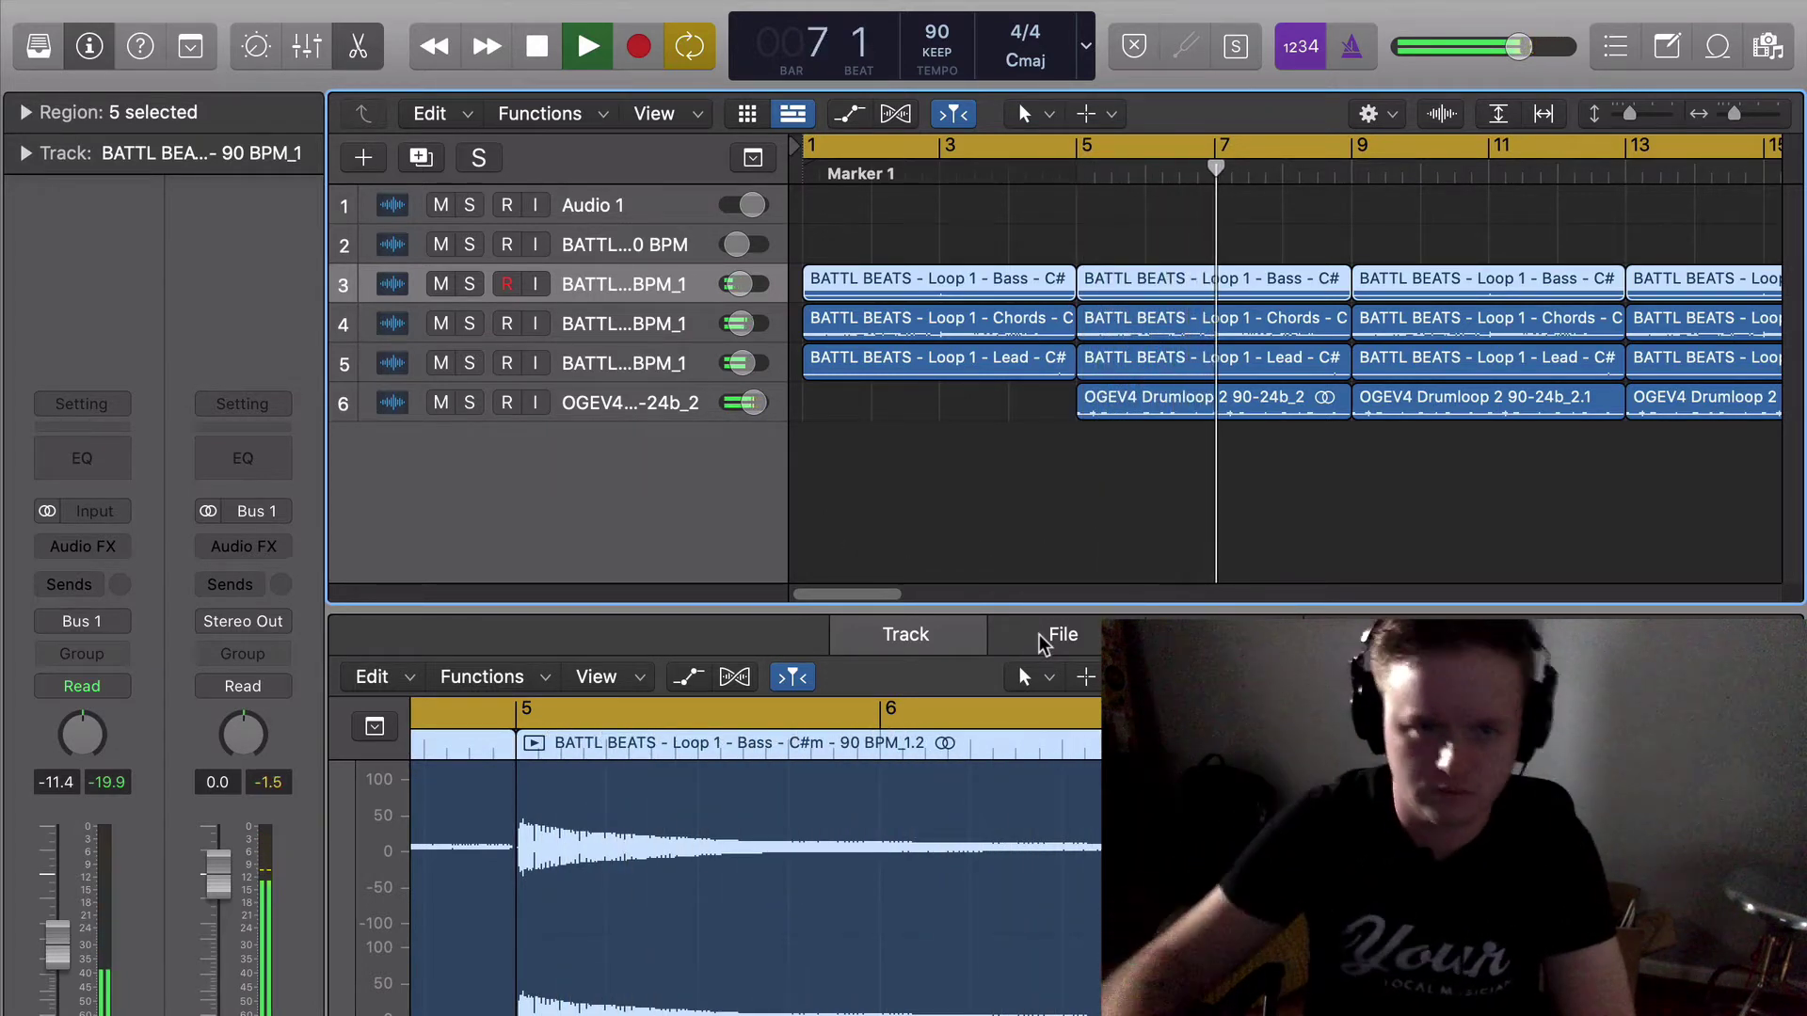
Solo the Lead, Chords and Bass tracks and play them together from bar 1 without the drums.
{"action": "left_click", "coordinate": [469, 363]}
{"action": "key", "text": "space"}
{"action": "left_click", "coordinate": [463, 306]}
{"action": "left_click", "coordinate": [468, 324]}
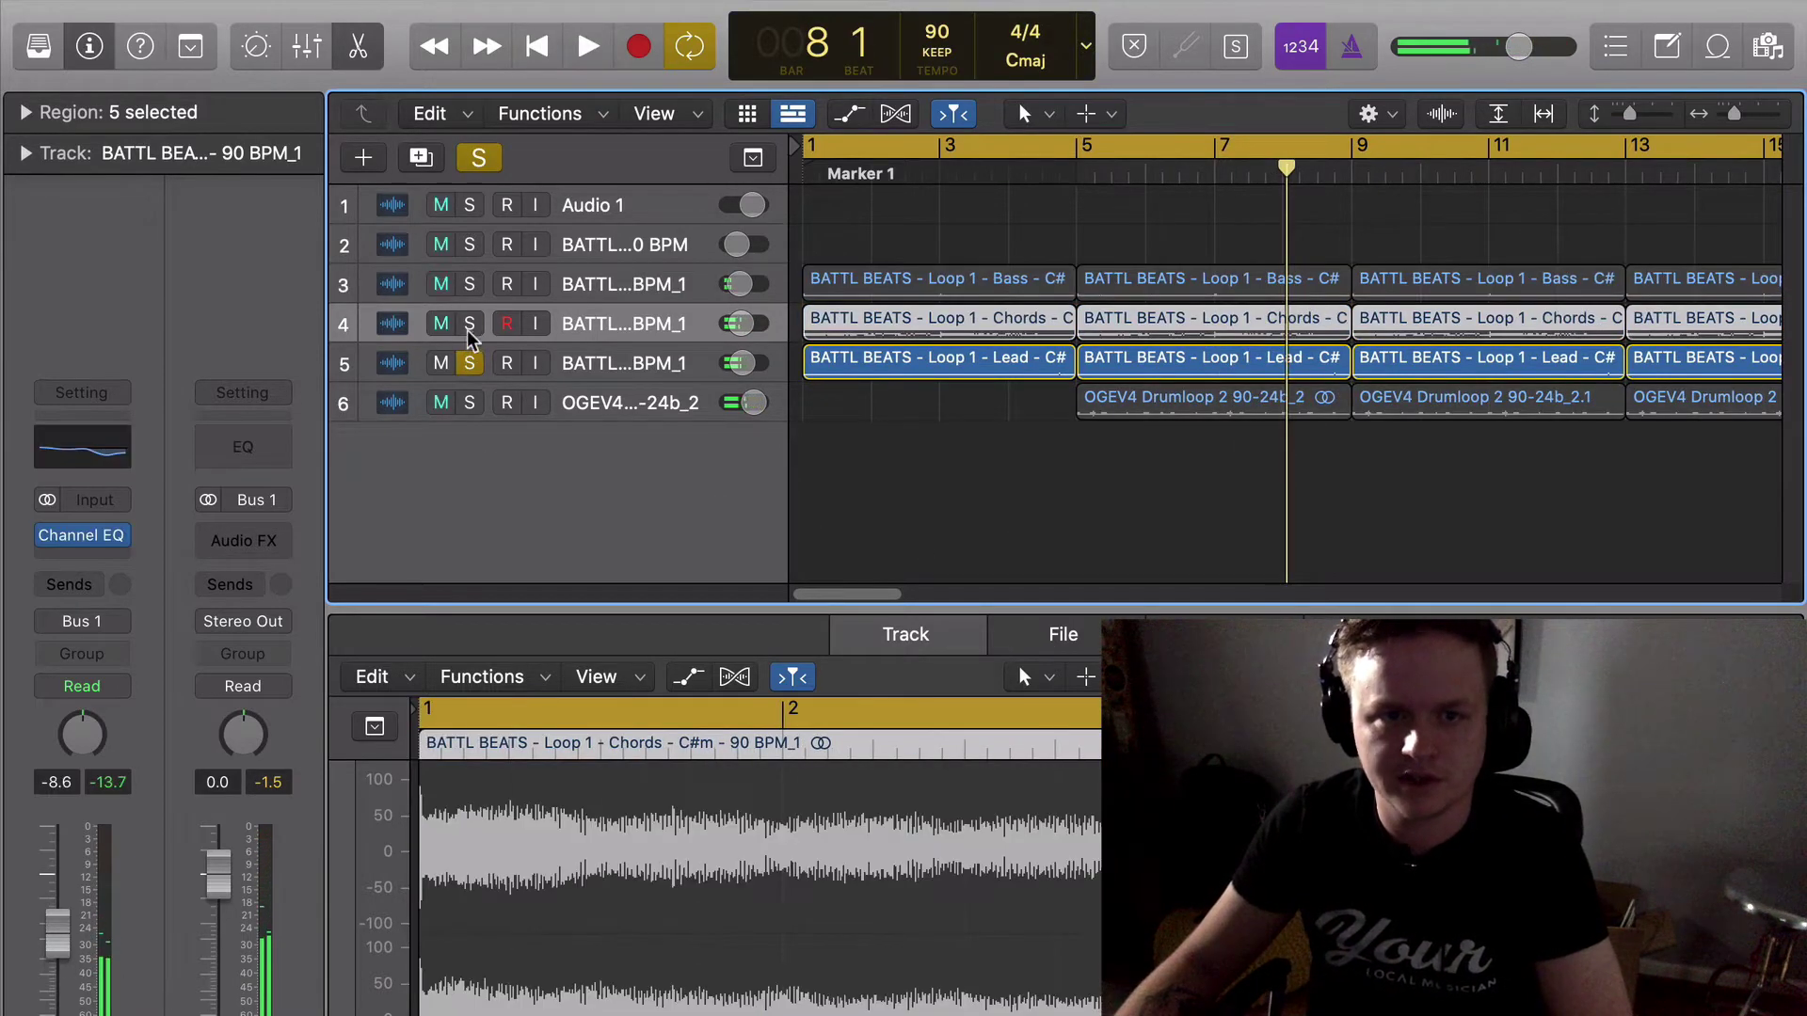
{"action": "left_click", "coordinate": [472, 285]}
{"action": "key", "text": "space"}
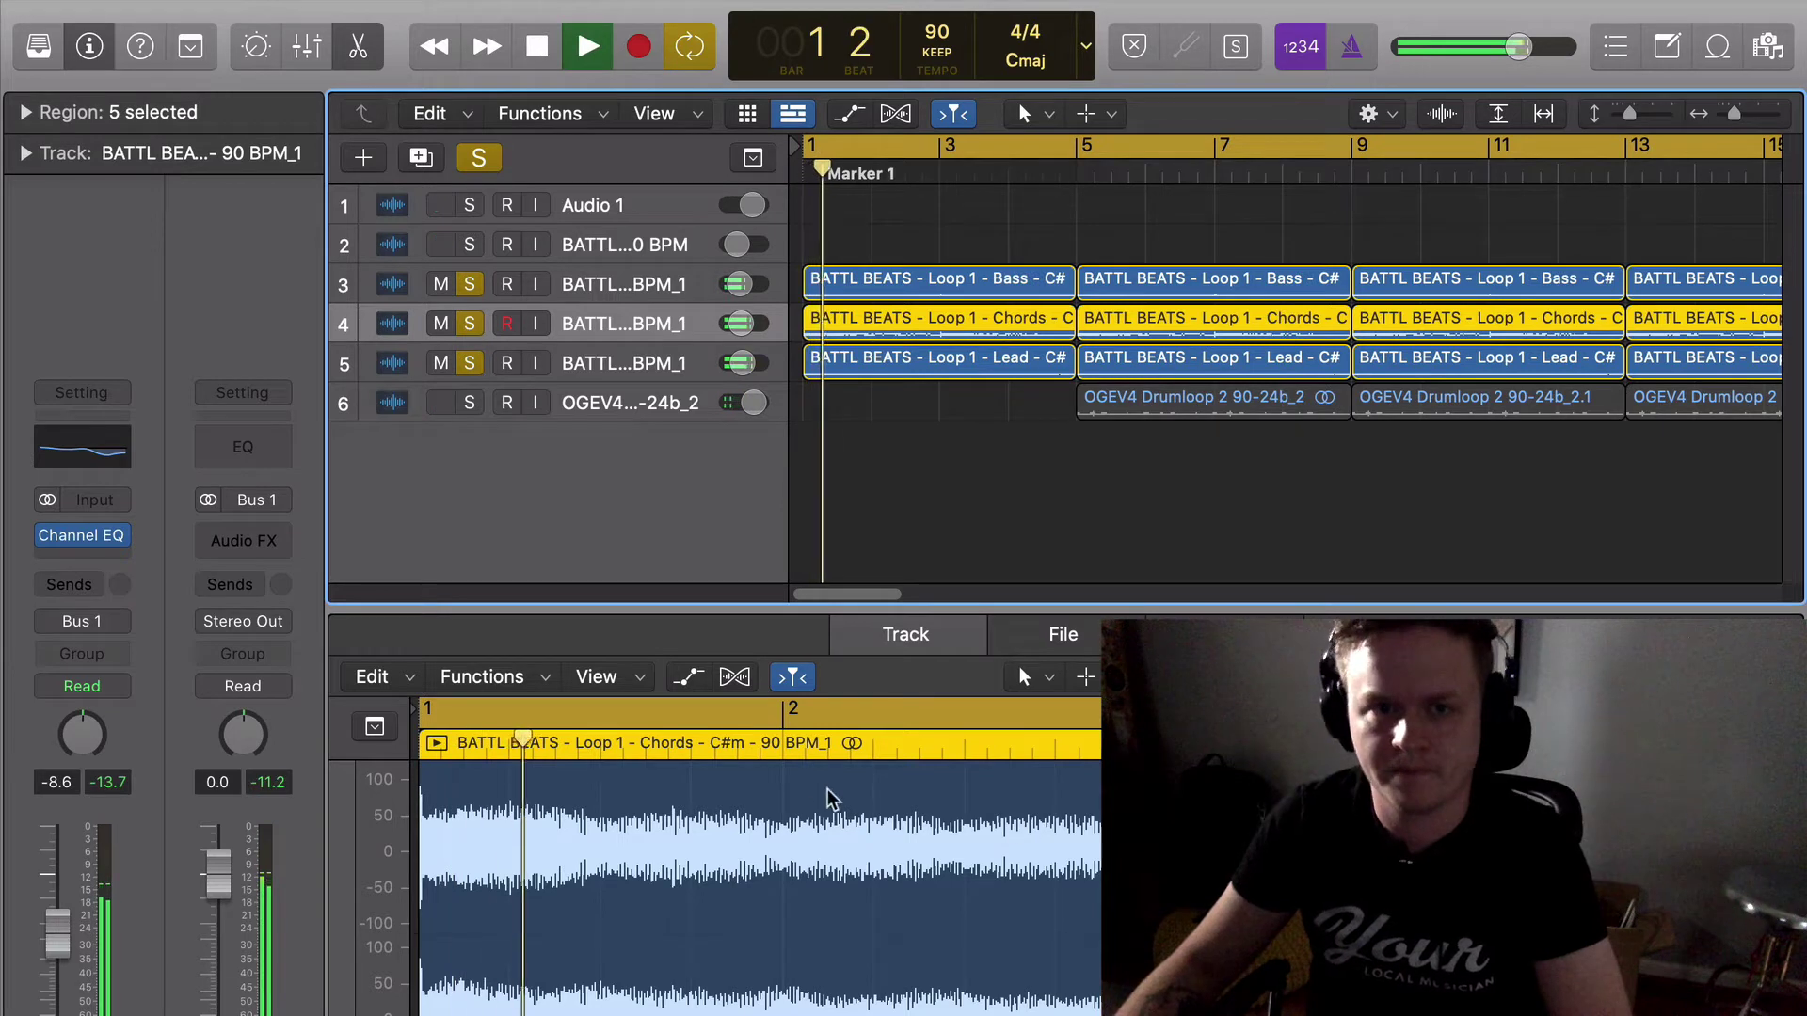
{"action": "left_click", "coordinate": [600, 279]}
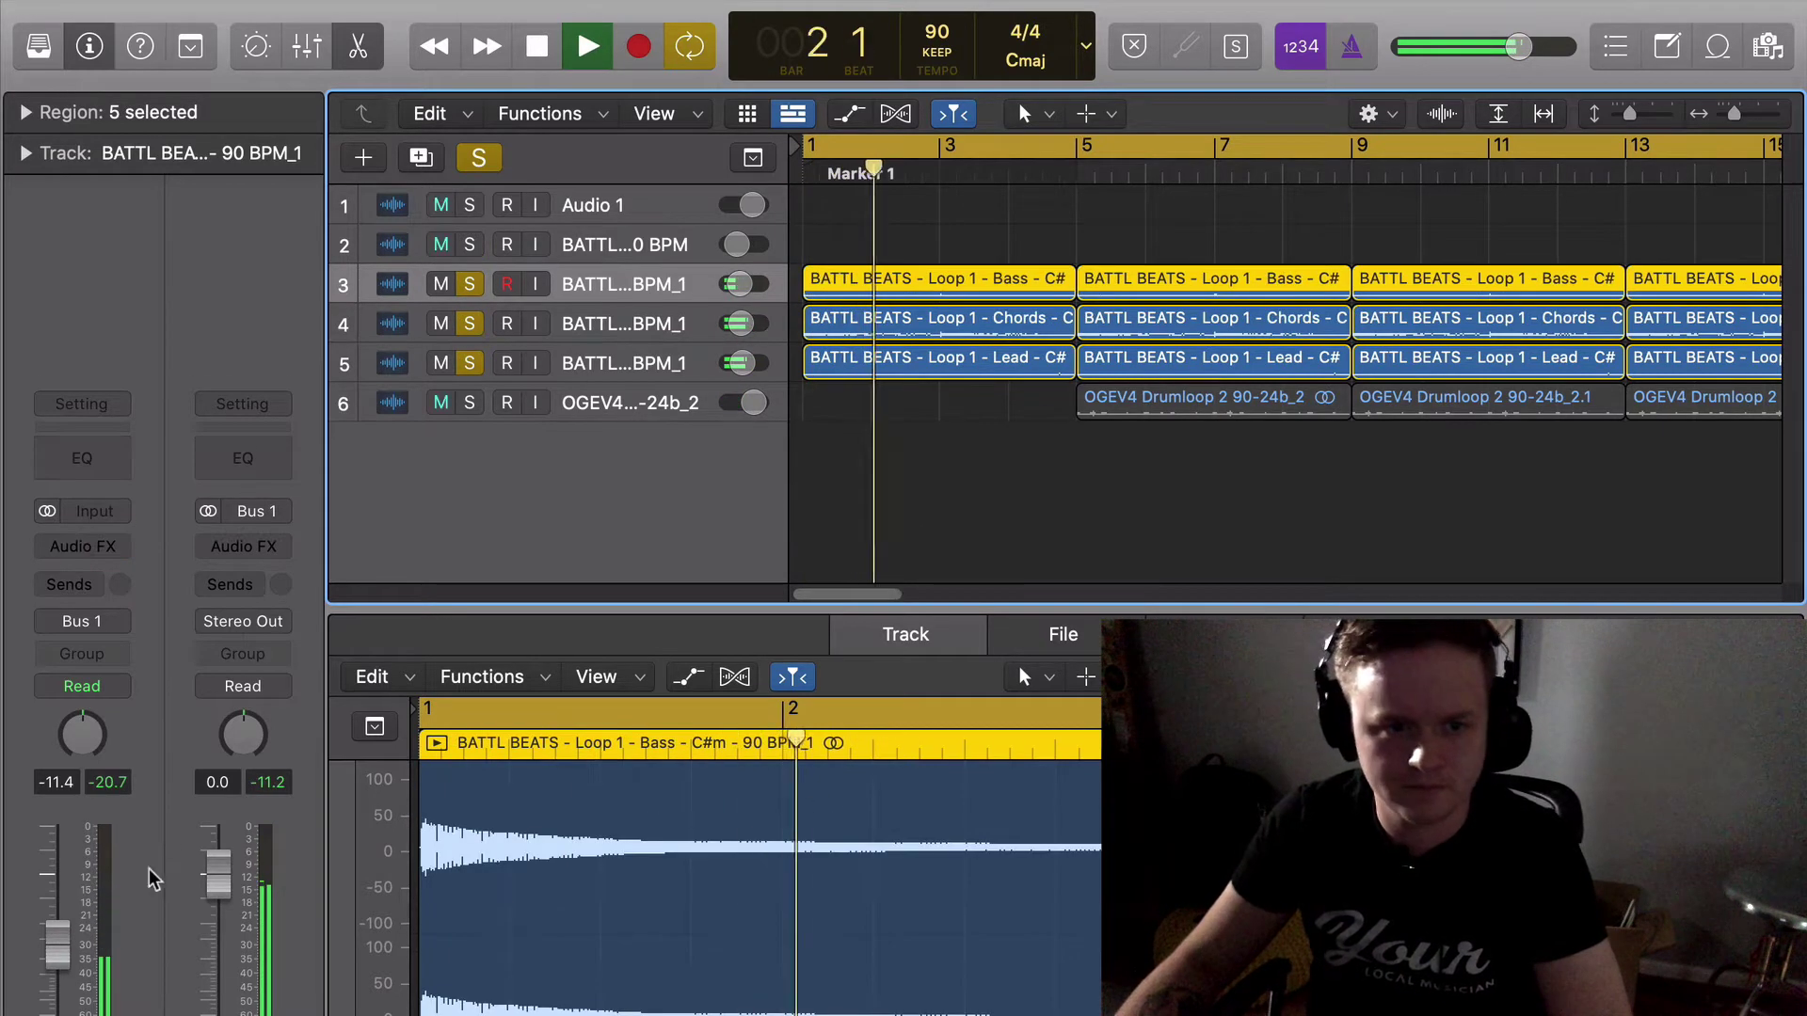
Insert the stereo Fuzz-Wah filter after the Channel EQ on the Chords track.
{"action": "left_click", "coordinate": [652, 325]}
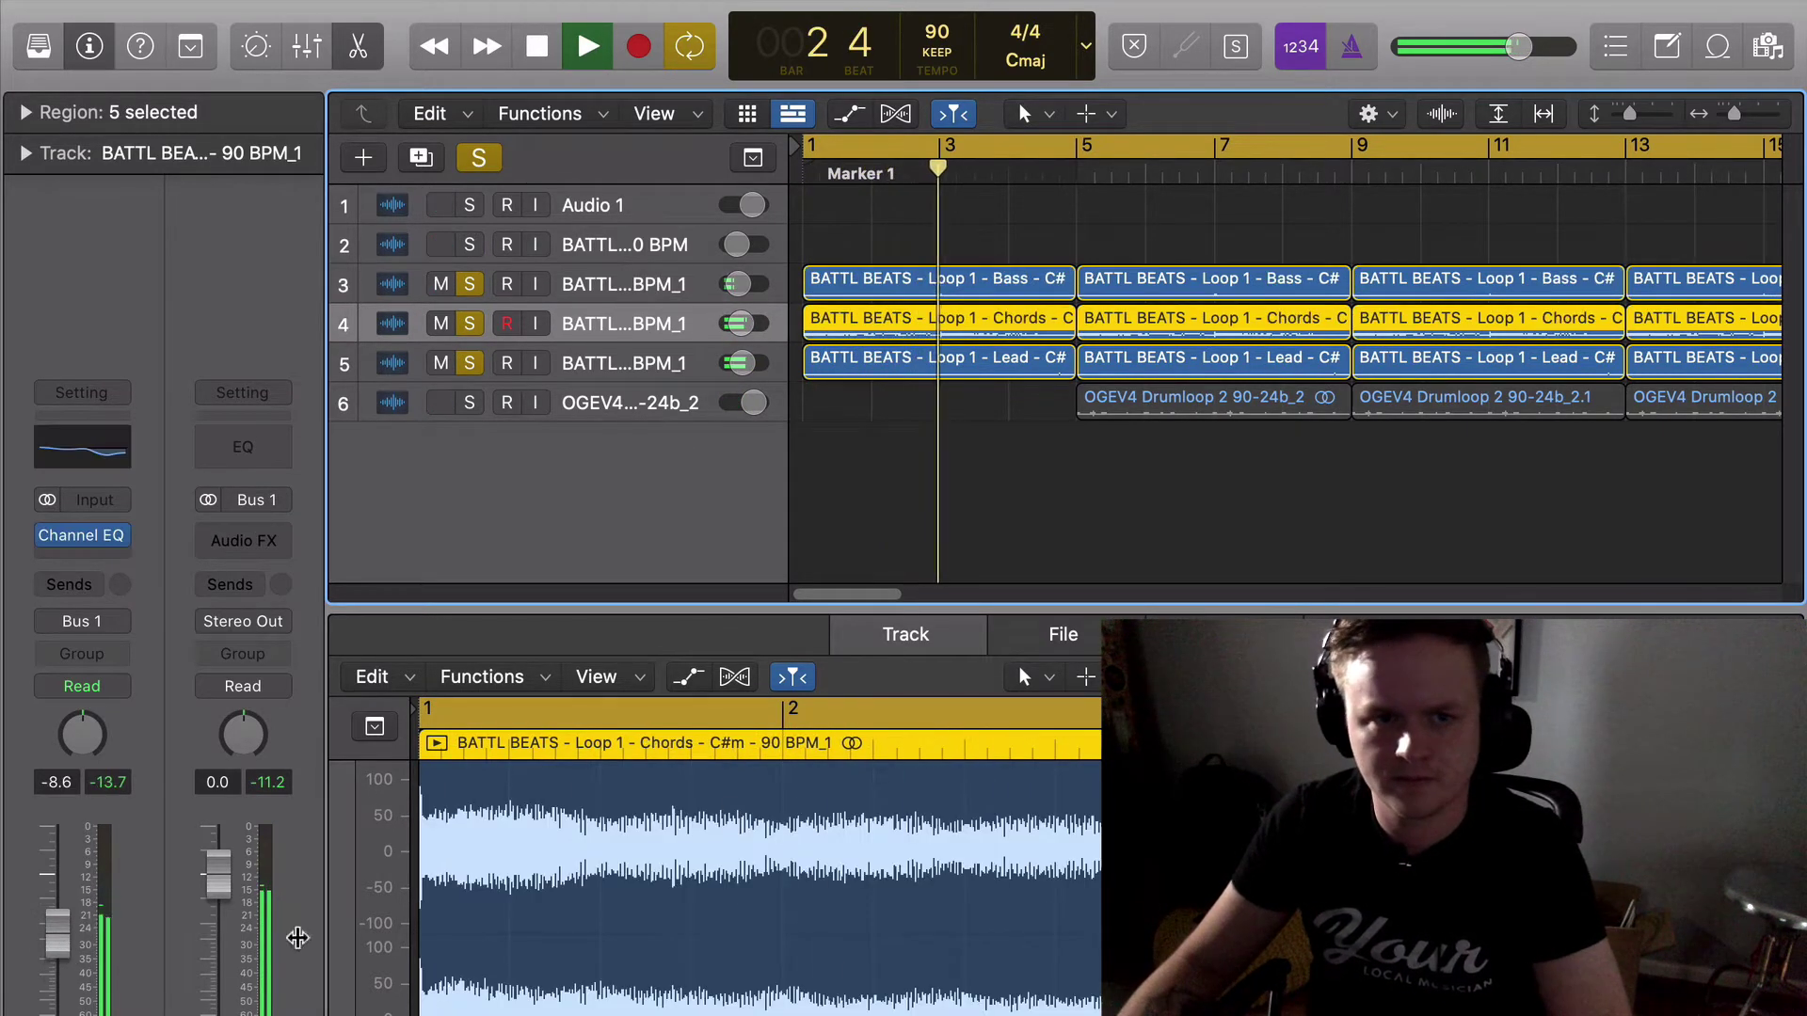
{"action": "left_click", "coordinate": [73, 561]}
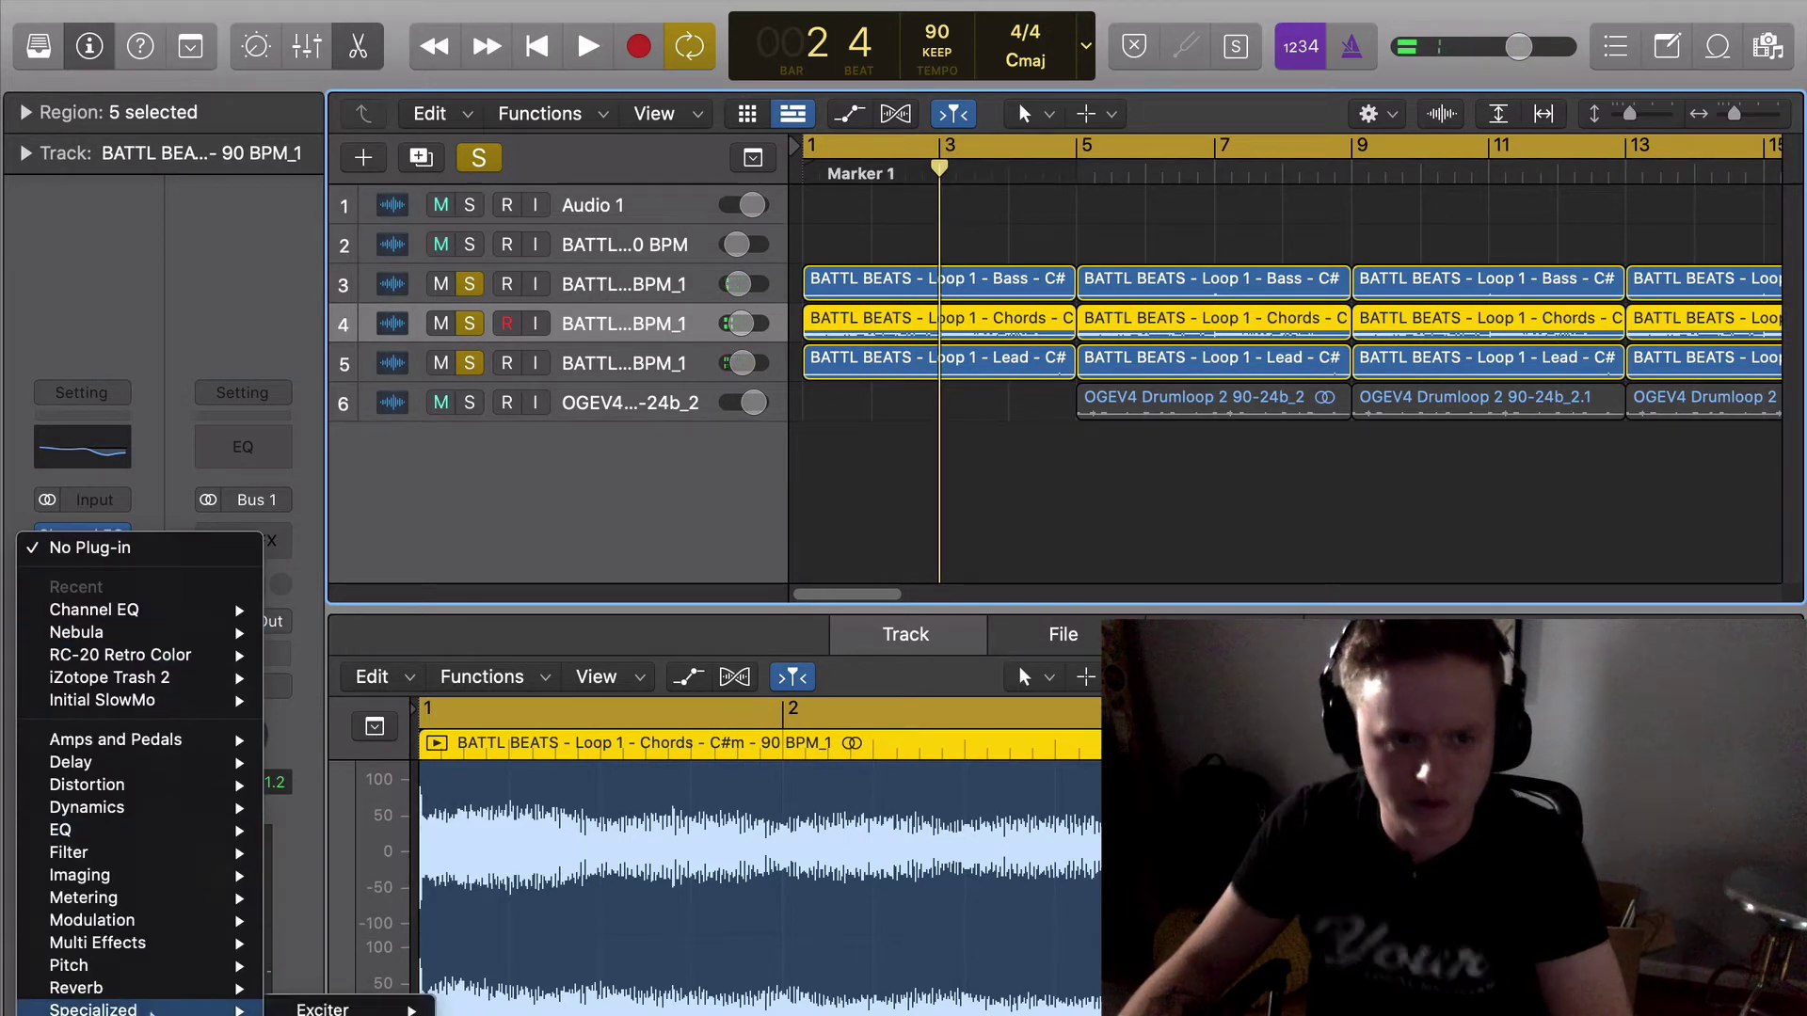
{"action": "mouse_move", "coordinate": [138, 867]}
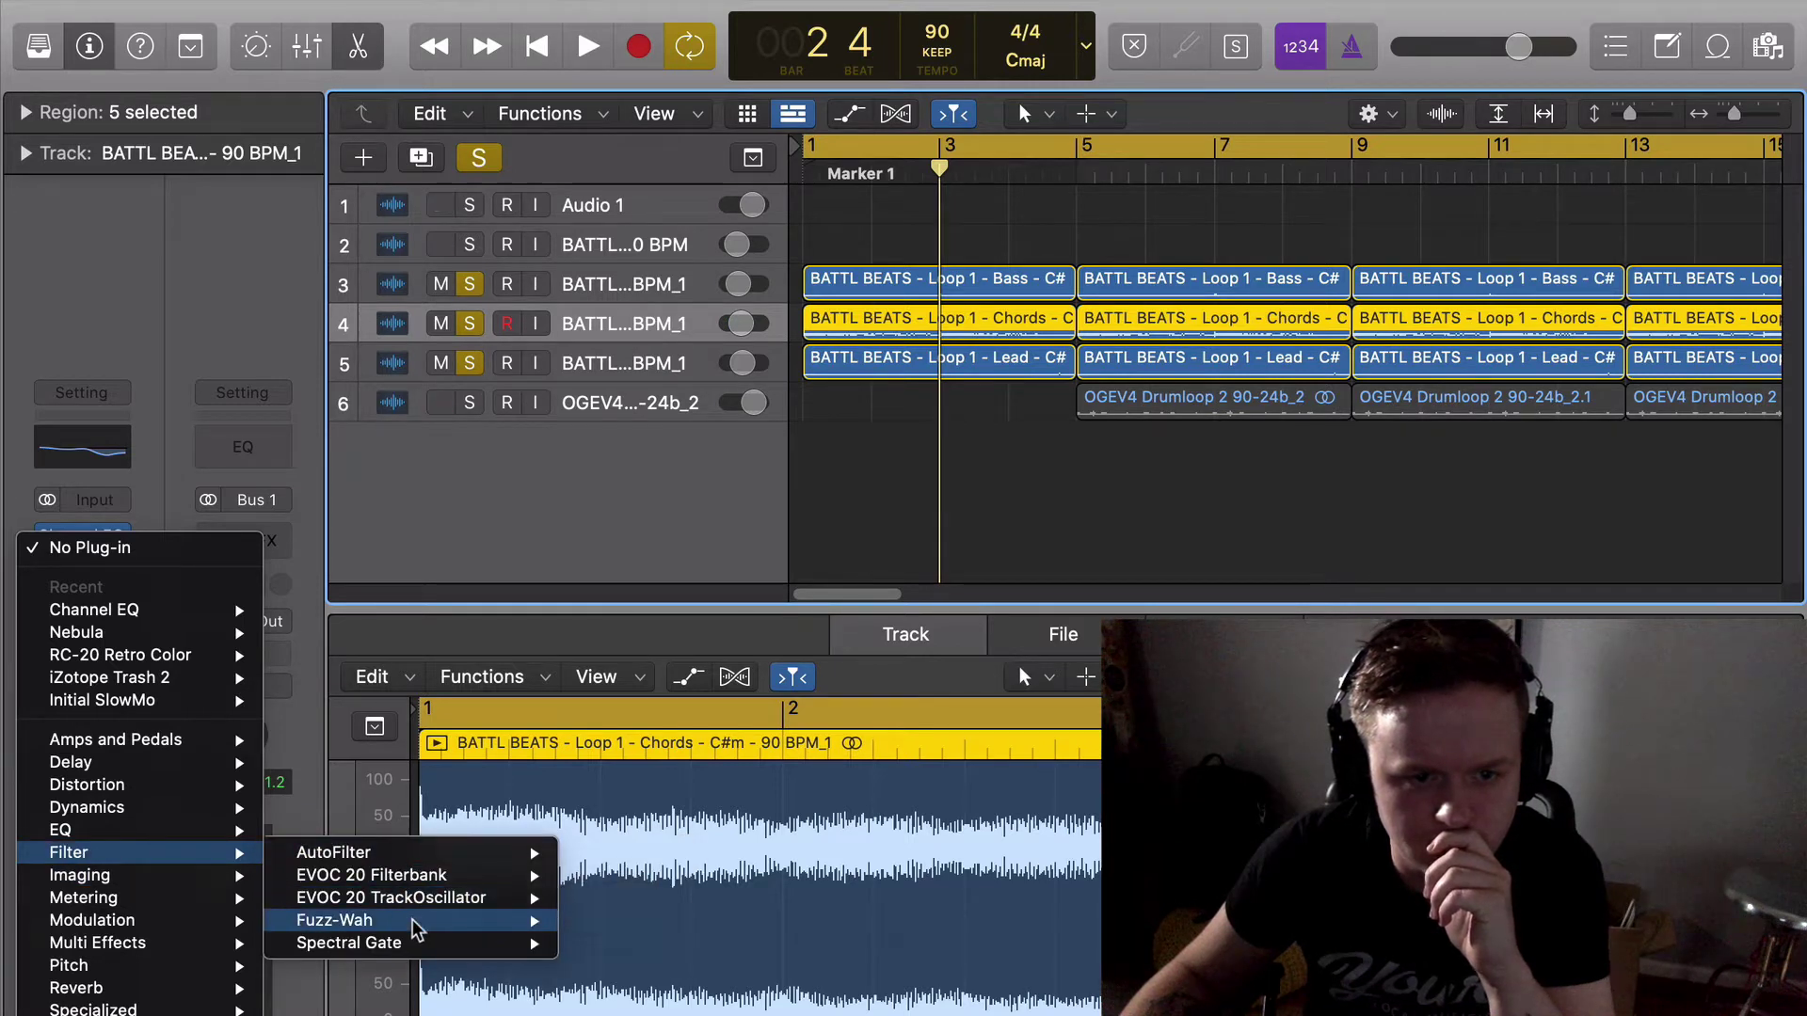
{"action": "mouse_move", "coordinate": [437, 922]}
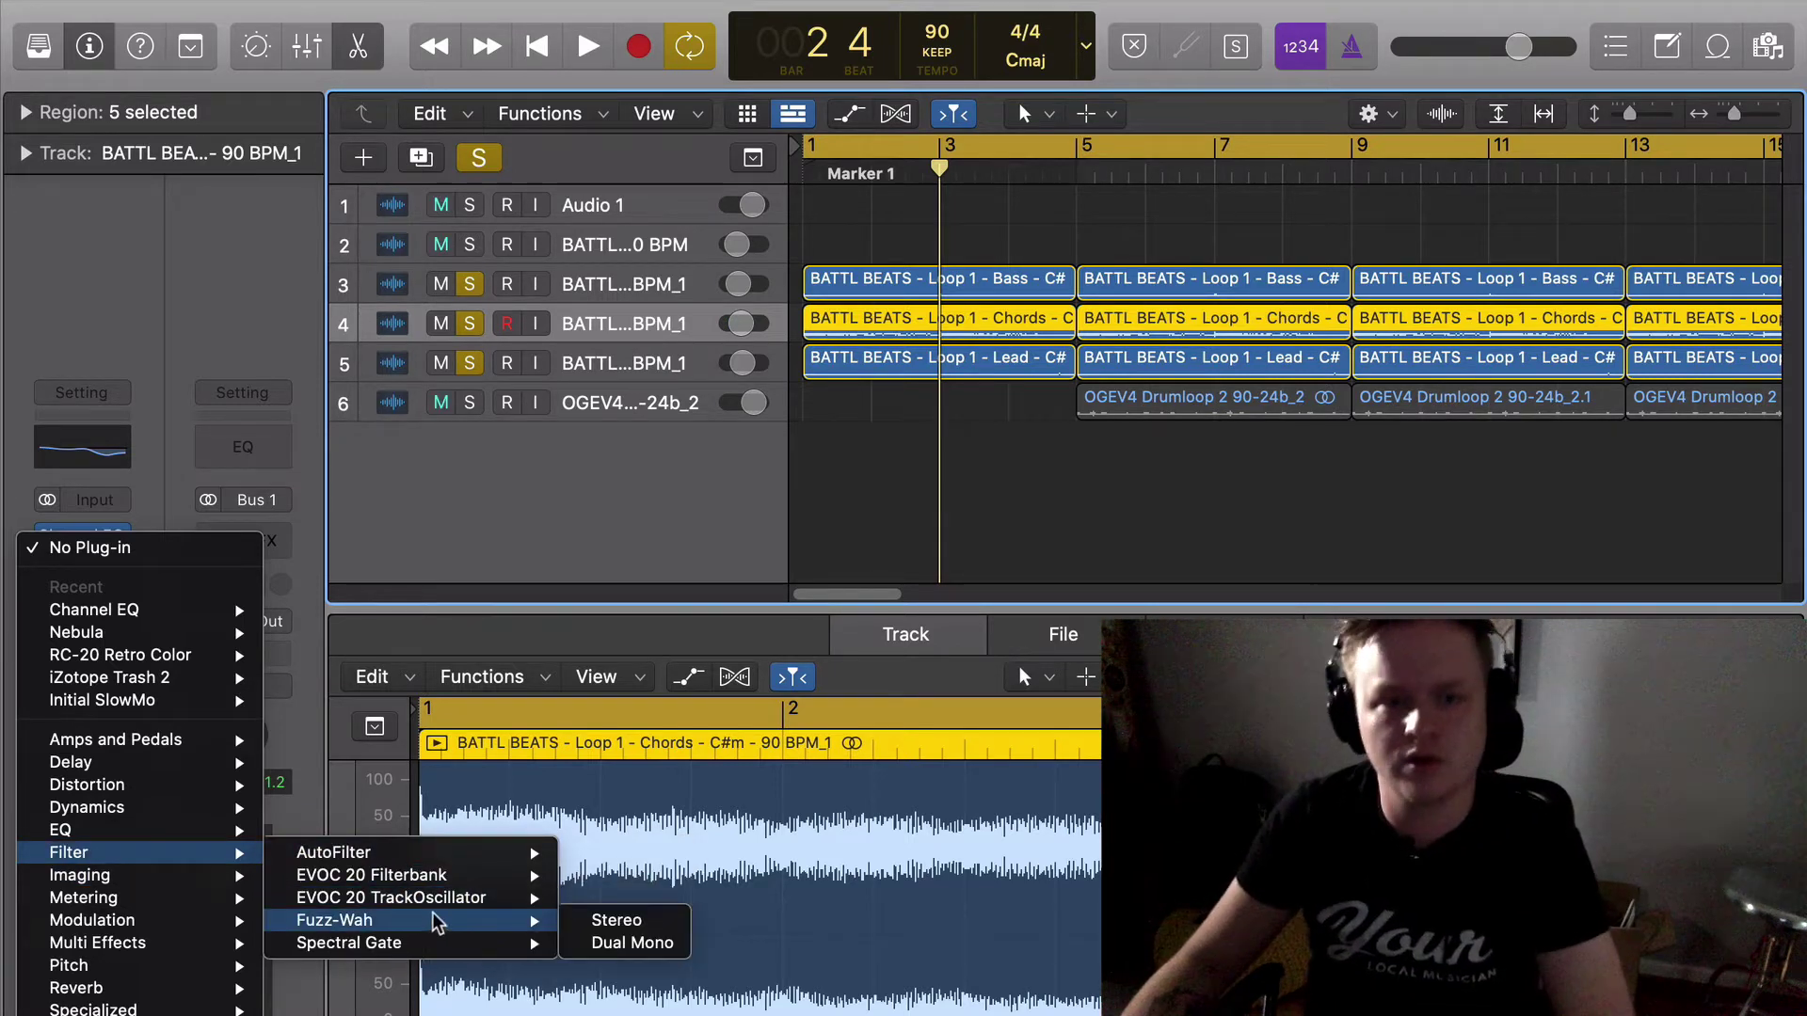
{"action": "left_click", "coordinate": [615, 920]}
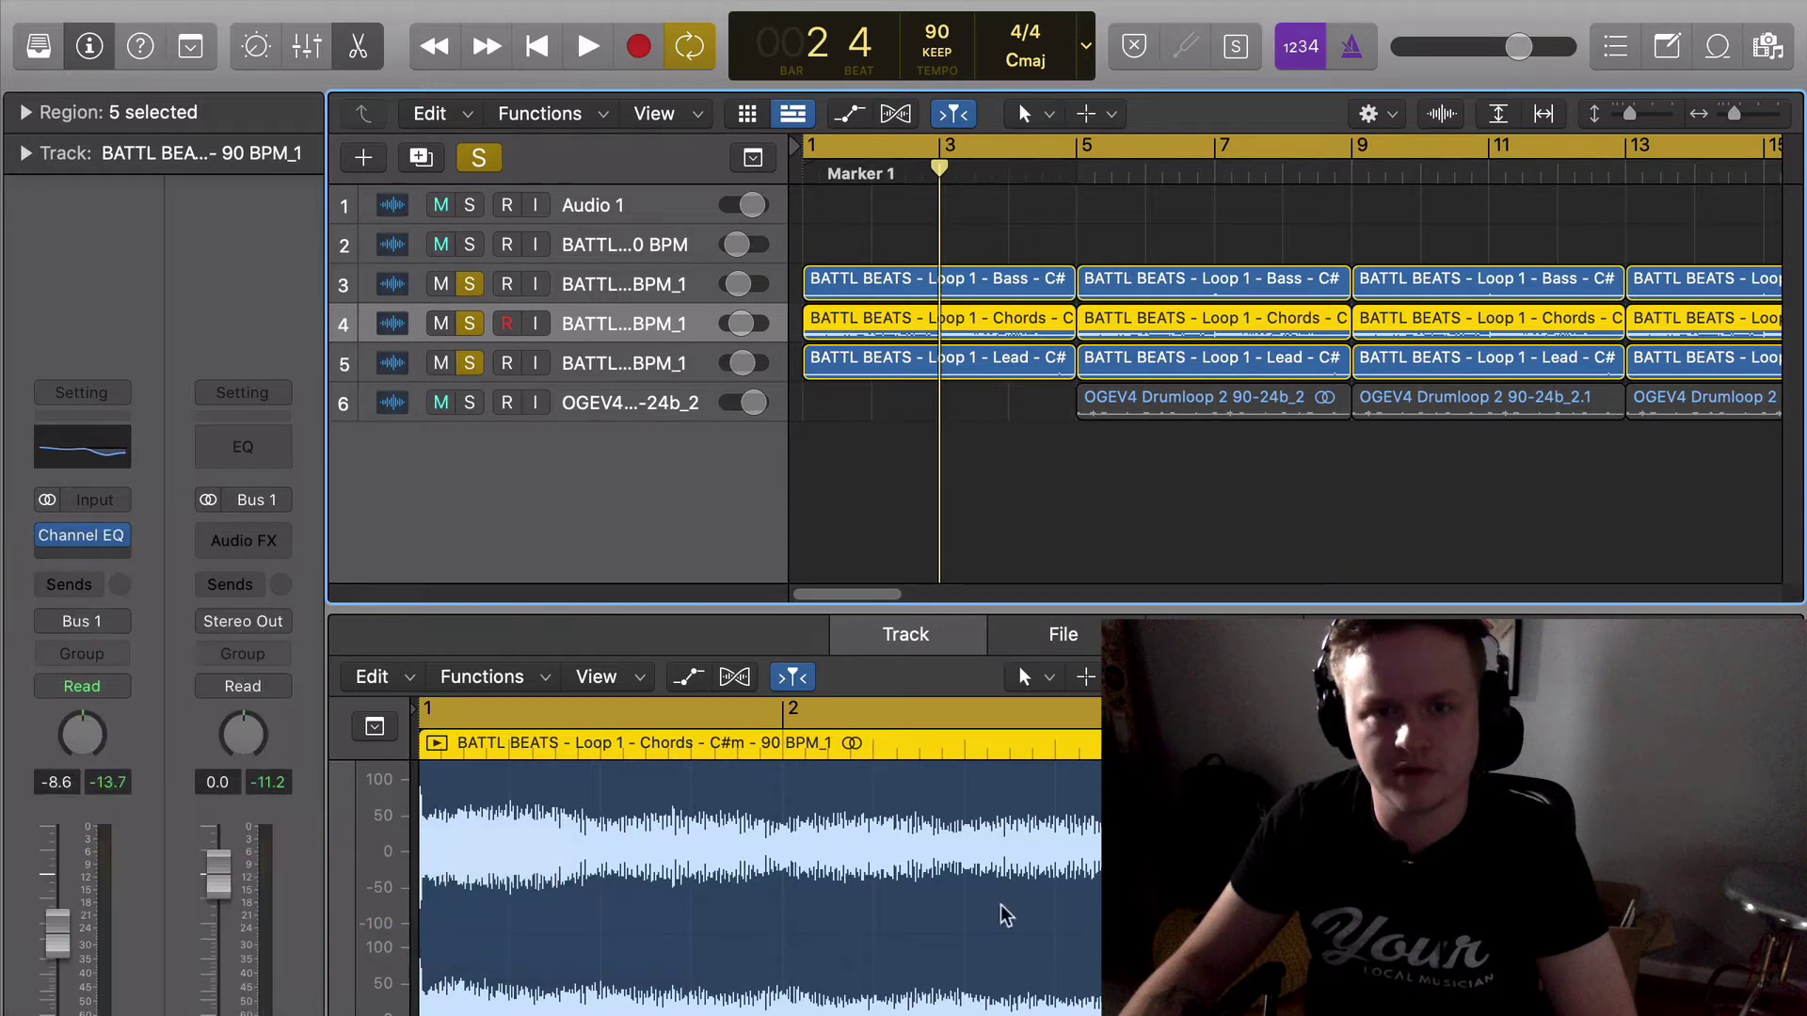
Lower the Fuzz-Wah's Relative Q to about -0.40 while listening to the loop, and close the plug-in.
{"action": "key", "text": "space"}
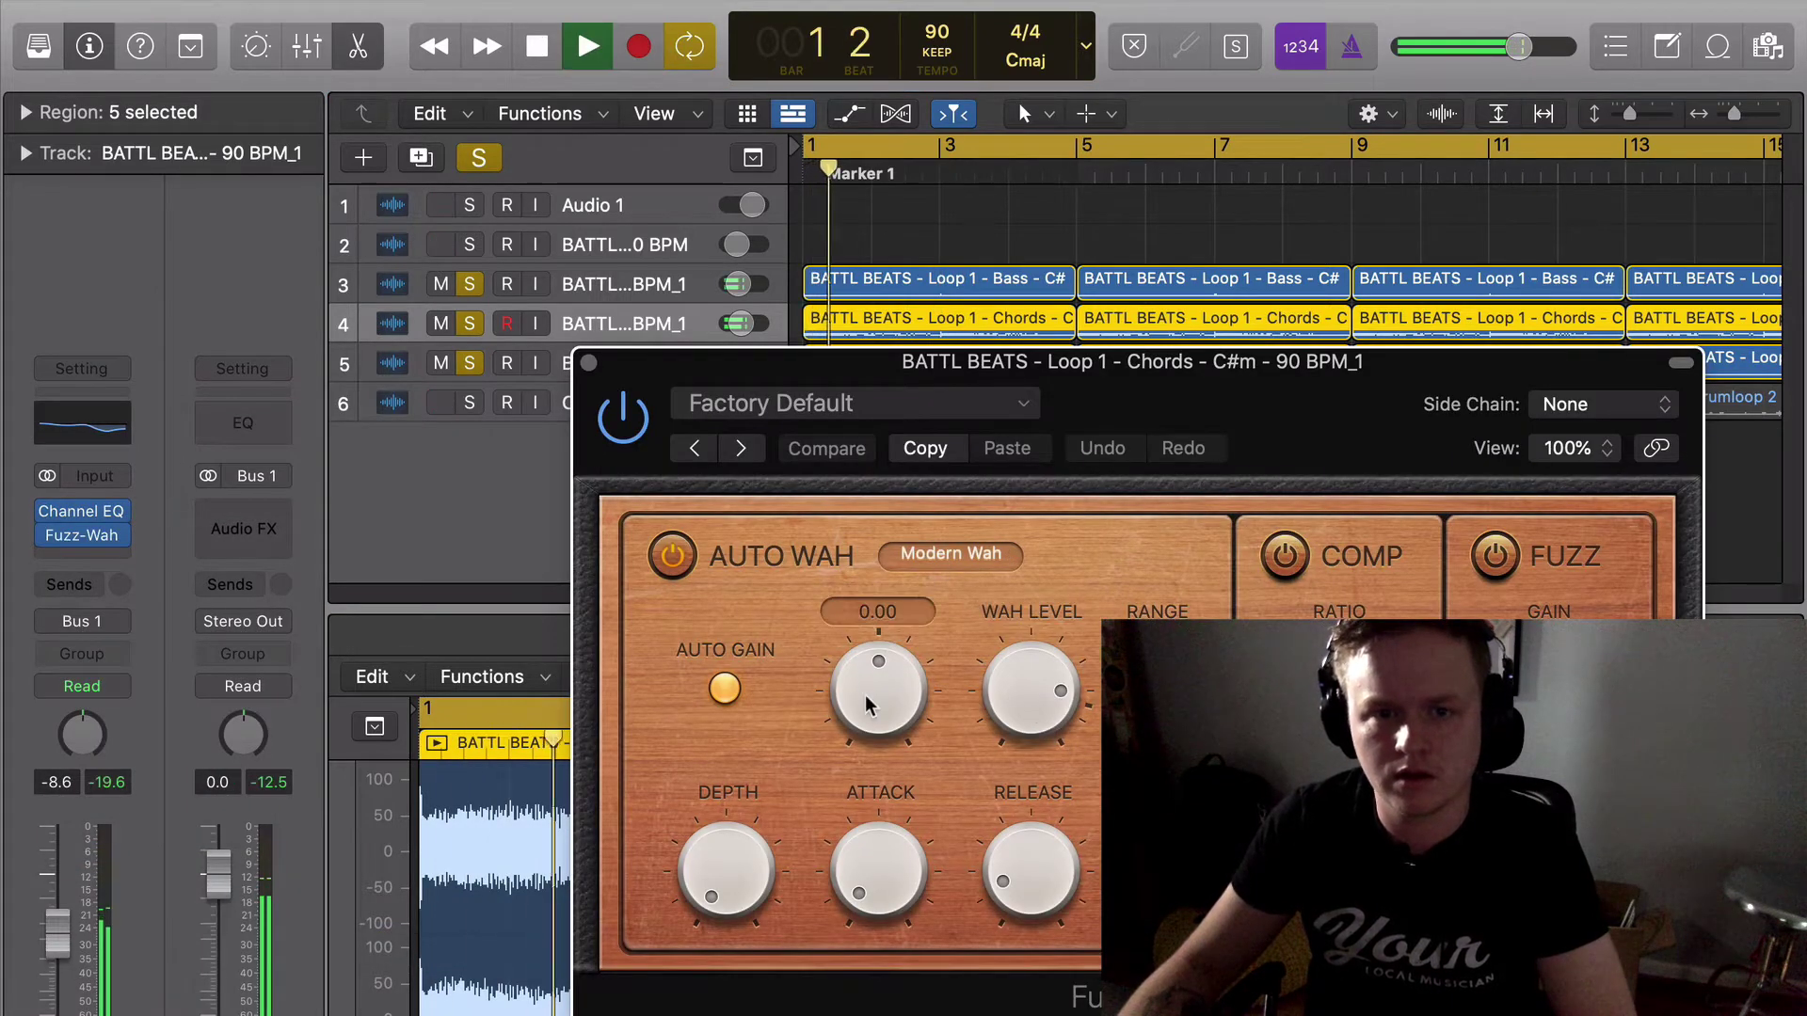
{"action": "left_click_drag", "start_coordinate": [865, 696], "coordinate": [867, 774]}
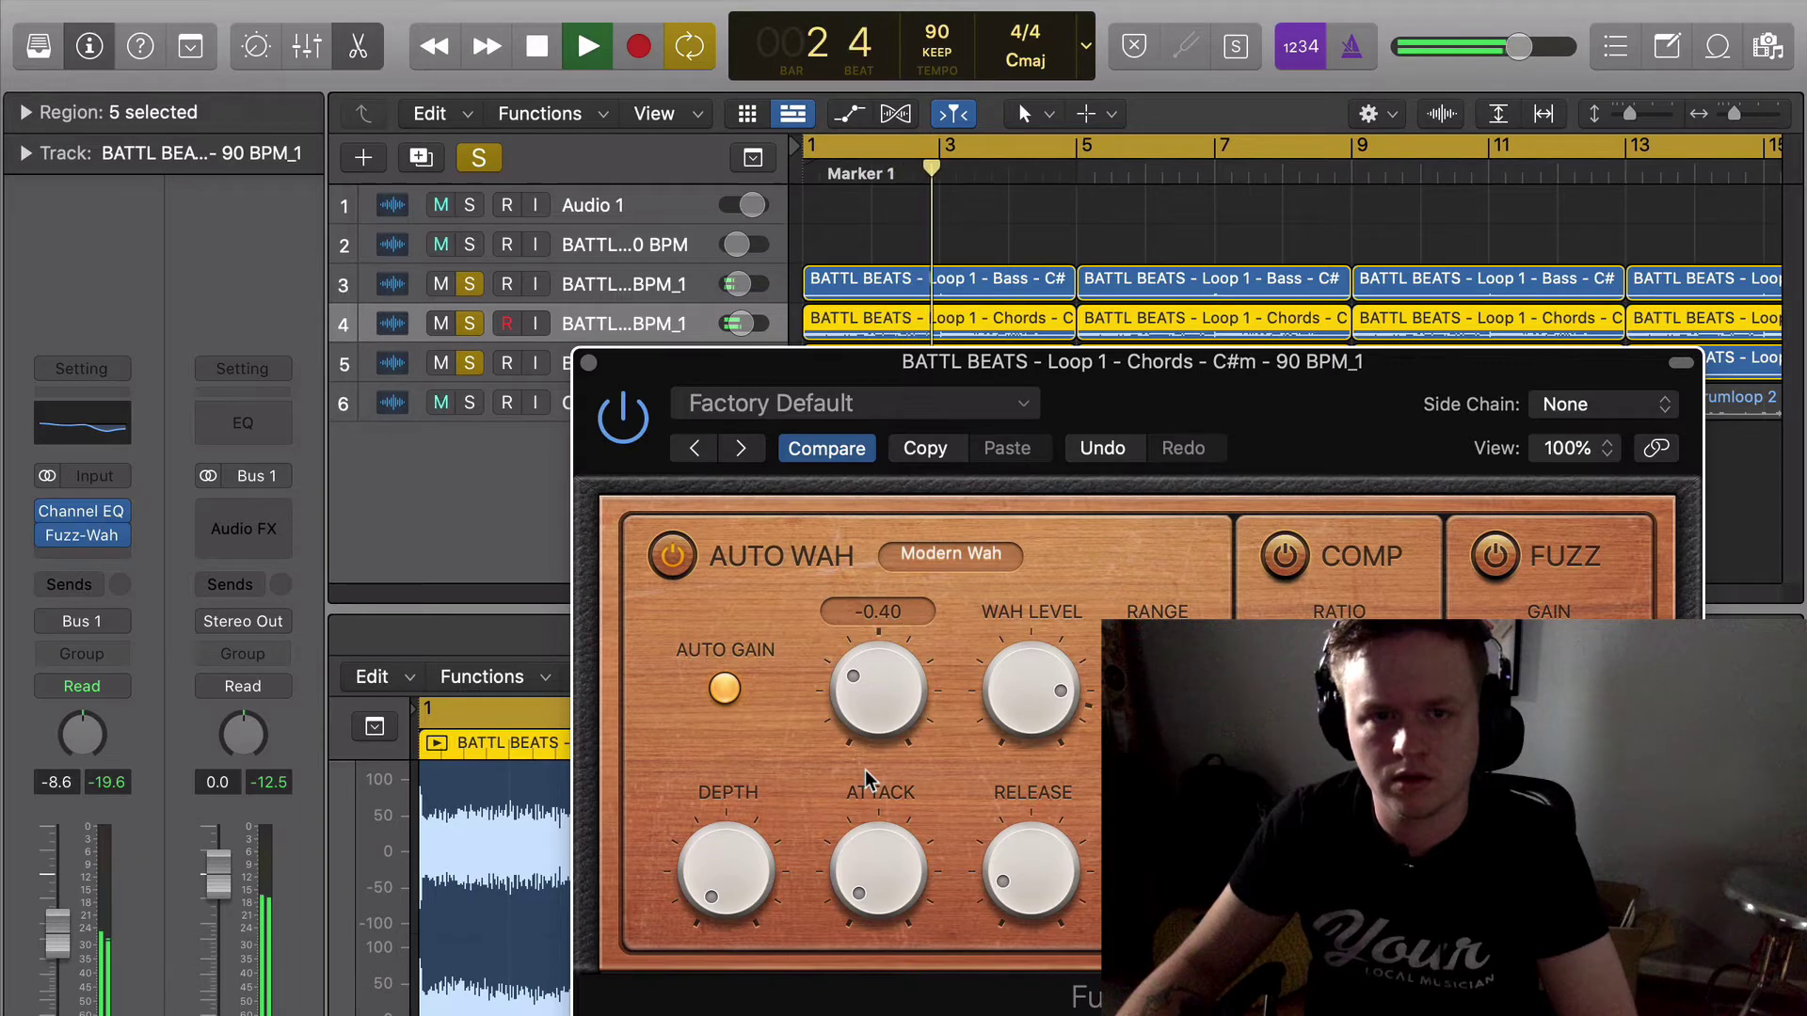
{"action": "left_click_drag", "start_coordinate": [866, 769], "coordinate": [865, 772]}
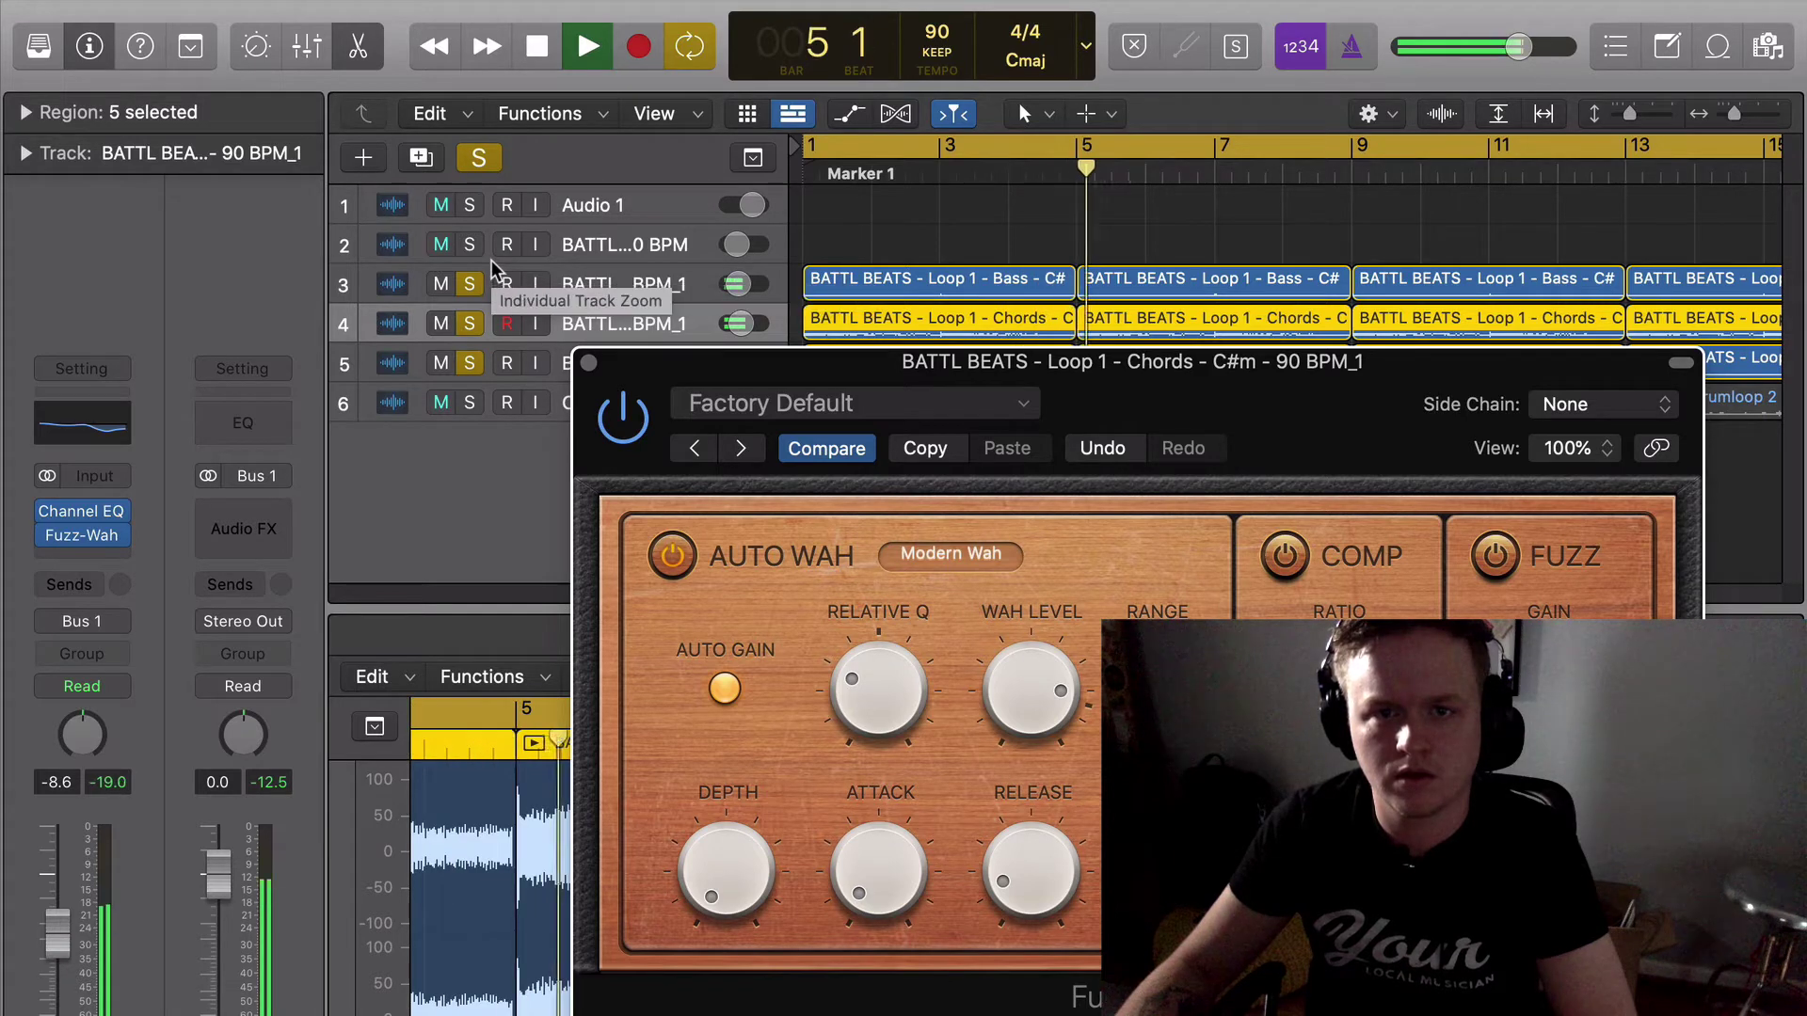
{"action": "left_click", "coordinate": [1060, 161]}
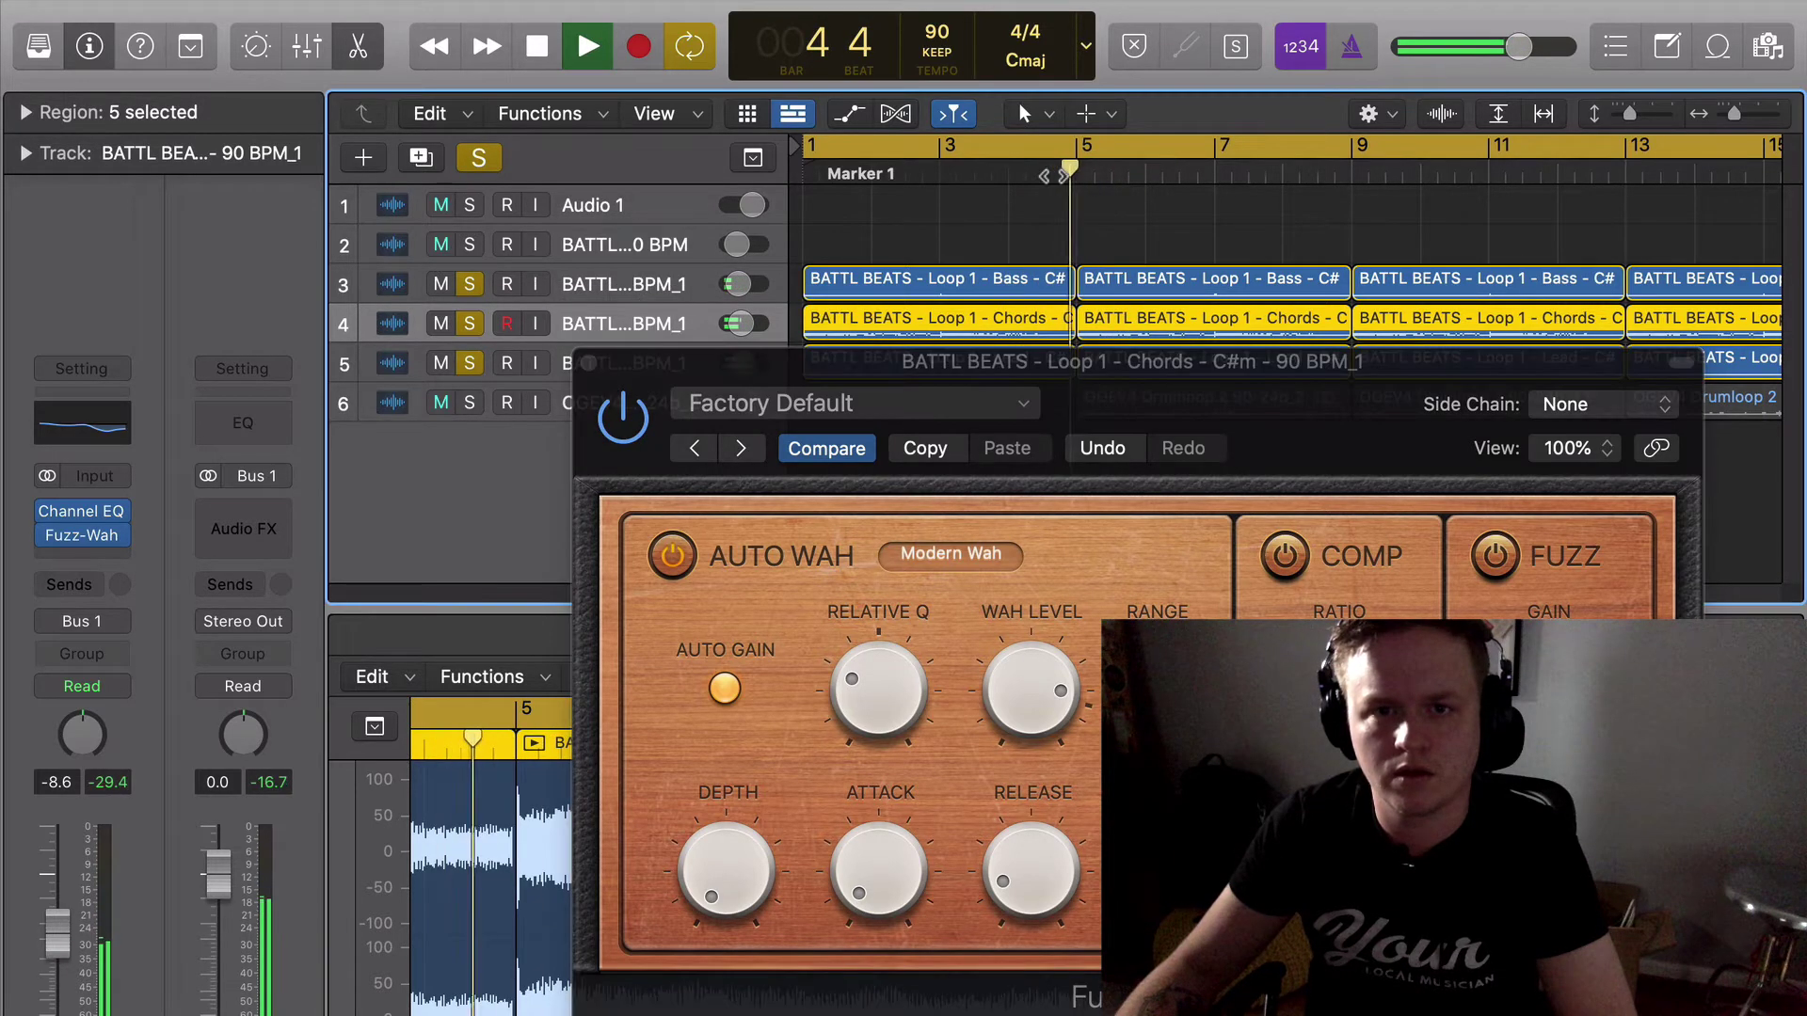
{"action": "left_click", "coordinate": [602, 375]}
{"action": "key", "text": "space"}
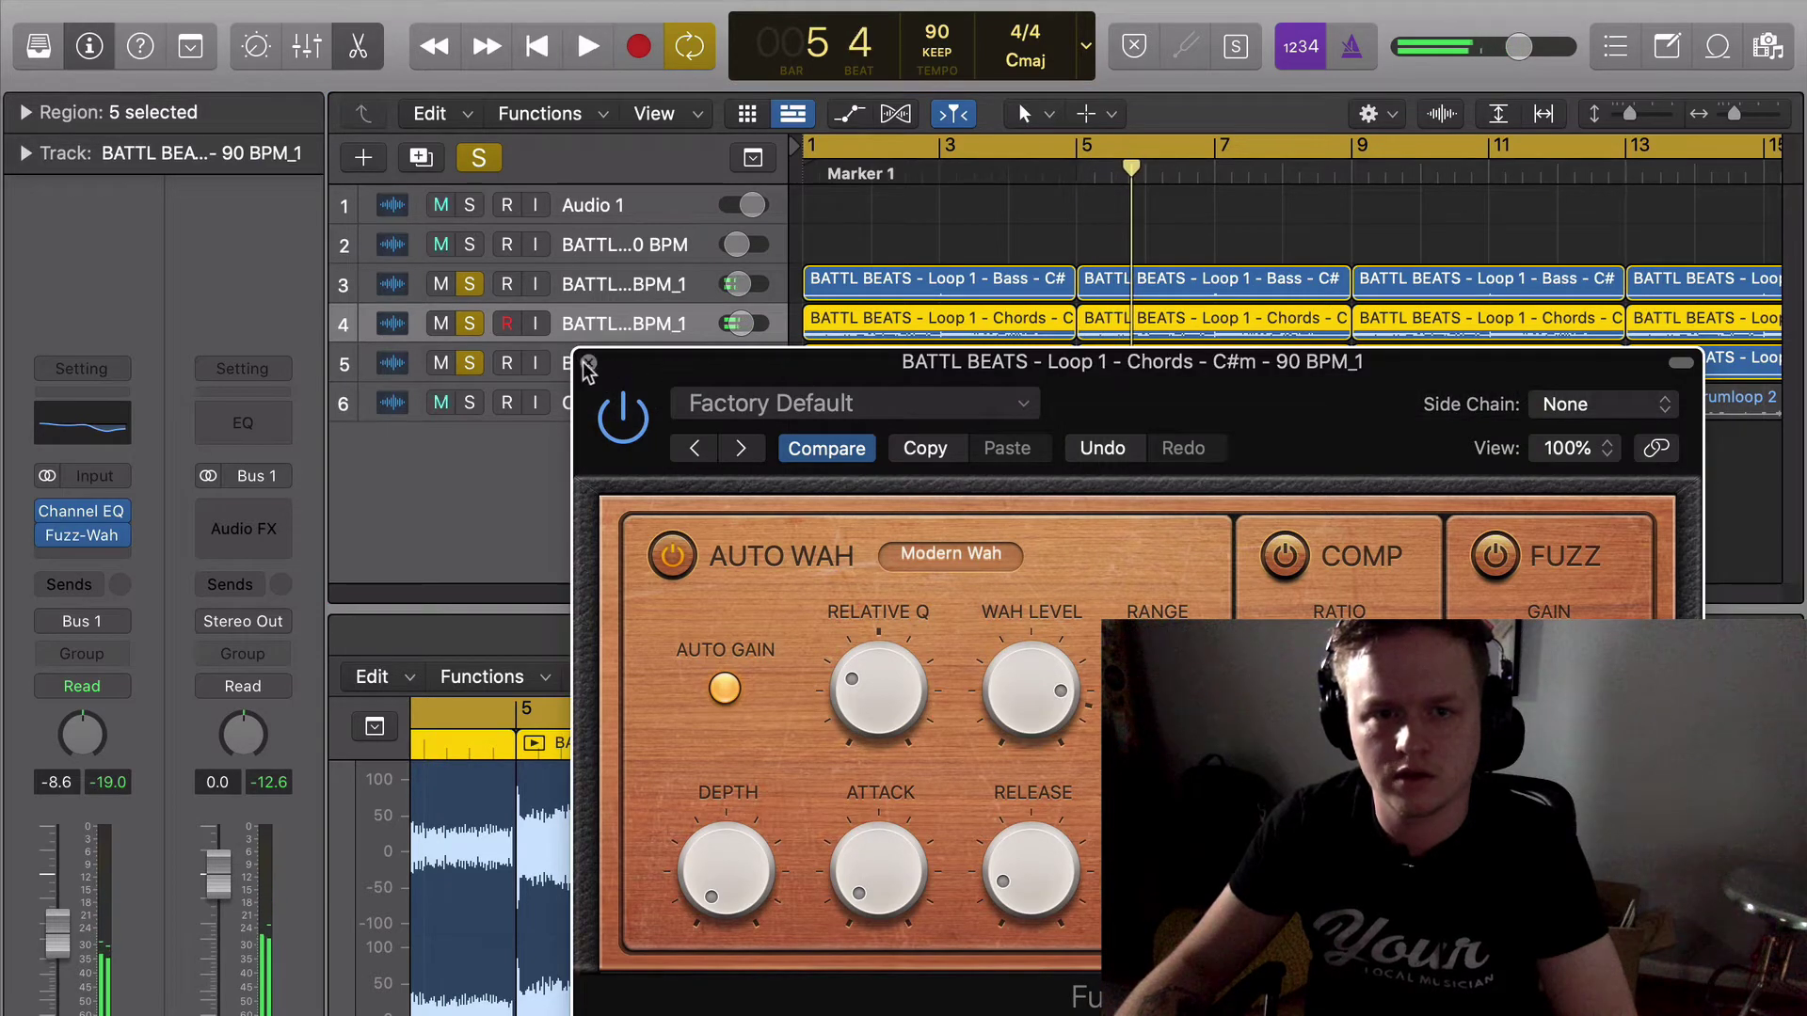
{"action": "left_click", "coordinate": [587, 365]}
Unsolo the Lead and Bass tracks and play the Chords track alone from bar 1.
{"action": "key", "text": "space"}
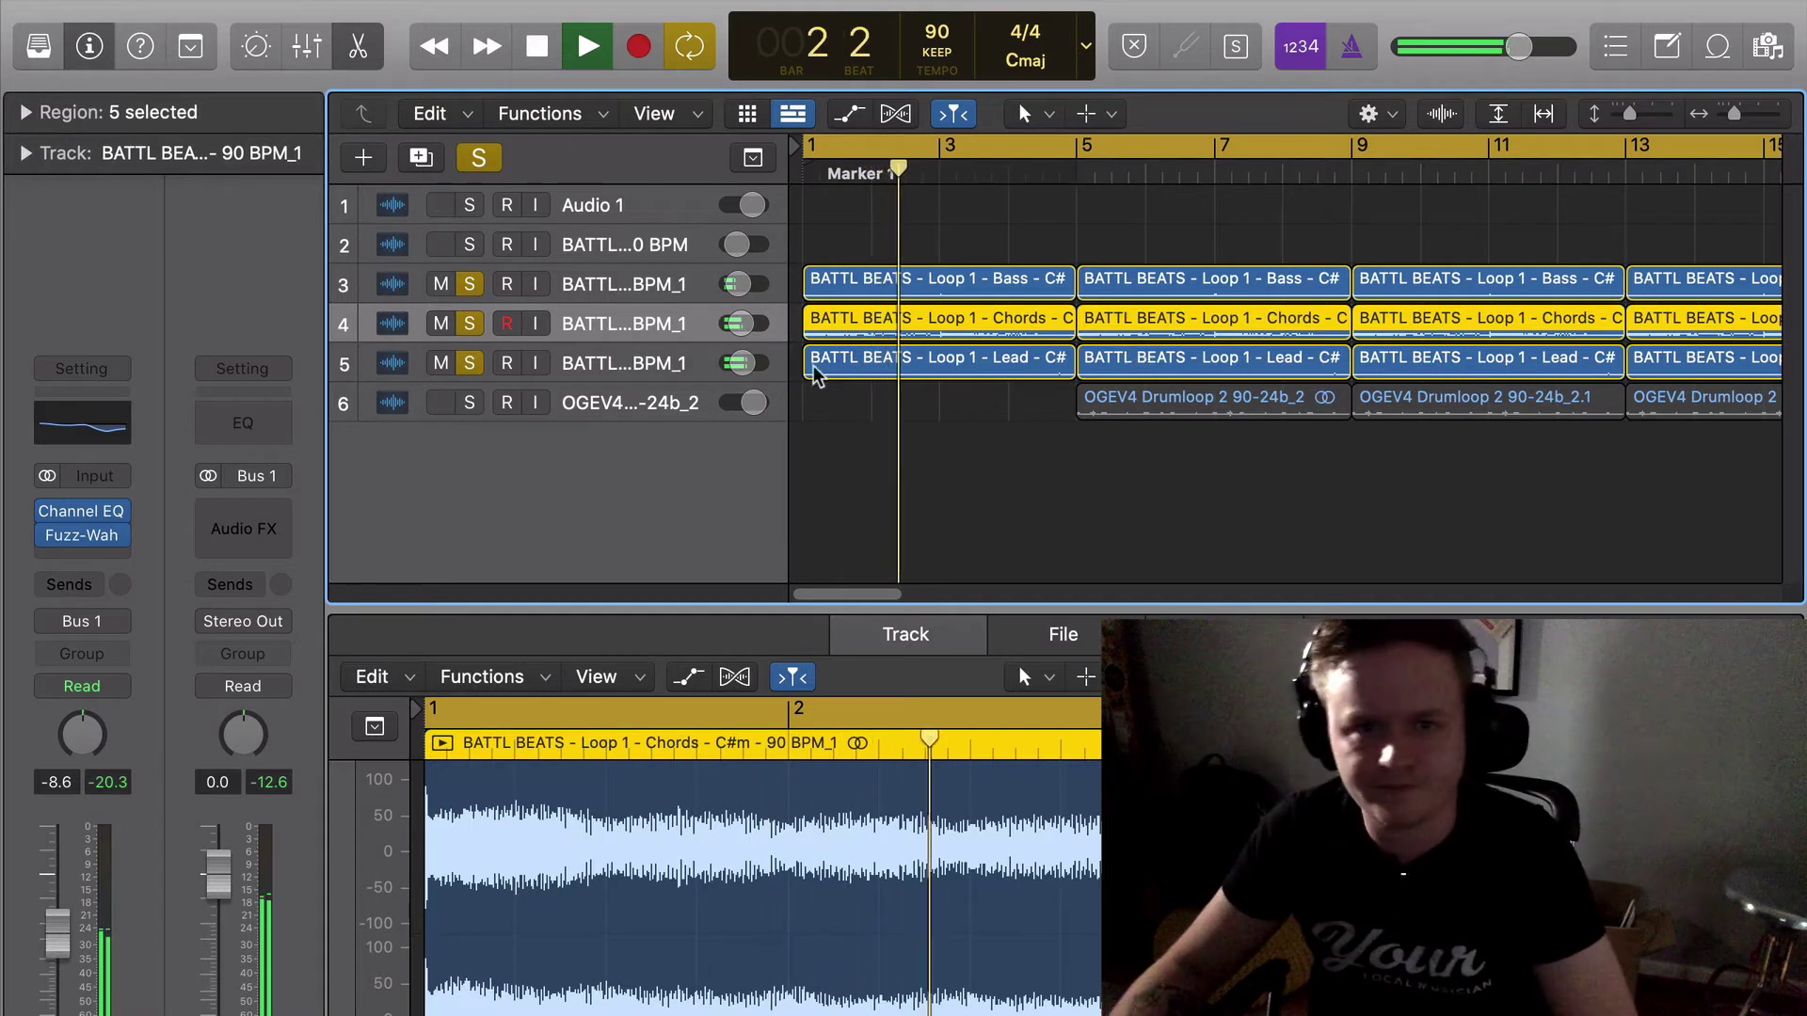
{"action": "key", "text": "space"}
{"action": "left_click", "coordinate": [469, 364]}
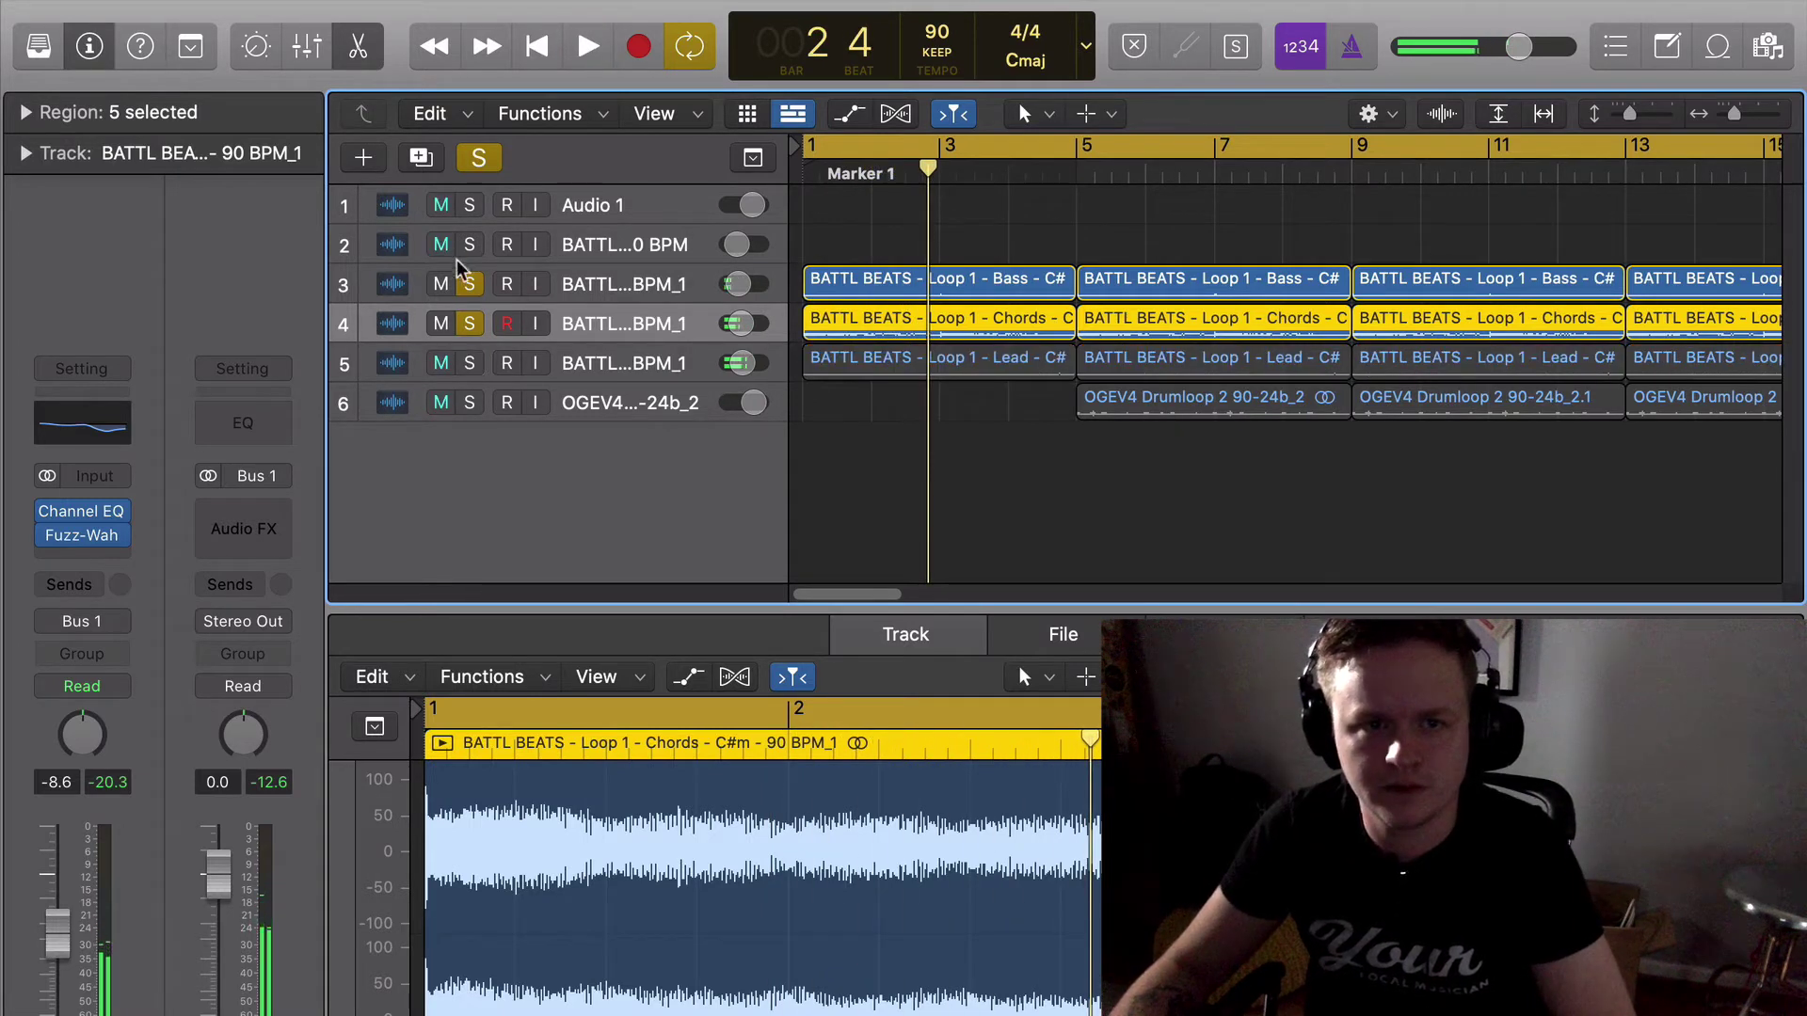
{"action": "left_click", "coordinate": [467, 283]}
{"action": "key", "text": "space"}
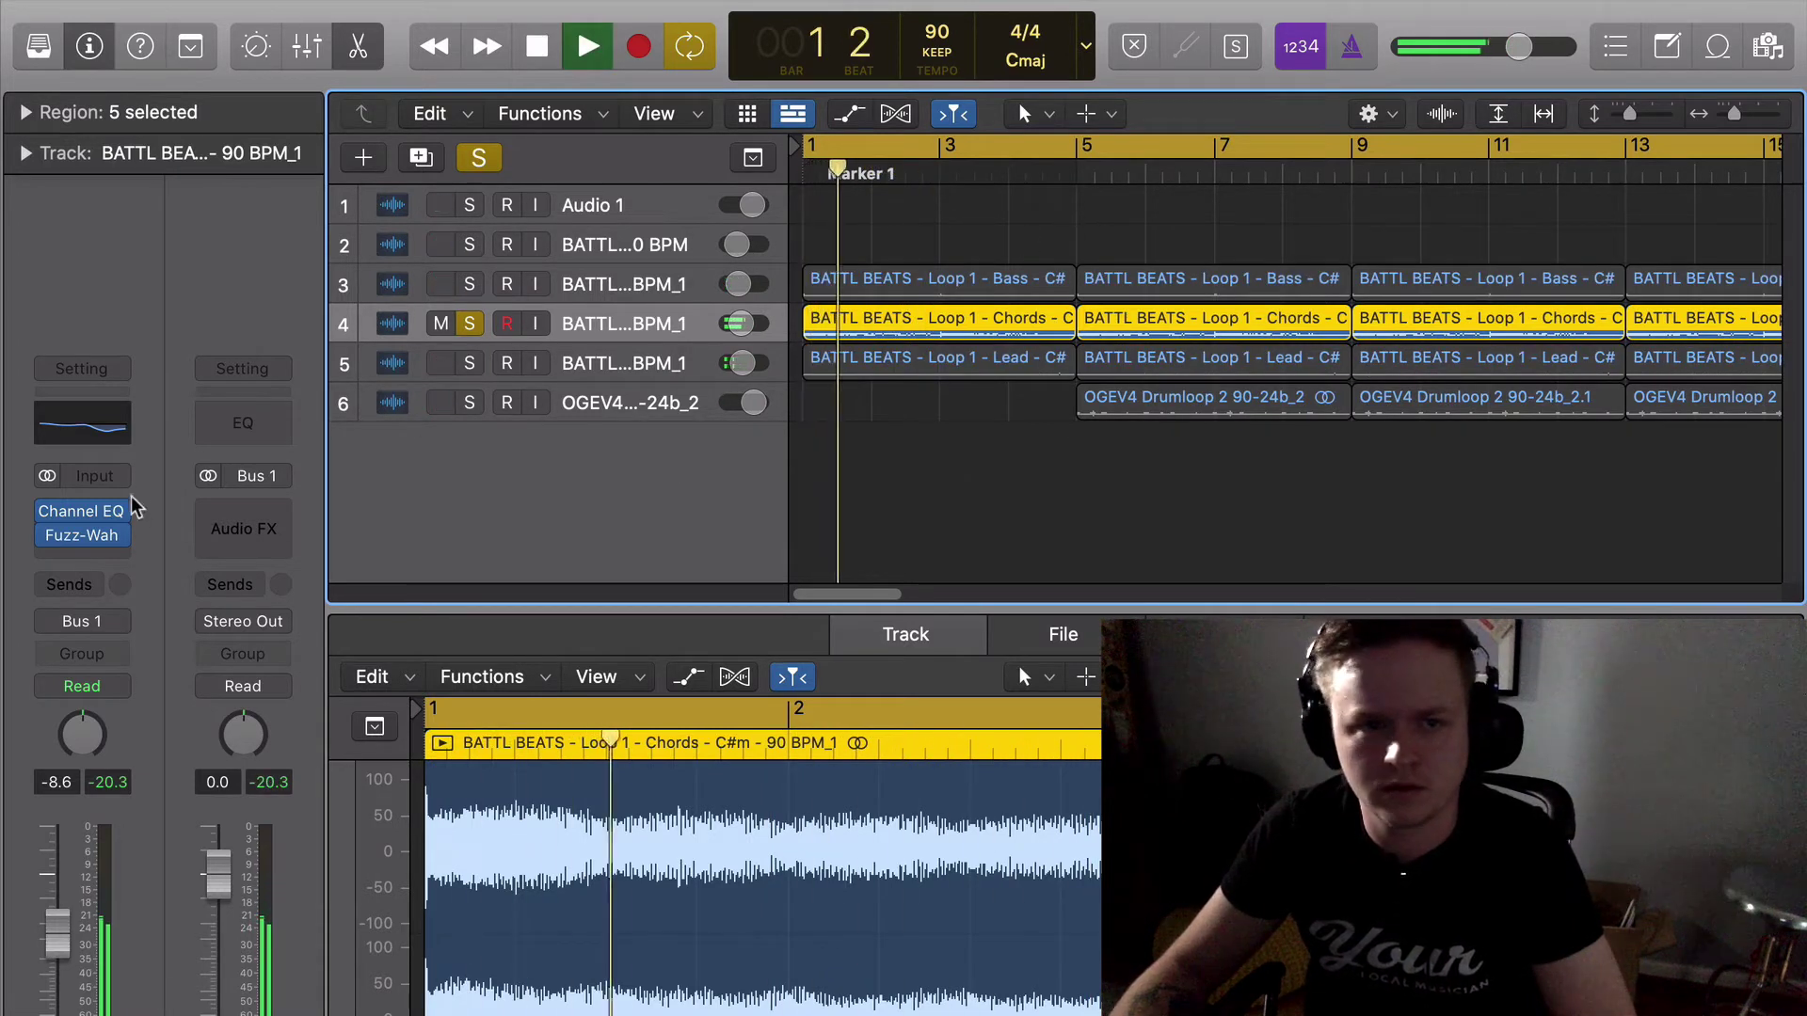
Reopen the Fuzz-Wah on the Chords track, raising its Relative Q slightly and lowering its Wah Level slightly during playback.
{"action": "left_click", "coordinate": [82, 535]}
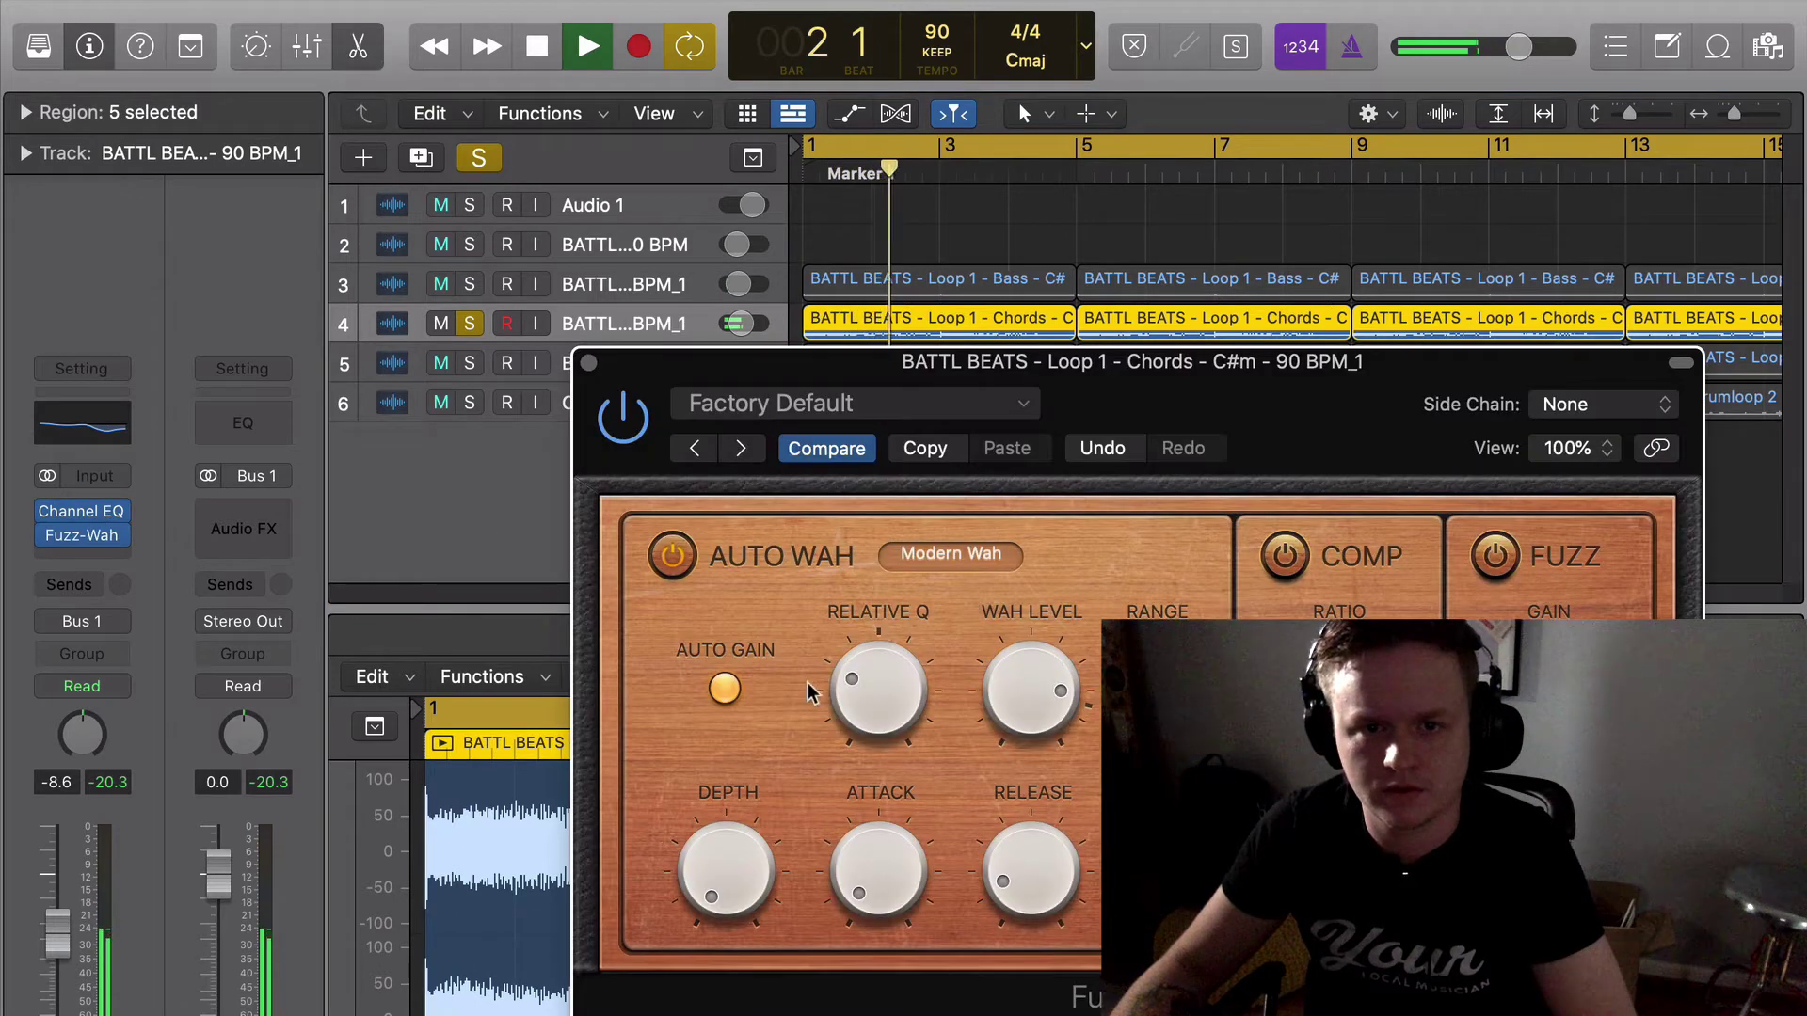
{"action": "left_click_drag", "start_coordinate": [857, 681], "coordinate": [856, 677]}
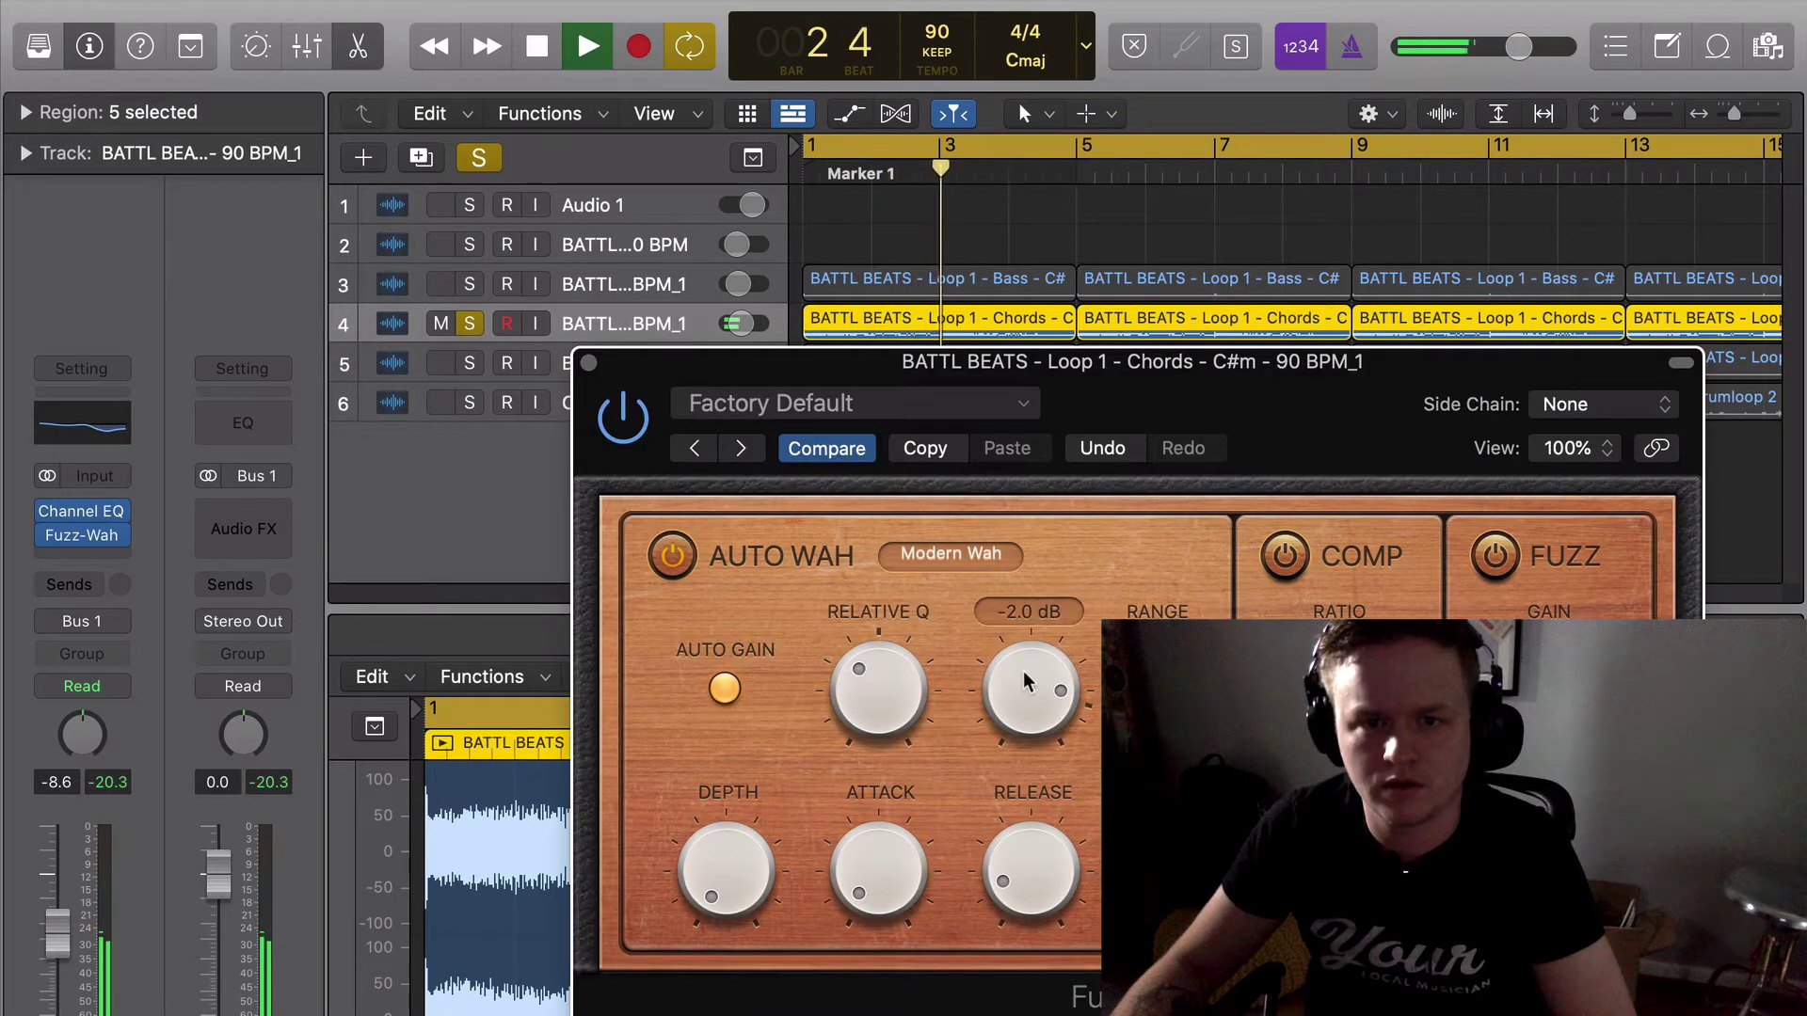
{"action": "mouse_move", "coordinate": [1024, 670]}
{"action": "left_mouse_down"}
{"action": "mouse_move", "coordinate": [1027, 737]}
{"action": "mouse_move", "coordinate": [1033, 703]}
{"action": "left_mouse_up"}
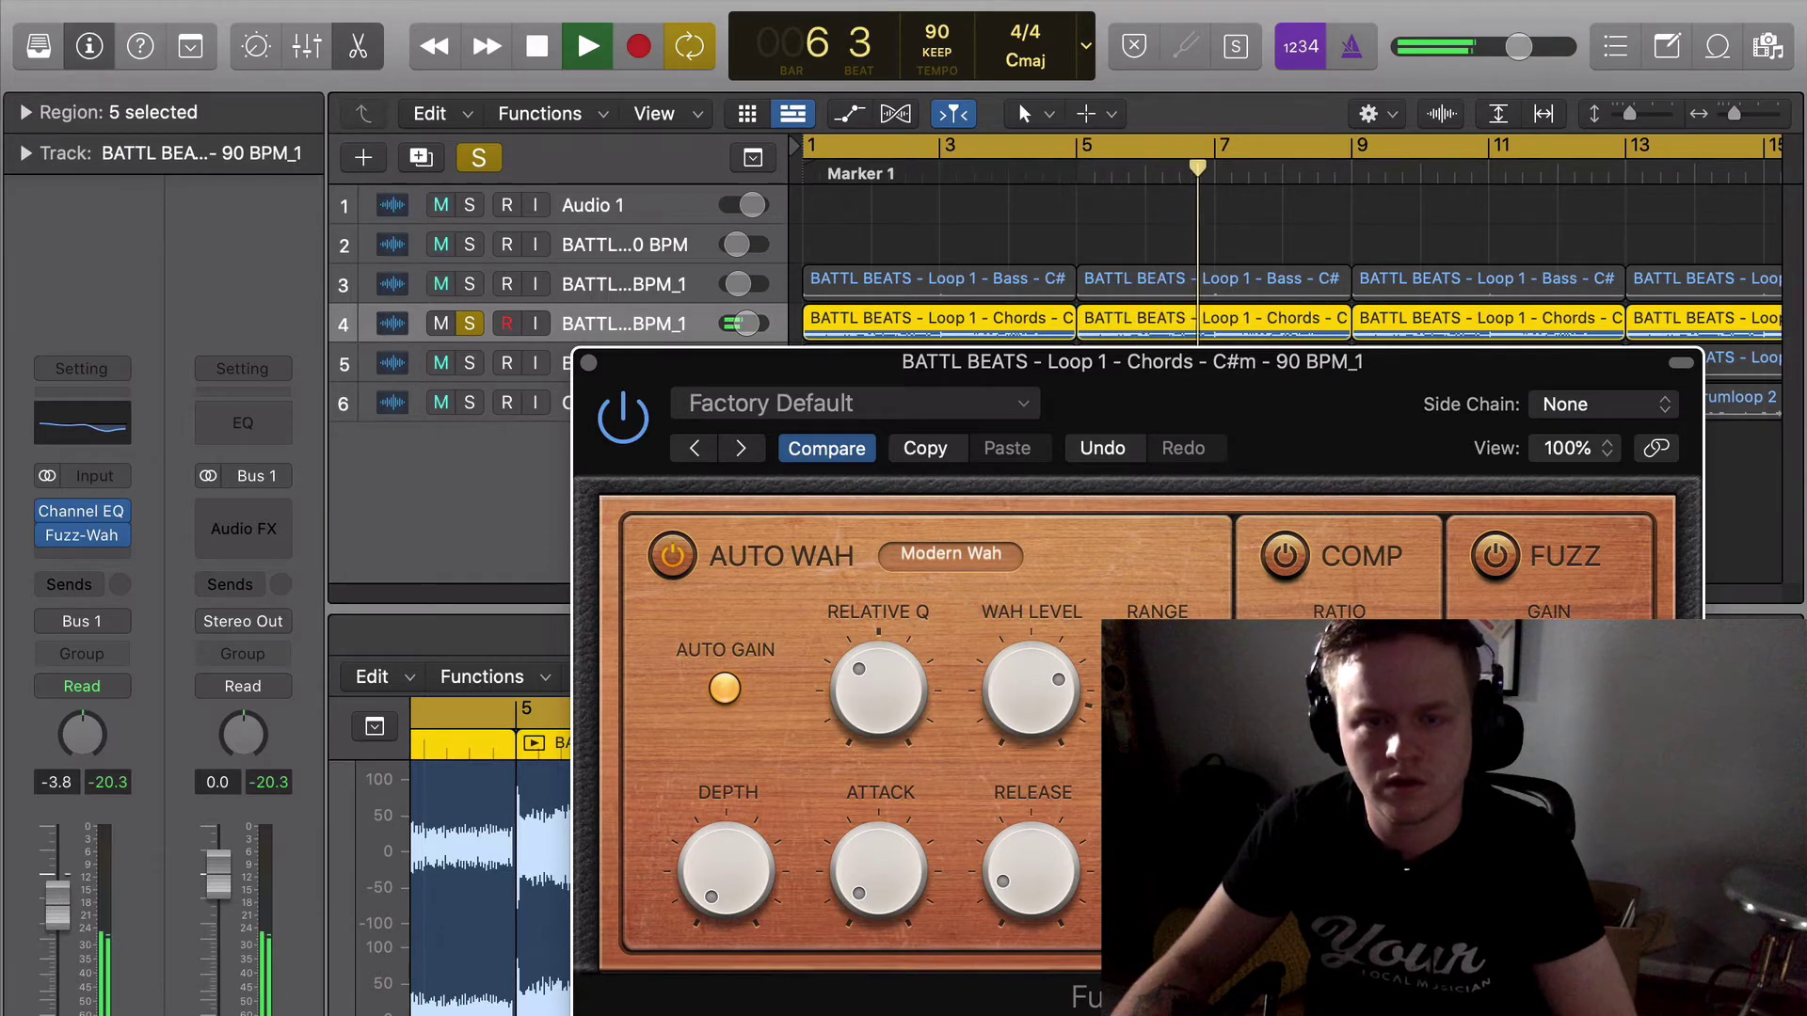
Raise the Chords track's volume to -3.8 dB, close the Fuzz-Wah and stop playback.
{"action": "left_click", "coordinate": [68, 877]}
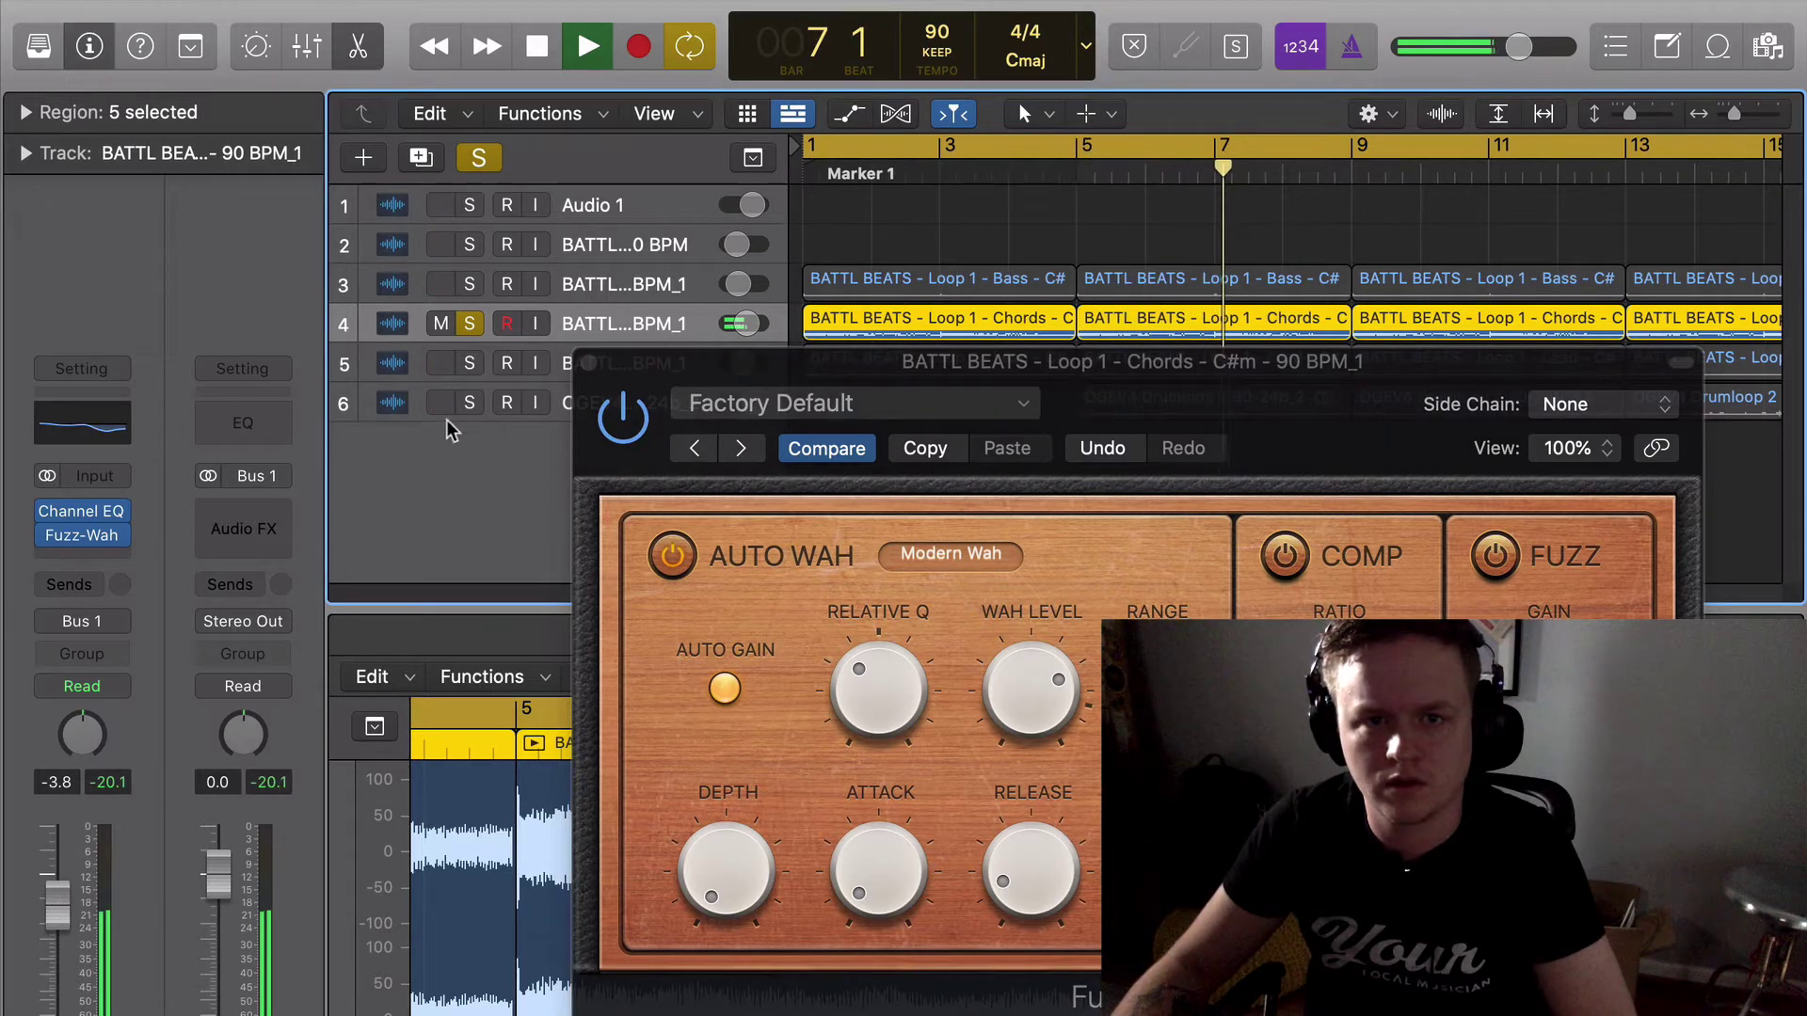
{"action": "left_click", "coordinate": [588, 364]}
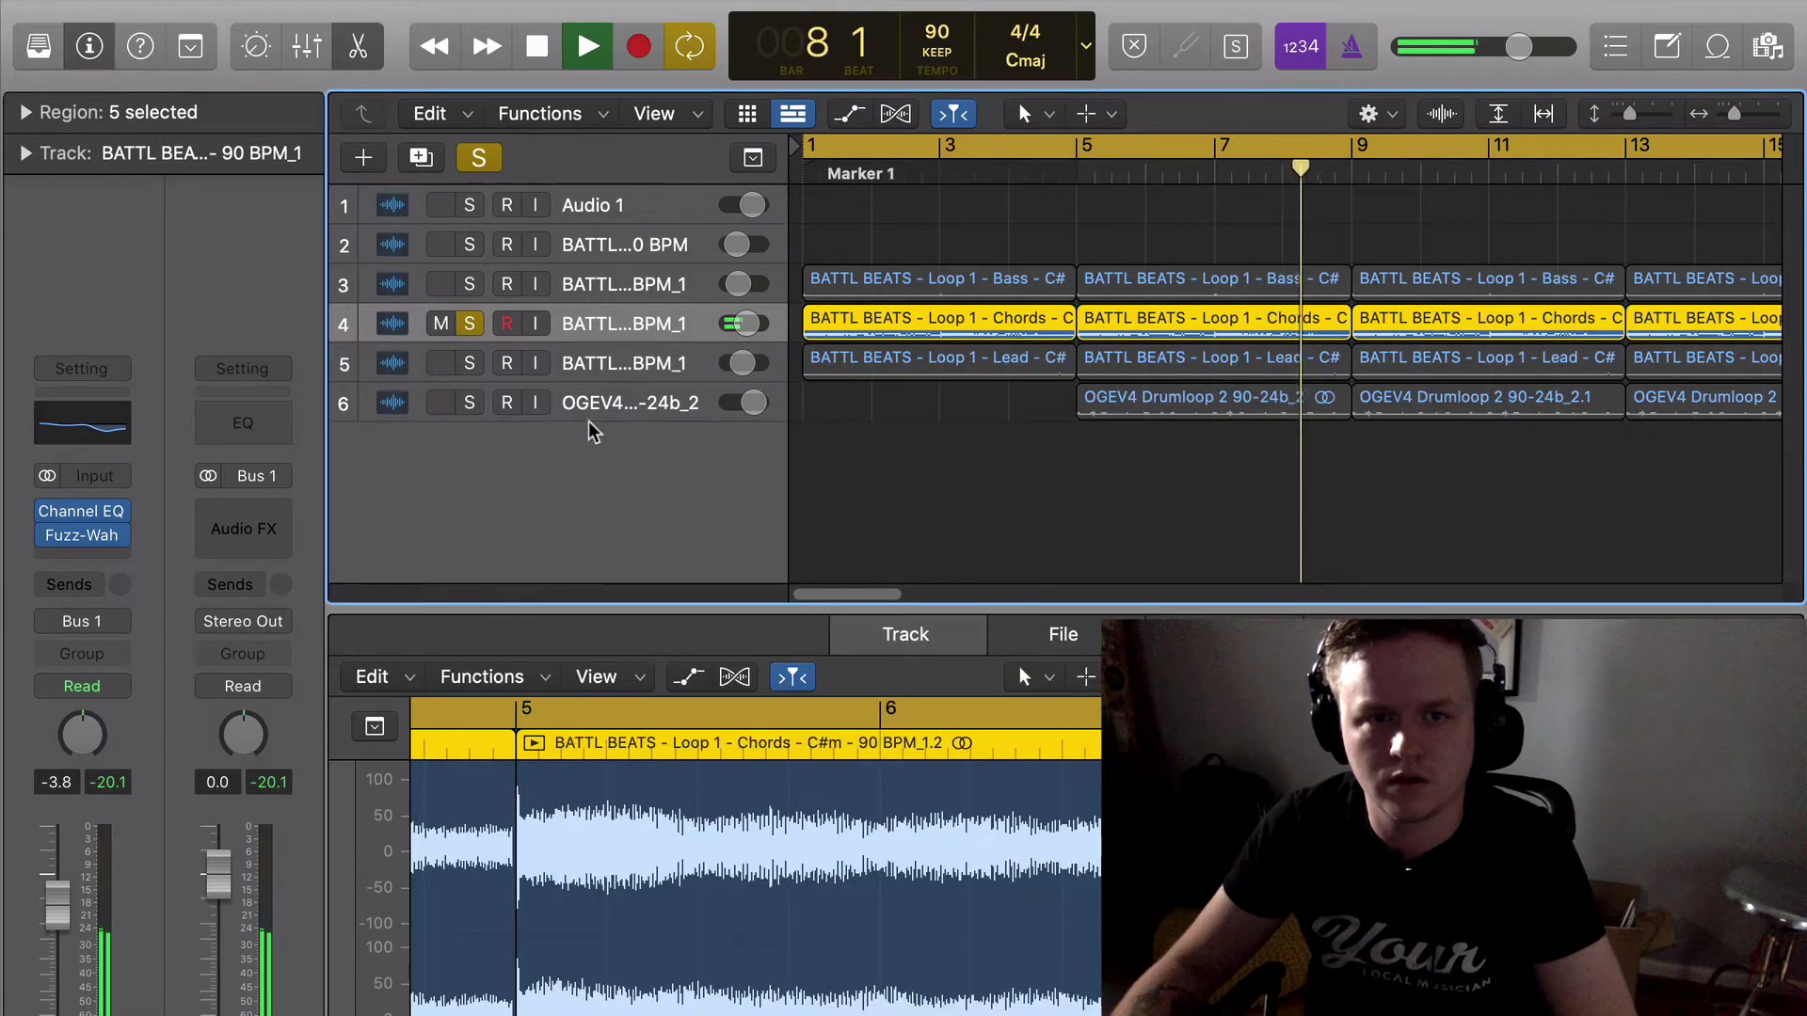
{"action": "key", "text": "space"}
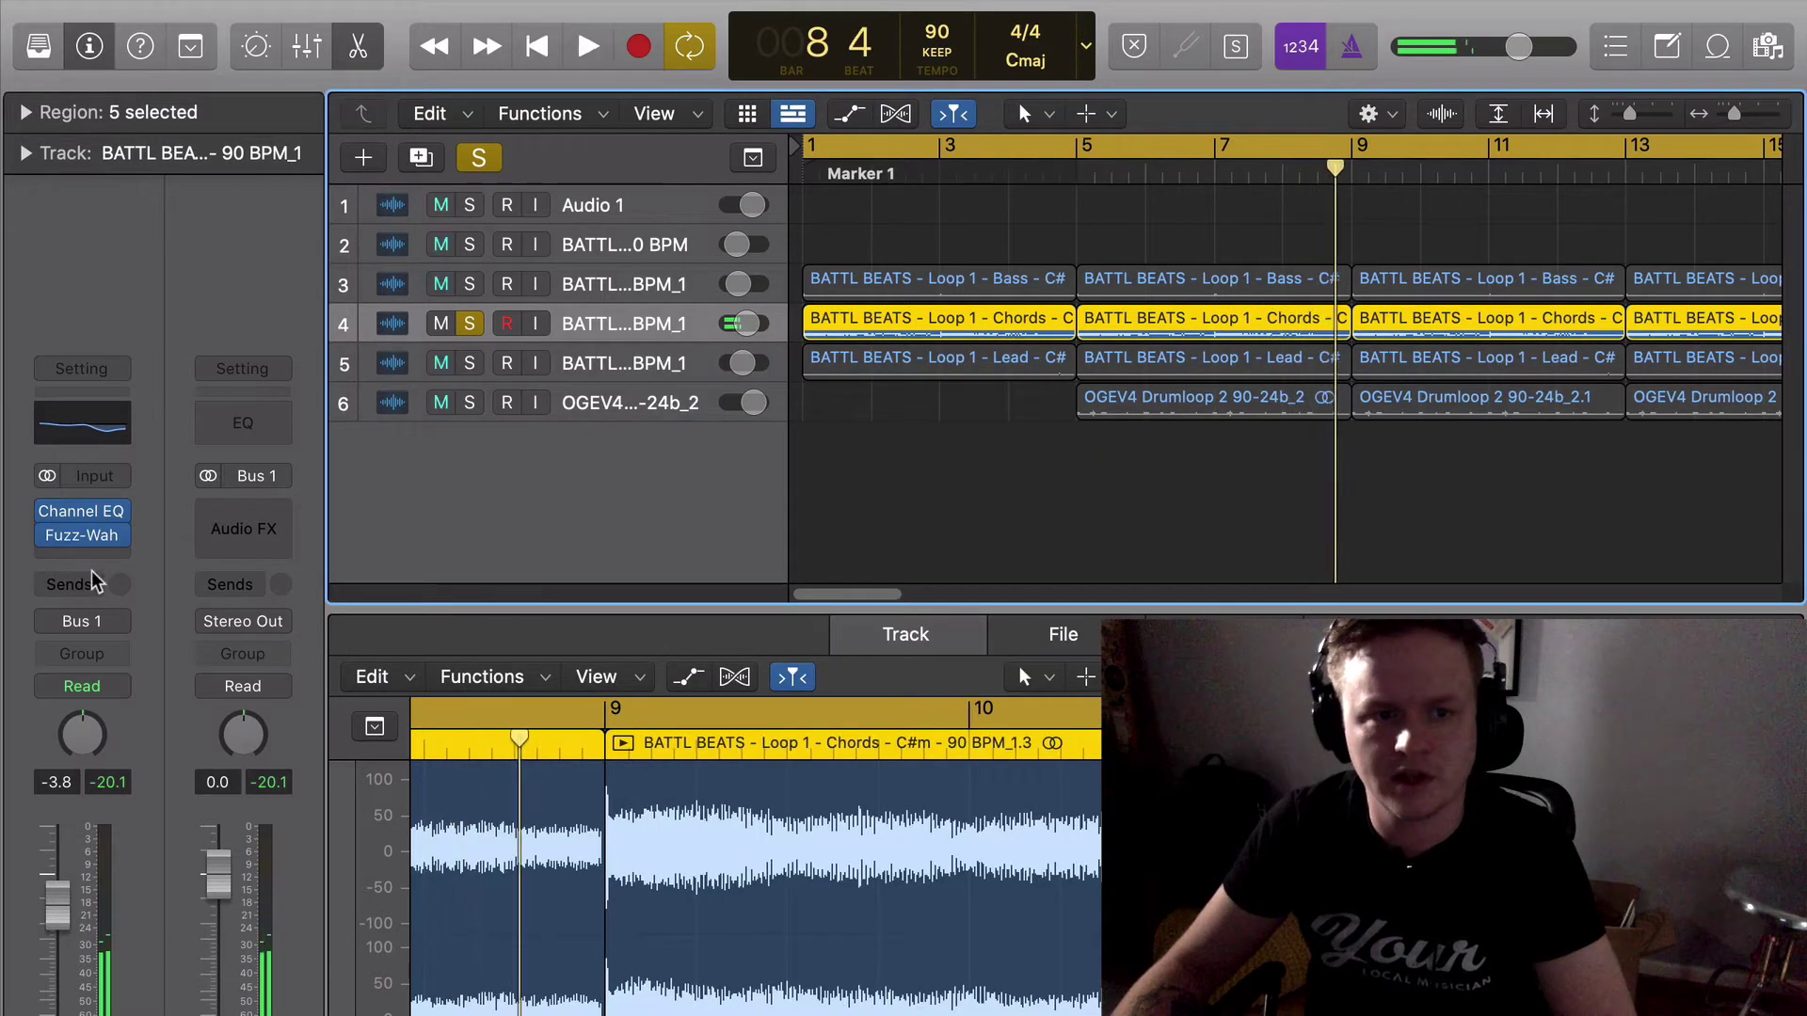
Insert the stereo Distortion plug-in after the Fuzz-Wah on the Chords track.
{"action": "left_click", "coordinate": [82, 559]}
{"action": "mouse_move", "coordinate": [162, 936]}
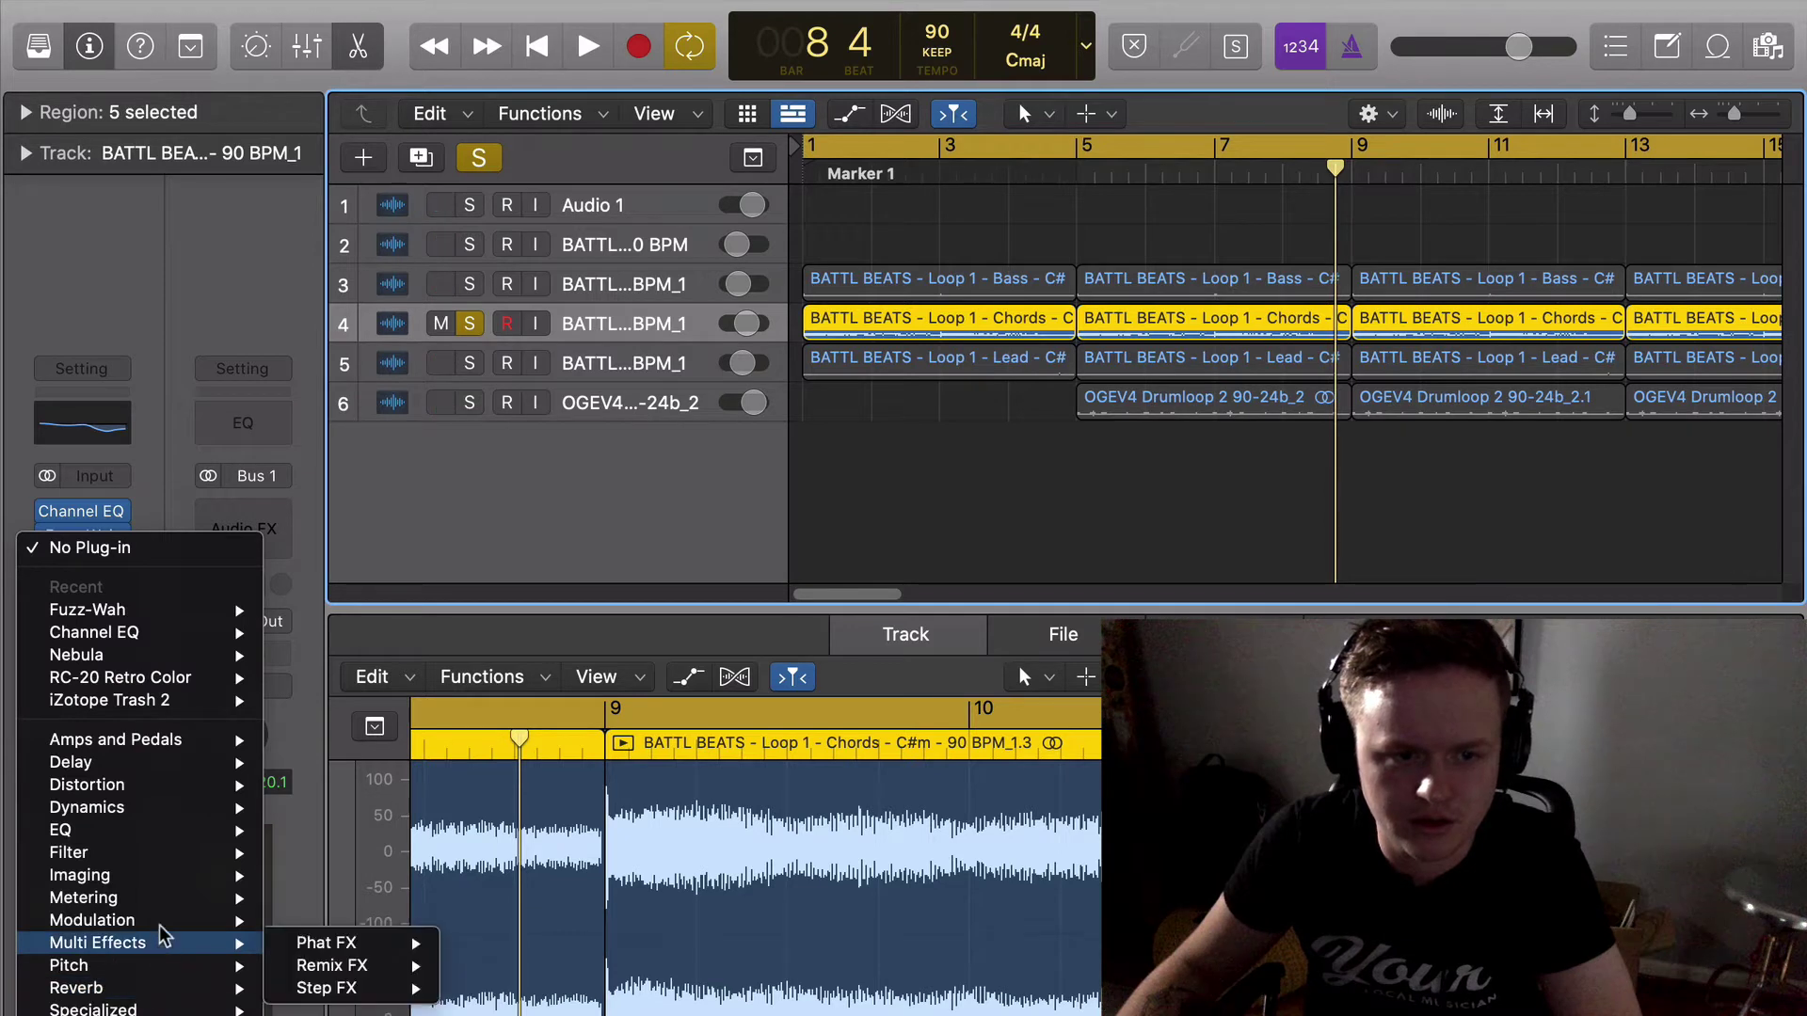
{"action": "mouse_move", "coordinate": [181, 809]}
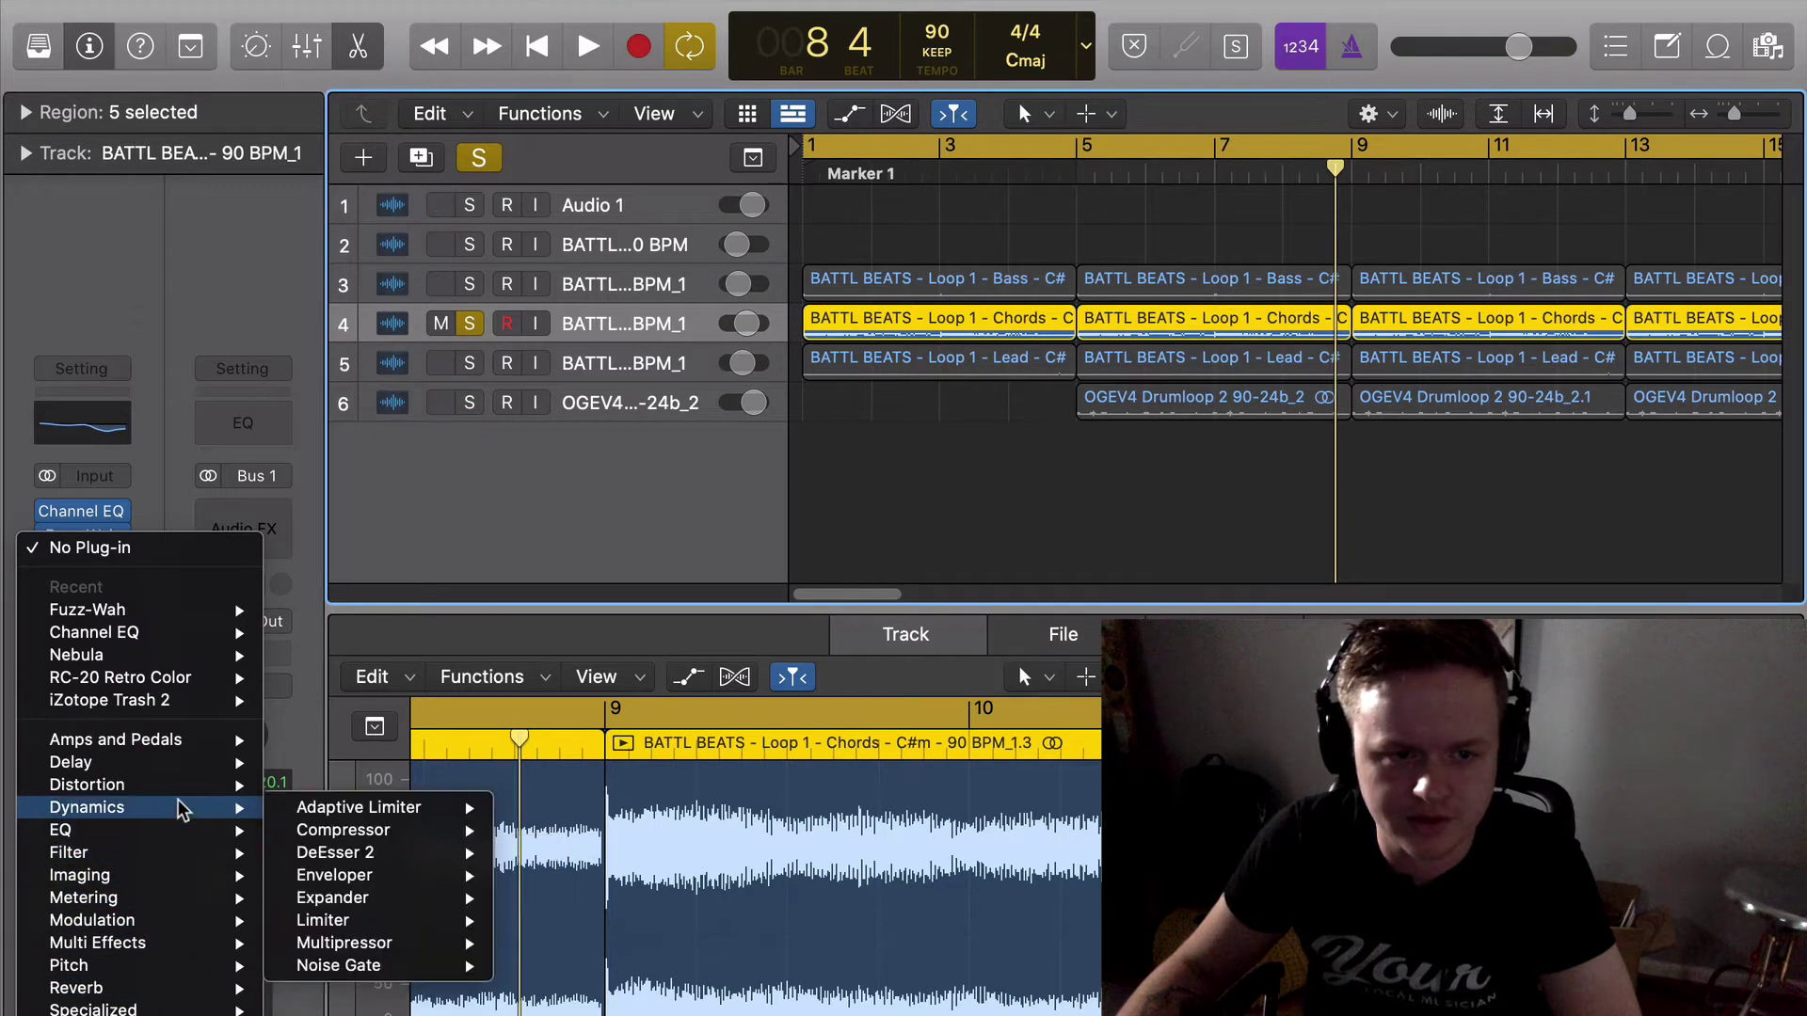
{"action": "mouse_move", "coordinate": [395, 788]}
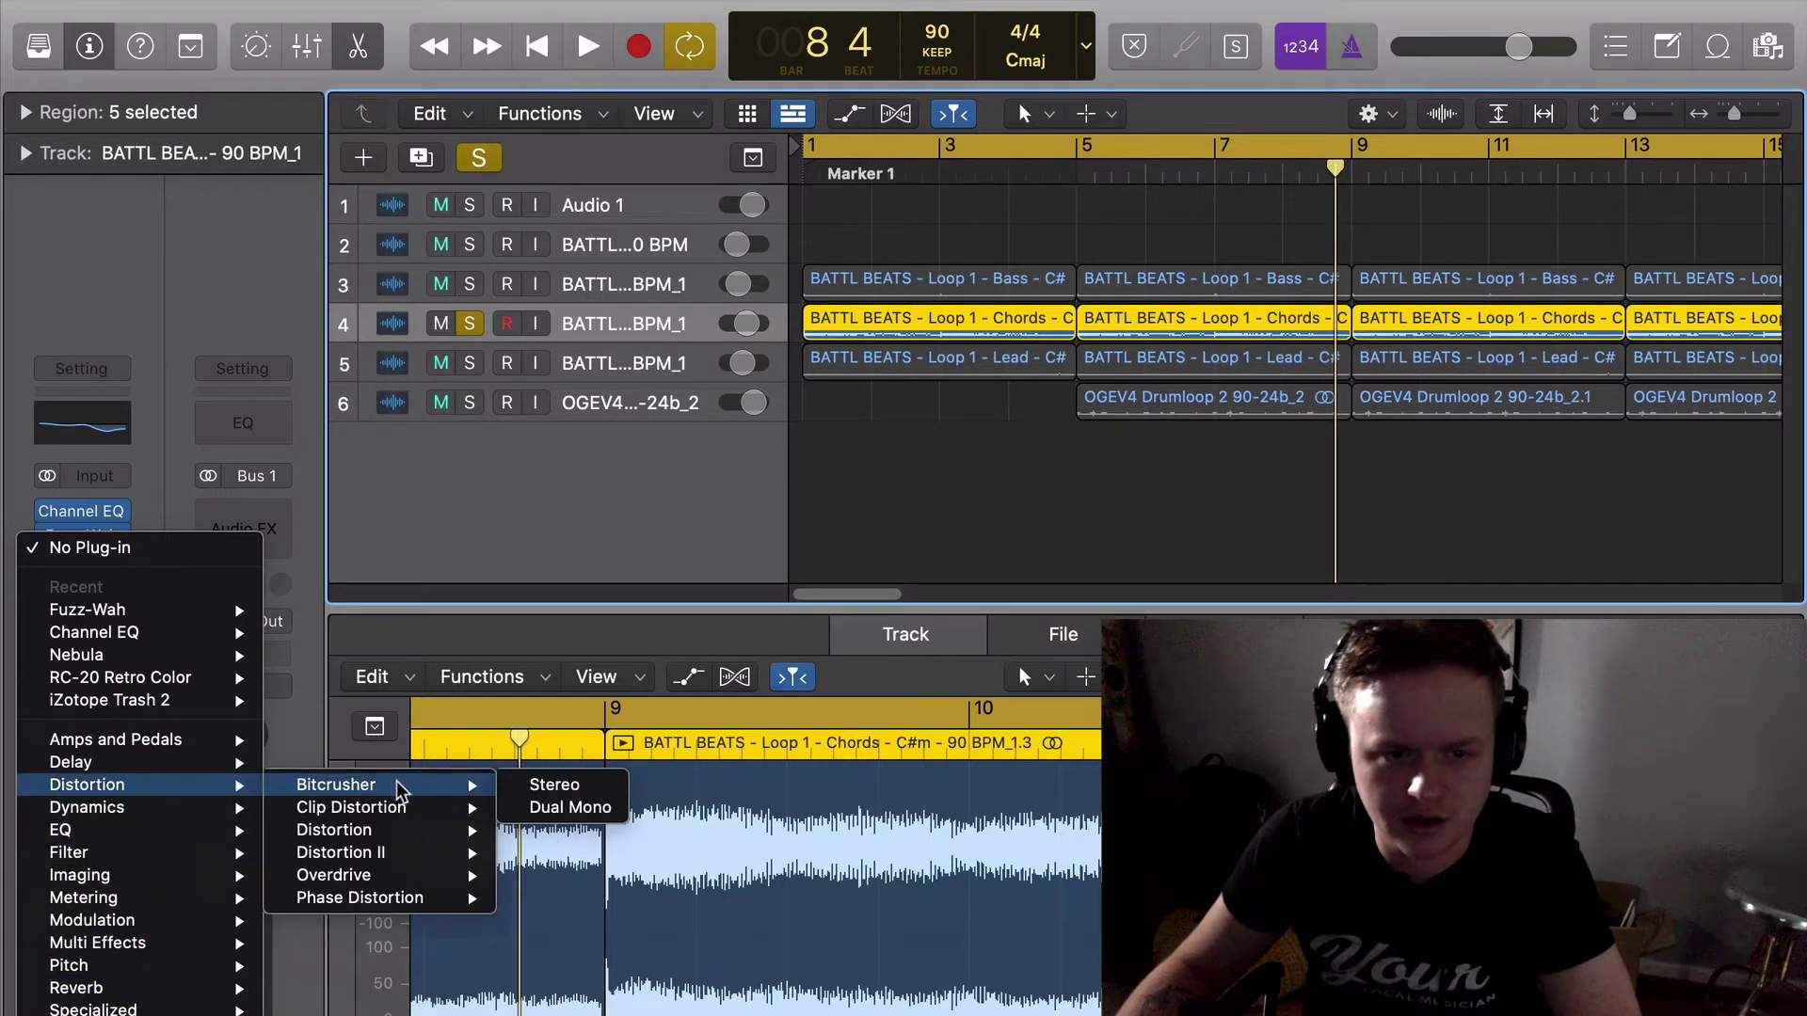
{"action": "mouse_move", "coordinate": [442, 830]}
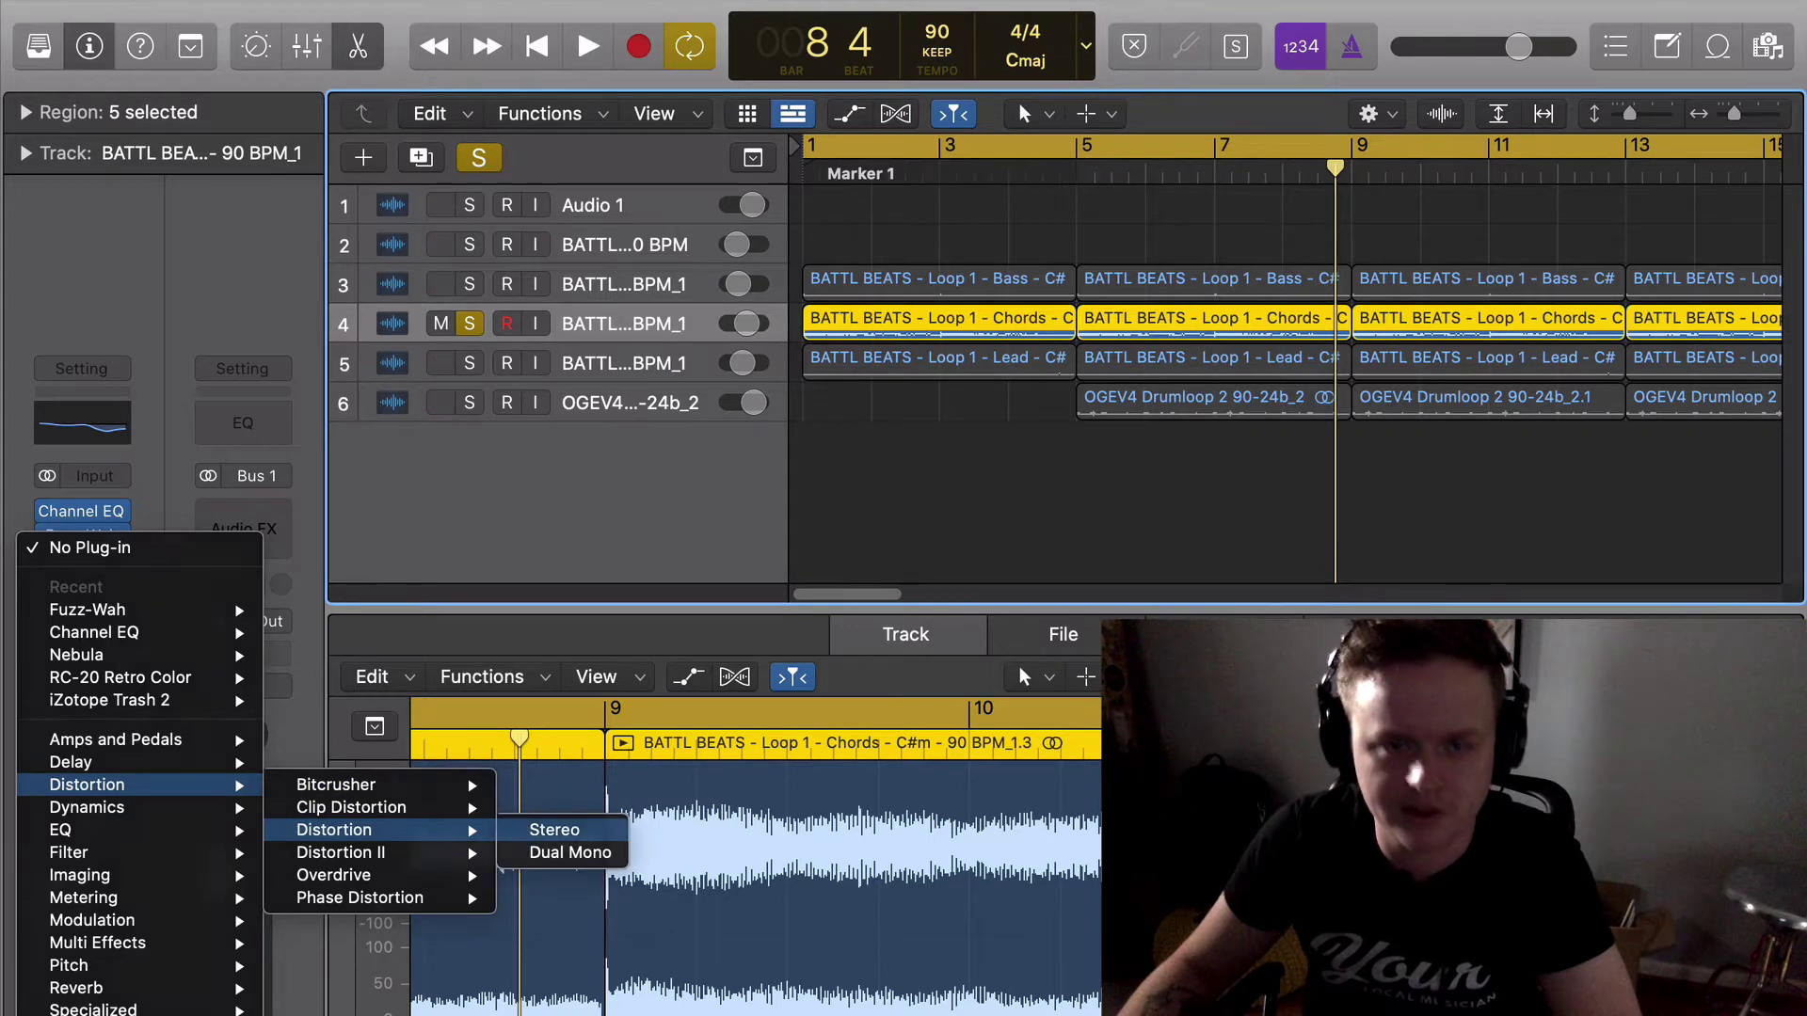
{"action": "left_click", "coordinate": [551, 830]}
Set the Distortion's Drive to 5.5 dB and Output to -5.0 dB while listening from bar 1, and close the plug-in.
{"action": "key", "text": "space"}
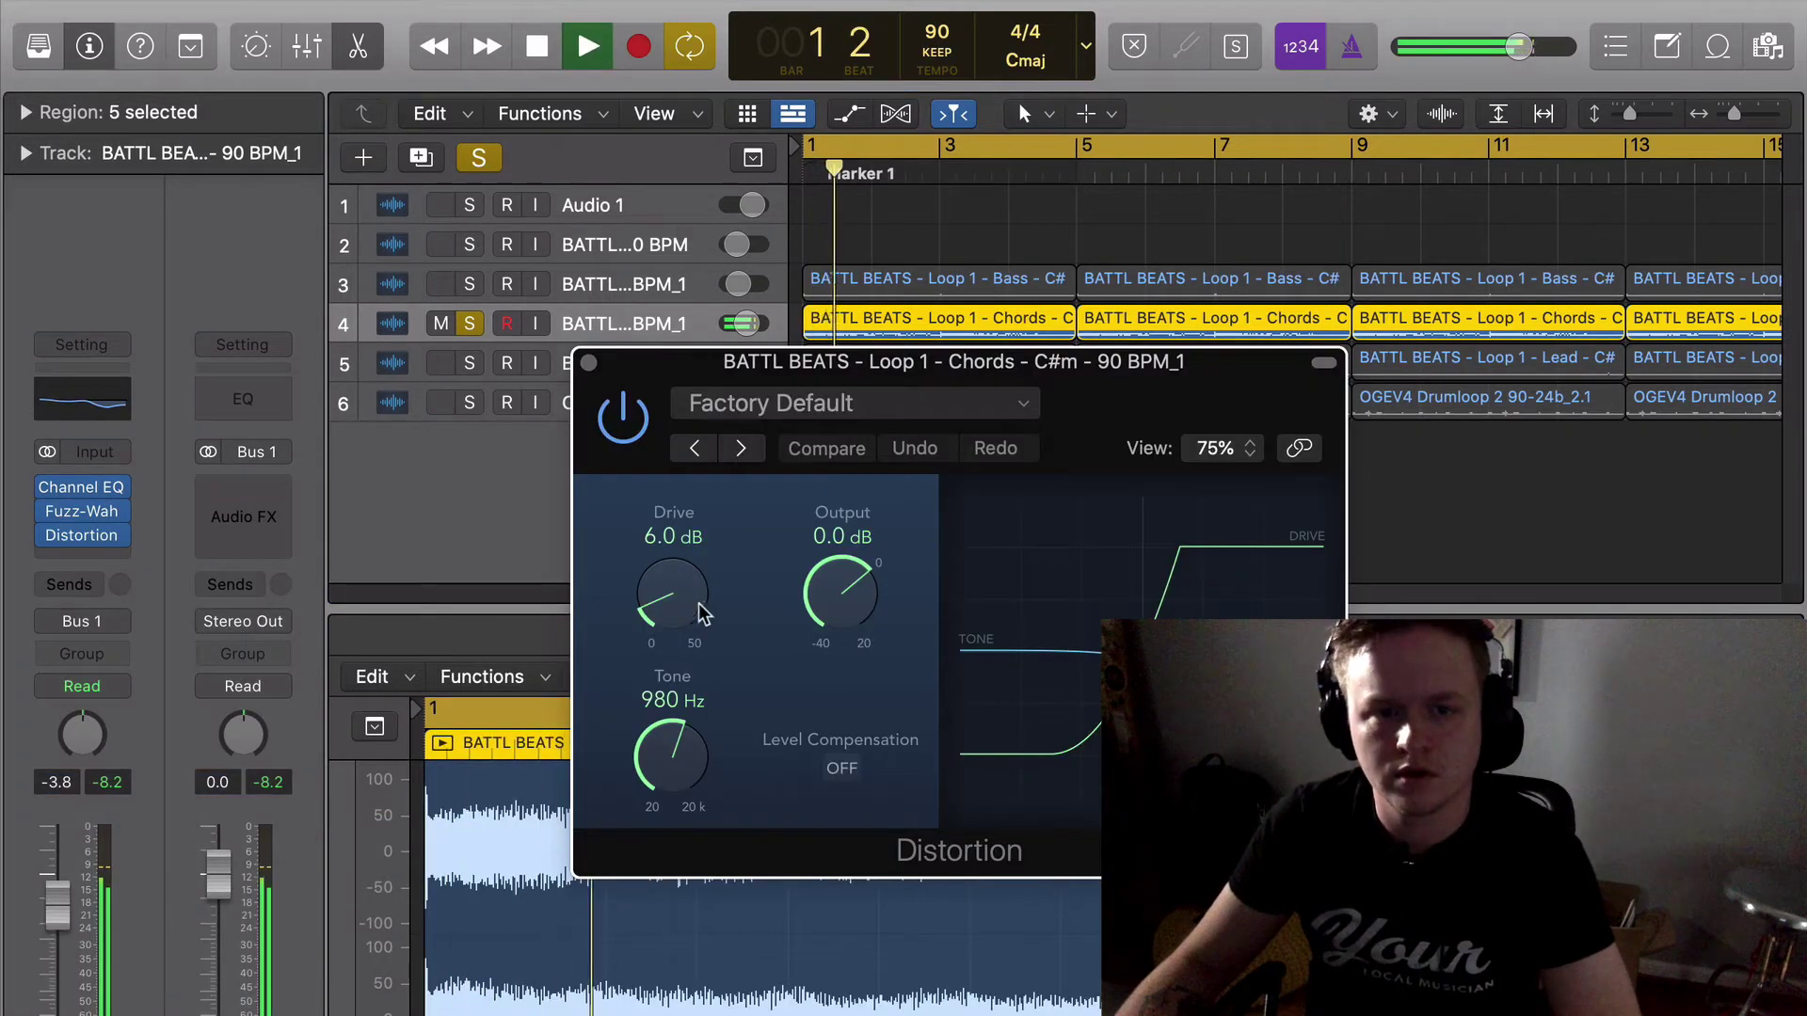
{"action": "left_click_drag", "start_coordinate": [698, 602], "coordinate": [706, 621]}
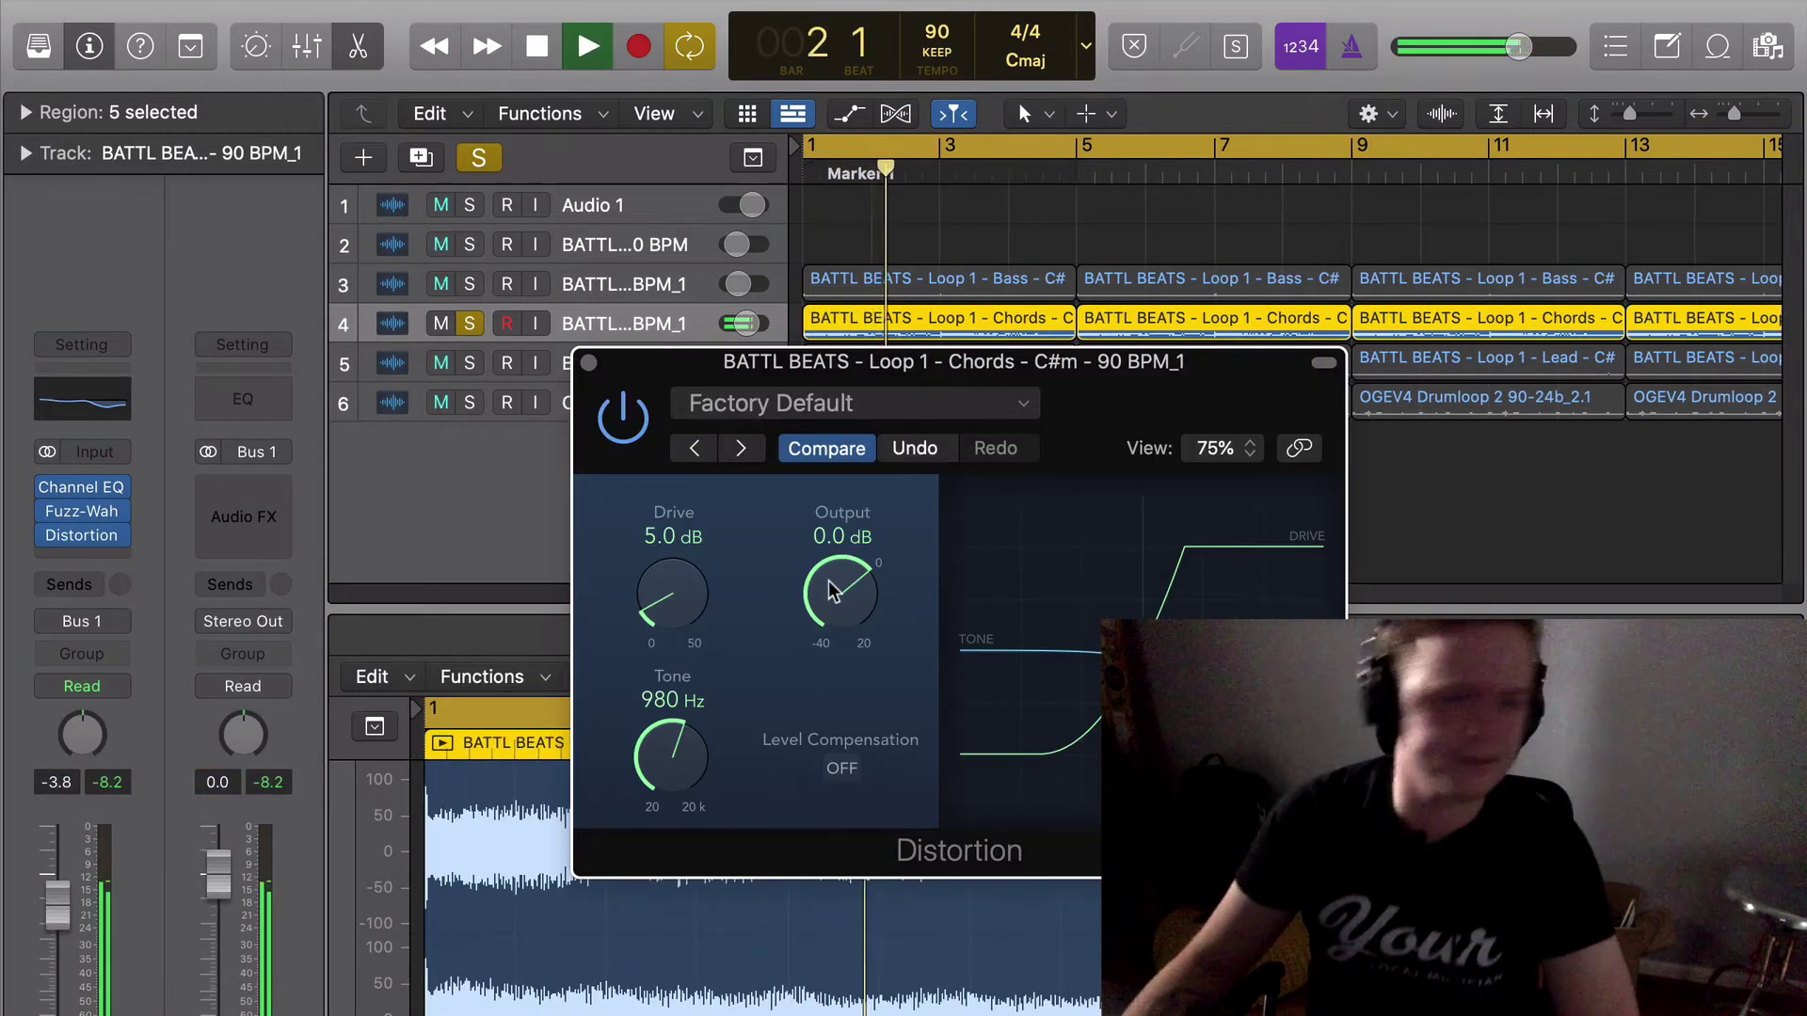
{"action": "left_click_drag", "start_coordinate": [858, 593], "coordinate": [850, 619]}
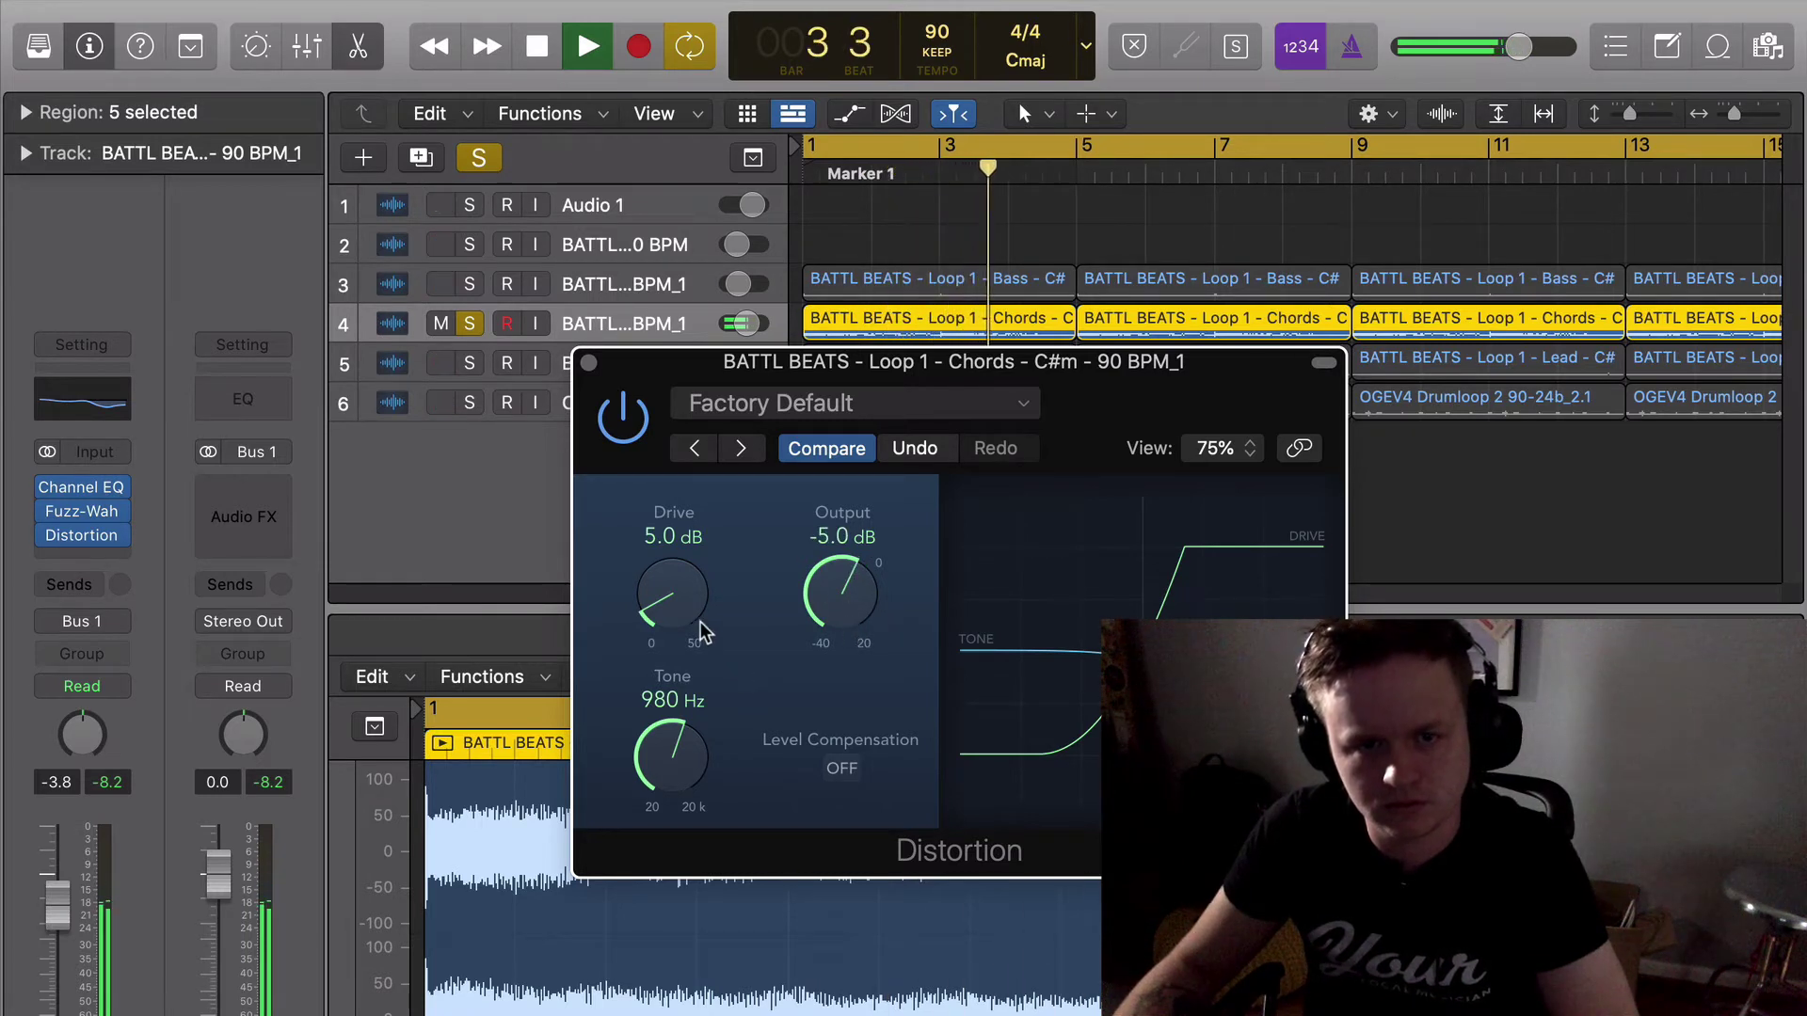
{"action": "left_click_drag", "start_coordinate": [685, 610], "coordinate": [681, 598]}
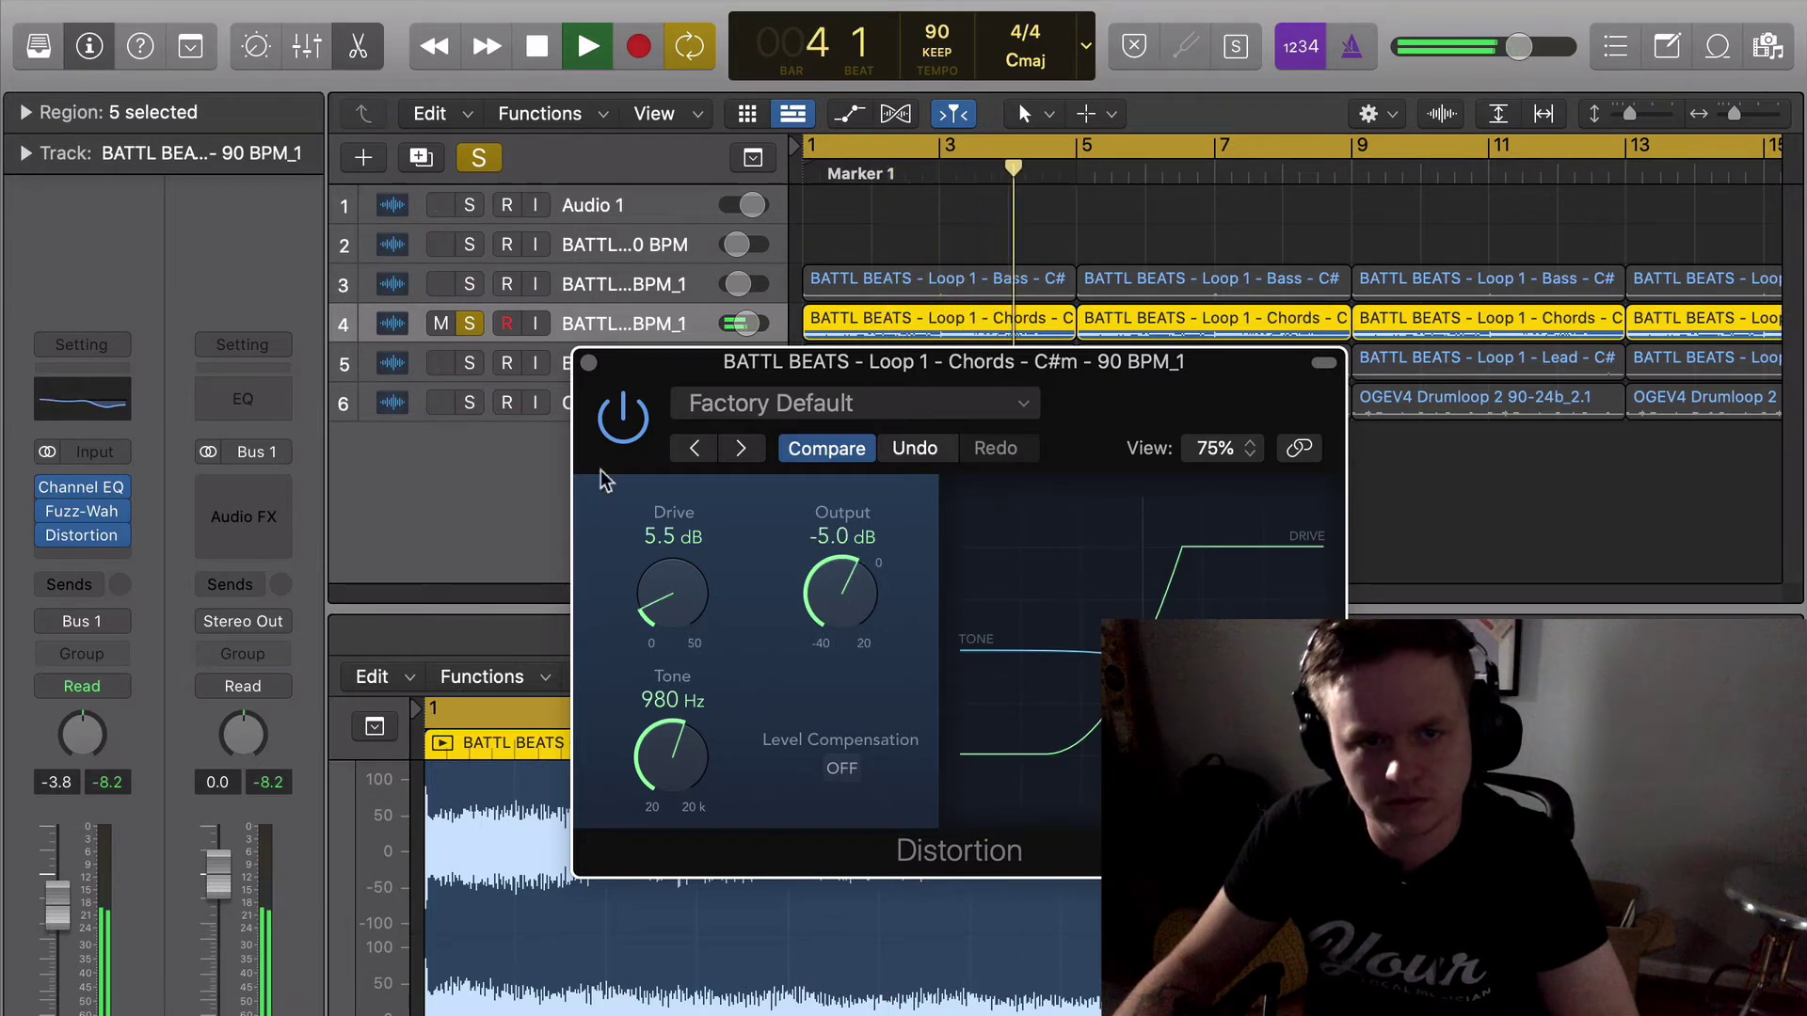
{"action": "left_click", "coordinate": [585, 363]}
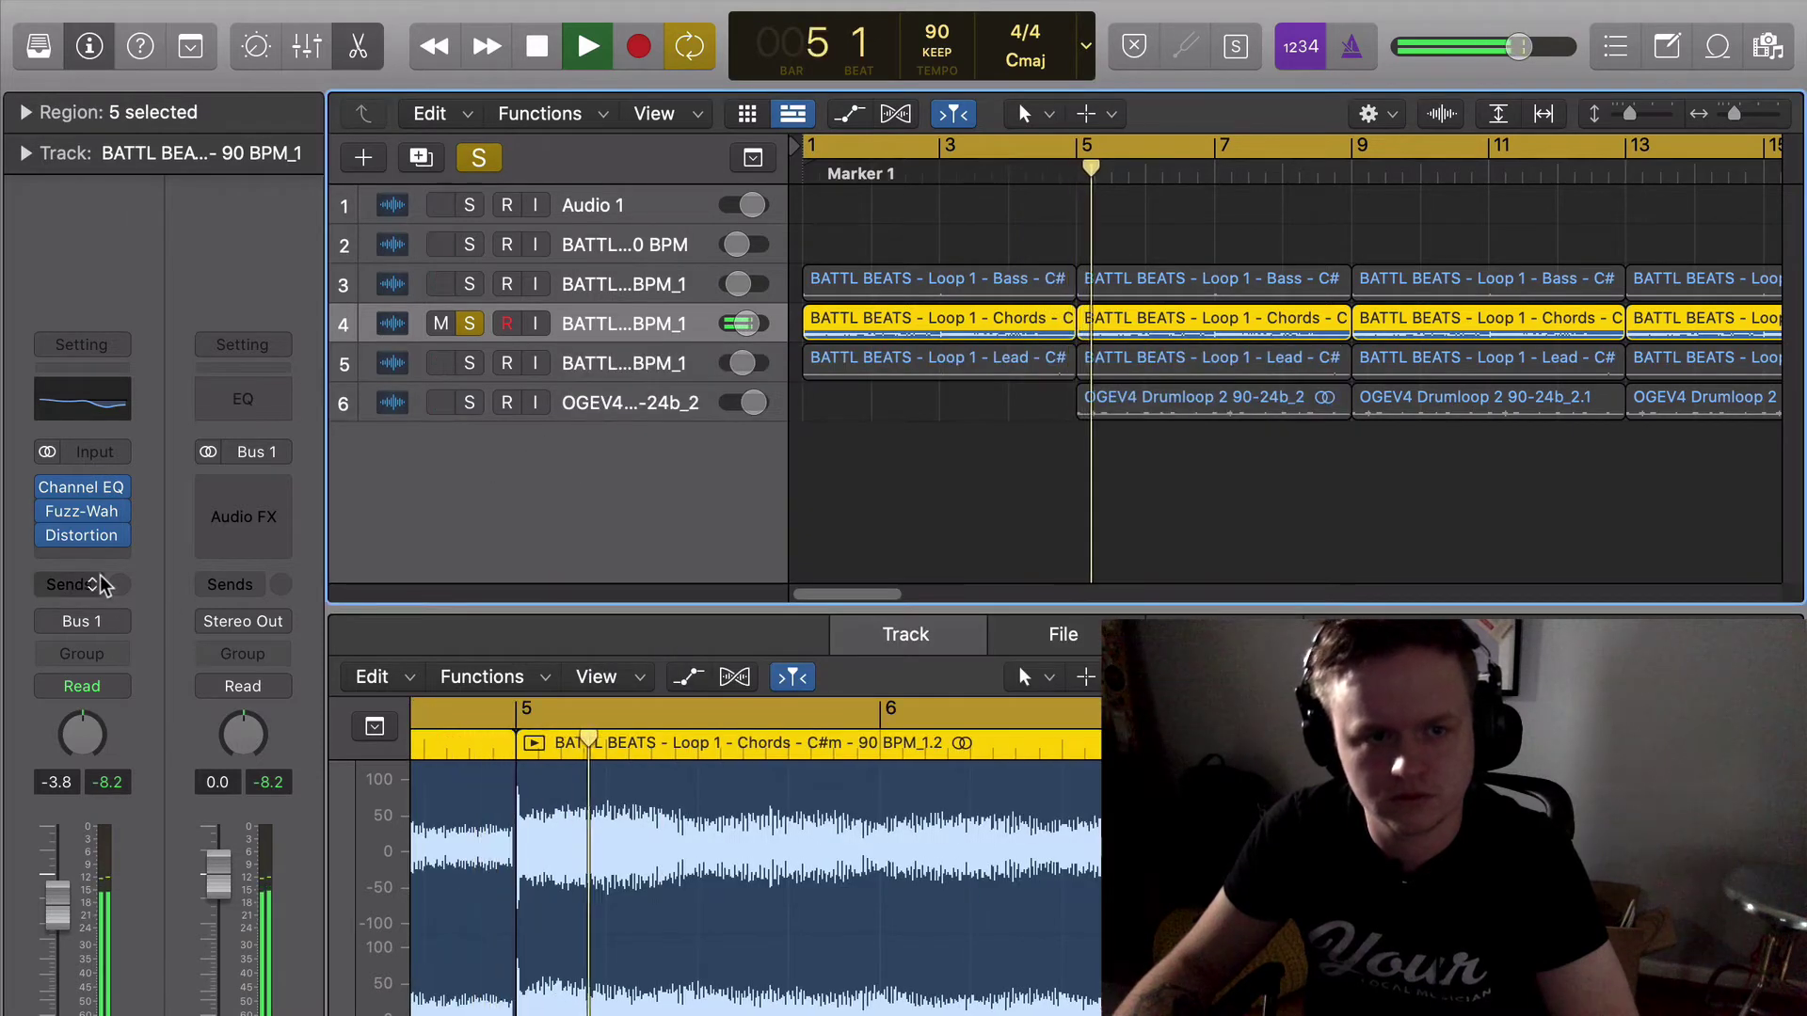
{"action": "key", "text": "space"}
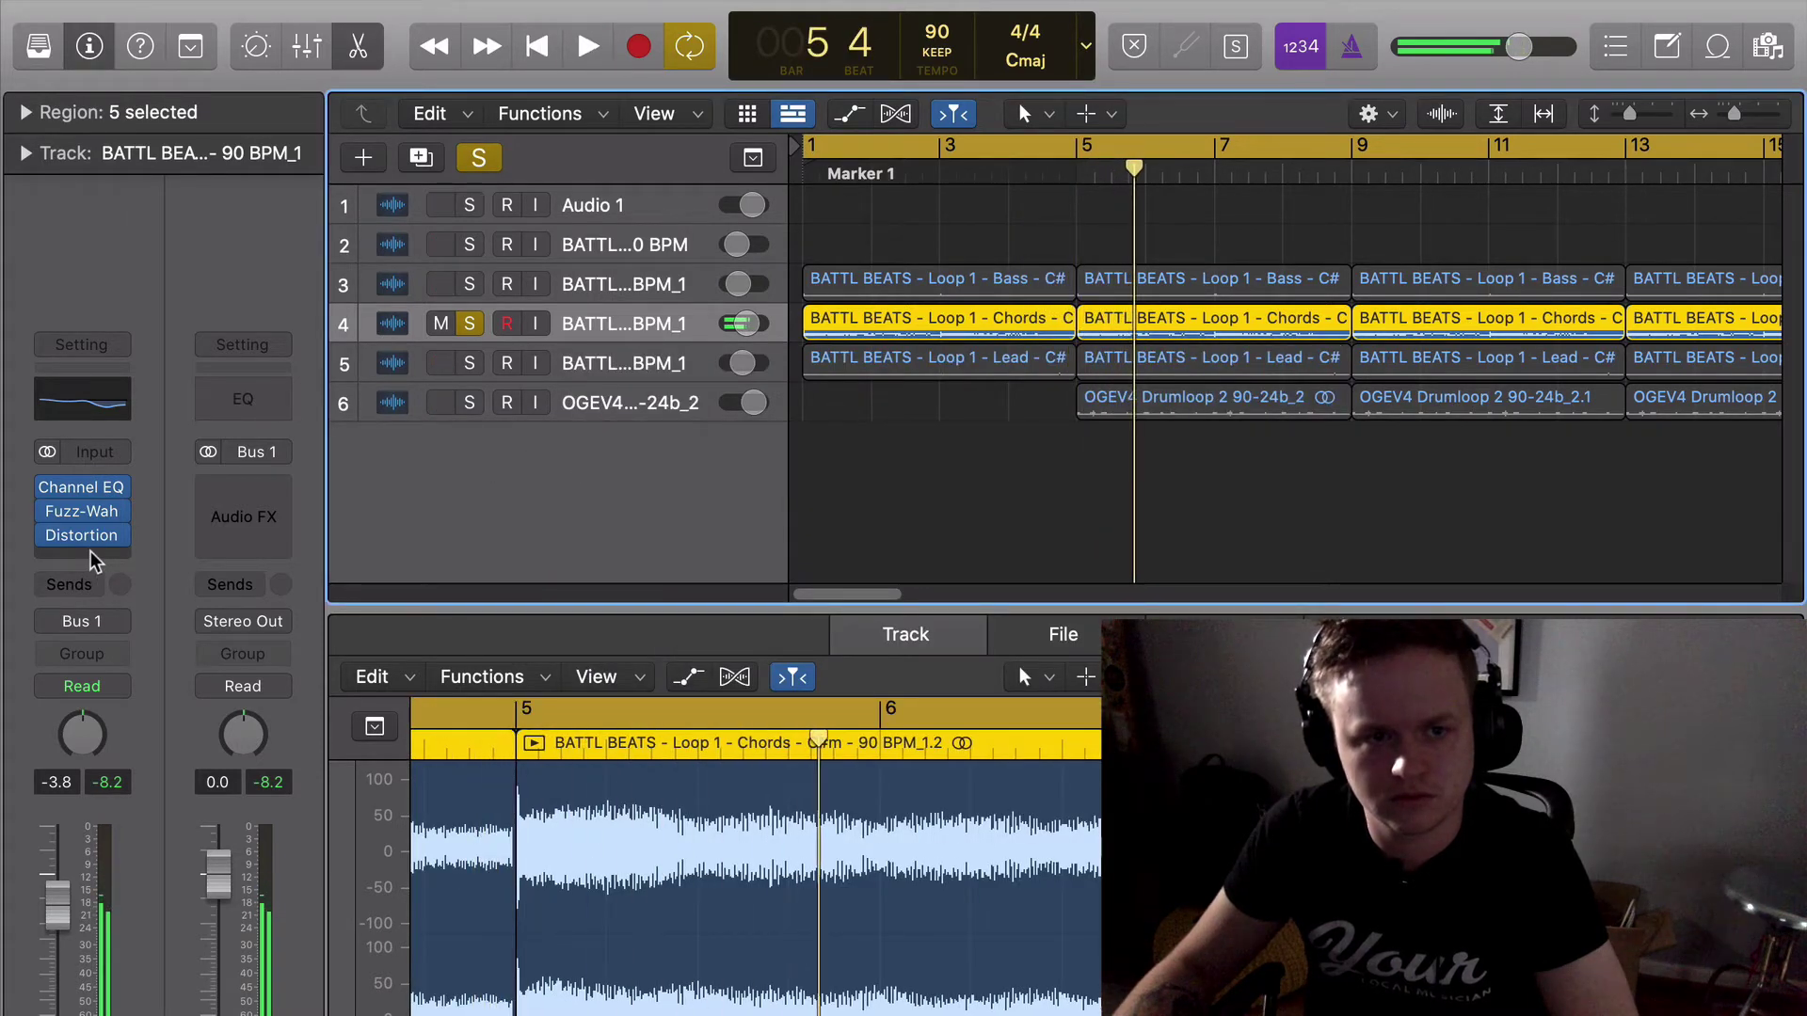
{"action": "left_click", "coordinate": [94, 562]}
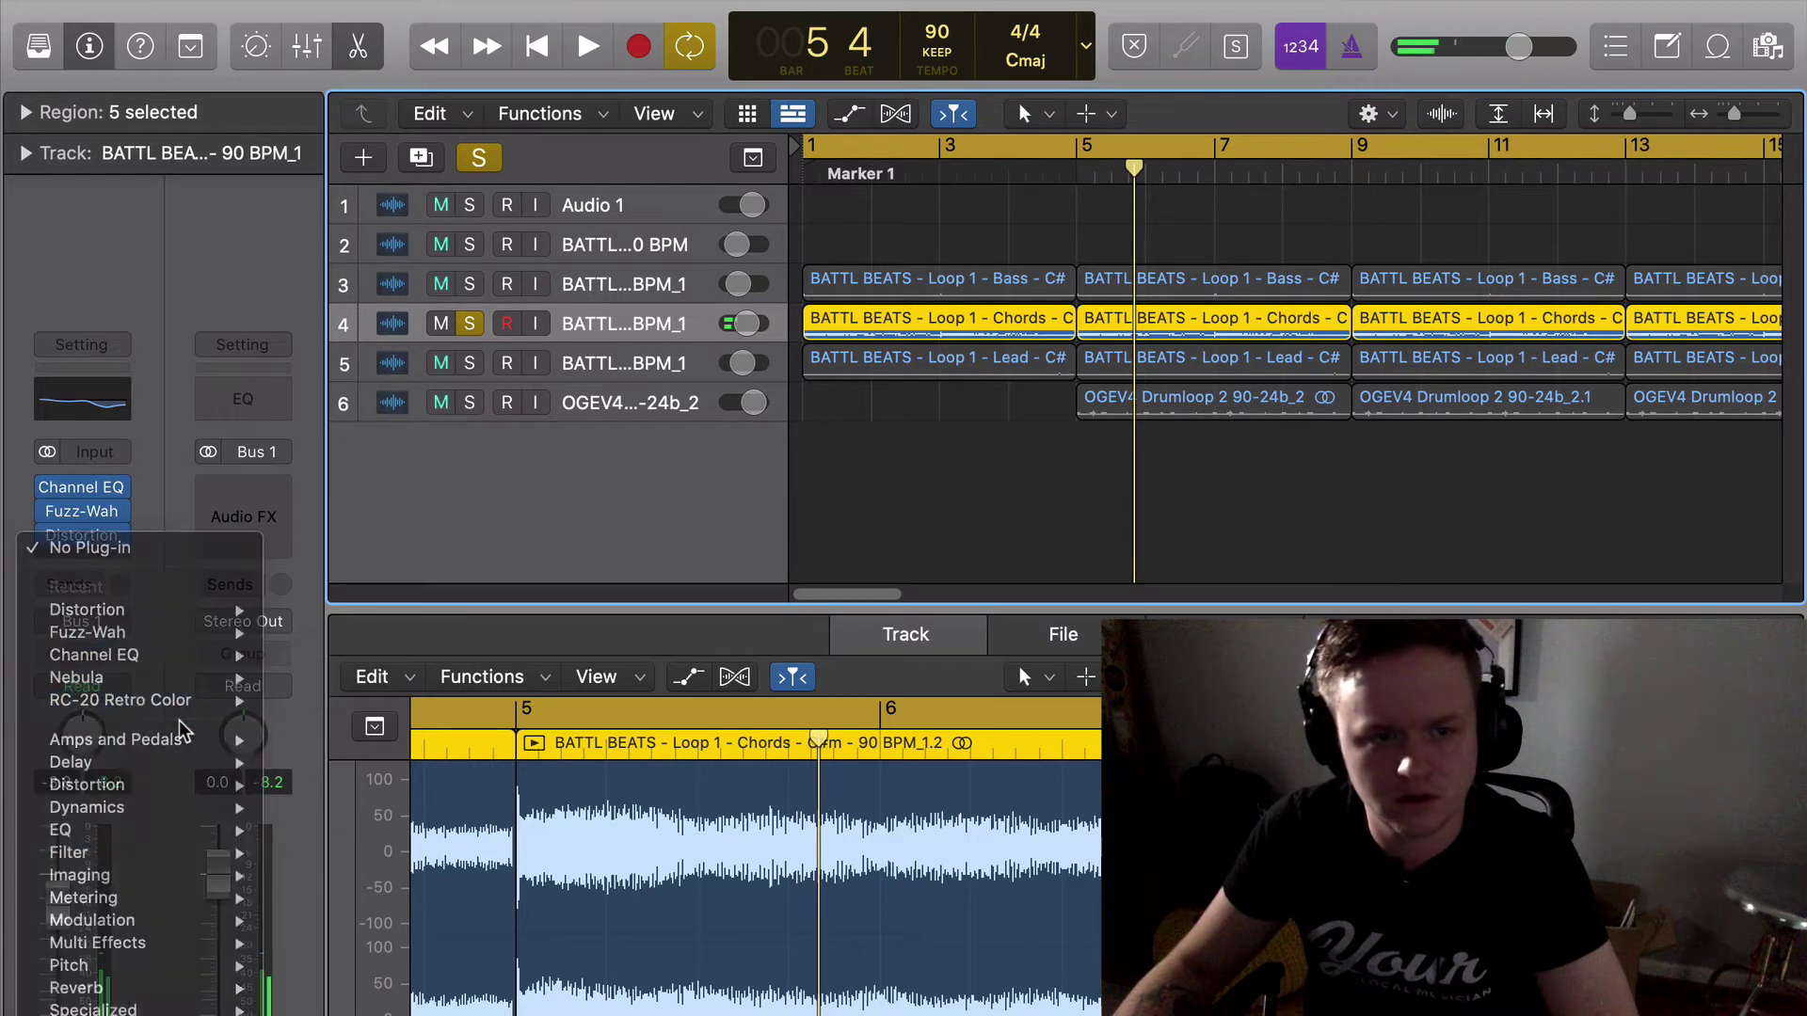
{"action": "key", "text": "Escape"}
{"action": "key", "text": "space"}
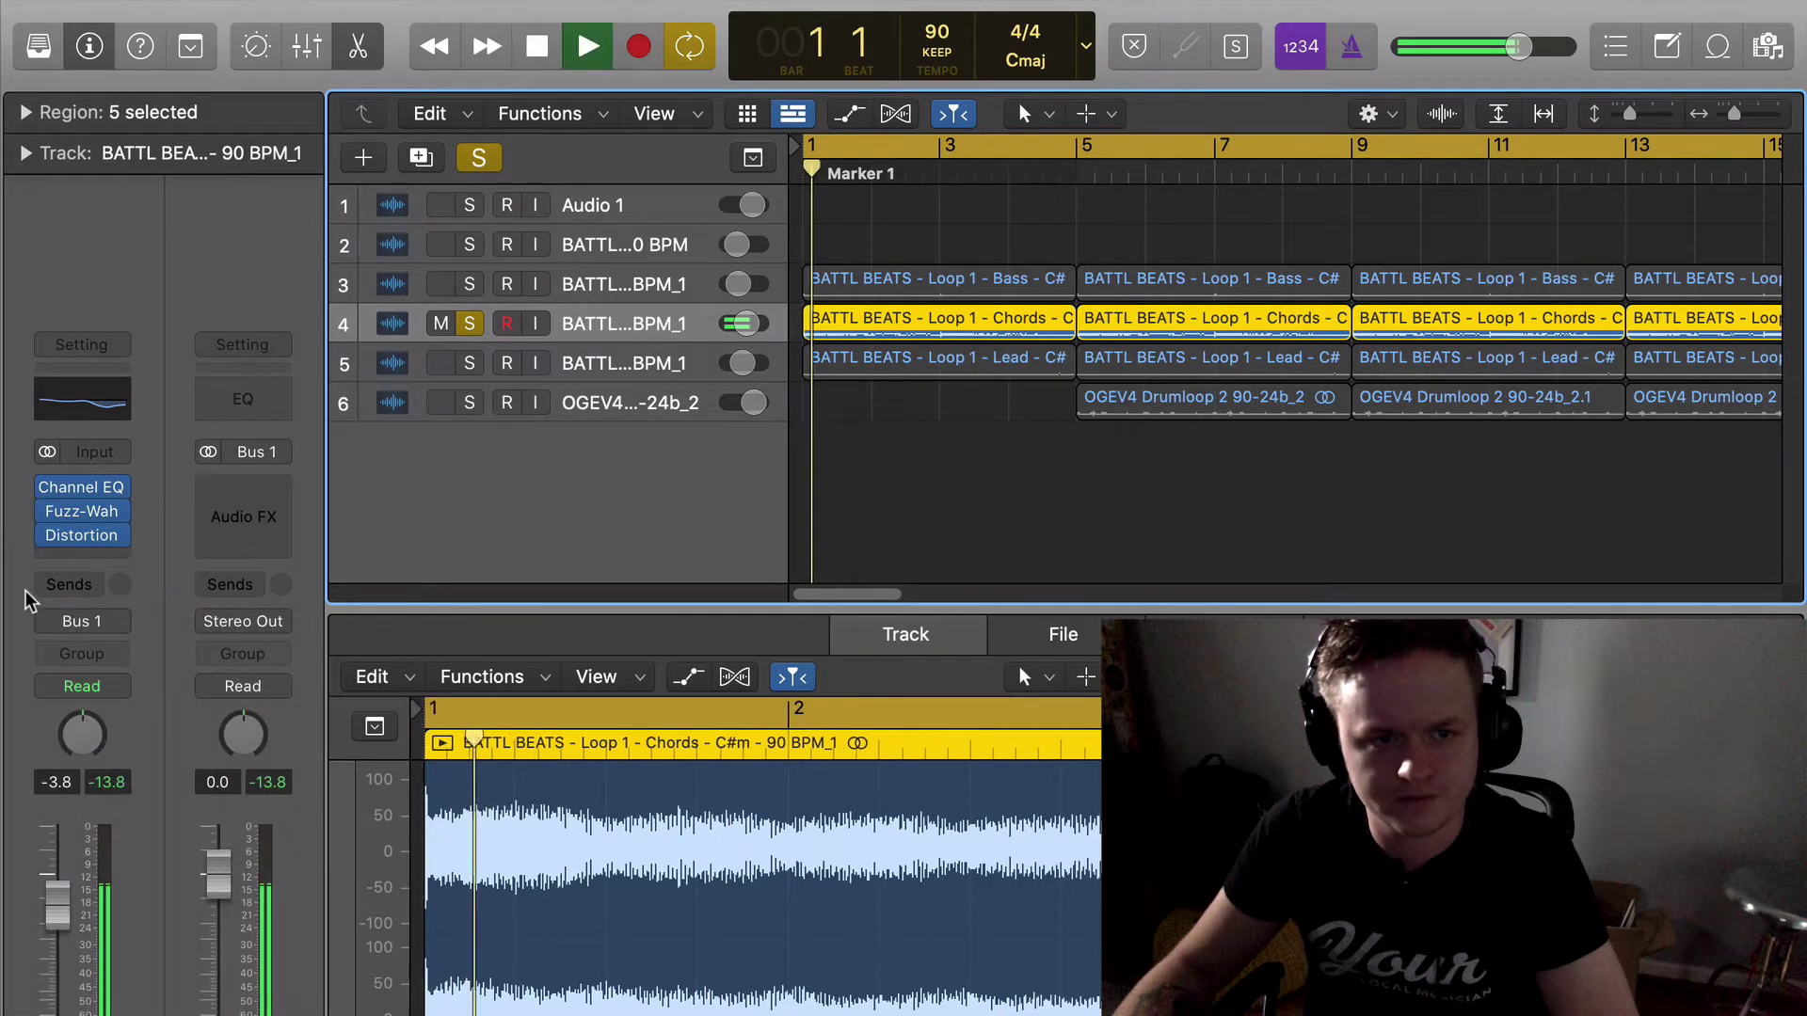
{"action": "key", "text": "space"}
{"action": "left_click", "coordinate": [92, 561]}
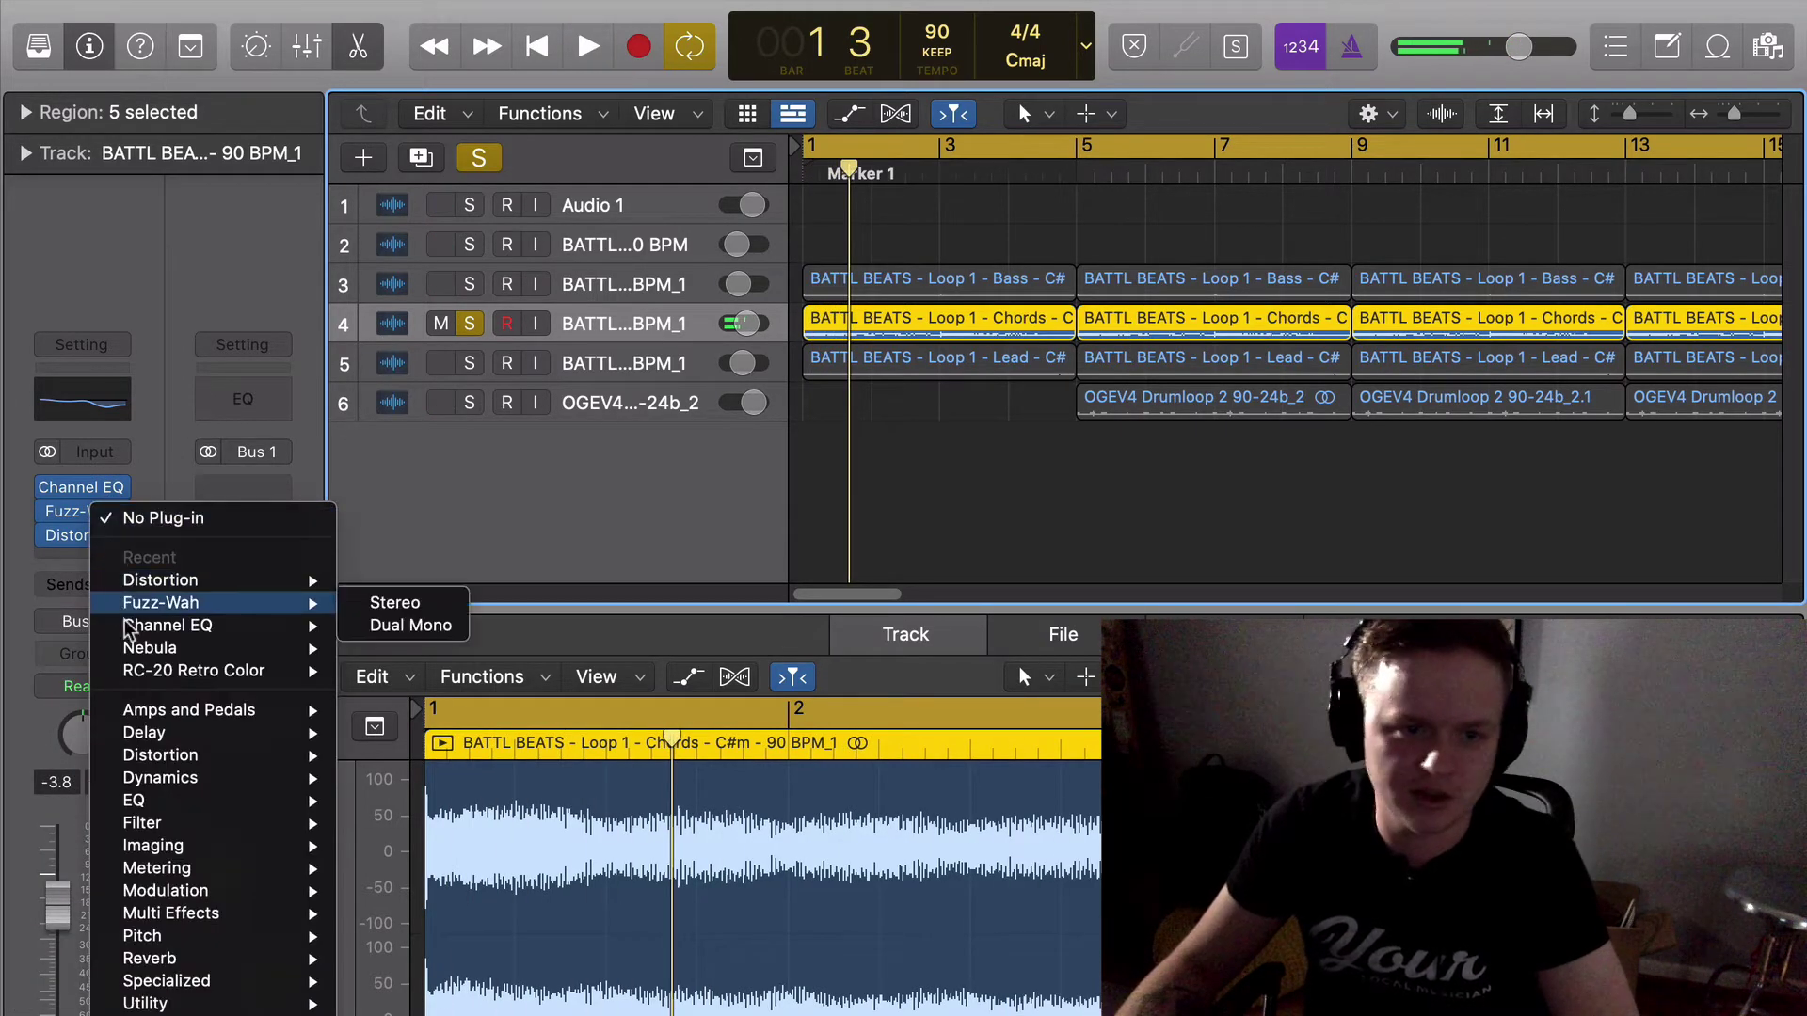
{"action": "mouse_move", "coordinate": [190, 689]}
{"action": "mouse_move", "coordinate": [190, 649]}
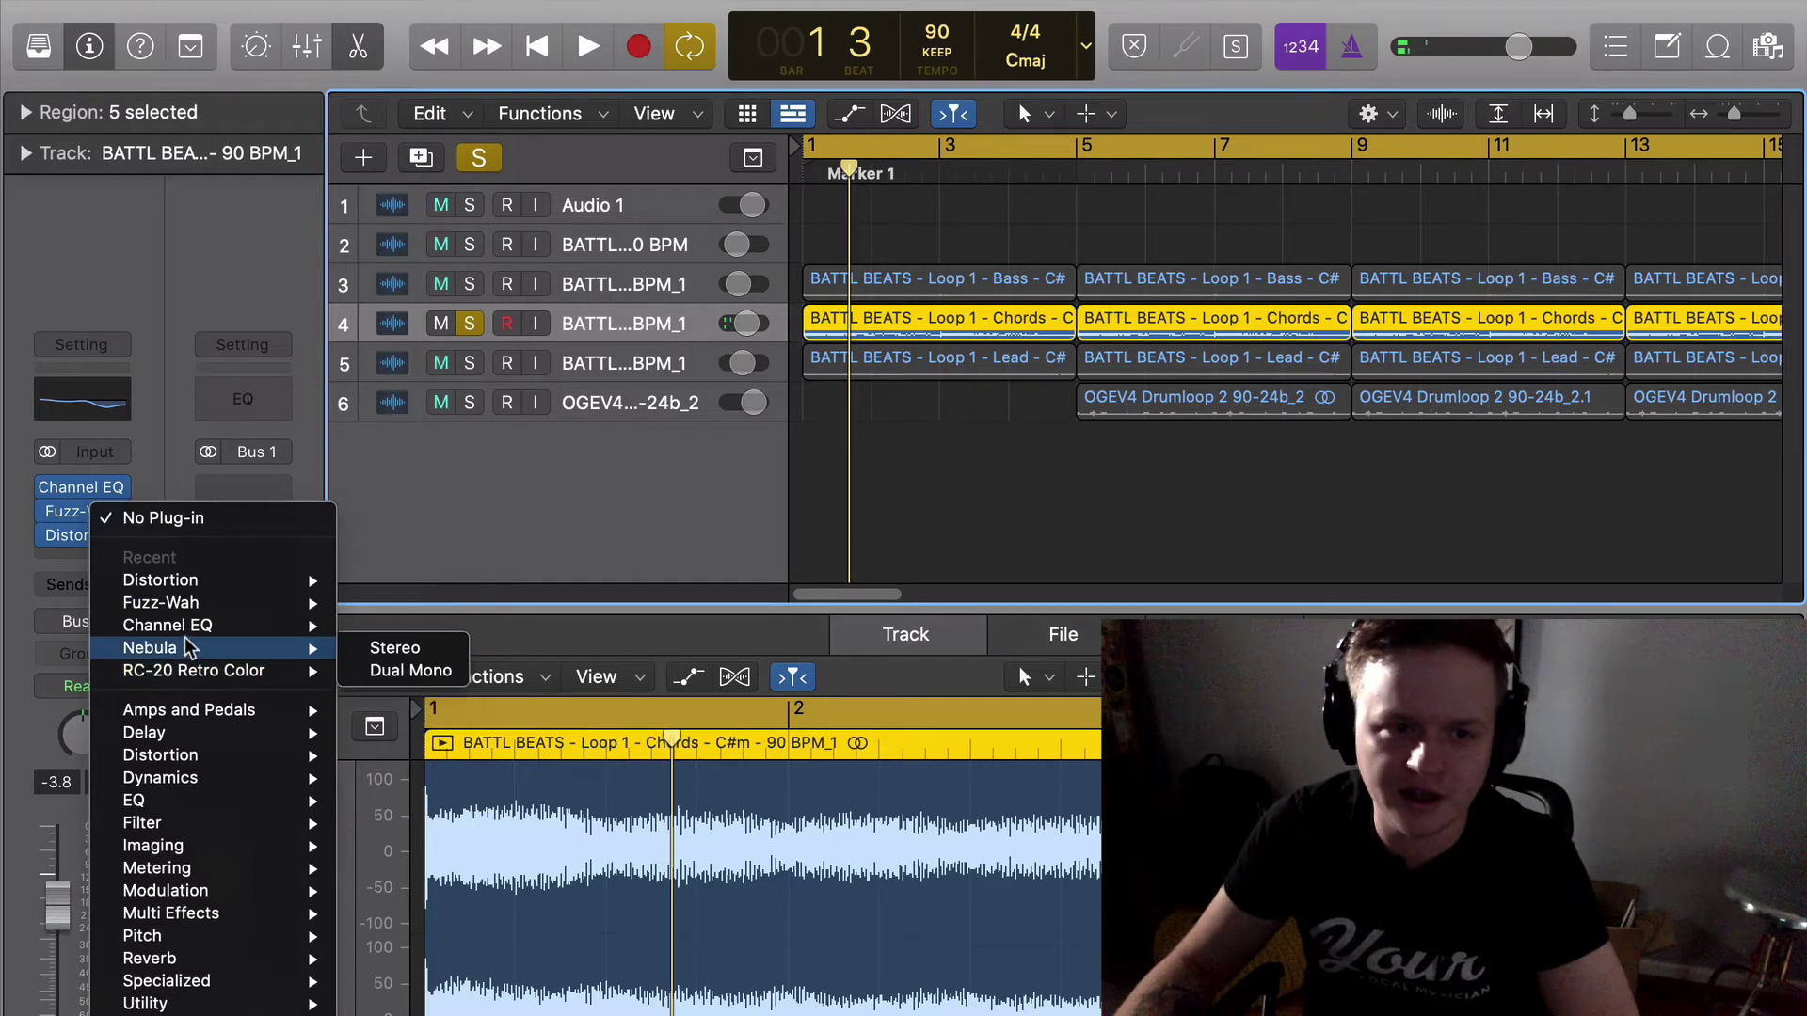
{"action": "left_click", "coordinate": [60, 566]}
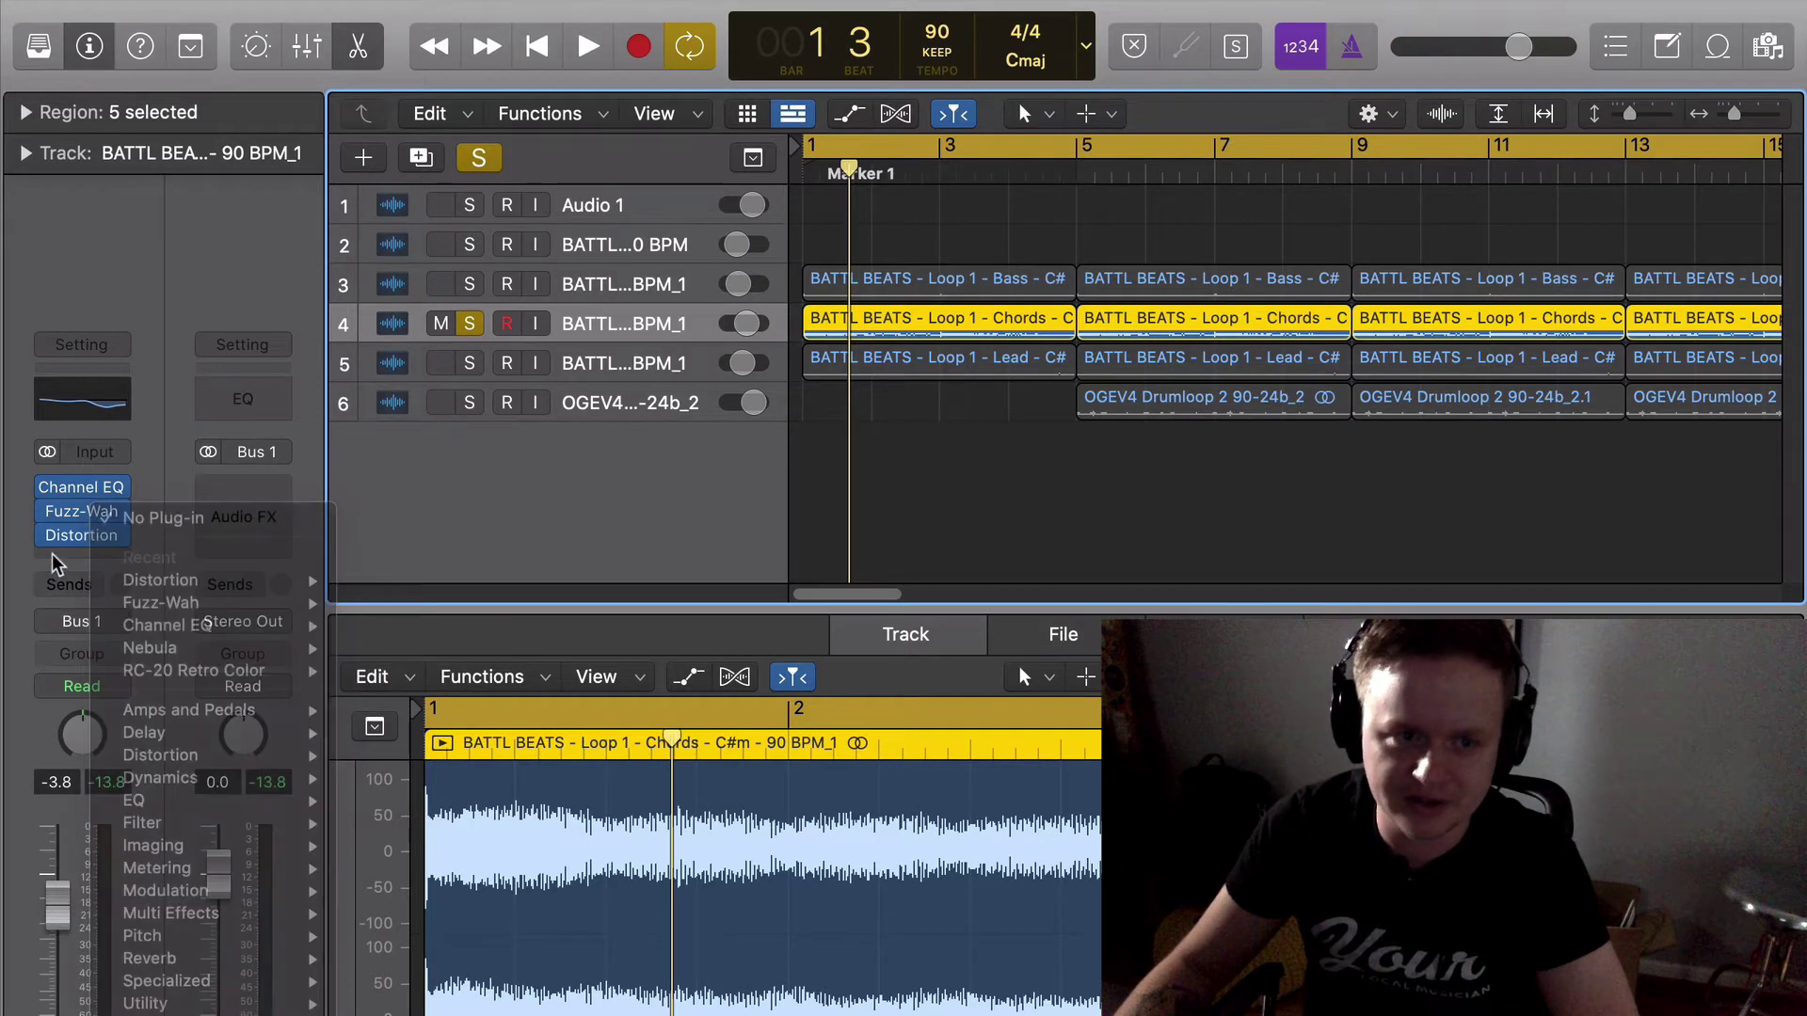
Insert the Phat FX multi-effect after the Distortion on the Chords track and play the chords from bar 1.
{"action": "left_click", "coordinate": [62, 563]}
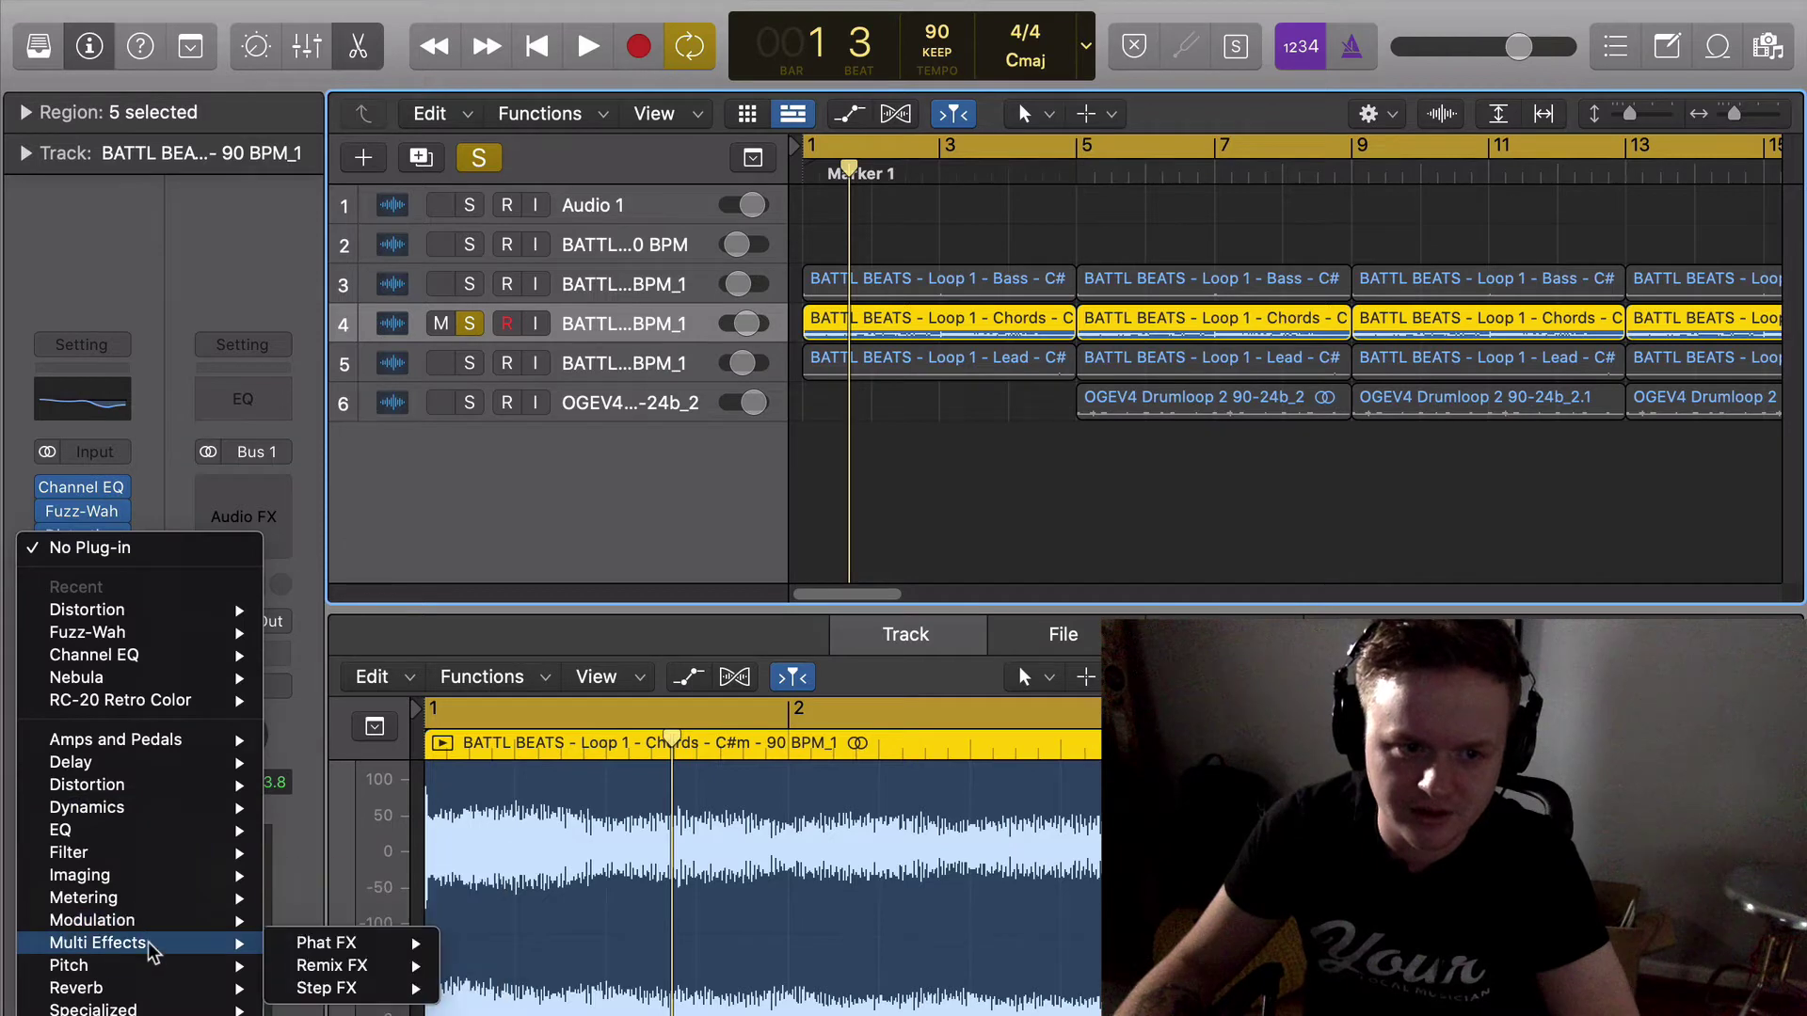
{"action": "mouse_move", "coordinate": [421, 945]}
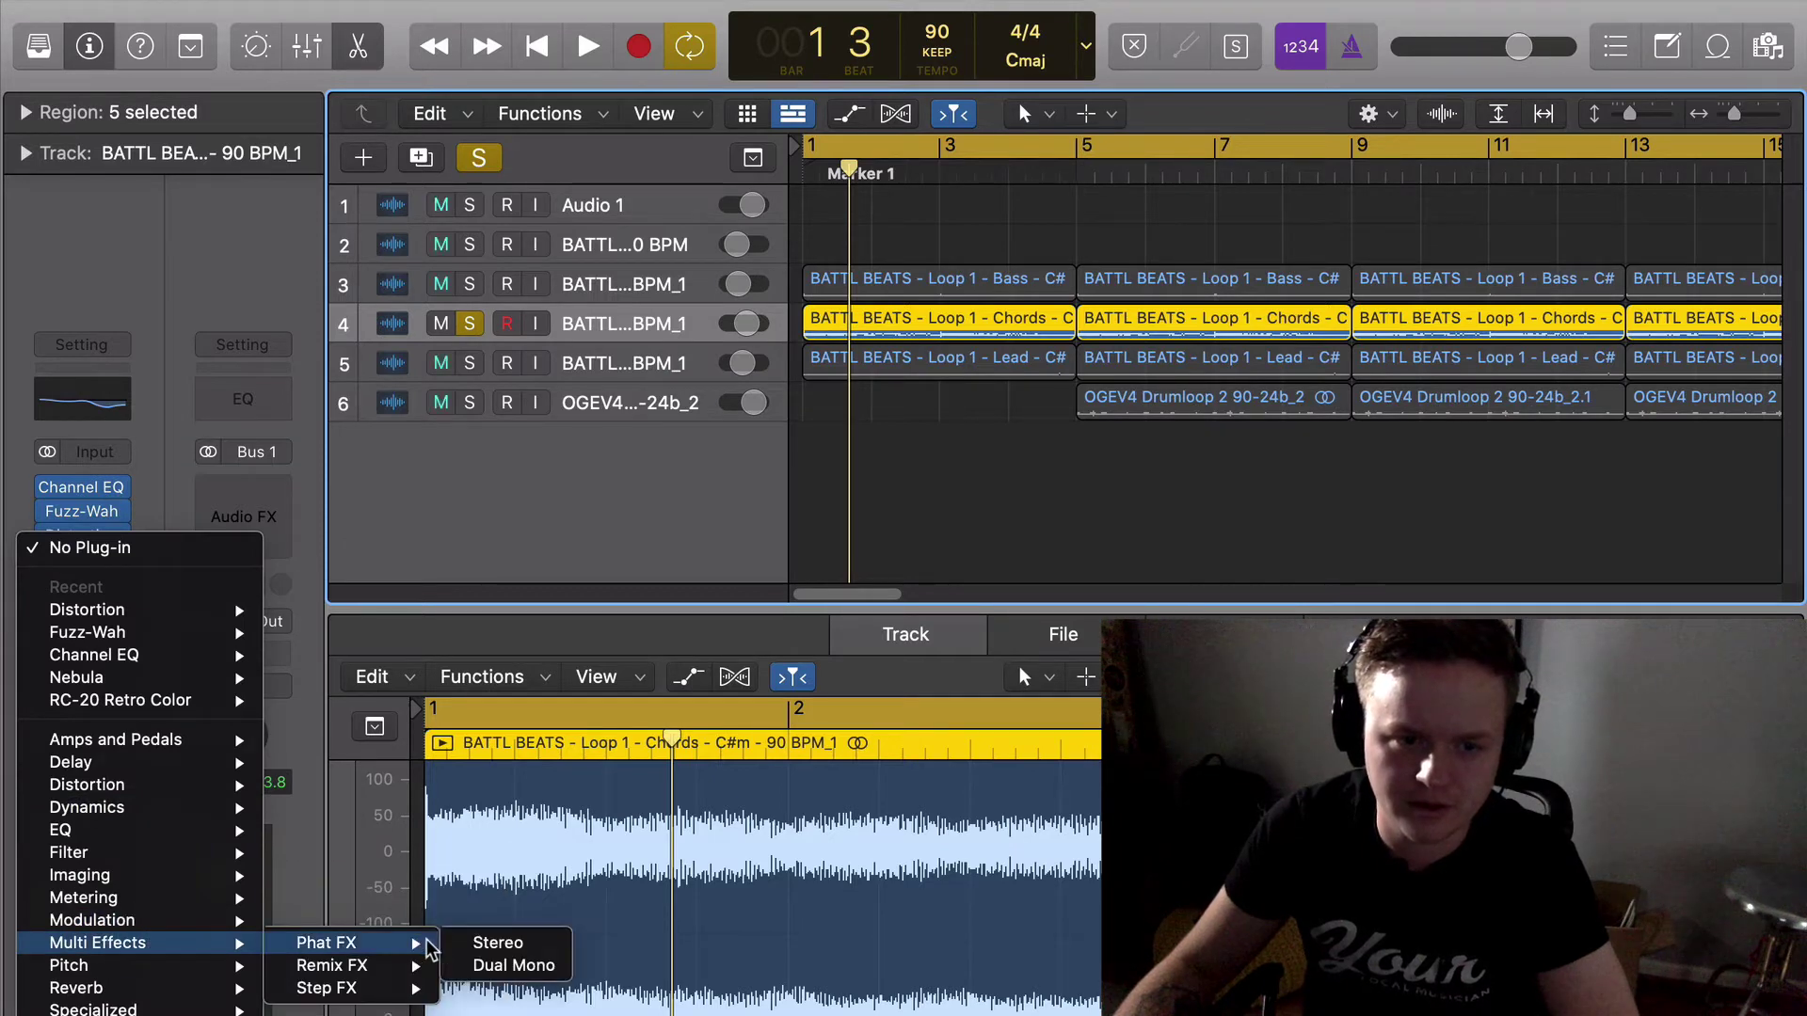
{"action": "left_click", "coordinate": [795, 974]}
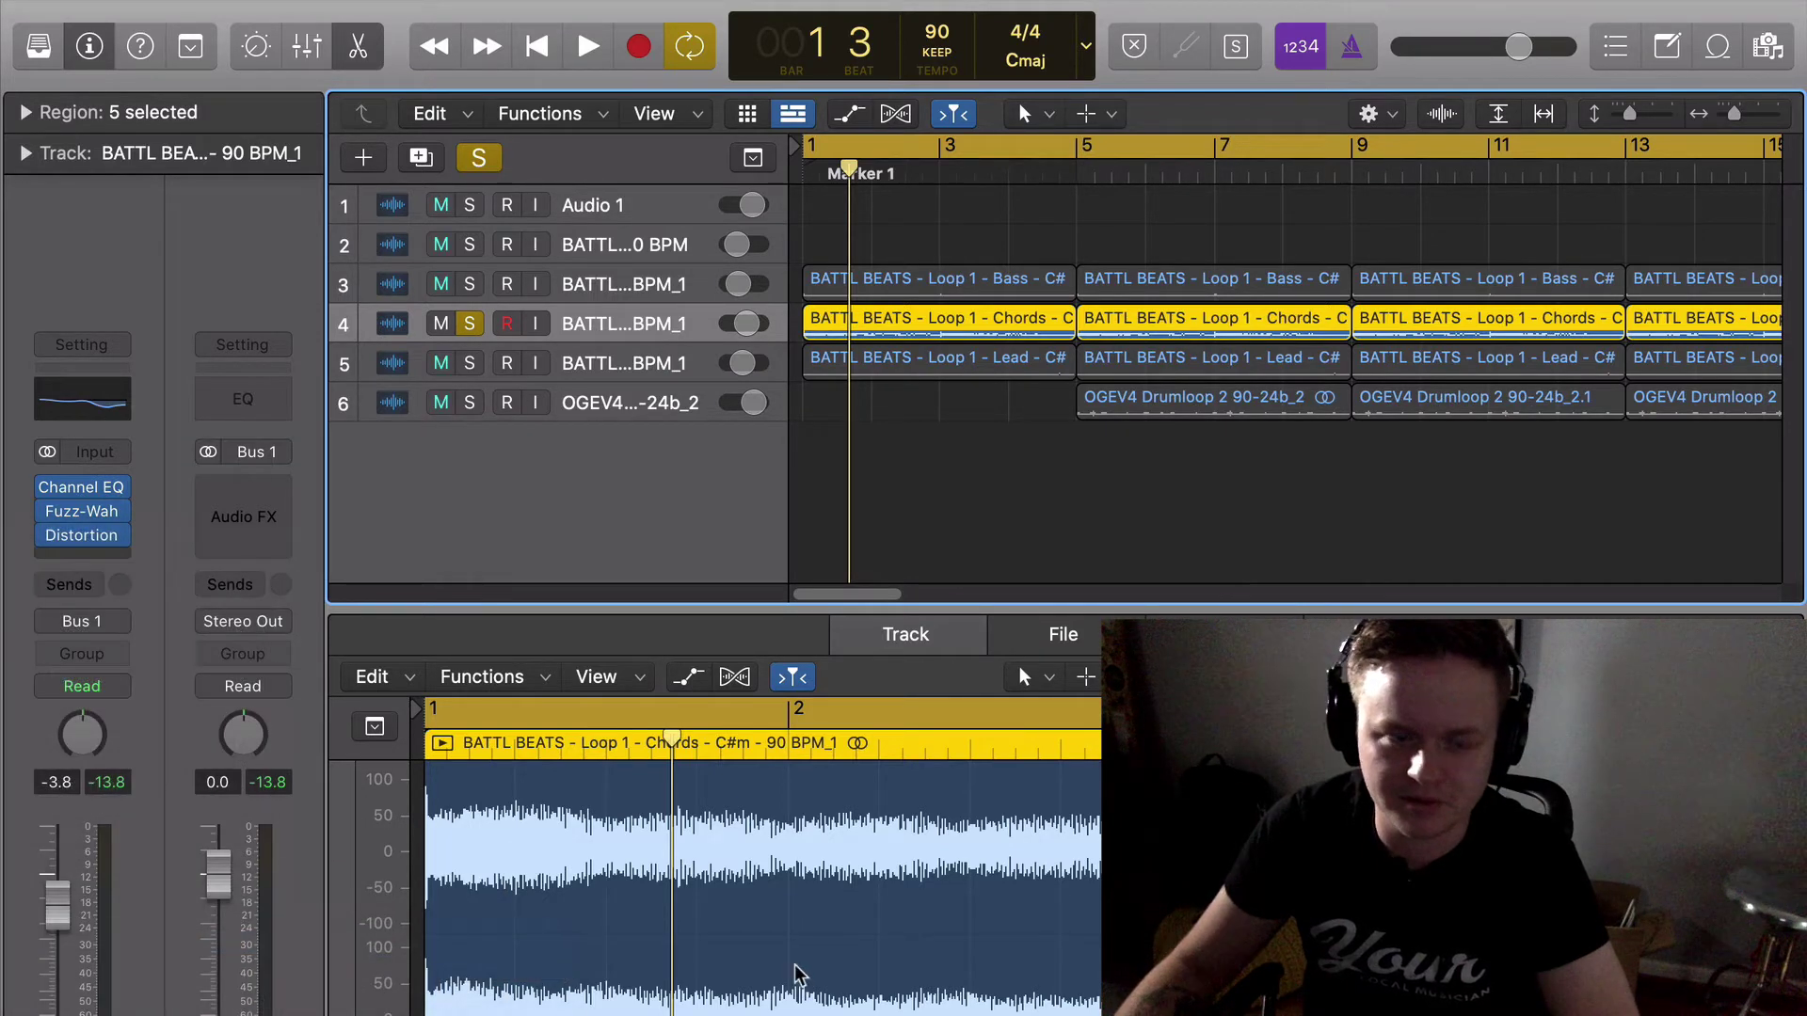
{"action": "key", "text": "space"}
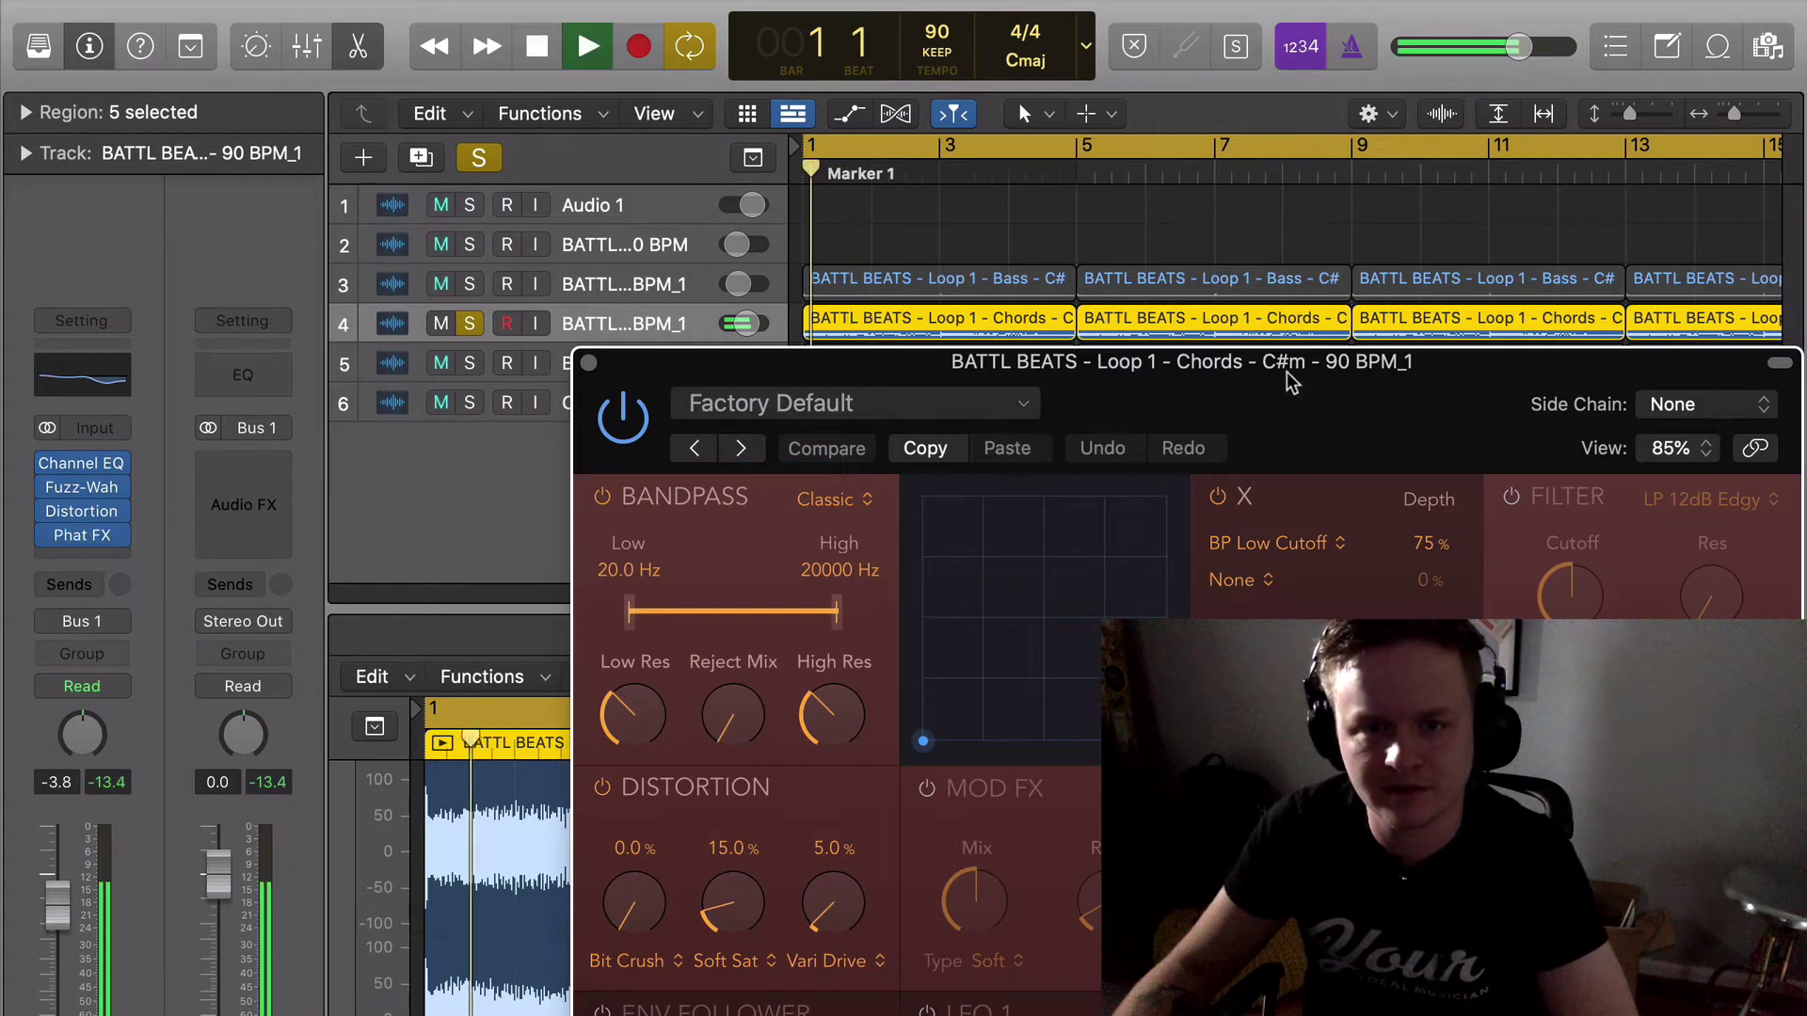
{"action": "left_click_drag", "start_coordinate": [1280, 353], "coordinate": [1097, 73]}
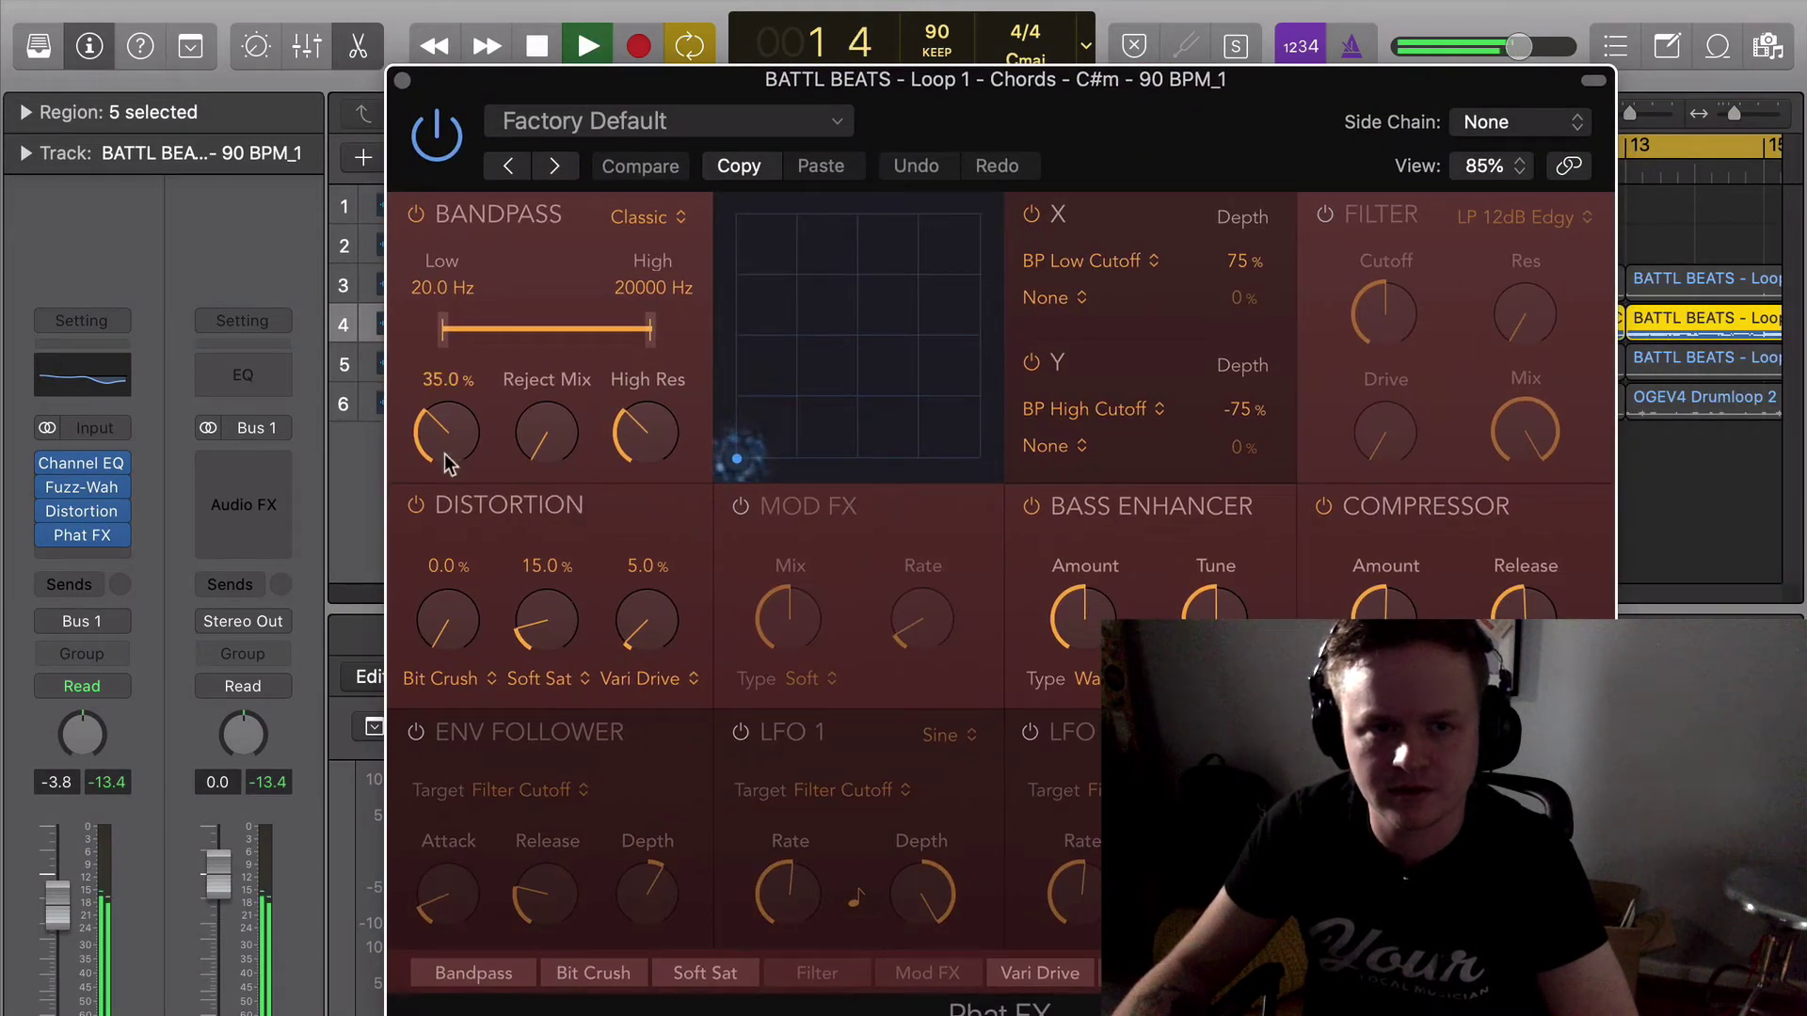
Lower the Bandpass Low Res in Phat FX, and switch on its Filter section with a higher Cutoff.
{"action": "left_click_drag", "start_coordinate": [442, 452], "coordinate": [440, 478]}
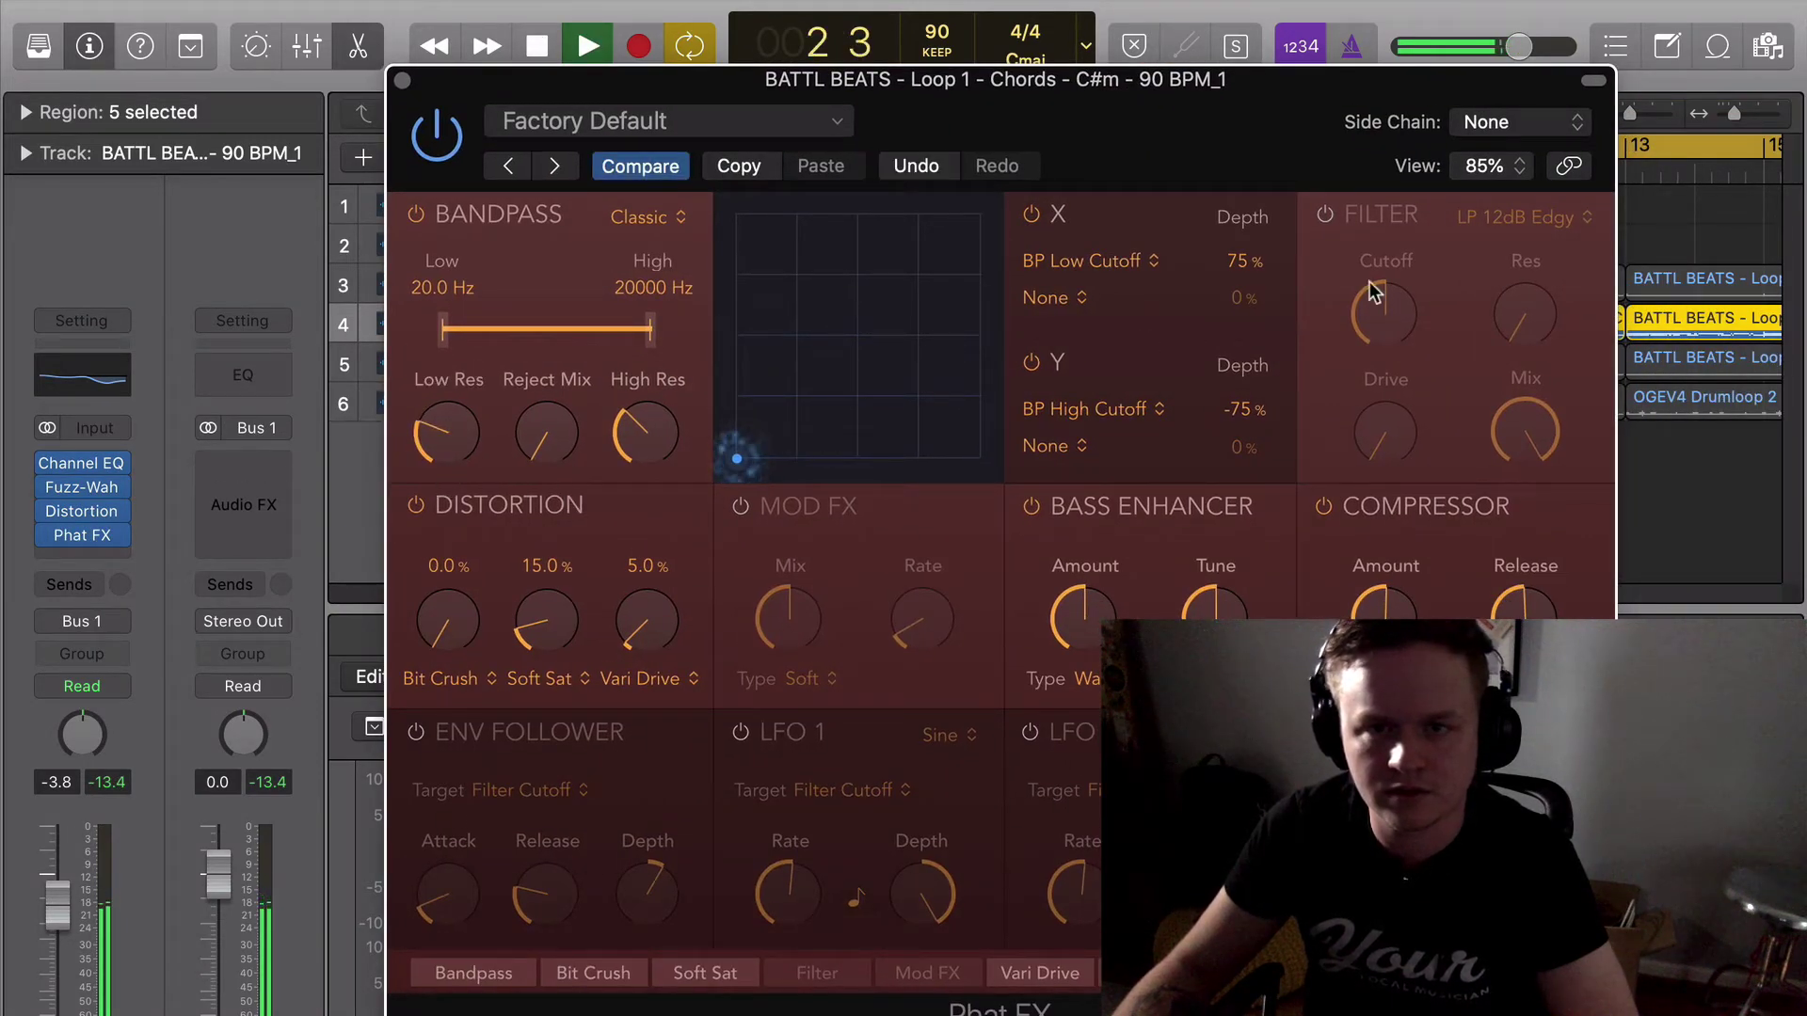
{"action": "left_click", "coordinate": [1323, 214]}
{"action": "left_click_drag", "start_coordinate": [1383, 303], "coordinate": [1385, 369]}
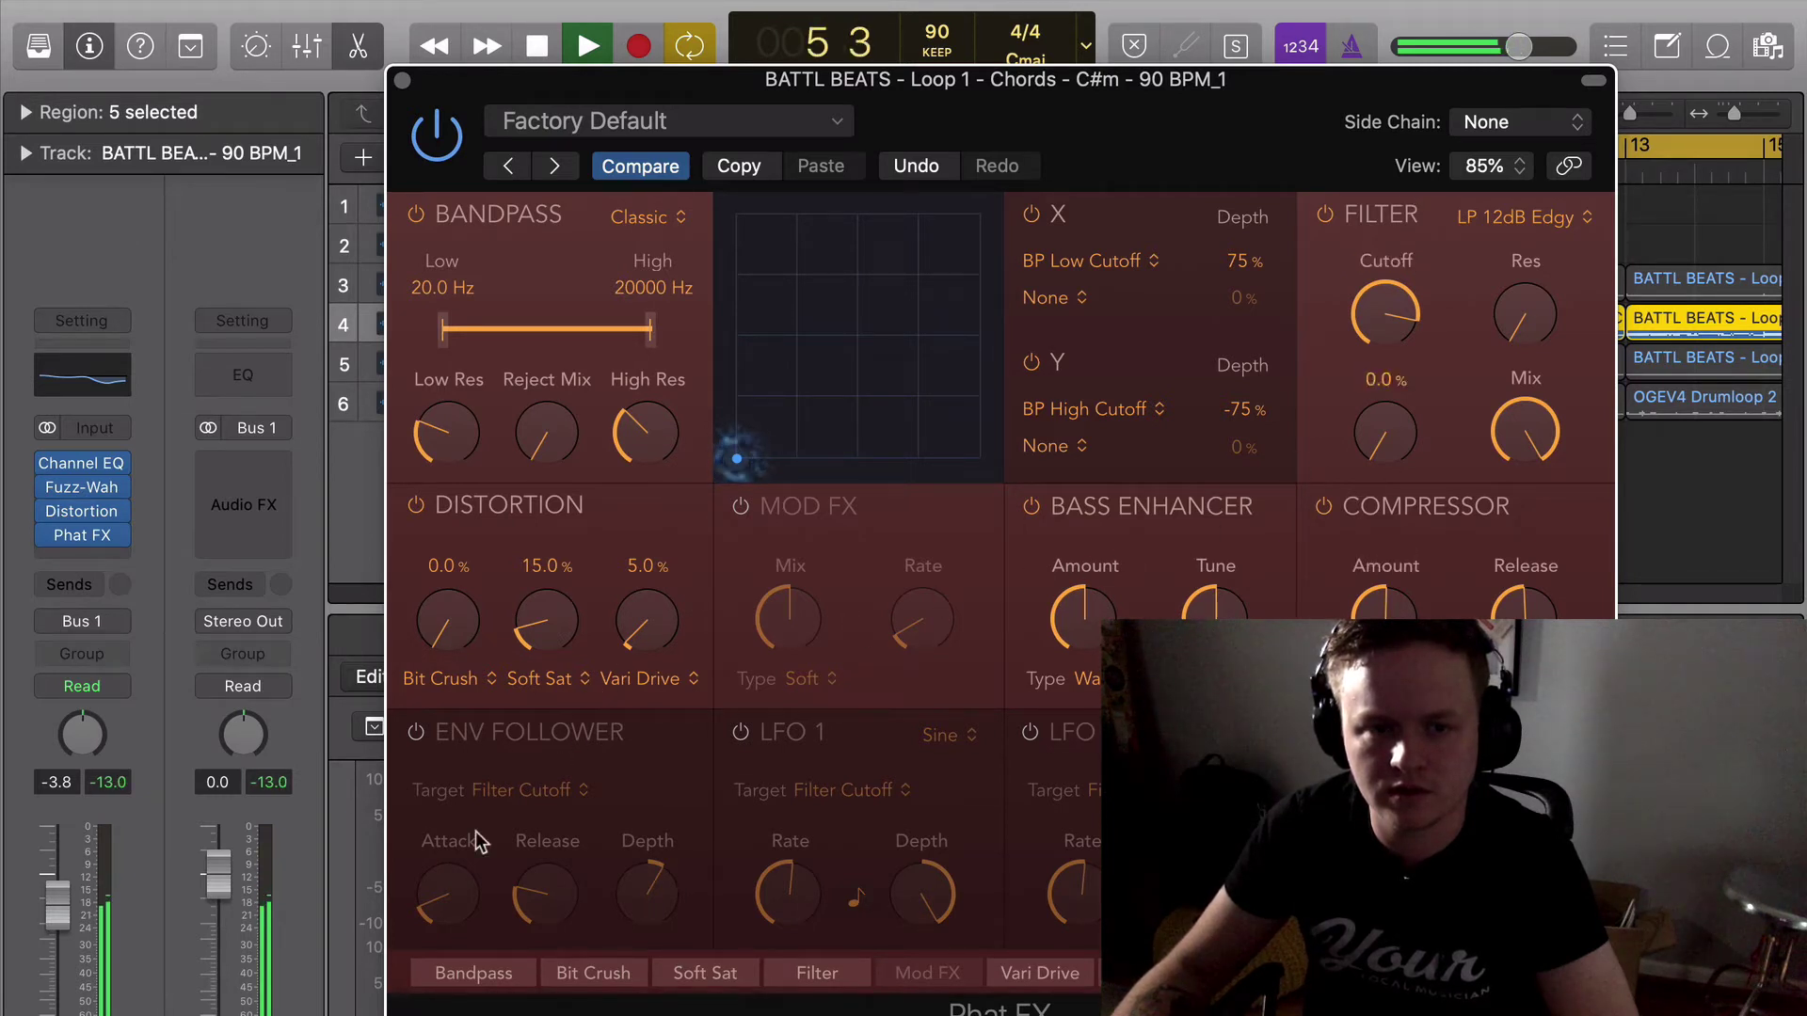
Try LFO 1 on the filter cutoff, move the XY pad point slightly inward from its lower-left corner, and turn LFO 1 off.
{"action": "left_click", "coordinate": [740, 734]}
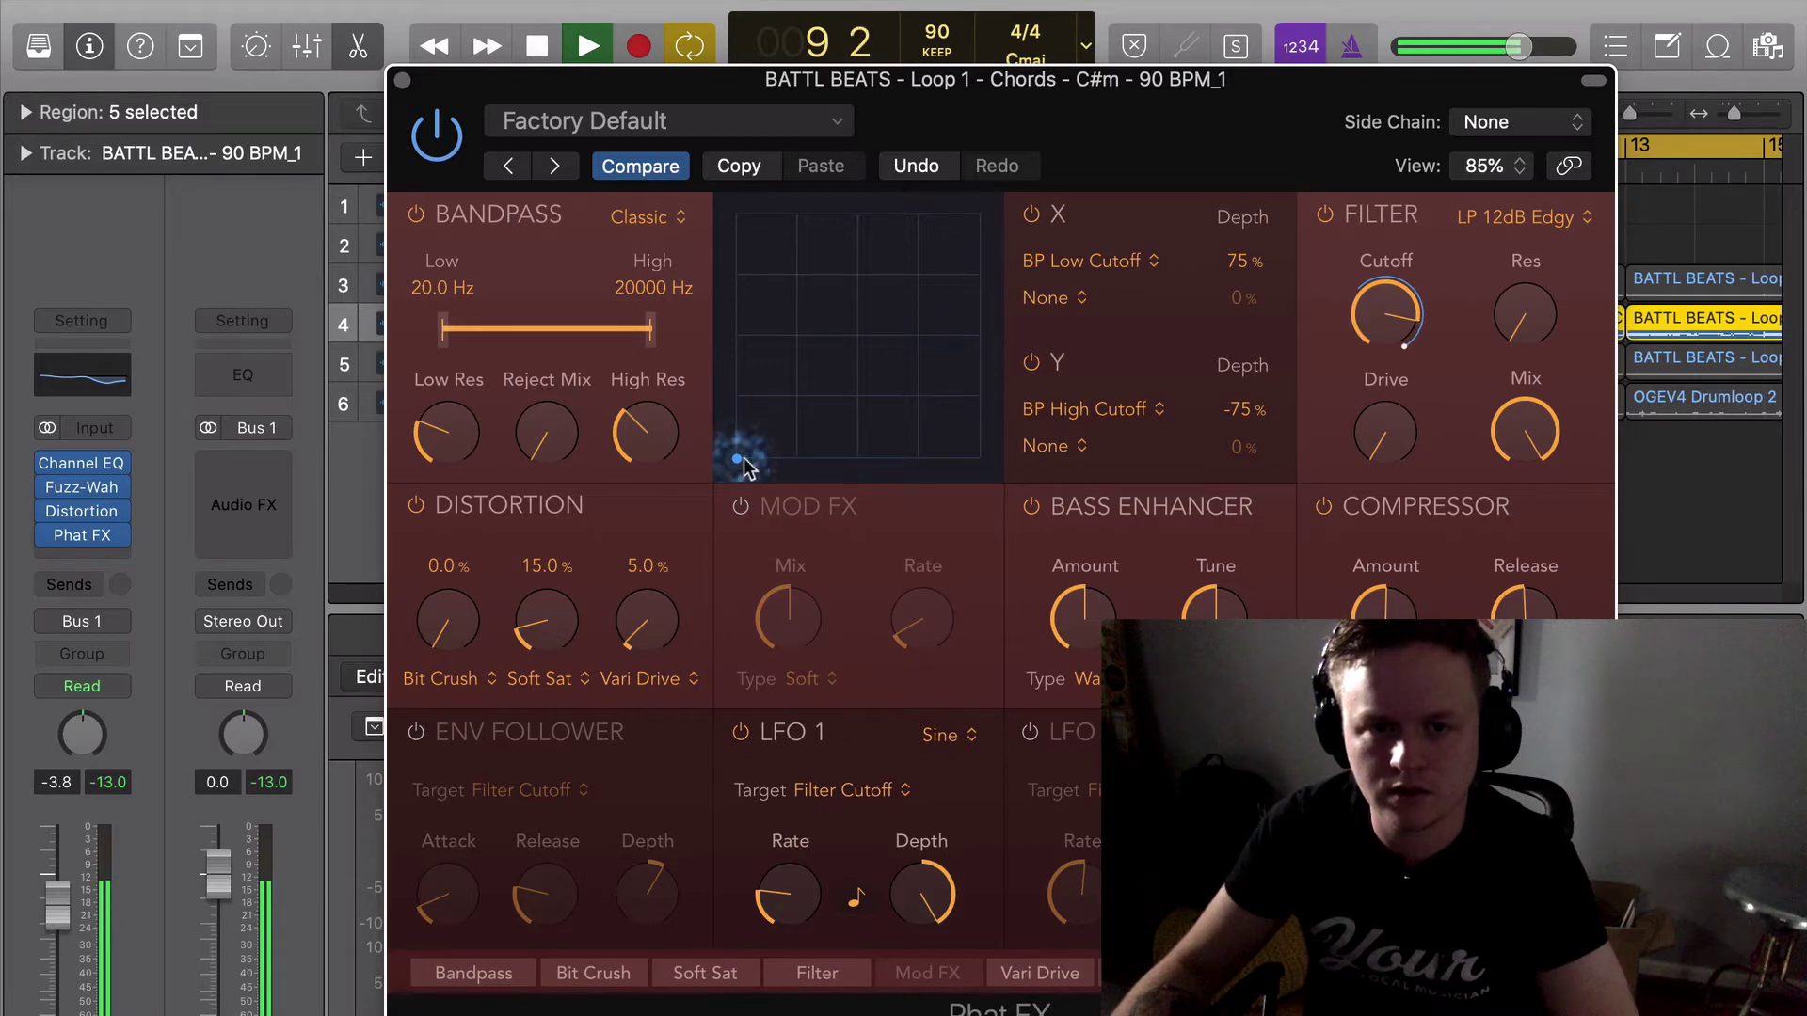
{"action": "left_click_drag", "start_coordinate": [829, 342], "coordinate": [835, 338]}
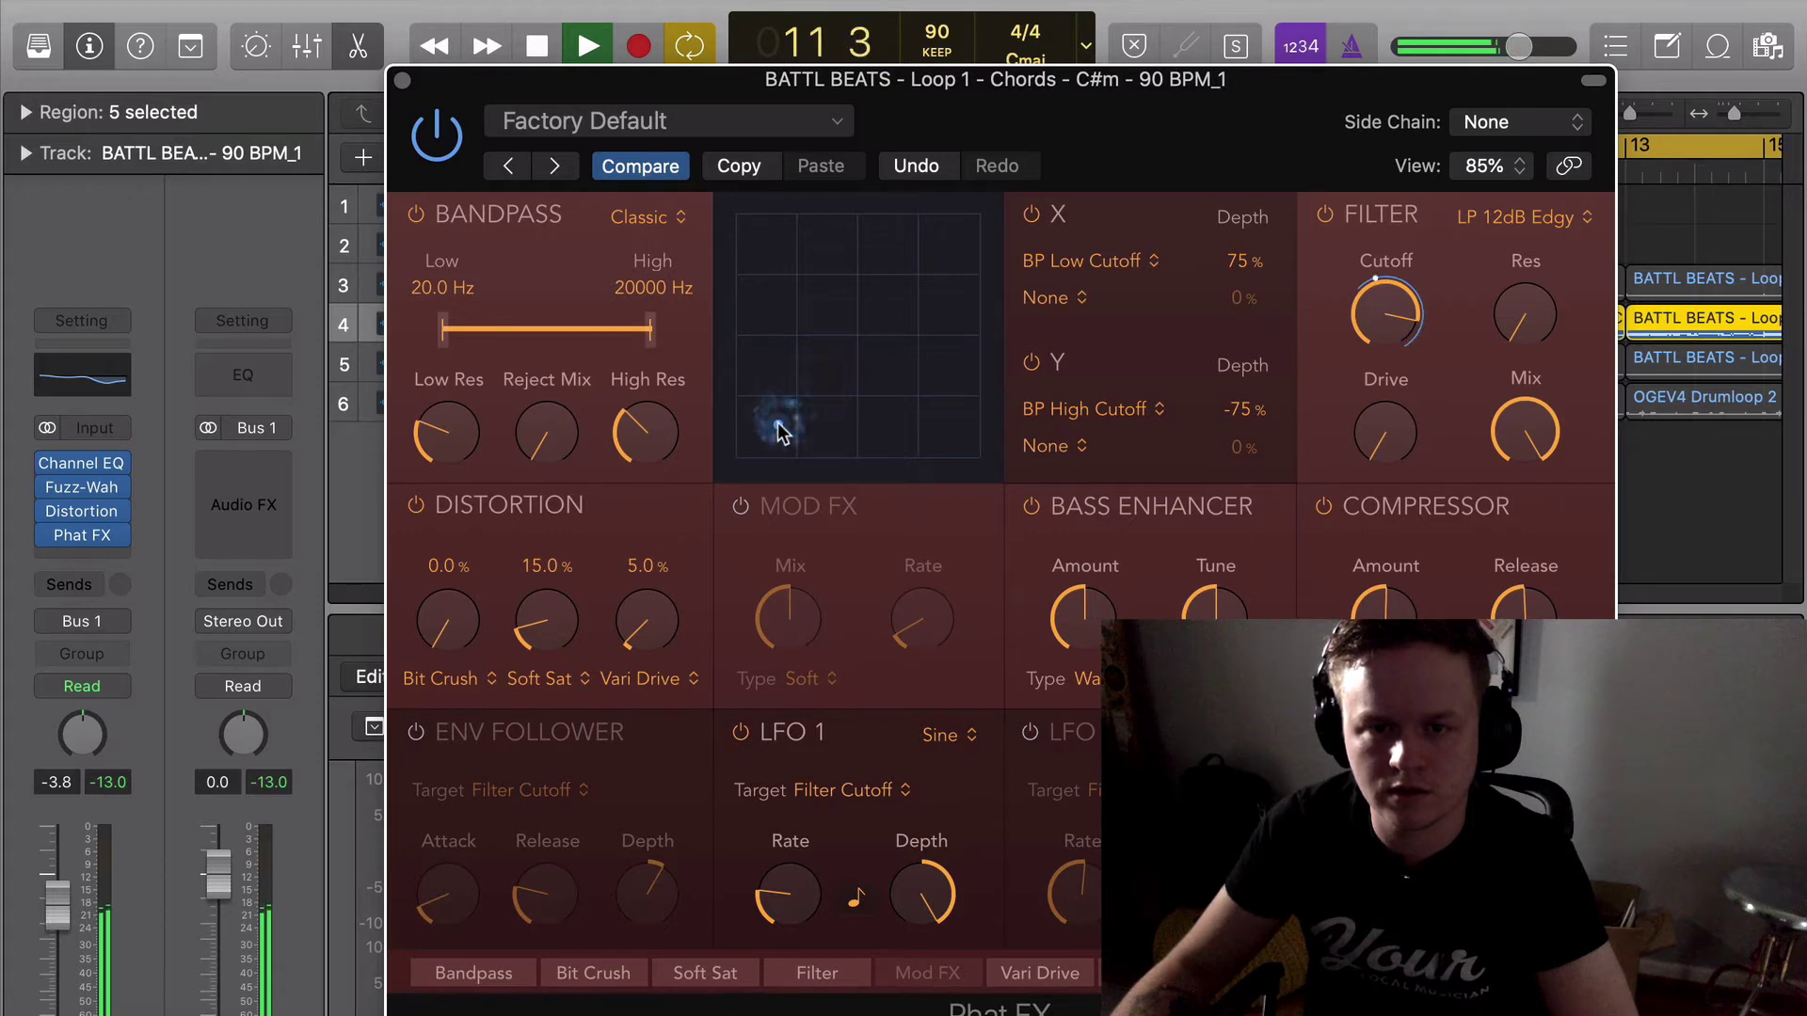
{"action": "left_click", "coordinate": [742, 735]}
{"action": "key", "text": "space"}
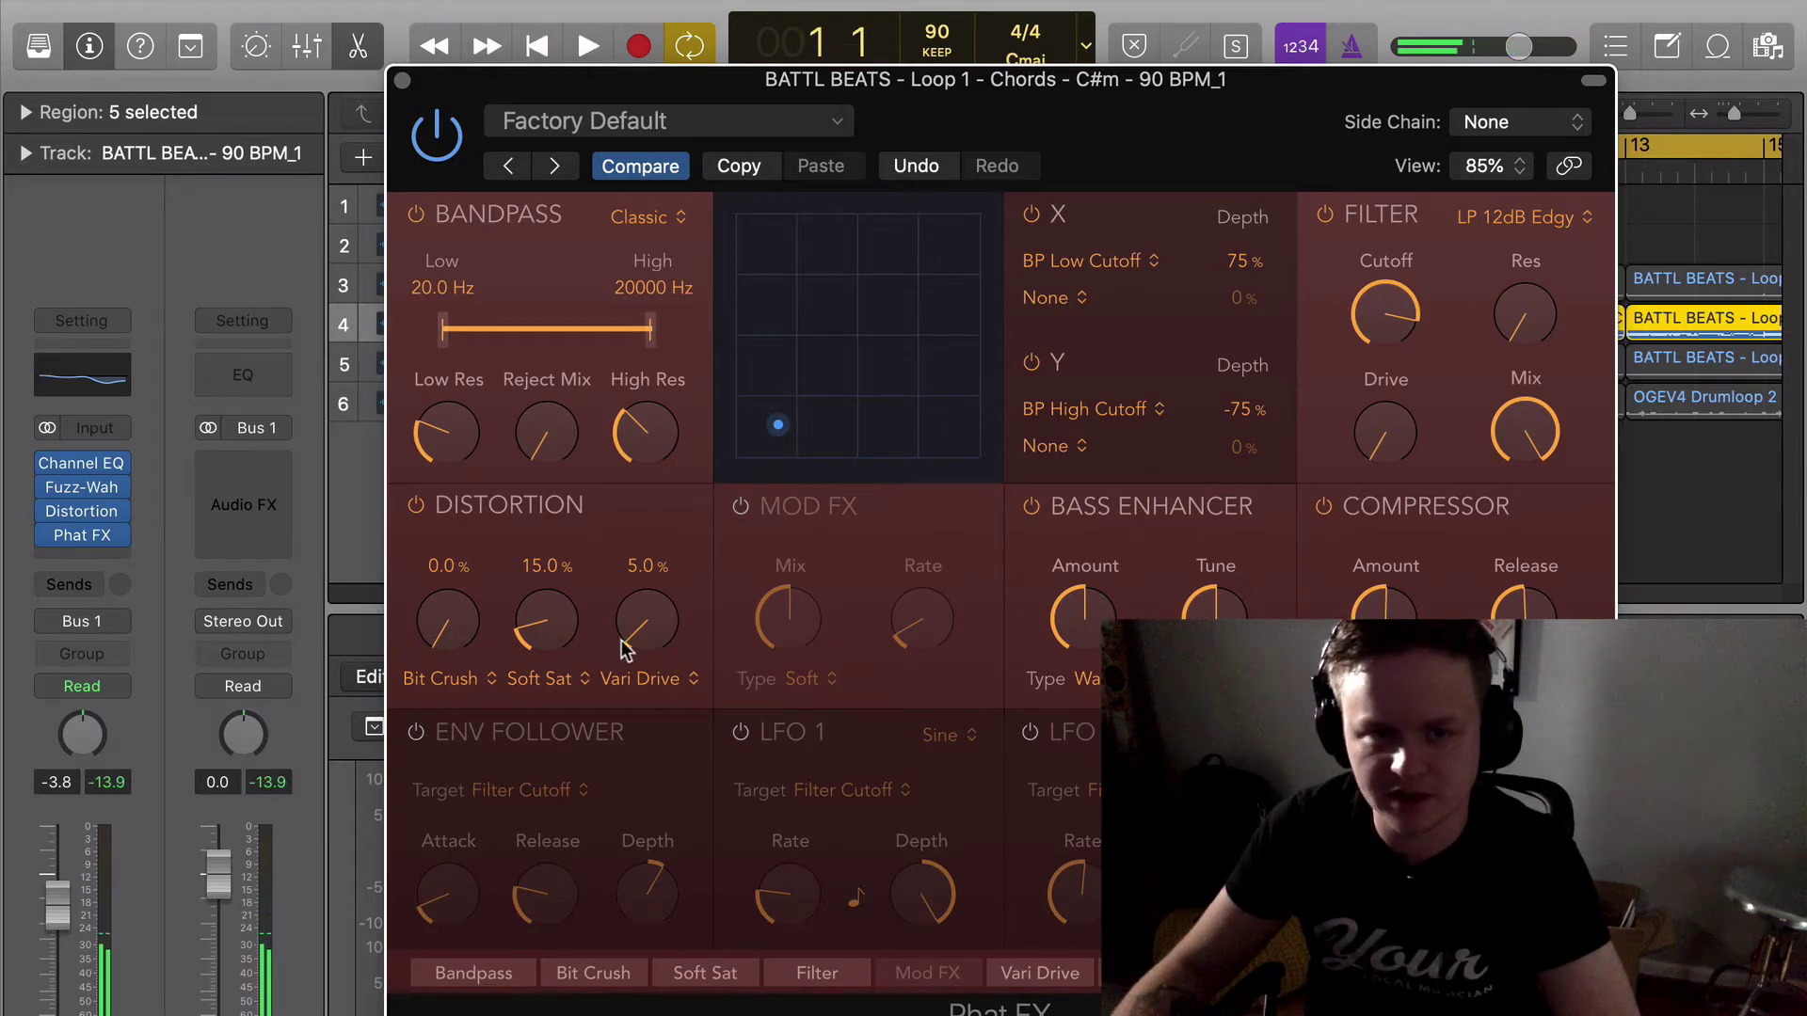
Switch off the Distortion section in Phat FX, listen to the chords from bar 1, and close the plug-in.
{"action": "left_click", "coordinate": [414, 506]}
{"action": "key", "text": "space"}
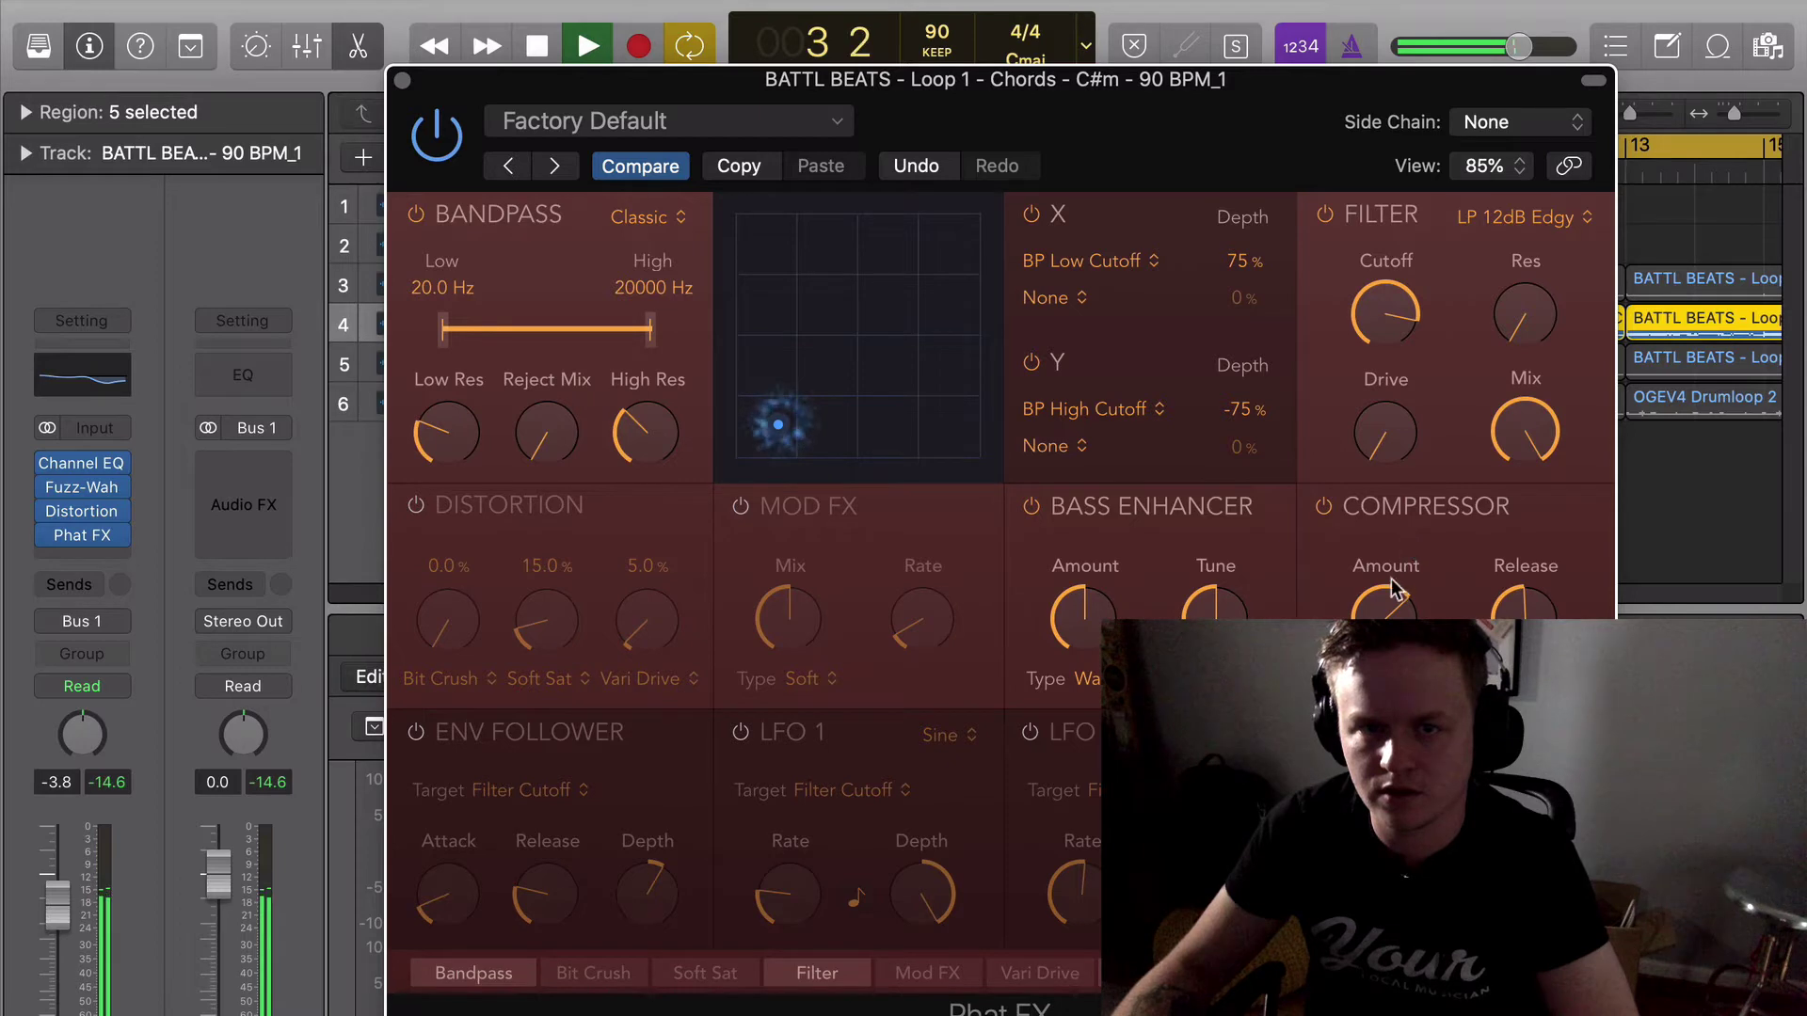
{"action": "left_click", "coordinate": [402, 80]}
Stop playback and bypass the Channel EQ, Fuzz-Wah, Distortion and Phat FX on the Chords track.
{"action": "key", "text": "space"}
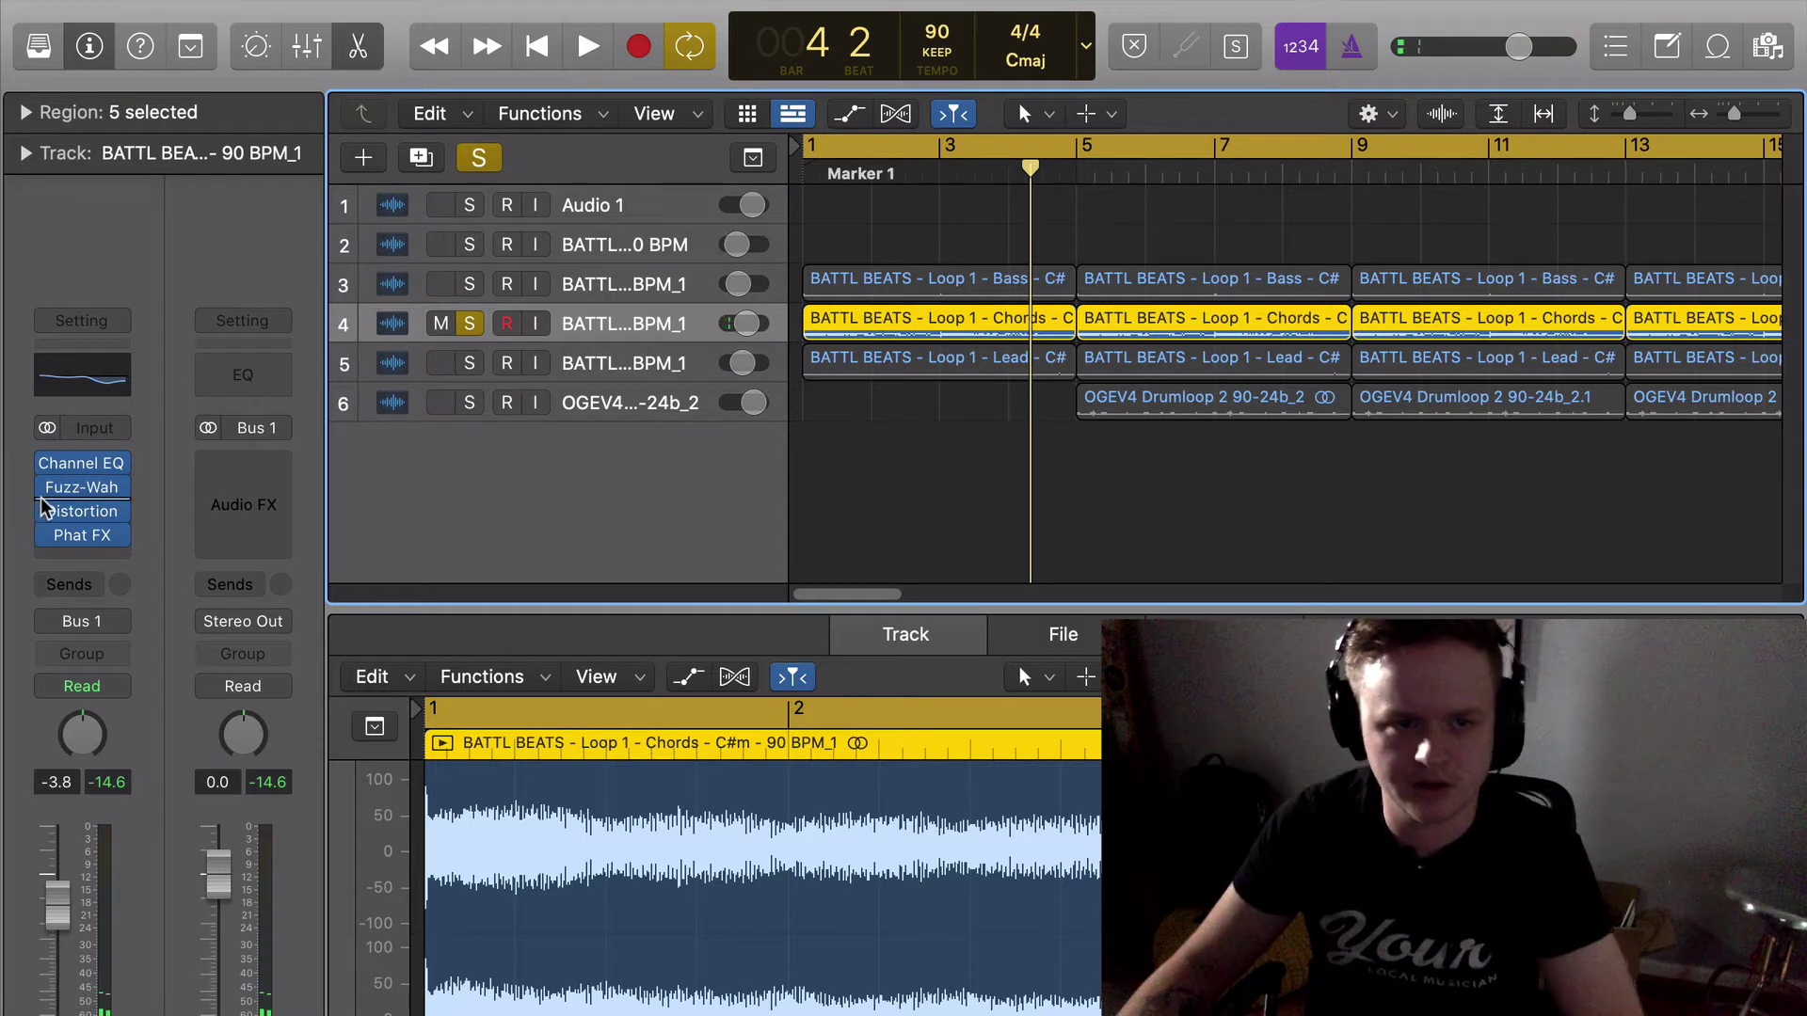
{"action": "mouse_move", "coordinate": [47, 518]}
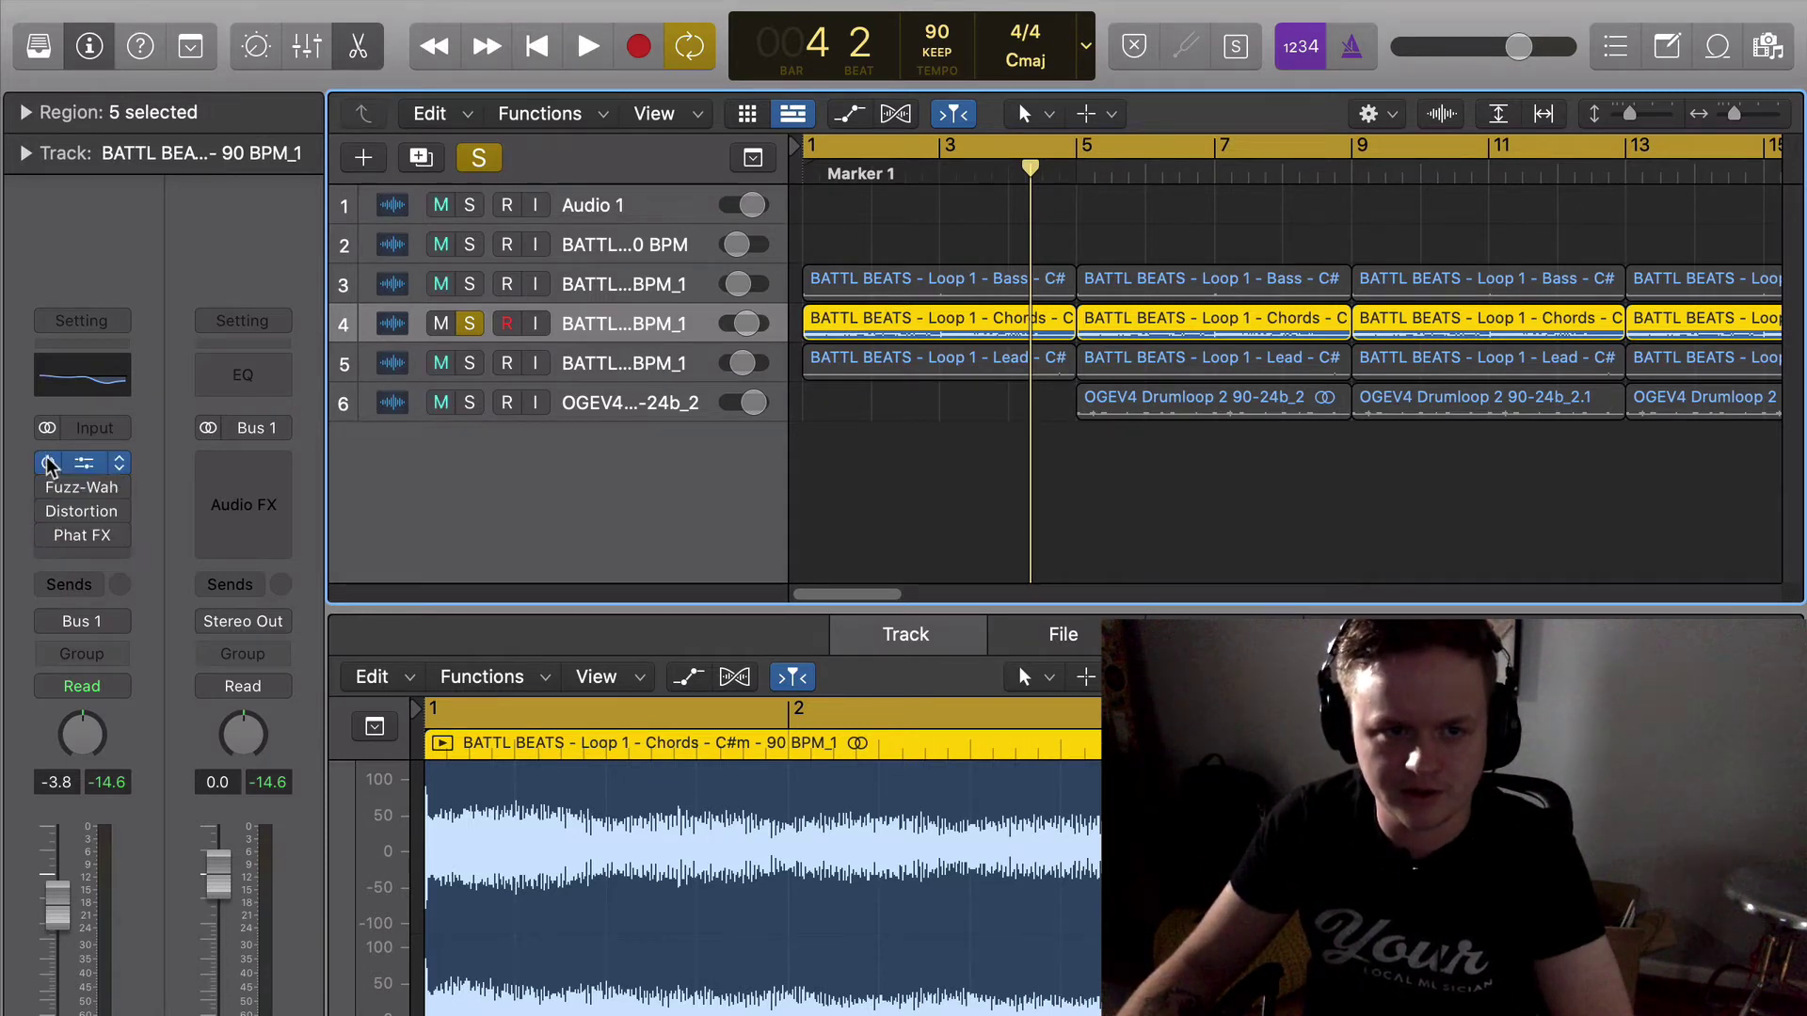
{"action": "left_click", "coordinate": [47, 463]}
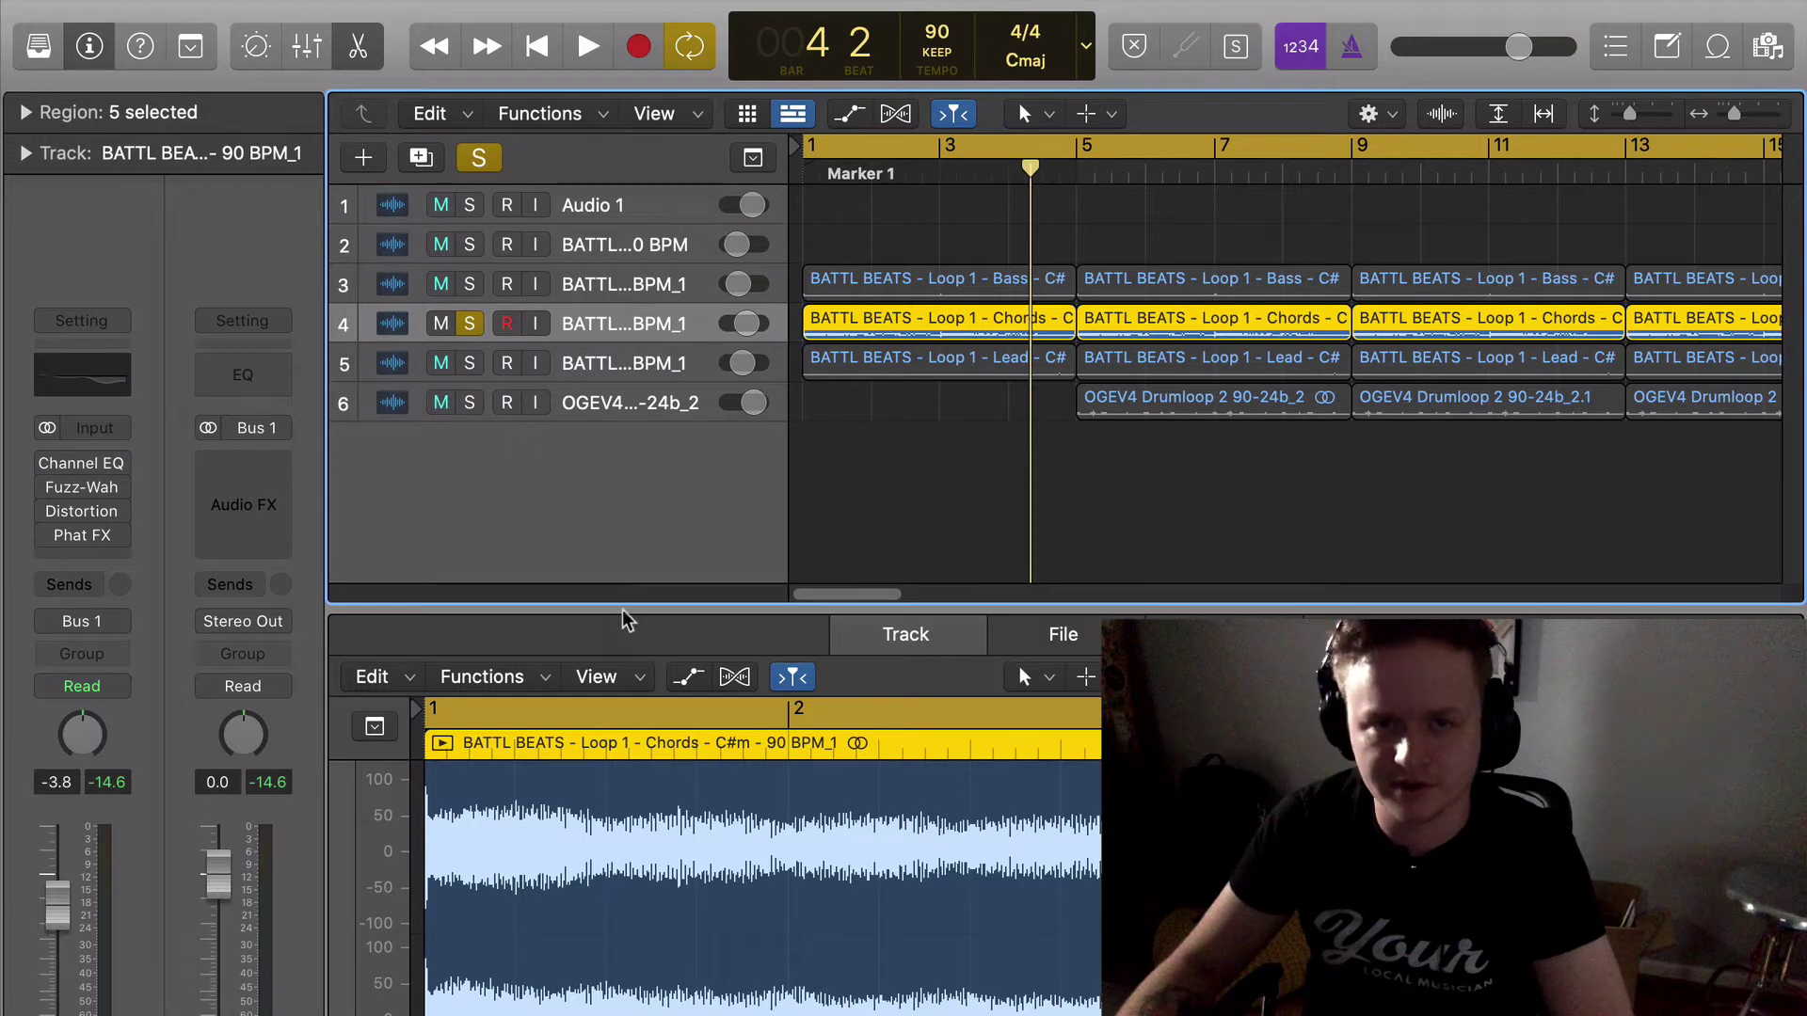
Listen to the bypassed chords, re-enable the Channel EQ, Fuzz-Wah, Distortion and Phat FX on the Chords track, and replay from bar 1.
{"action": "key", "text": "space"}
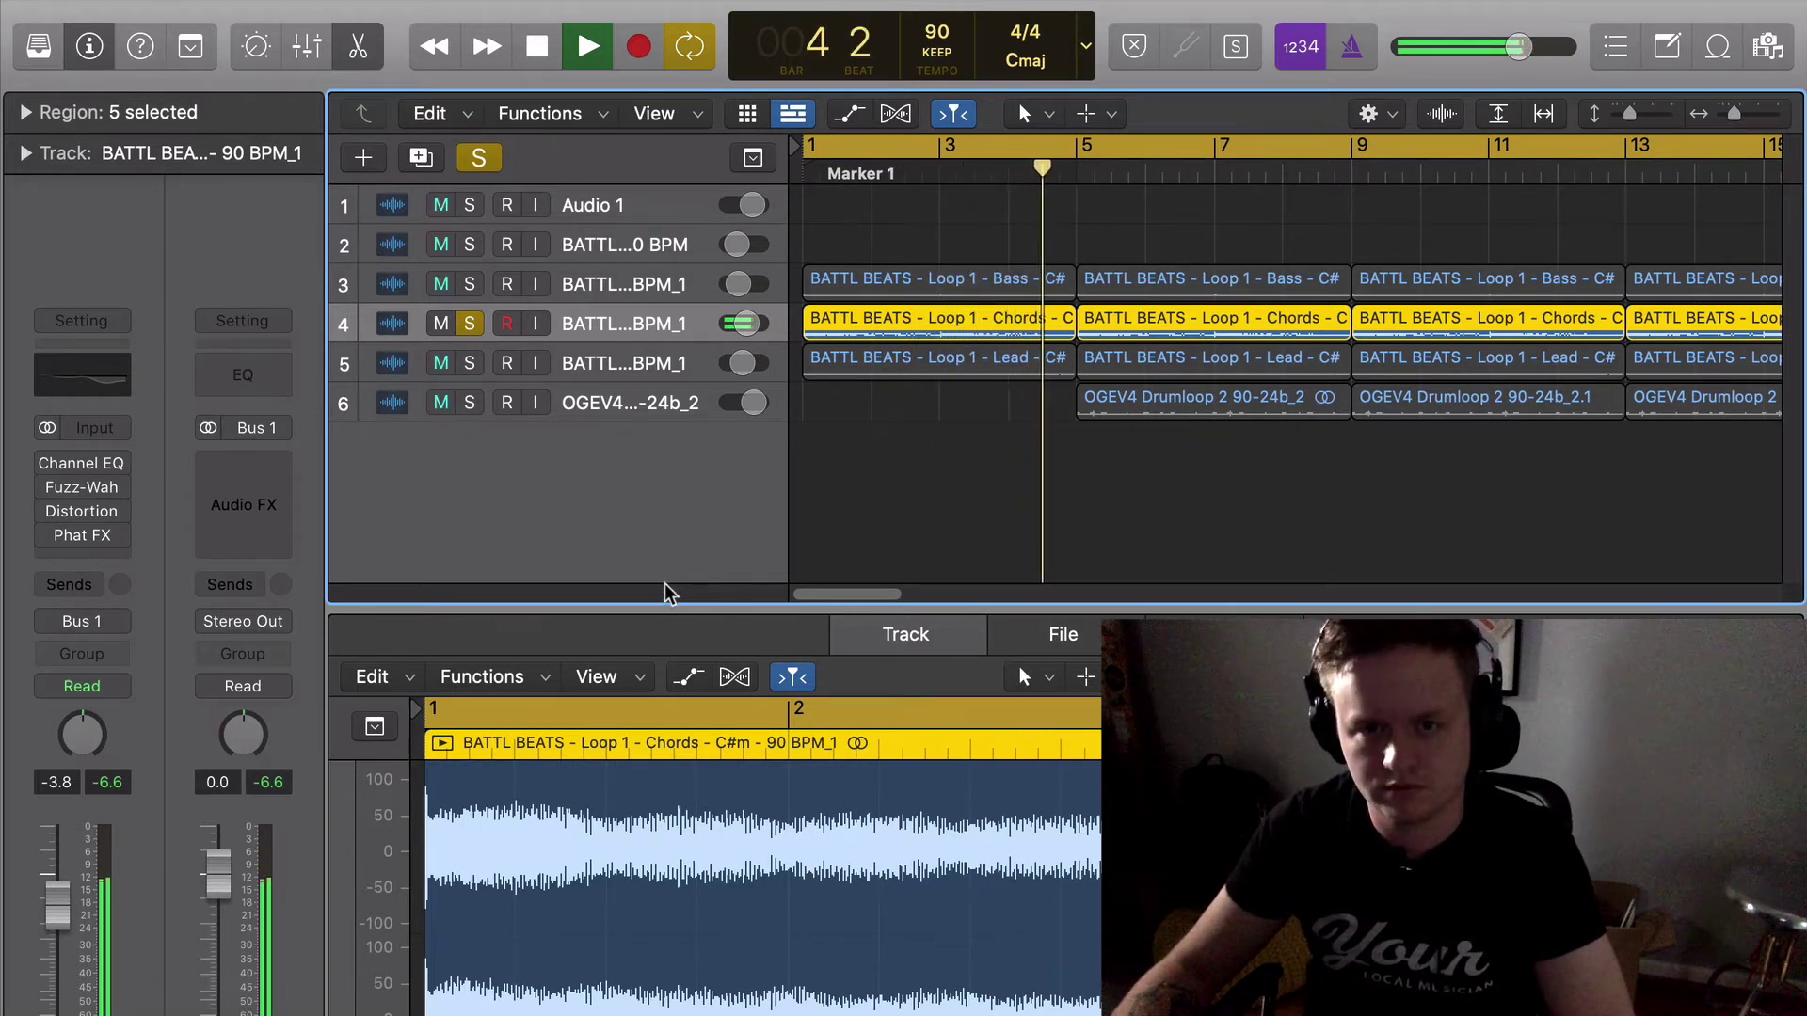
{"action": "key", "text": "space"}
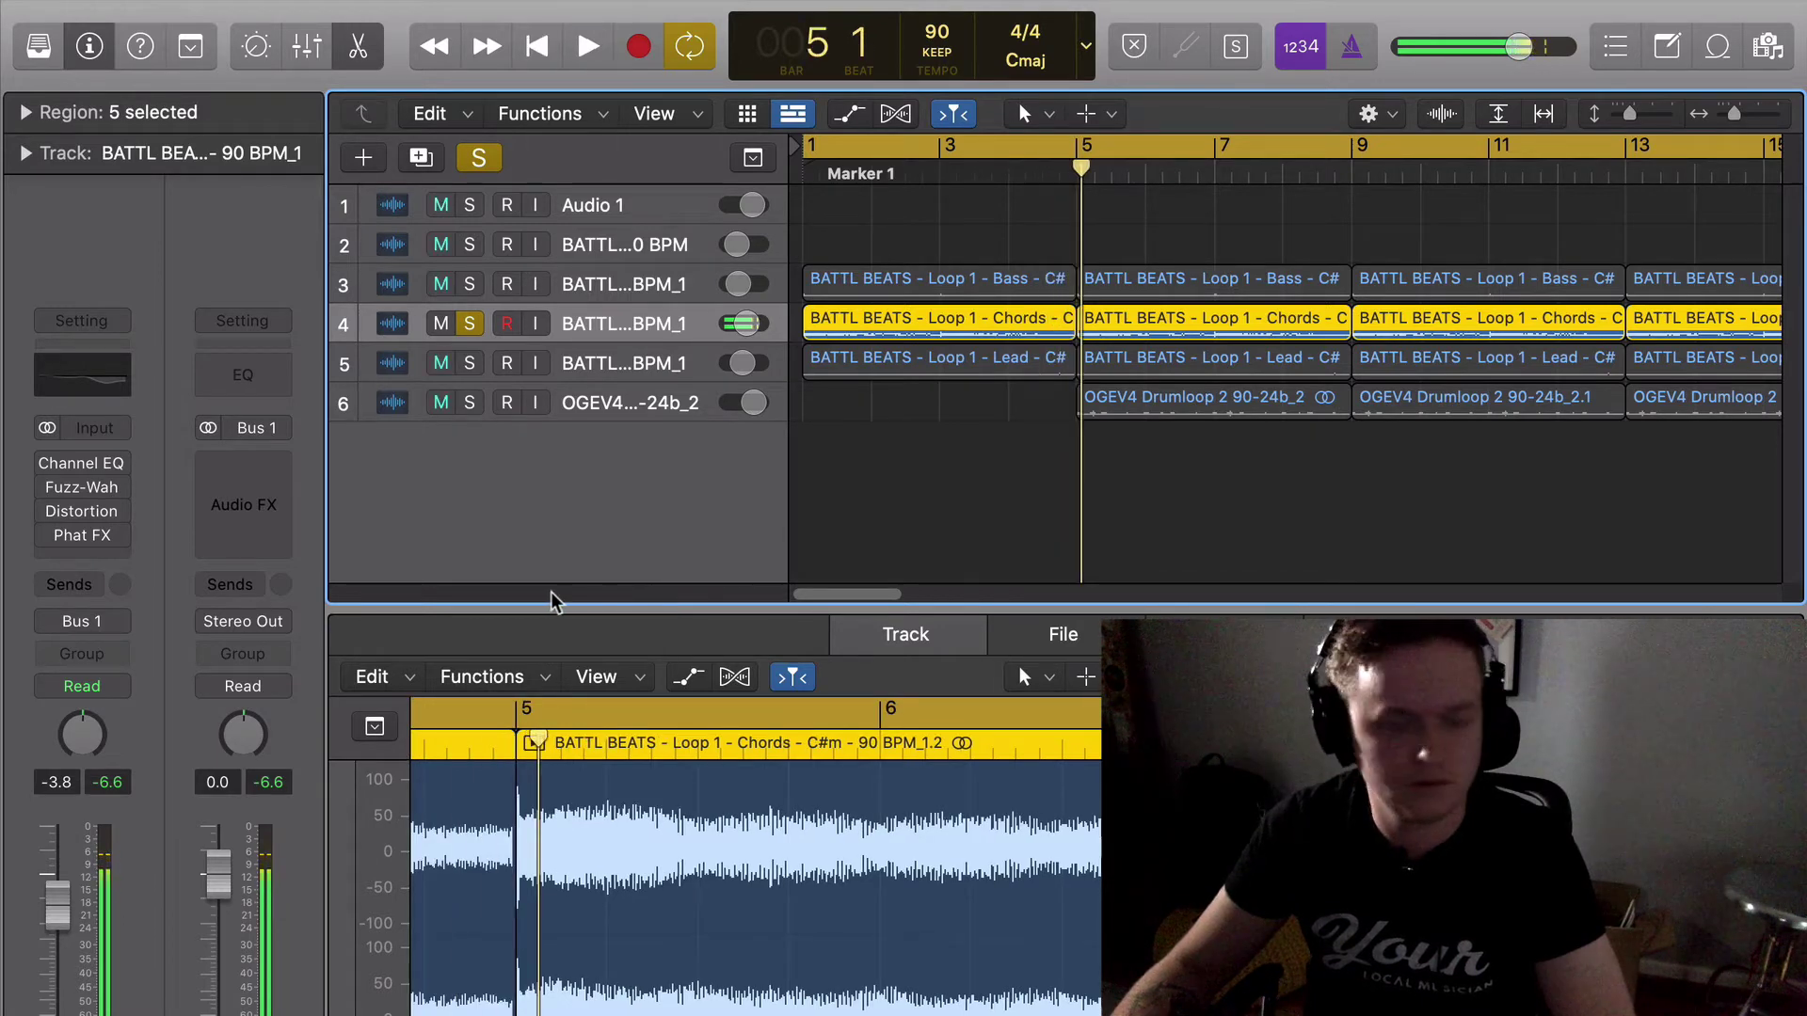
{"action": "left_click", "coordinate": [45, 465]}
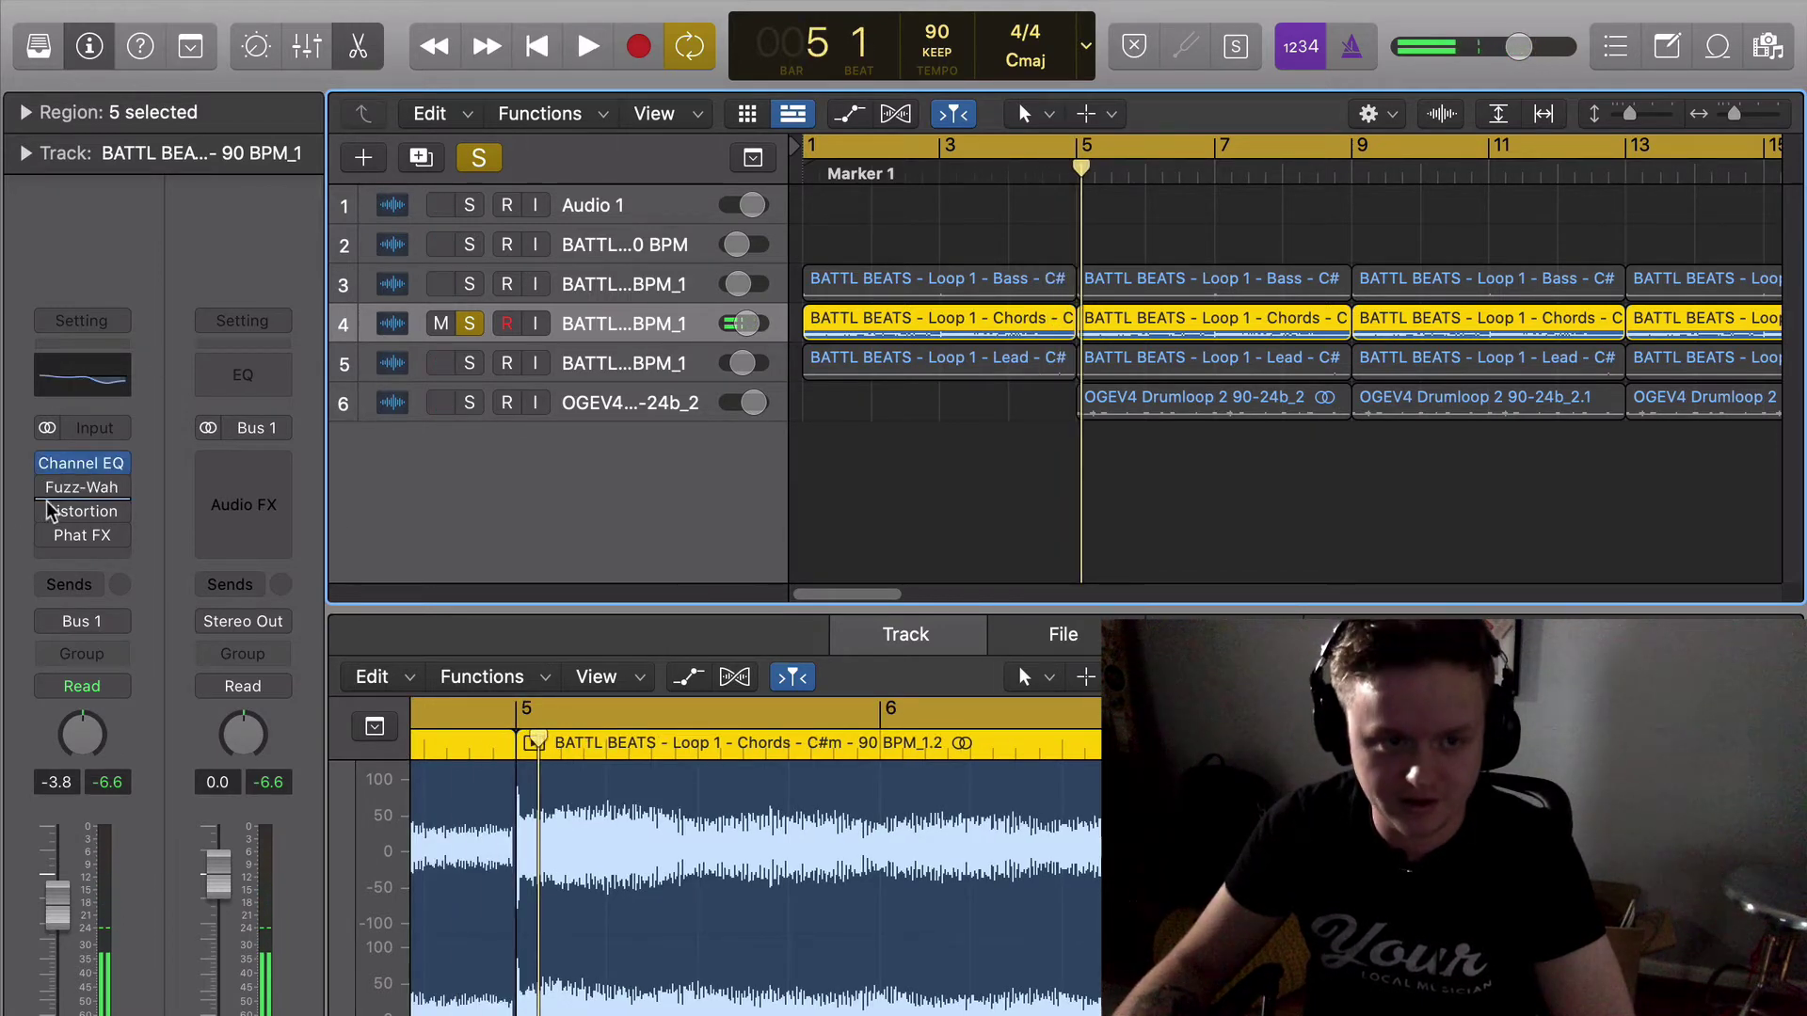
{"action": "left_click", "coordinate": [45, 500]}
{"action": "left_click", "coordinate": [45, 488]}
{"action": "left_click", "coordinate": [48, 487]}
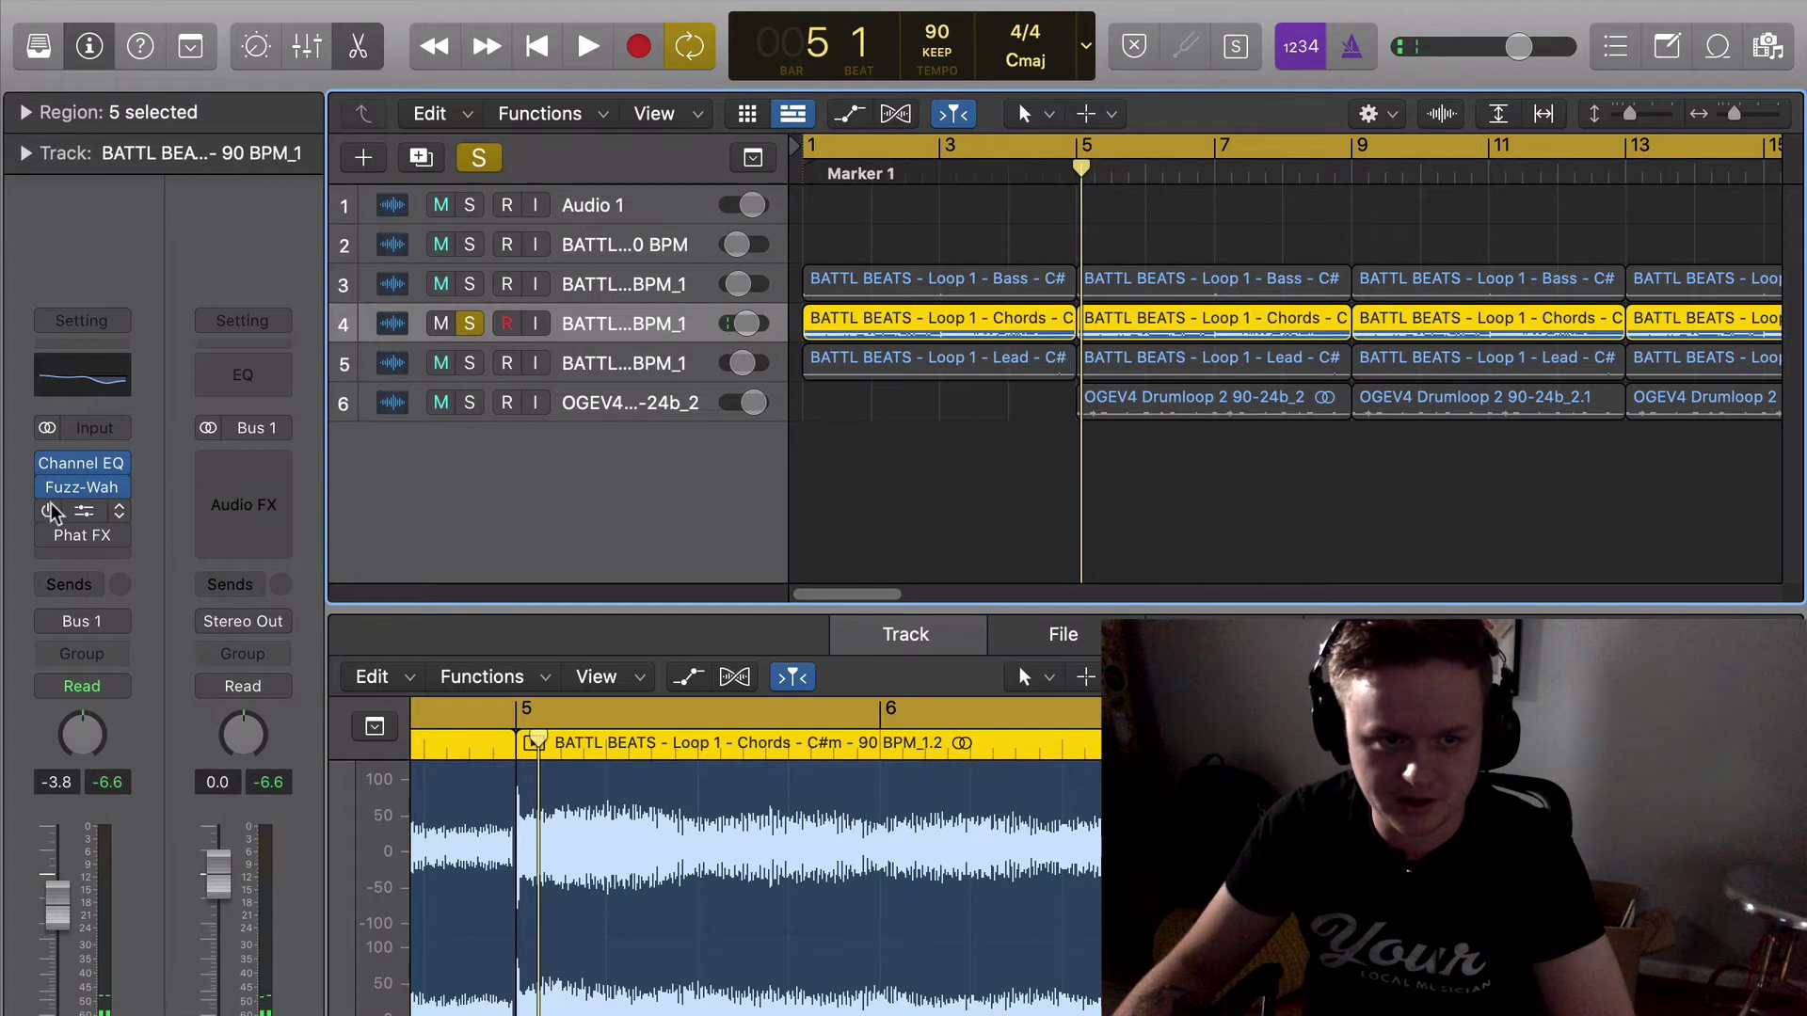
{"action": "key", "text": "space"}
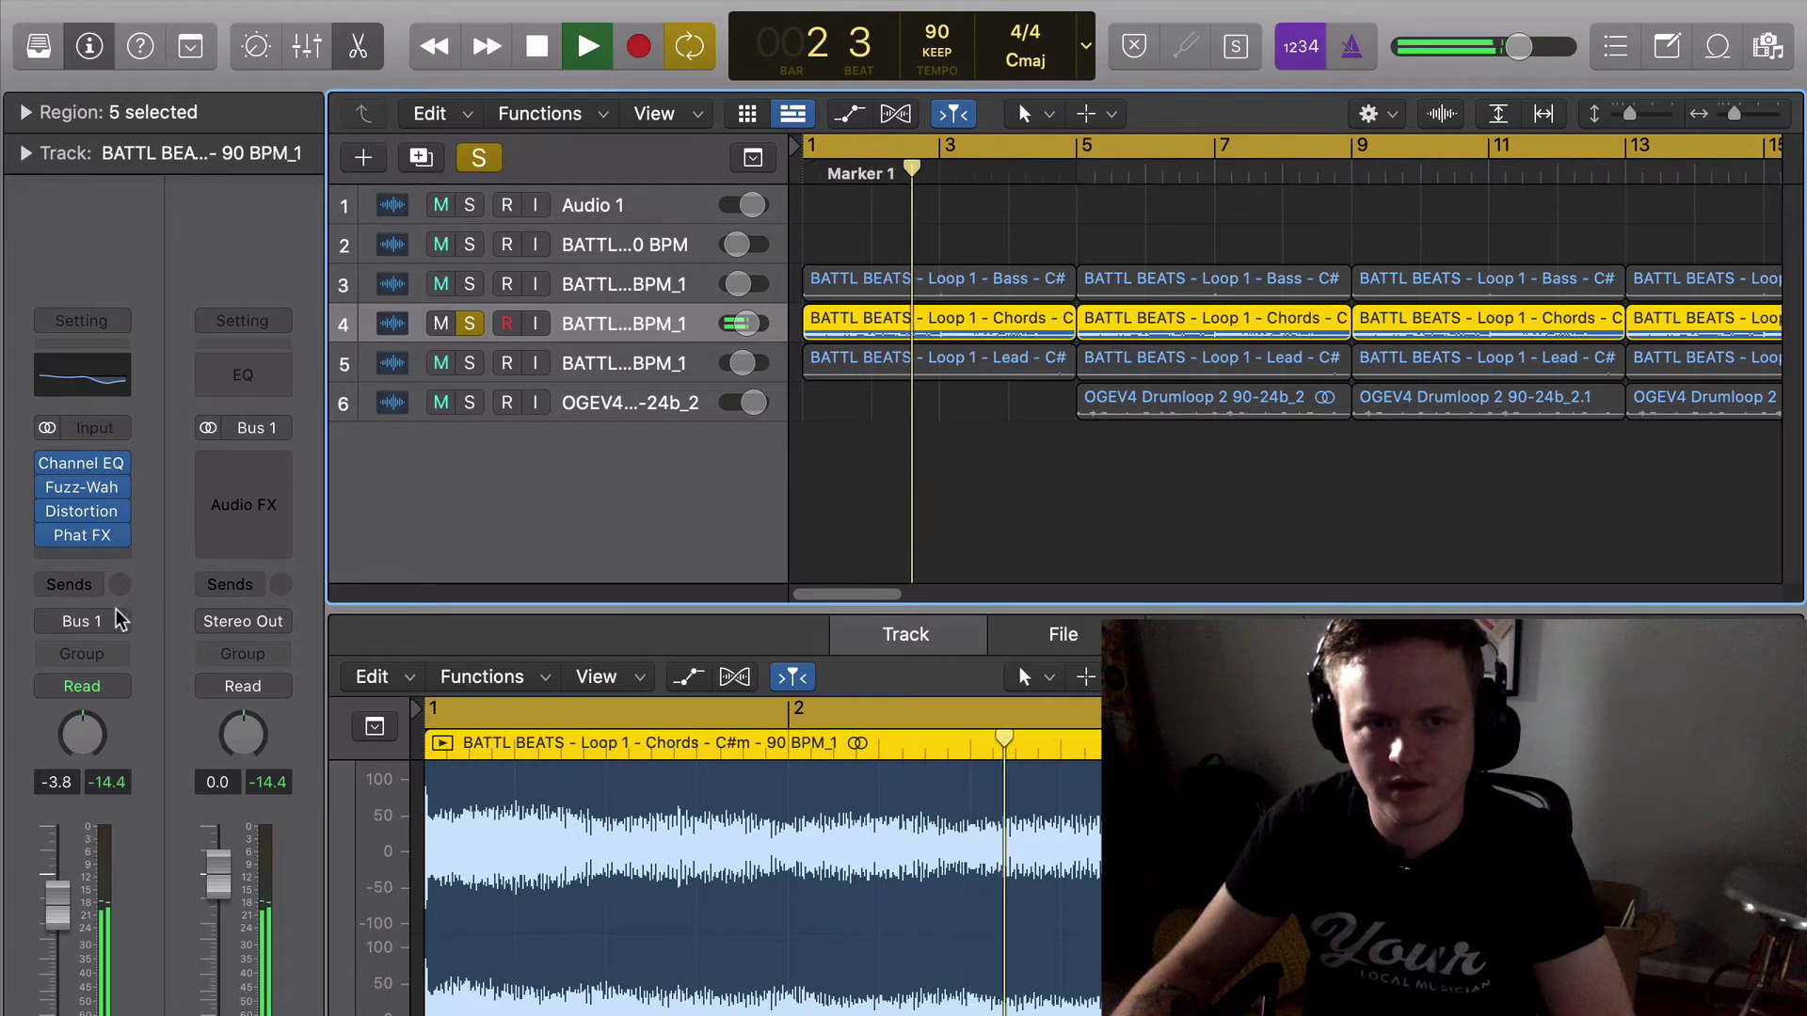
Insert a stereo Chorus after Phat FX on the Chords track.
{"action": "left_click", "coordinate": [94, 557]}
{"action": "mouse_move", "coordinate": [151, 963]}
{"action": "mouse_move", "coordinate": [155, 921]}
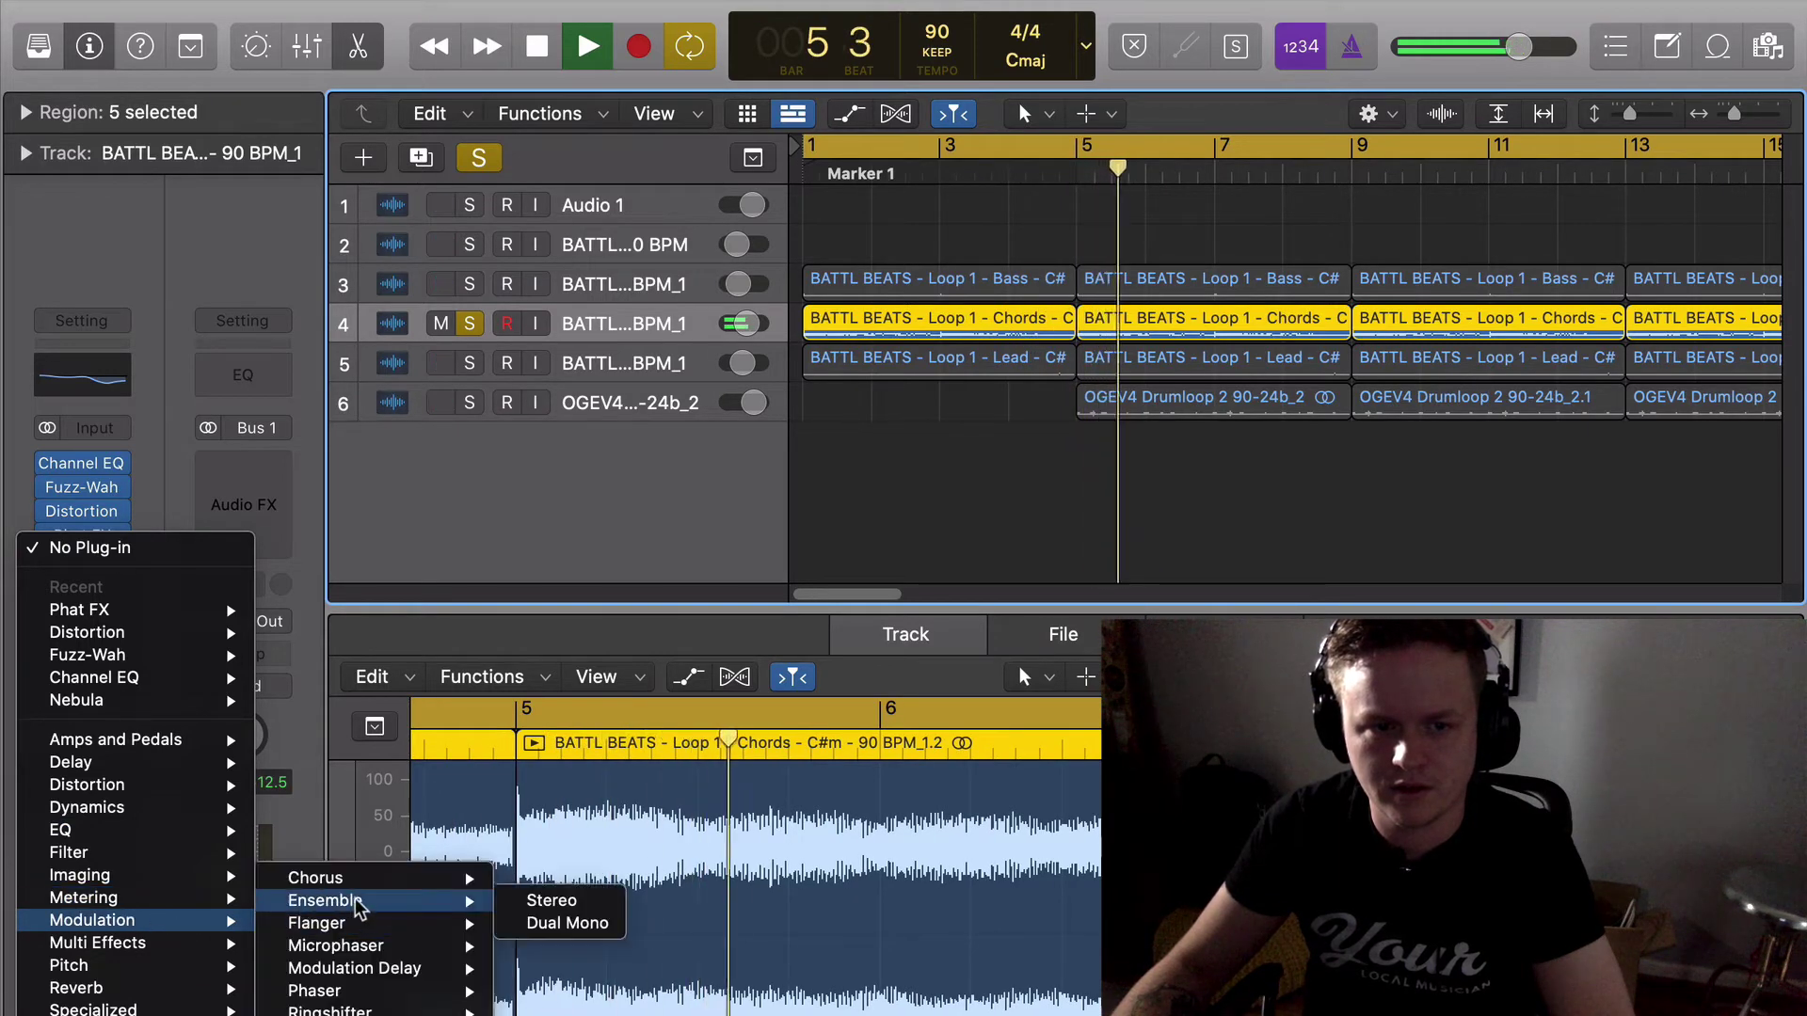
{"action": "mouse_move", "coordinate": [310, 877]}
{"action": "left_click", "coordinate": [555, 877]}
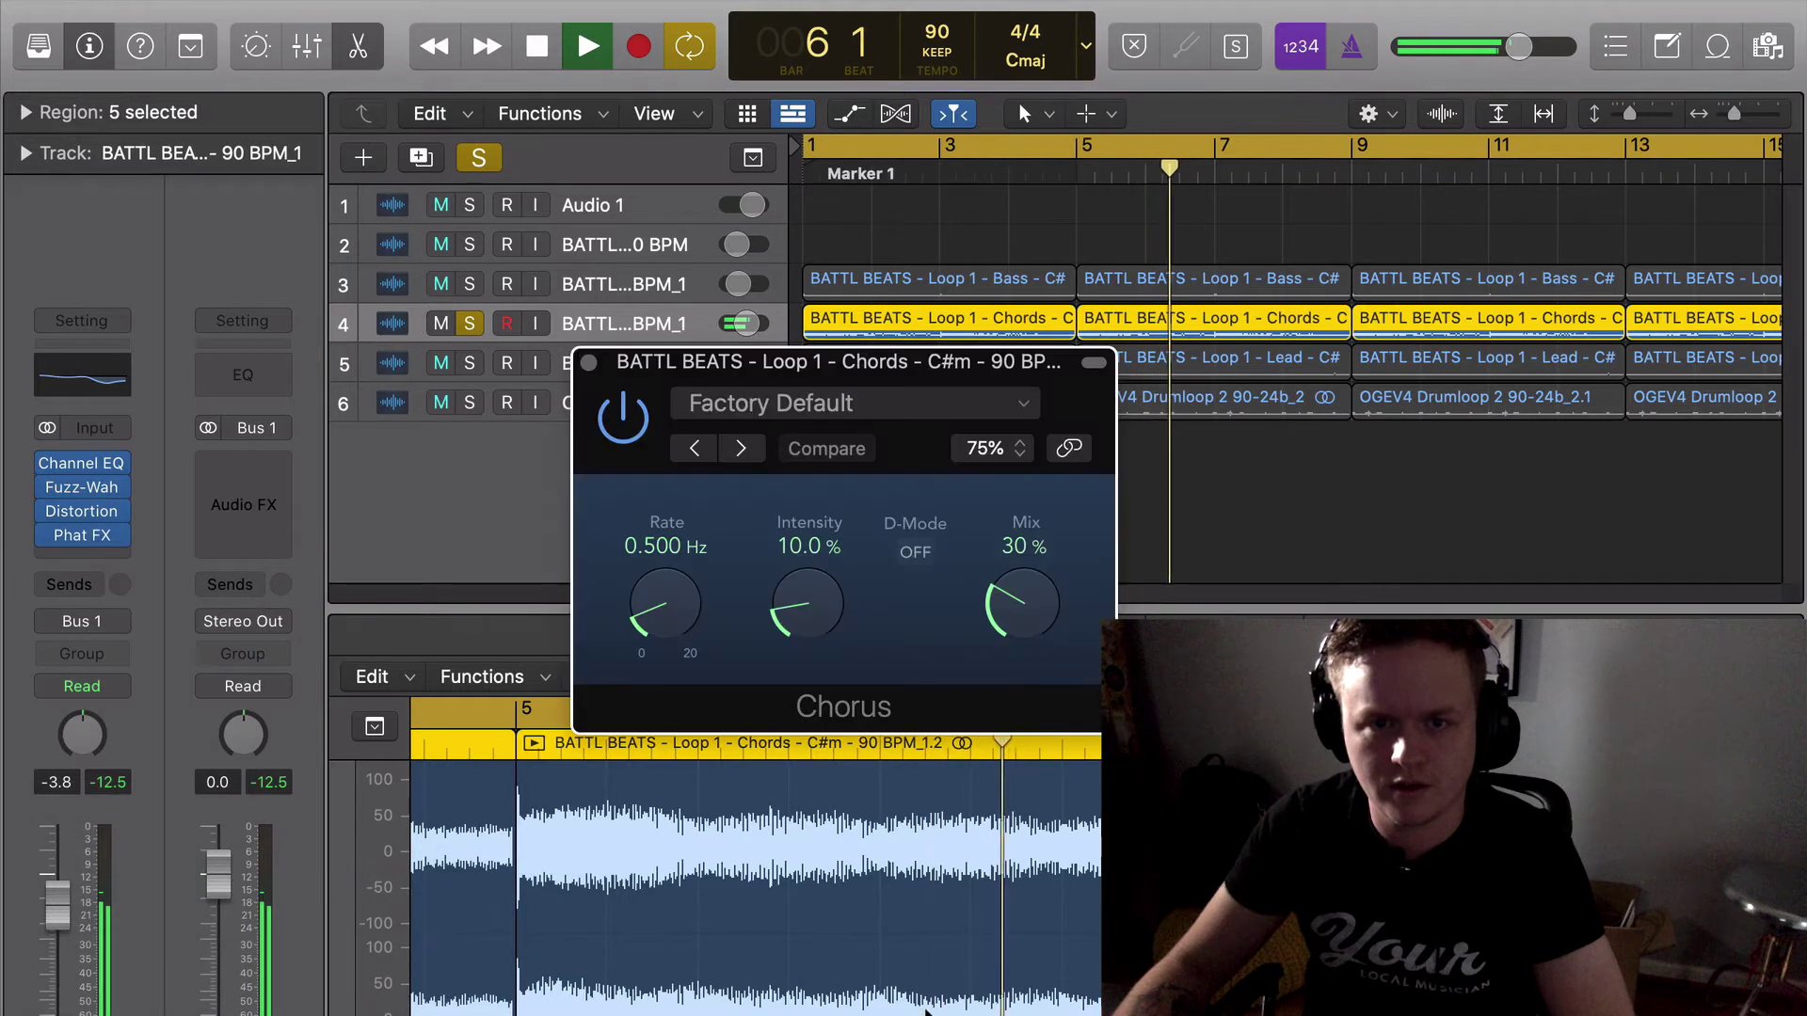
Set the Chorus to Rate 0.367 Hz, Intensity 7.0 % and Mix 16 %, stop playback and close the plug-in.
{"action": "left_click_drag", "start_coordinate": [651, 628], "coordinate": [655, 636]}
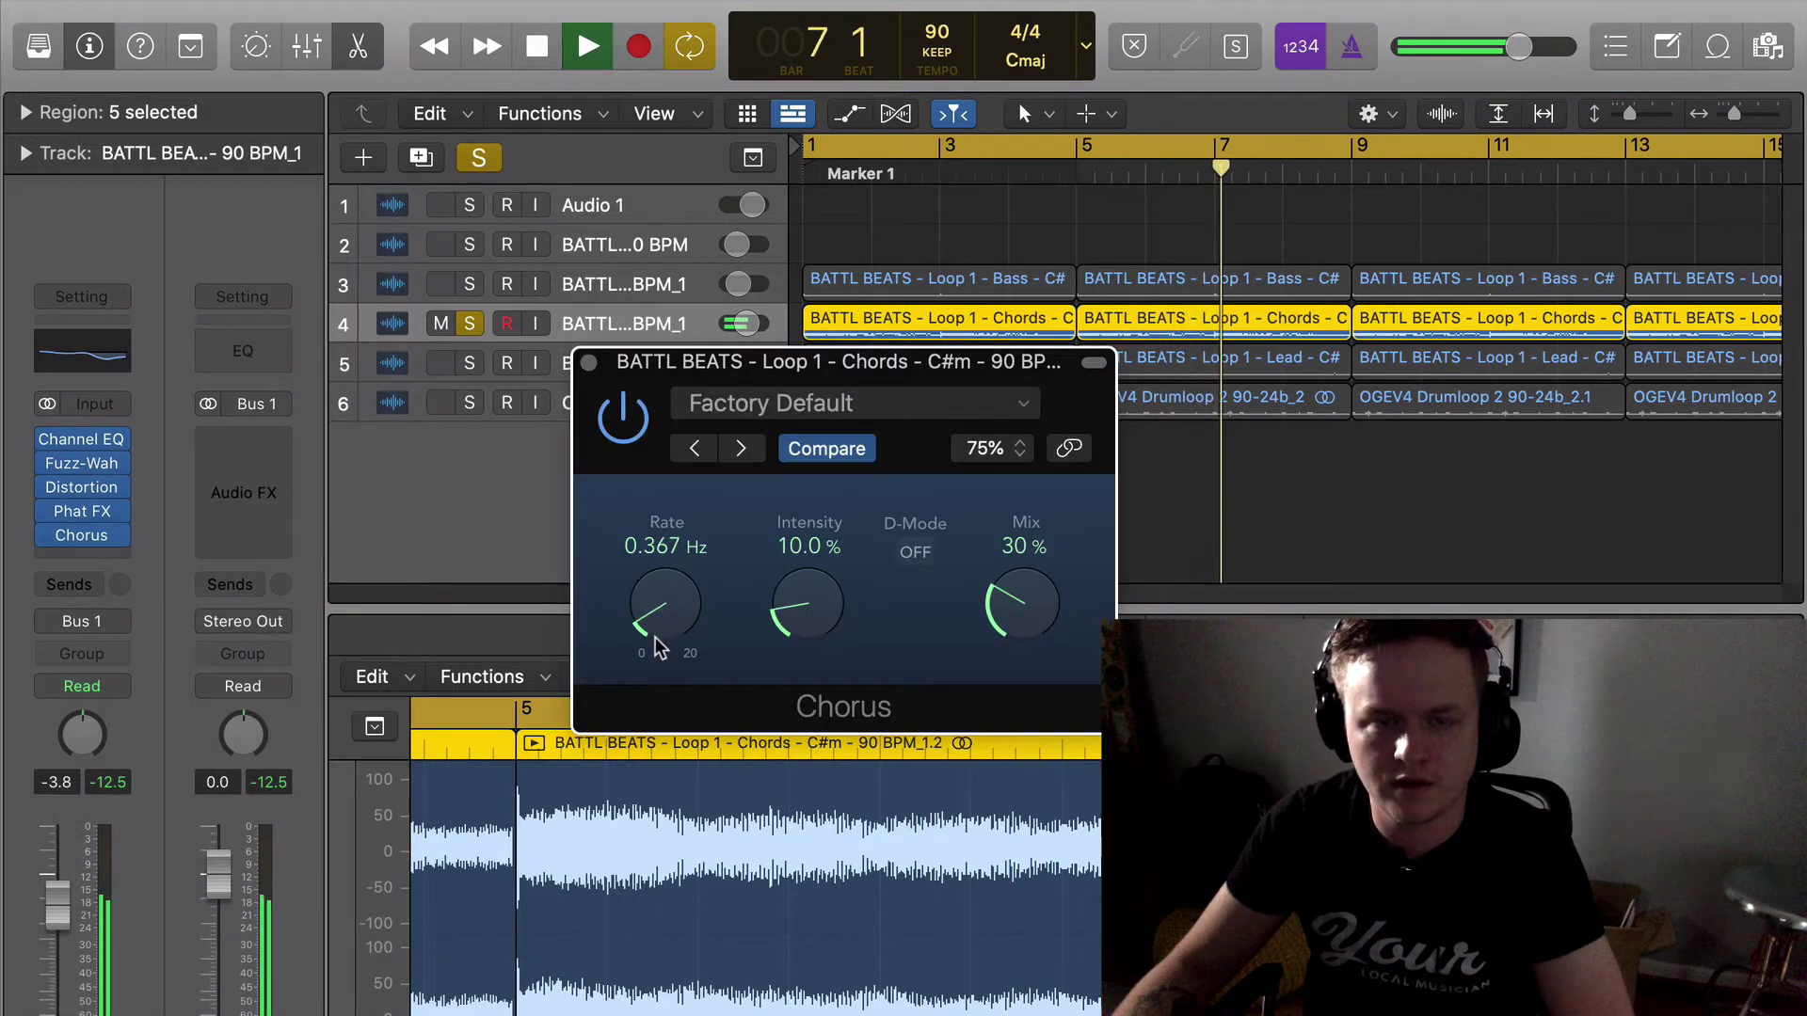
{"action": "left_click_drag", "start_coordinate": [785, 632], "coordinate": [783, 653]}
{"action": "left_click_drag", "start_coordinate": [1006, 625], "coordinate": [1009, 668]}
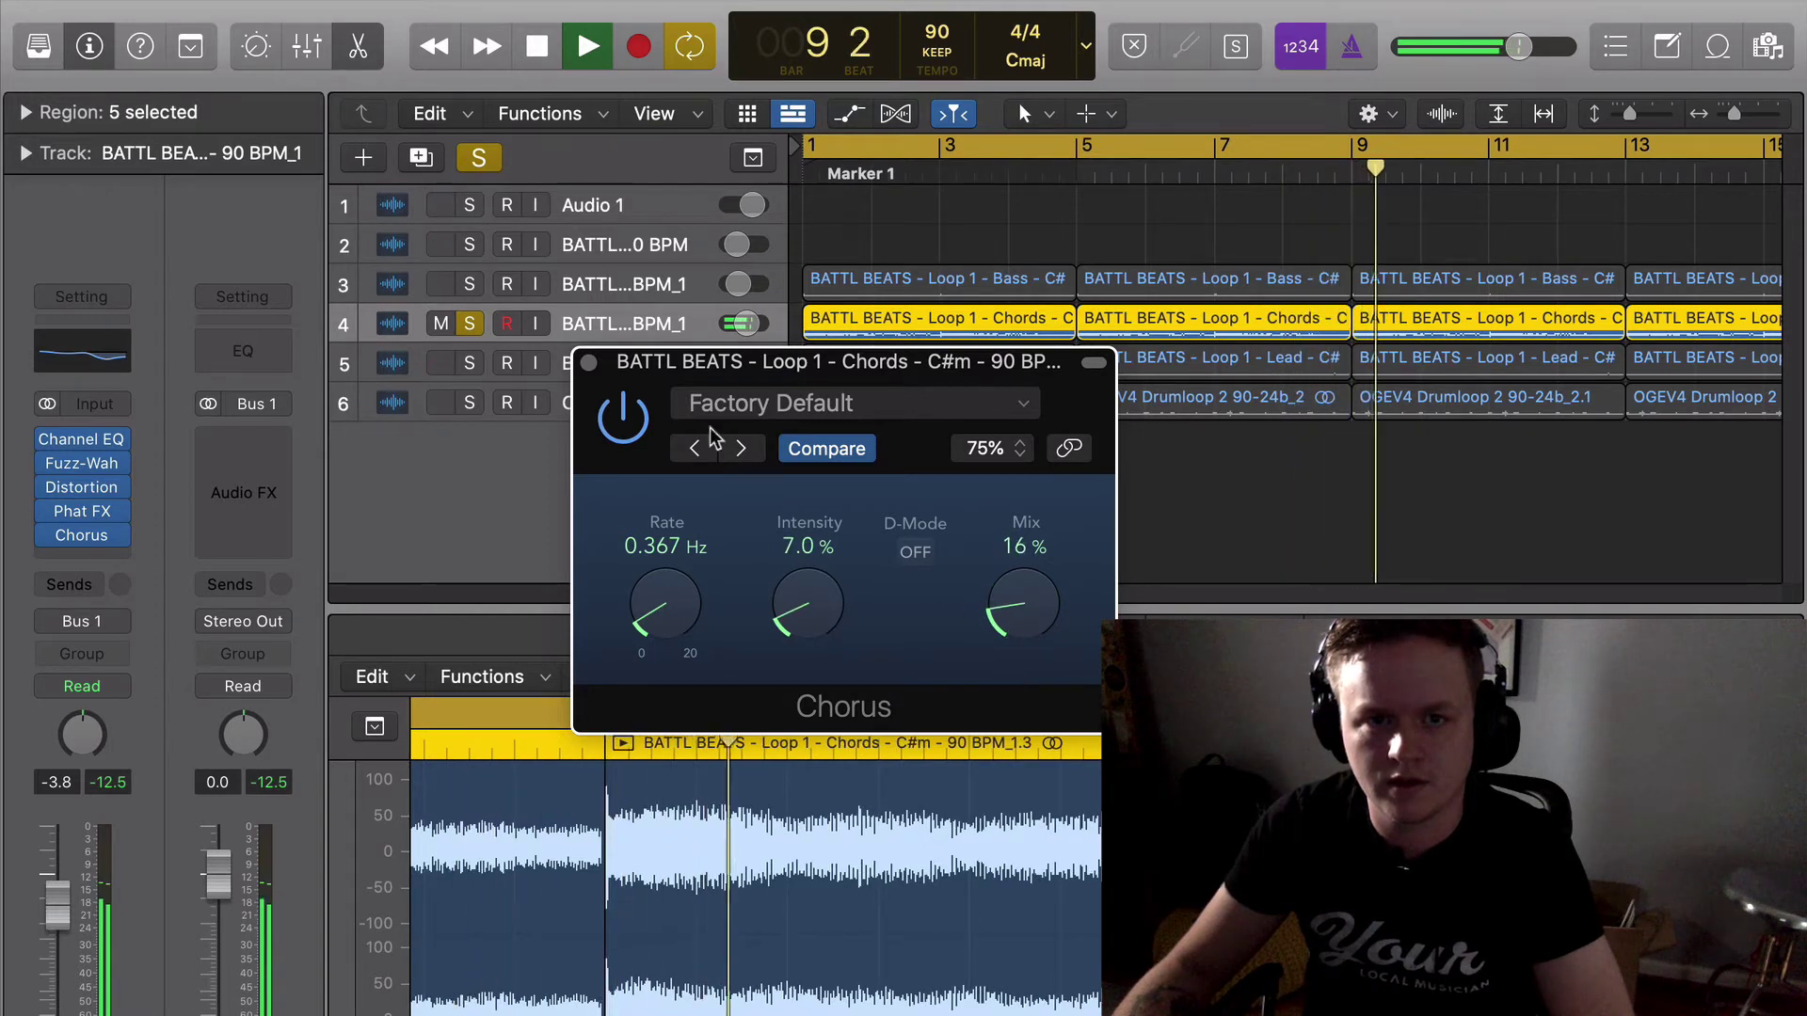
{"action": "key", "text": "space"}
{"action": "left_click", "coordinate": [589, 363]}
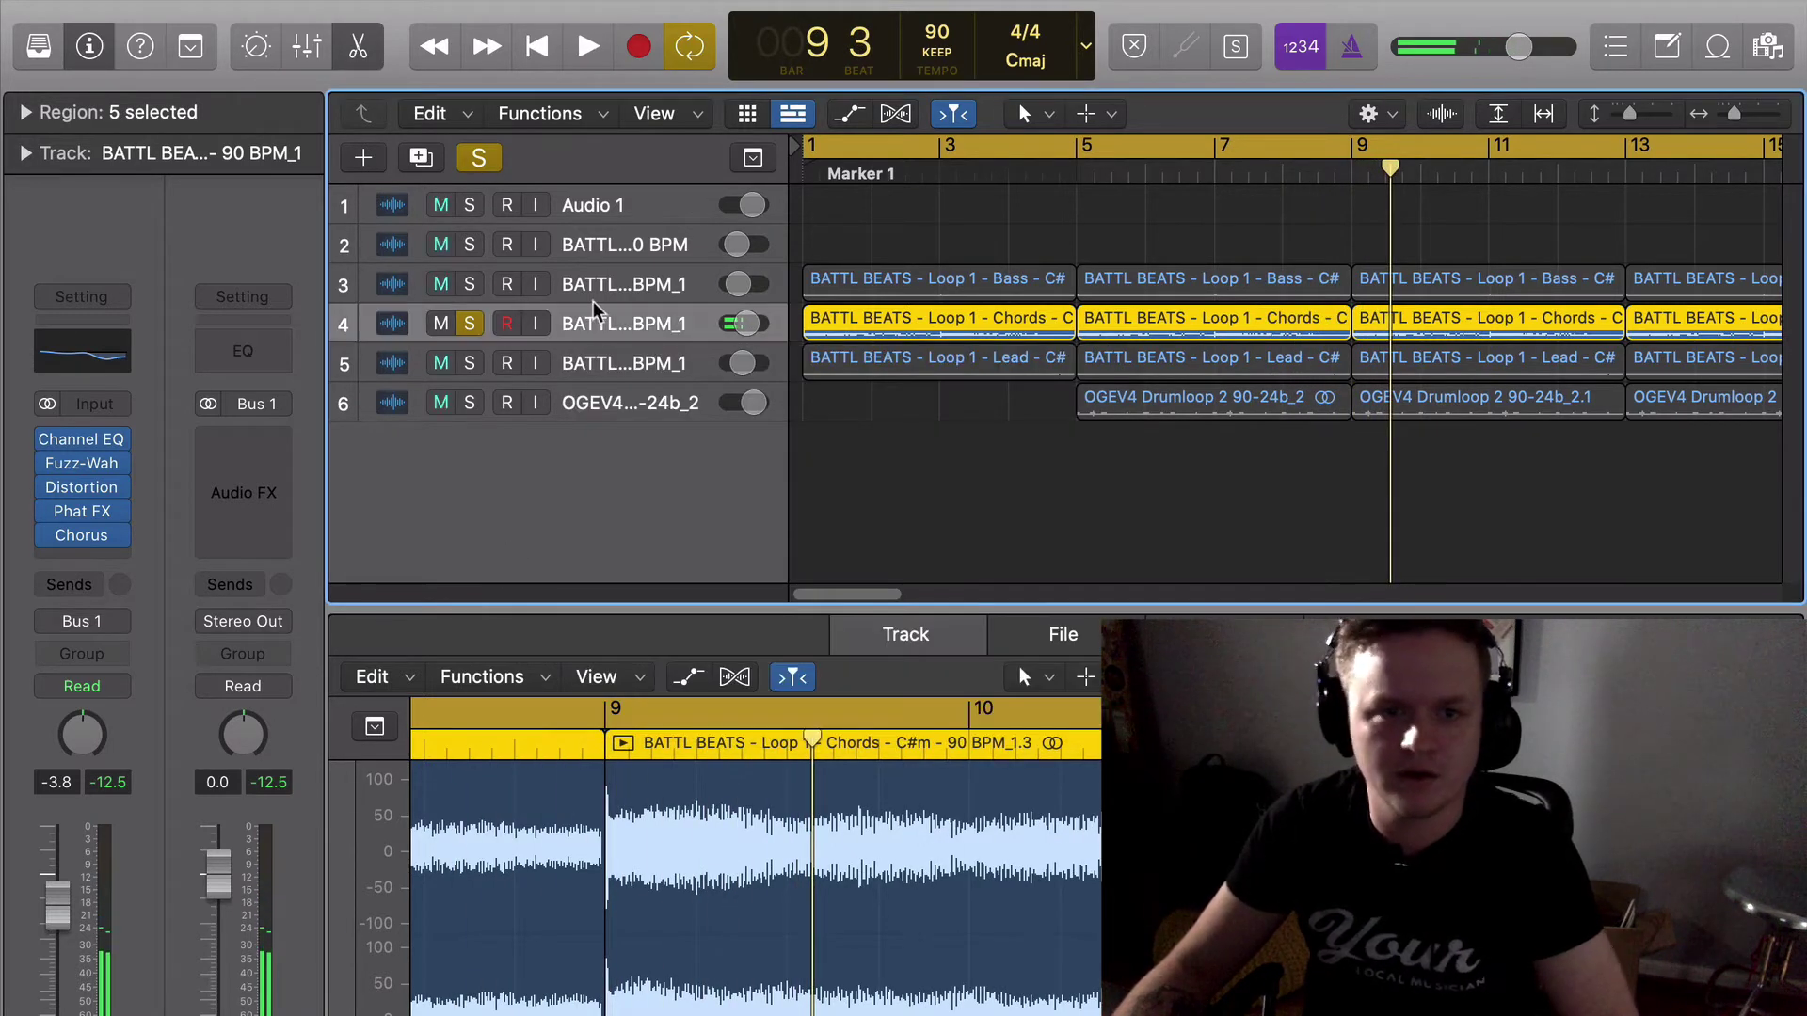
Show the mixer, shrink it so that all tracks are visible, and solo the Bass and Lead tracks alongside the Chords.
{"action": "left_click", "coordinate": [659, 284]}
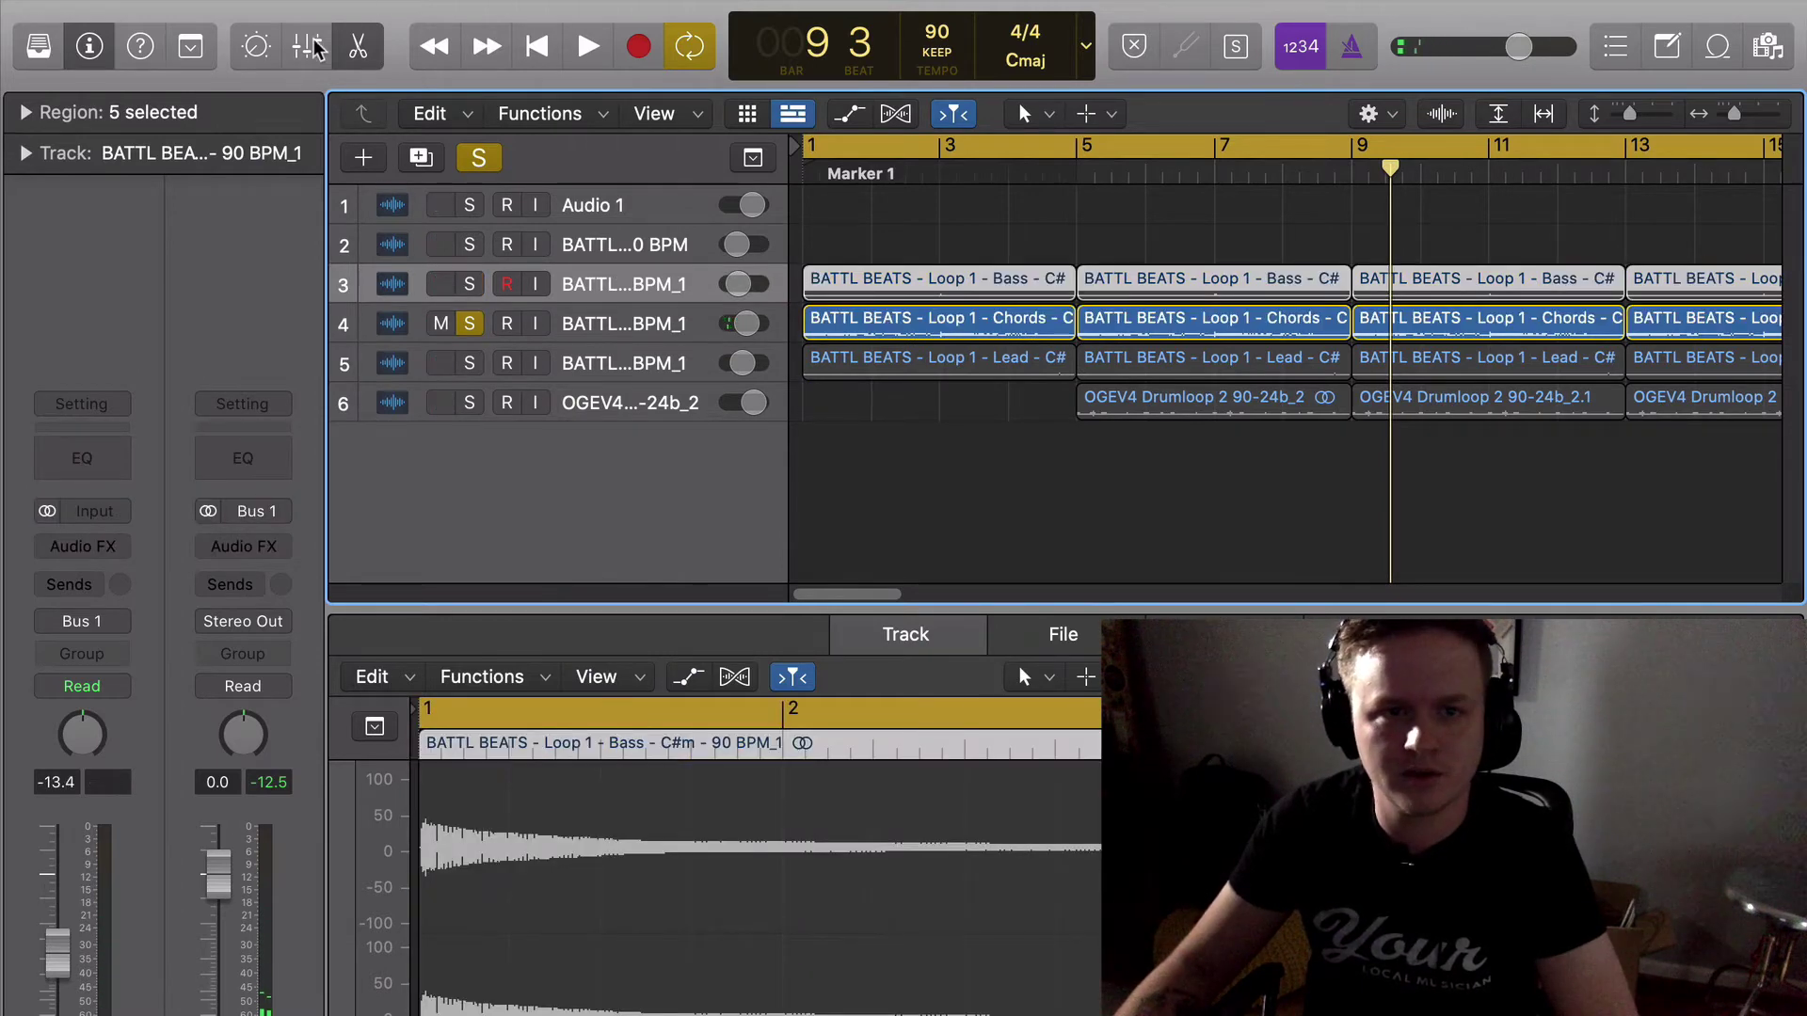
{"action": "left_click", "coordinate": [306, 46]}
{"action": "scroll", "coordinate": [929, 518], "scroll_direction": "up", "scroll_amount": 3}
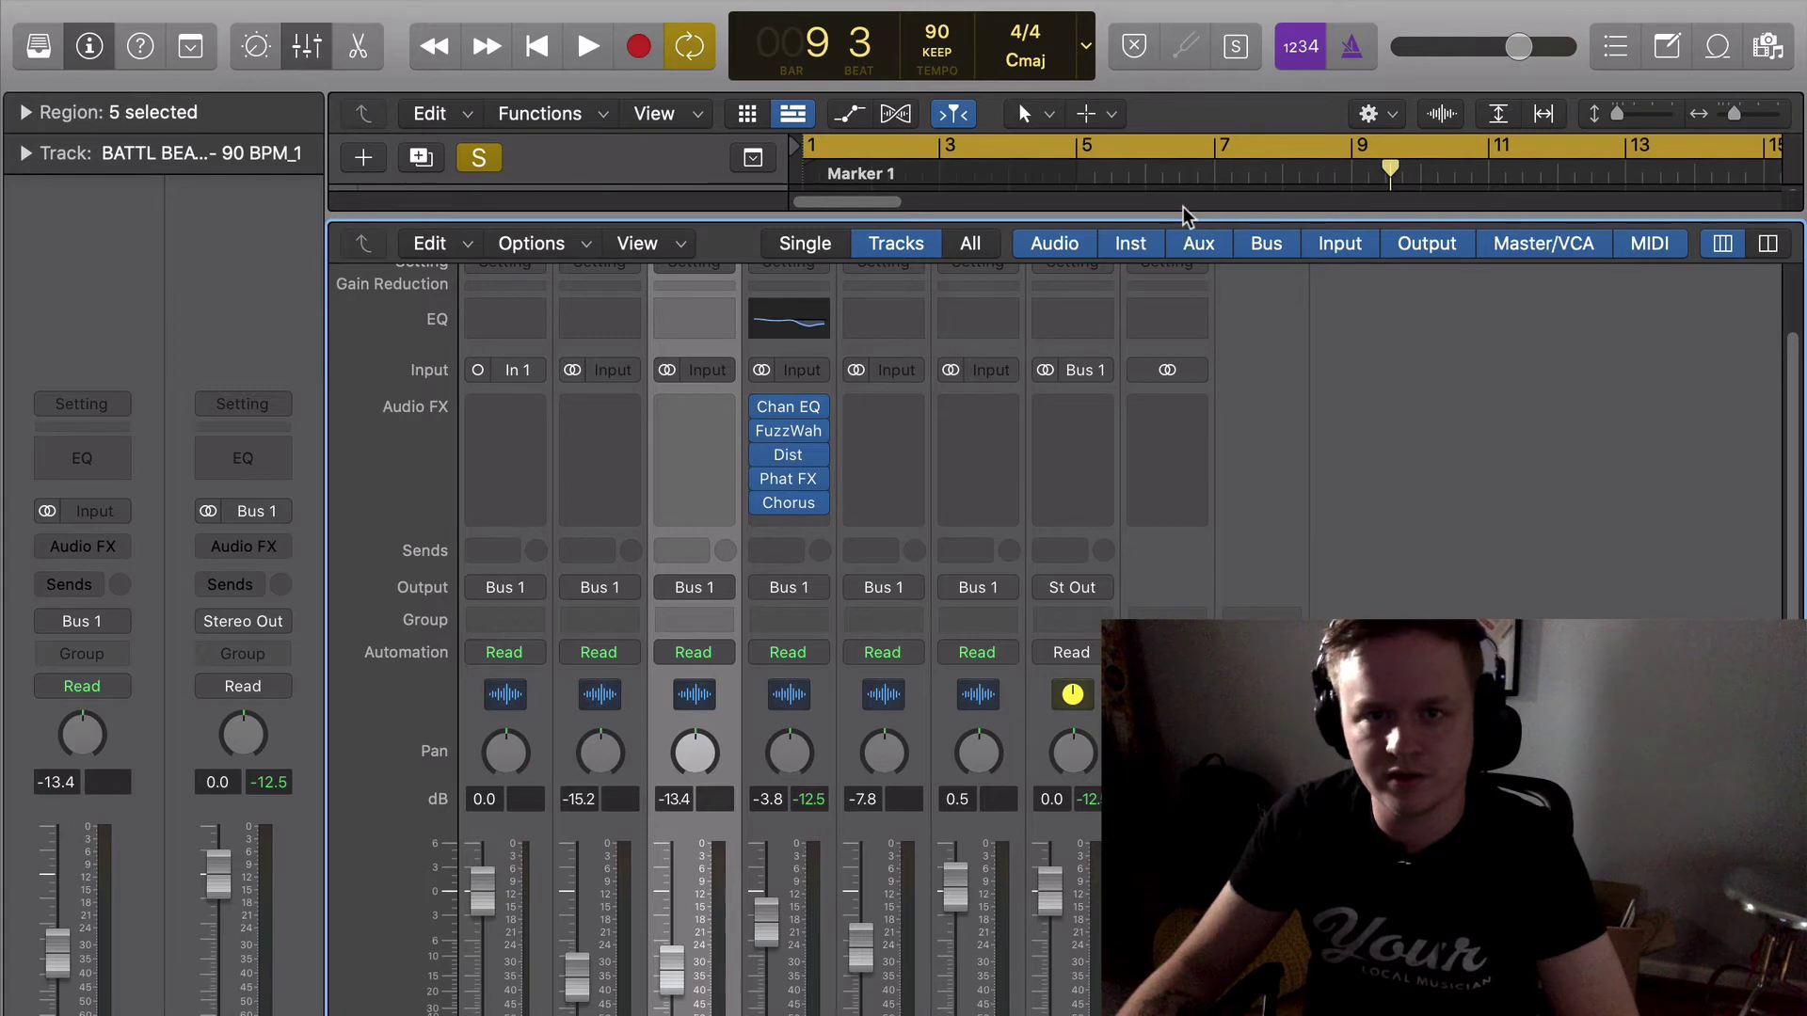
{"action": "left_click_drag", "start_coordinate": [1184, 218], "coordinate": [1222, 569]}
{"action": "left_click", "coordinate": [469, 284]}
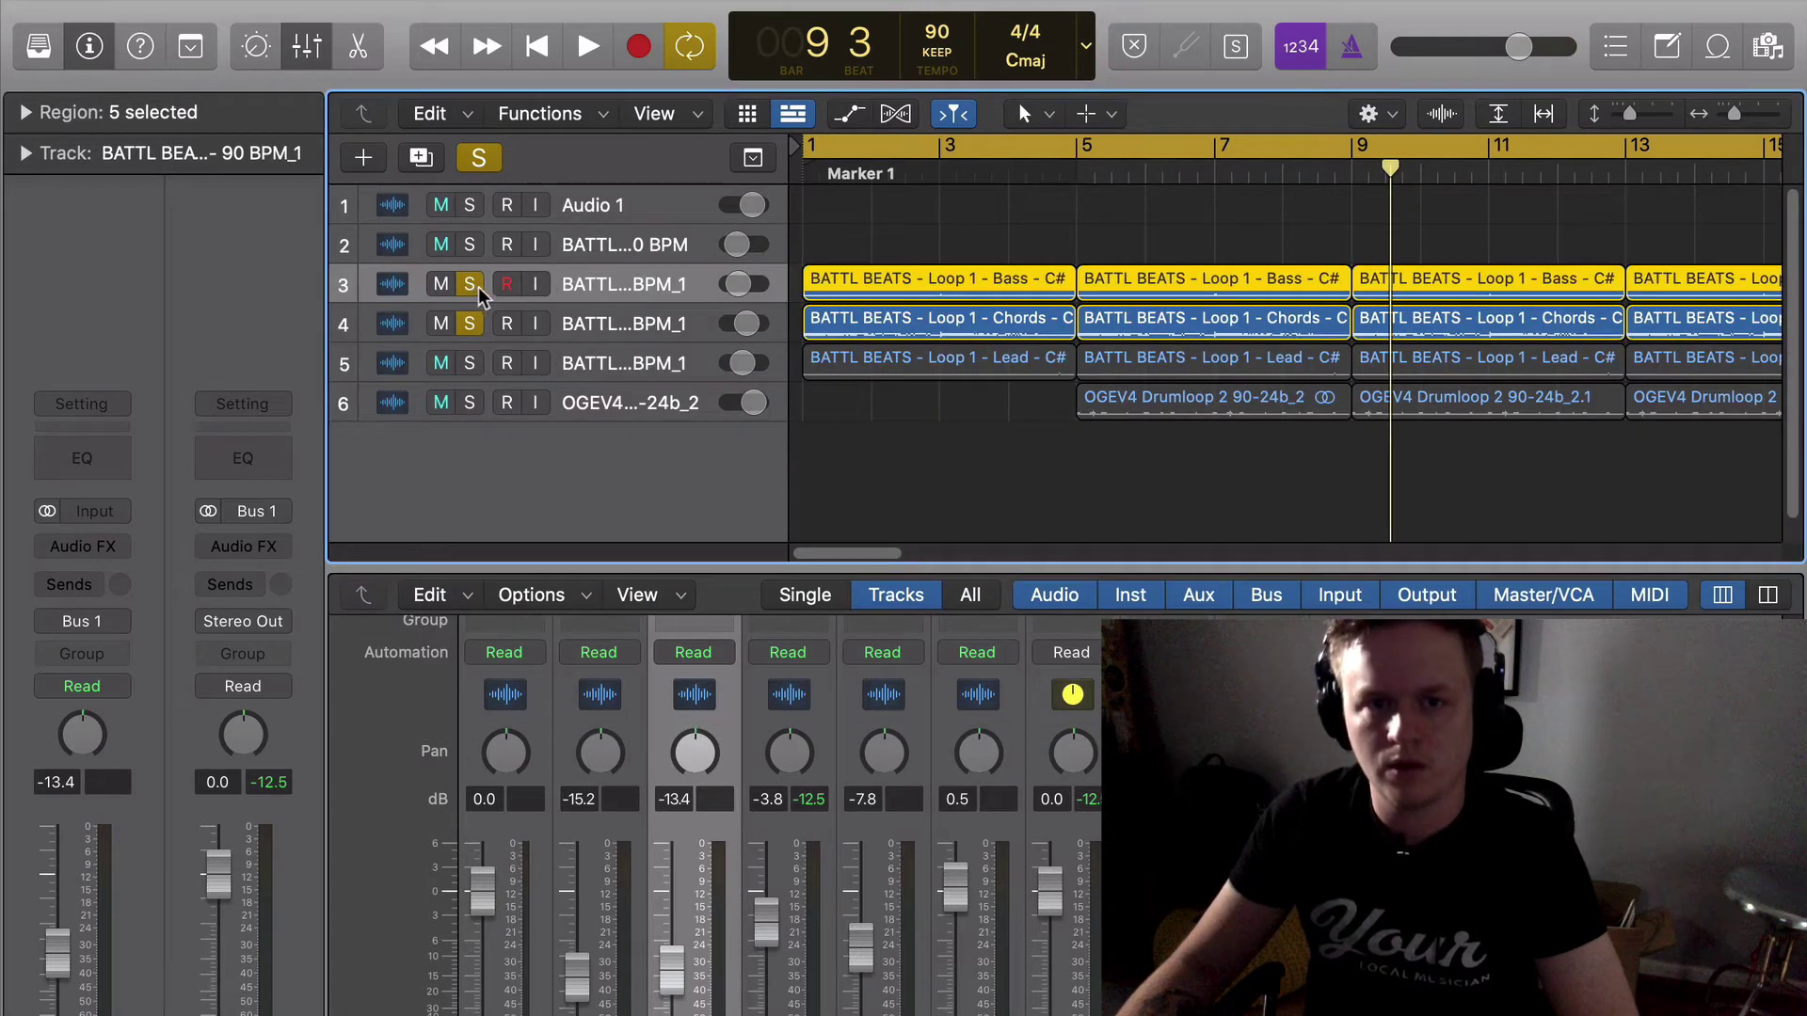
{"action": "left_click", "coordinate": [469, 363]}
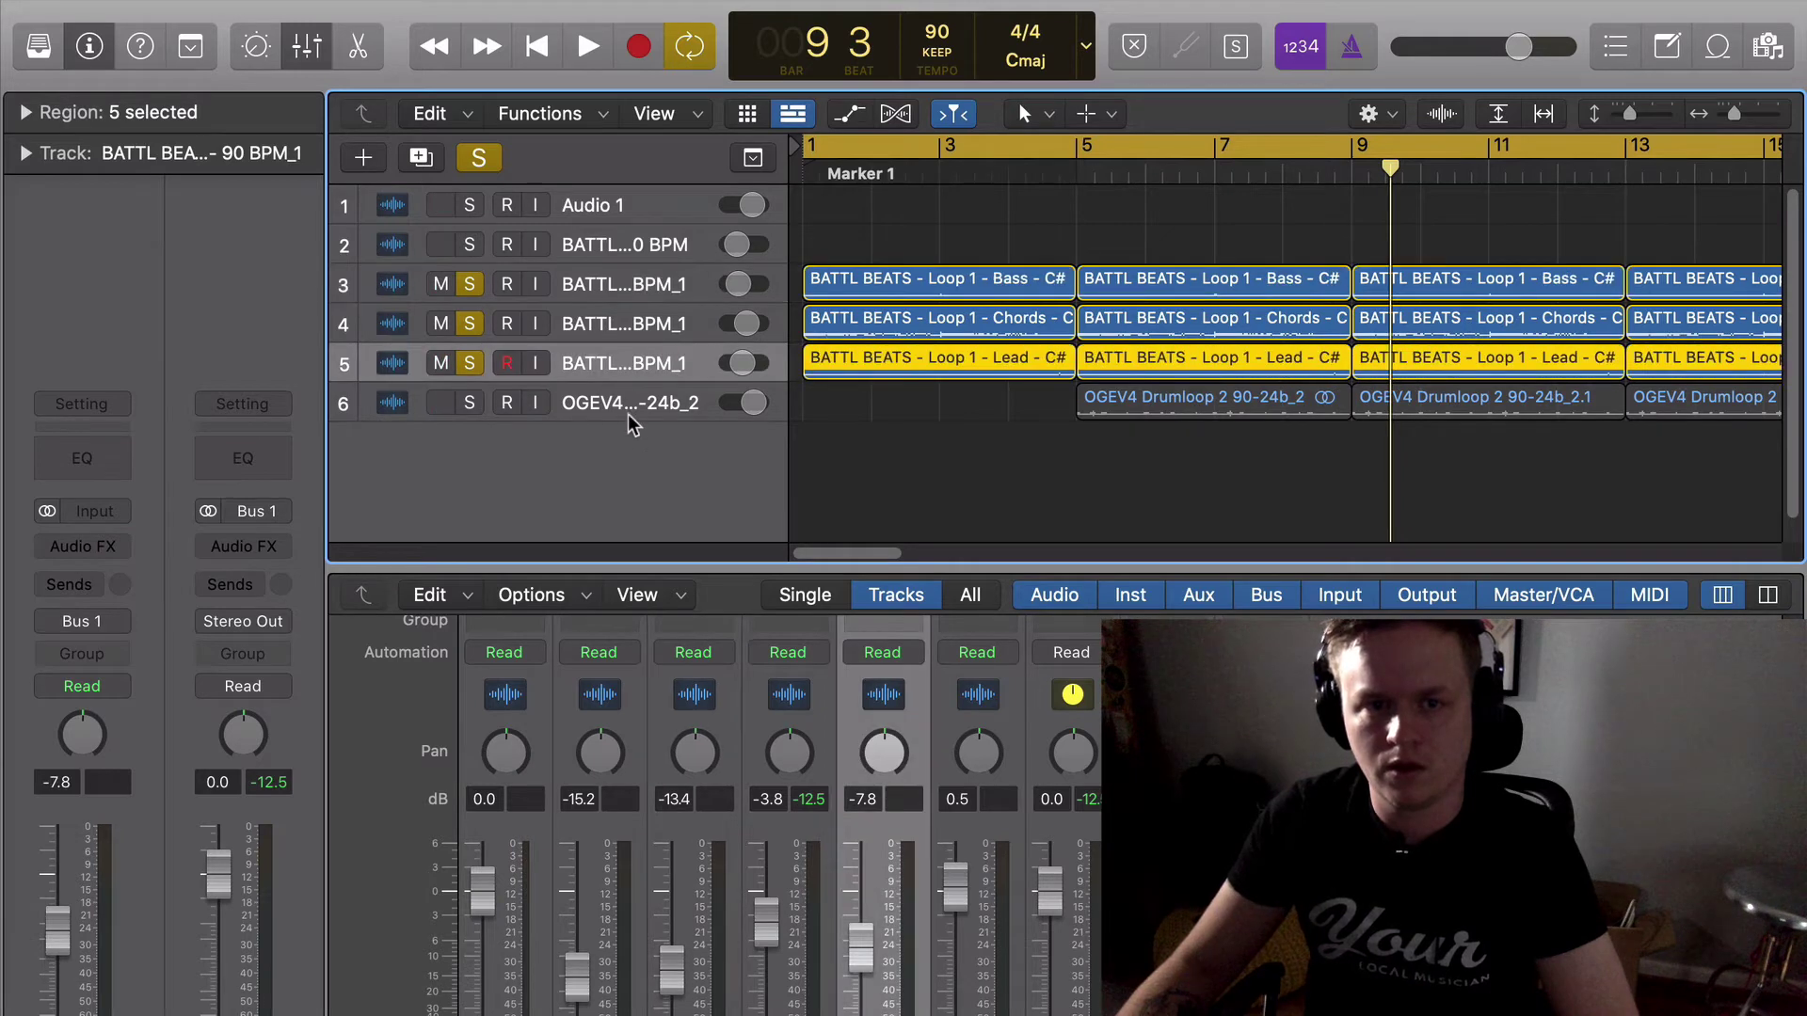
Copy the Channel EQ, Fuzz-Wah, Distortion, Phat FX and Chorus from the Chords channel to the same slots on the Lead channel.
{"action": "scroll", "coordinate": [1092, 978], "scroll_direction": "up", "scroll_amount": 5}
{"action": "scroll", "coordinate": [1060, 851], "scroll_direction": "up", "scroll_amount": 3}
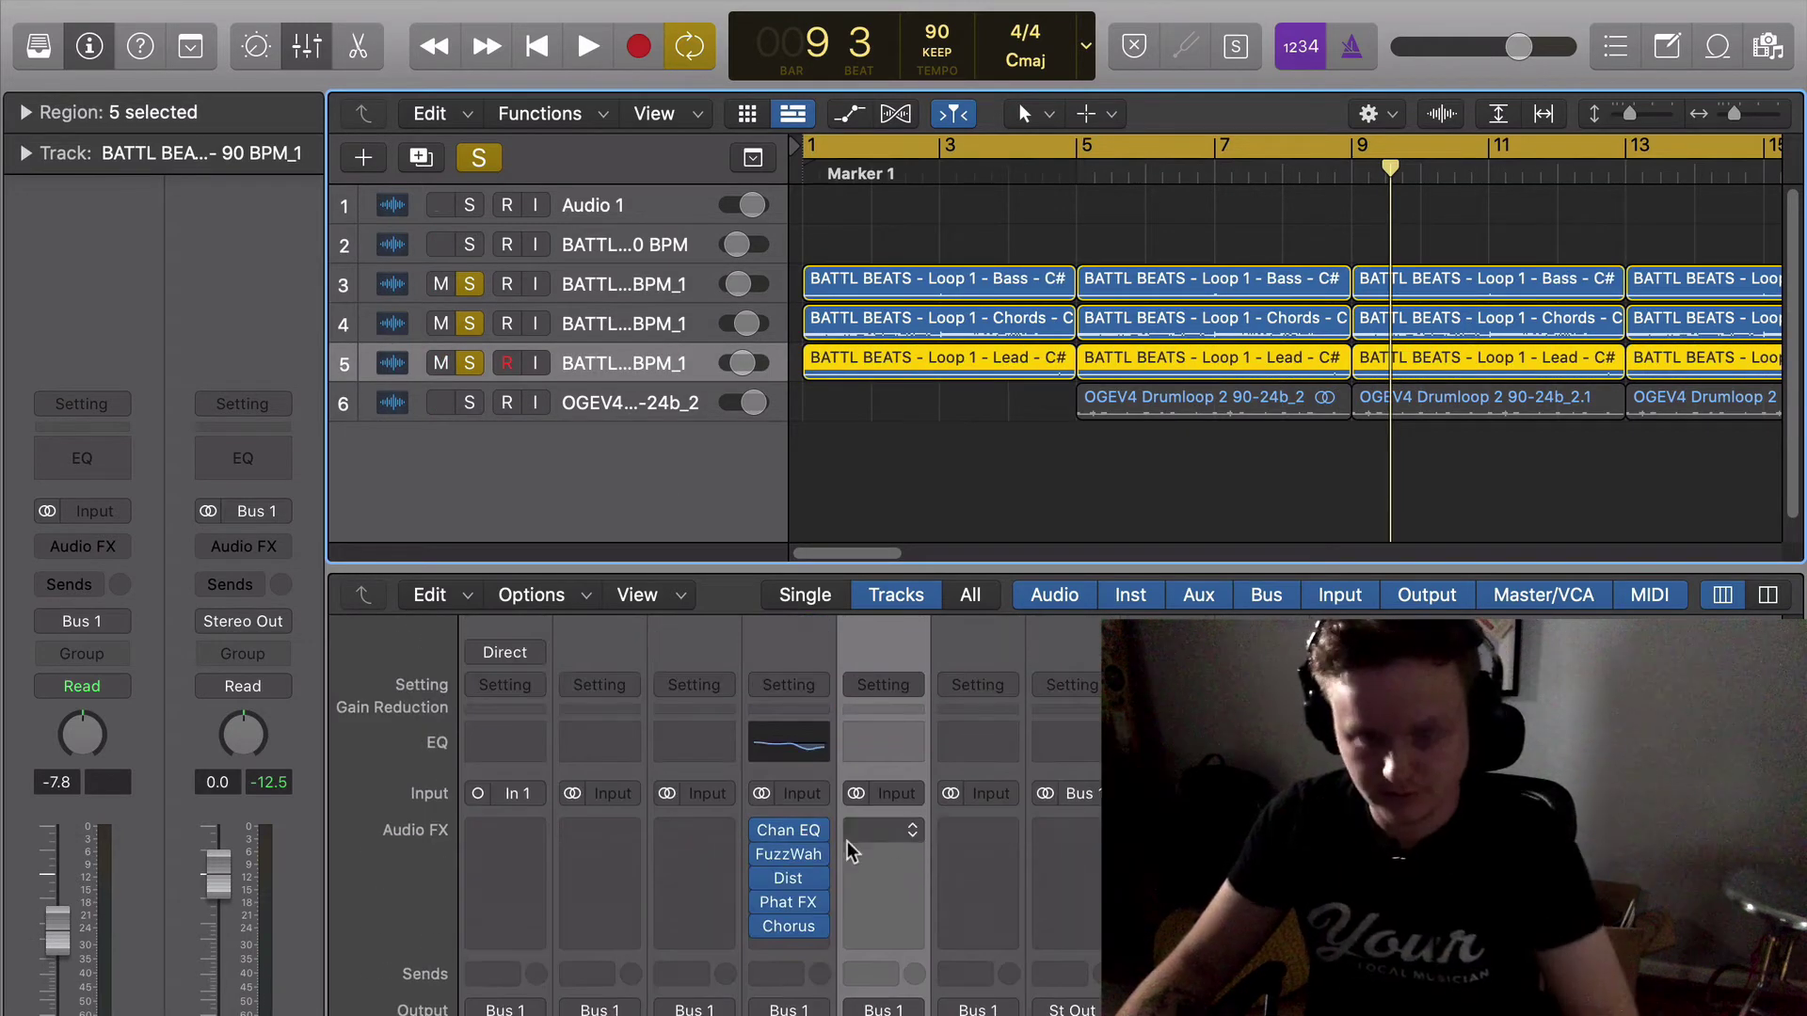
{"action": "mouse_move", "coordinate": [769, 836]}
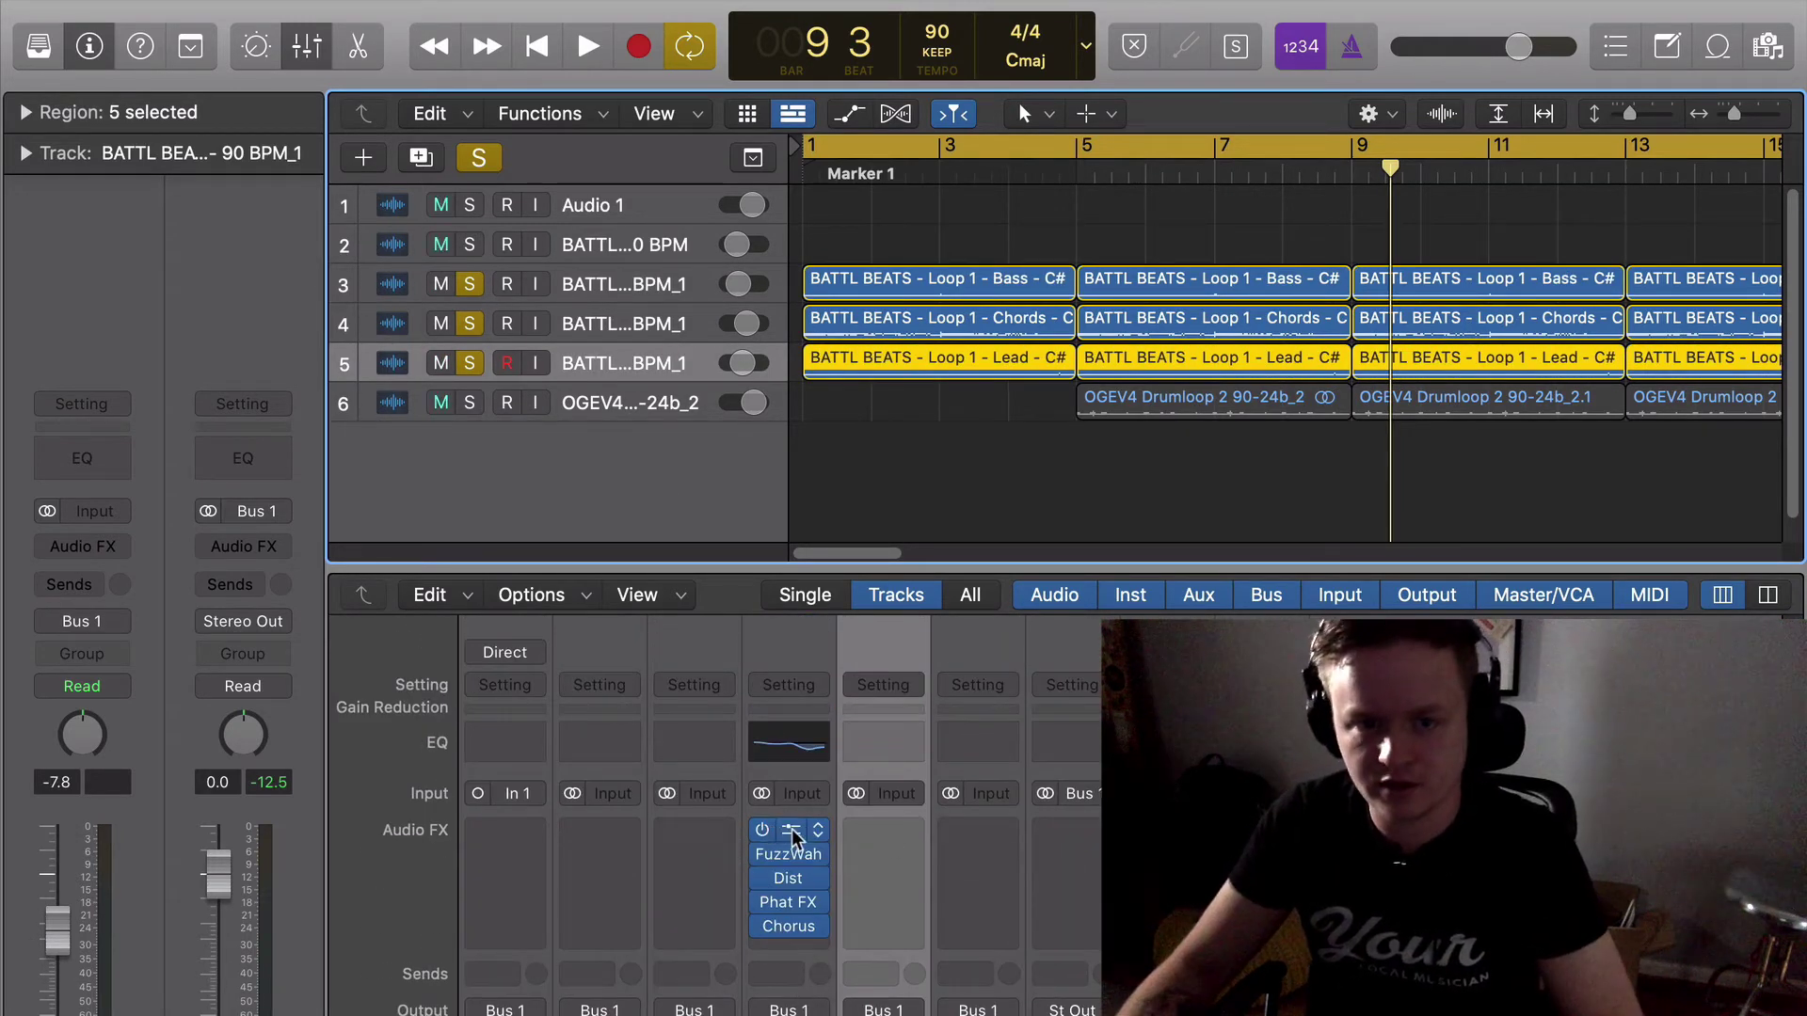
{"action": "left_click_drag", "start_coordinate": [791, 836], "coordinate": [894, 832]}
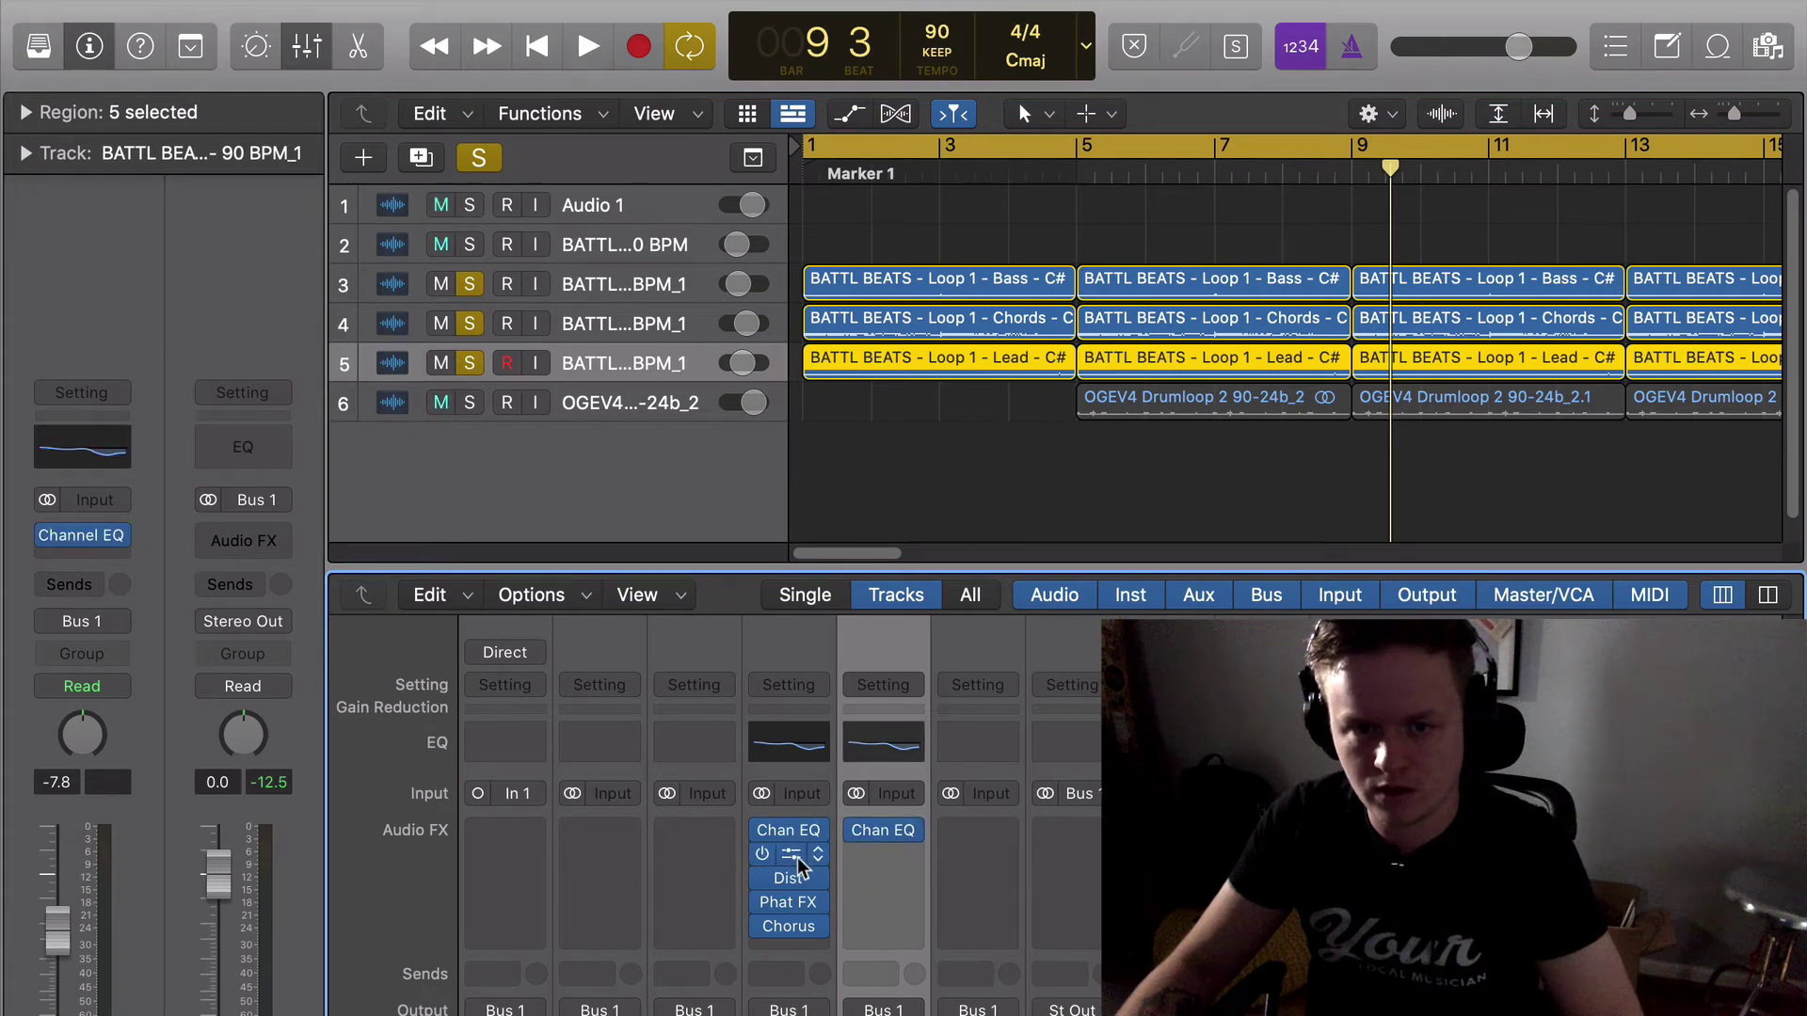
{"action": "left_click_drag", "start_coordinate": [793, 860], "coordinate": [873, 881]}
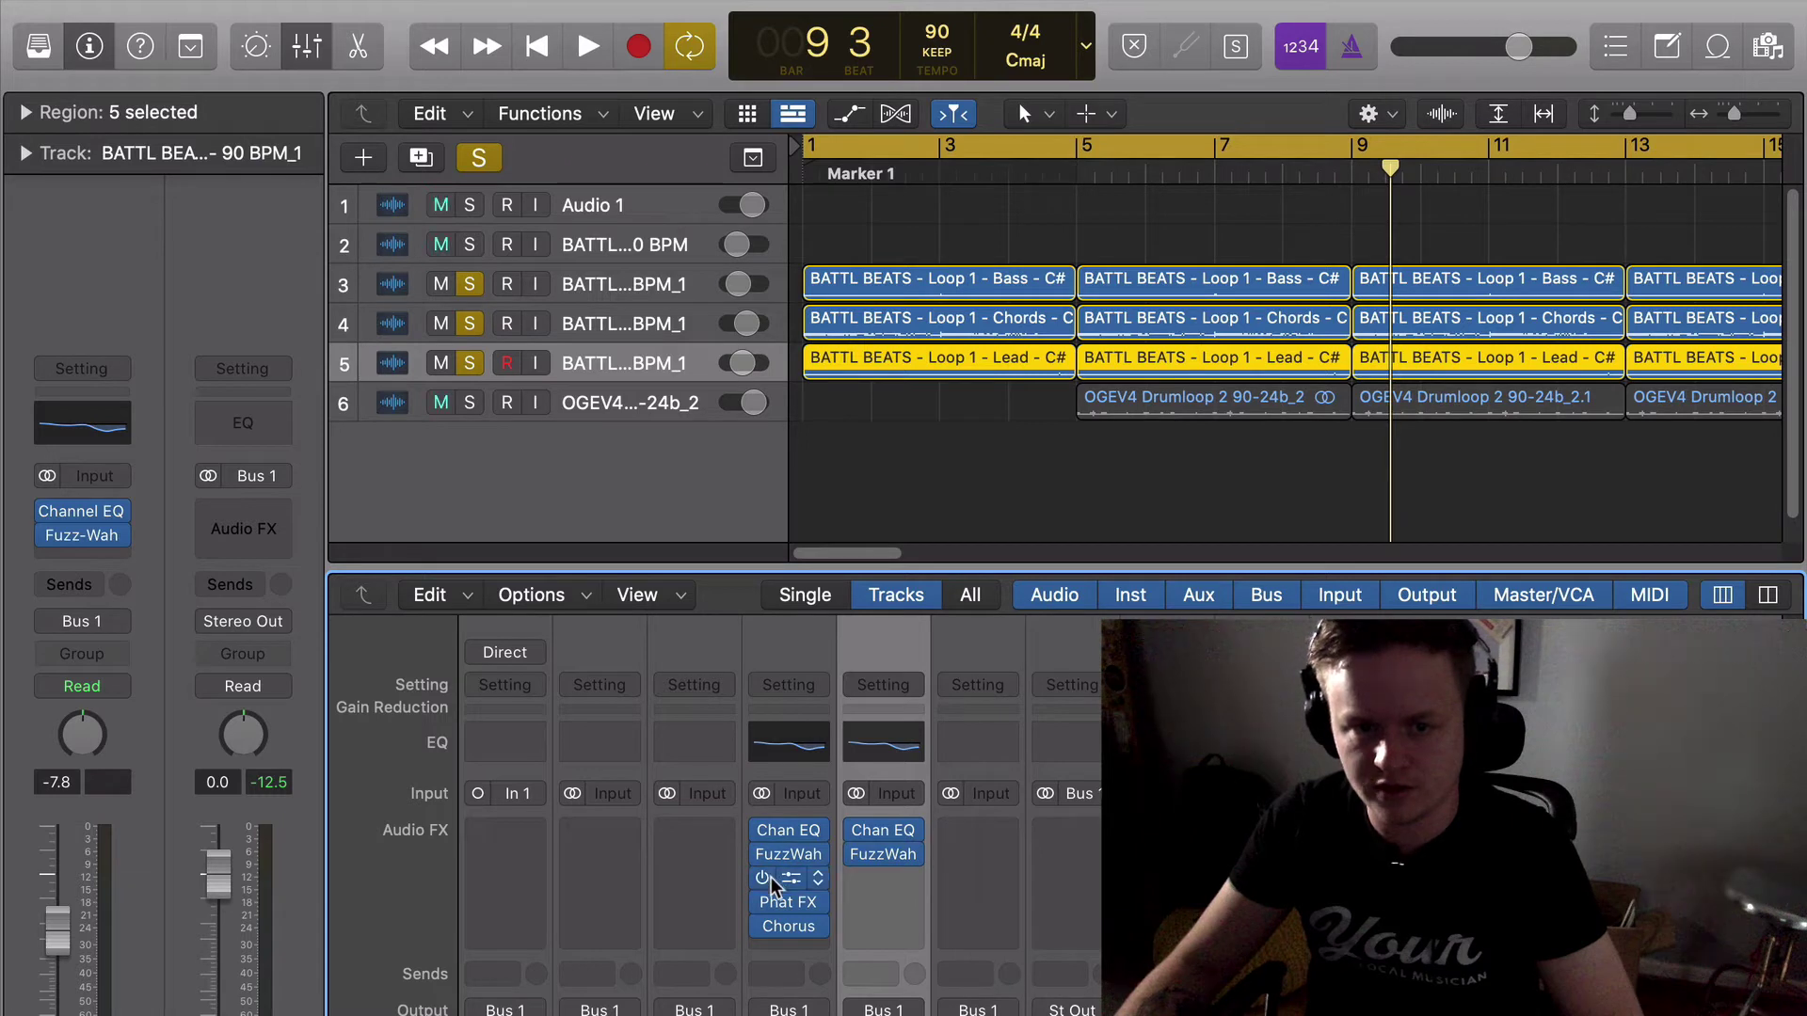
{"action": "left_click", "coordinate": [764, 877]}
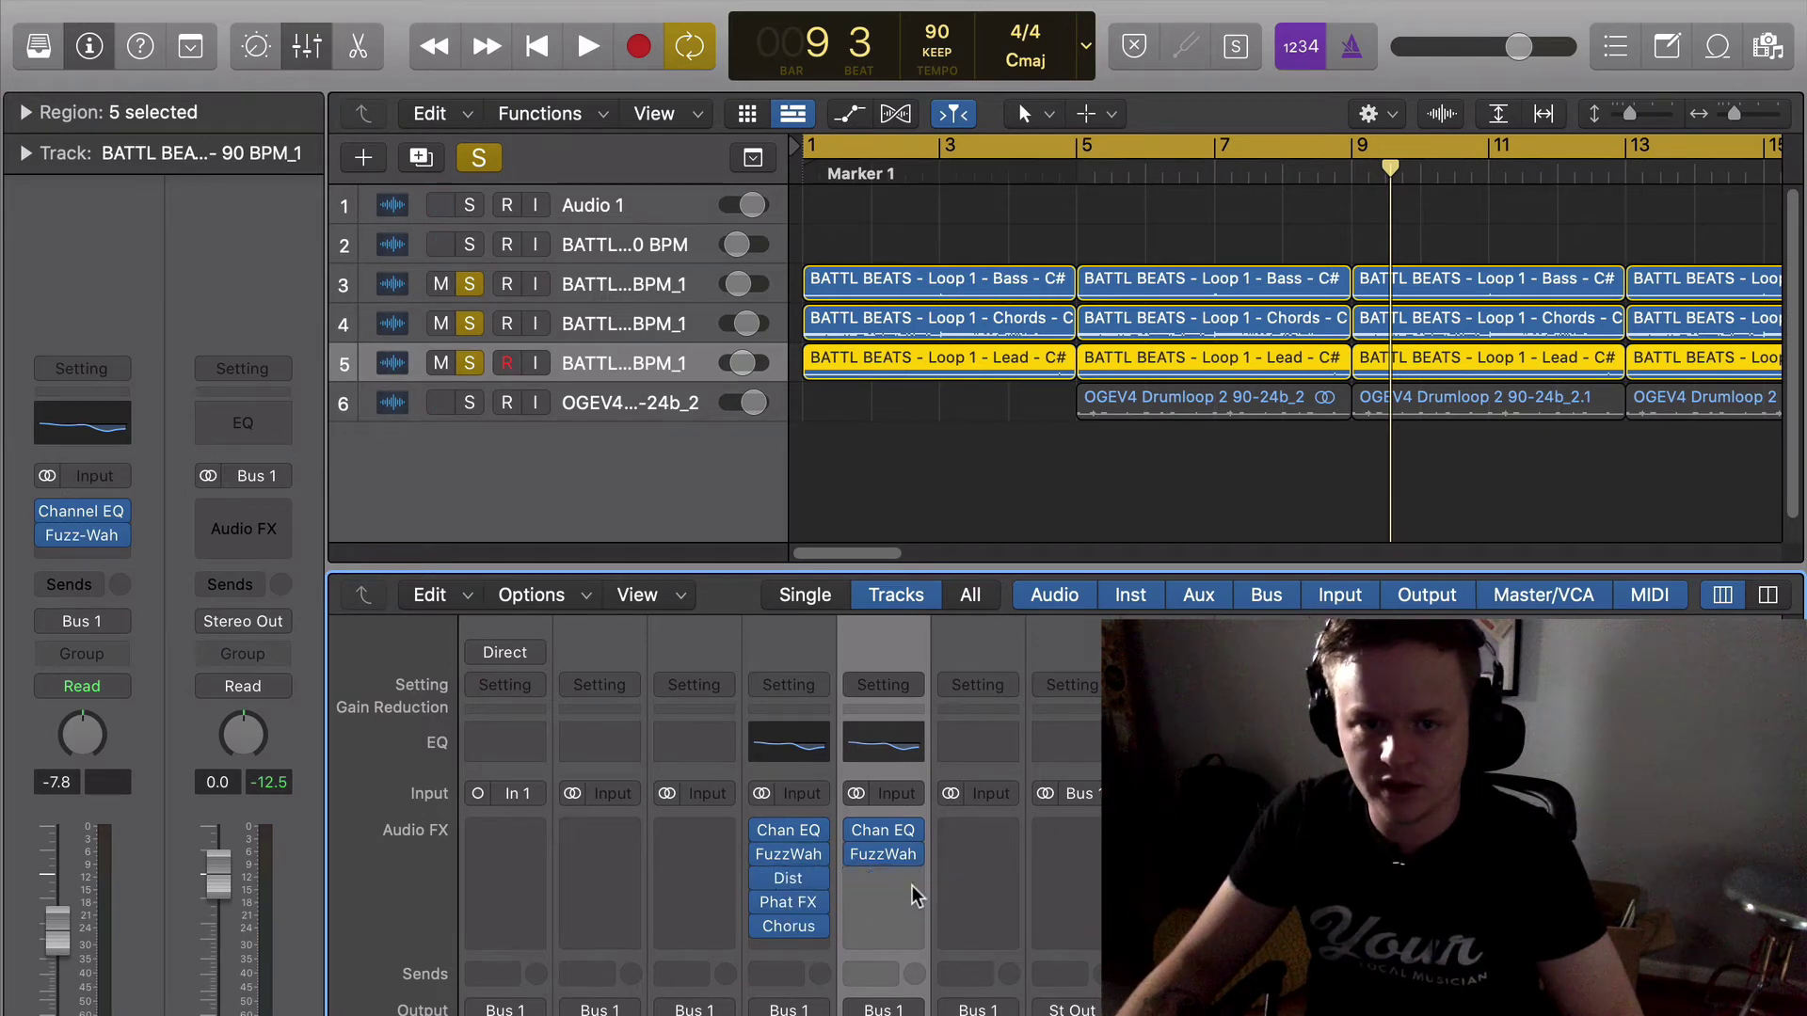
{"action": "left_click_drag", "start_coordinate": [915, 893], "coordinate": [903, 885]}
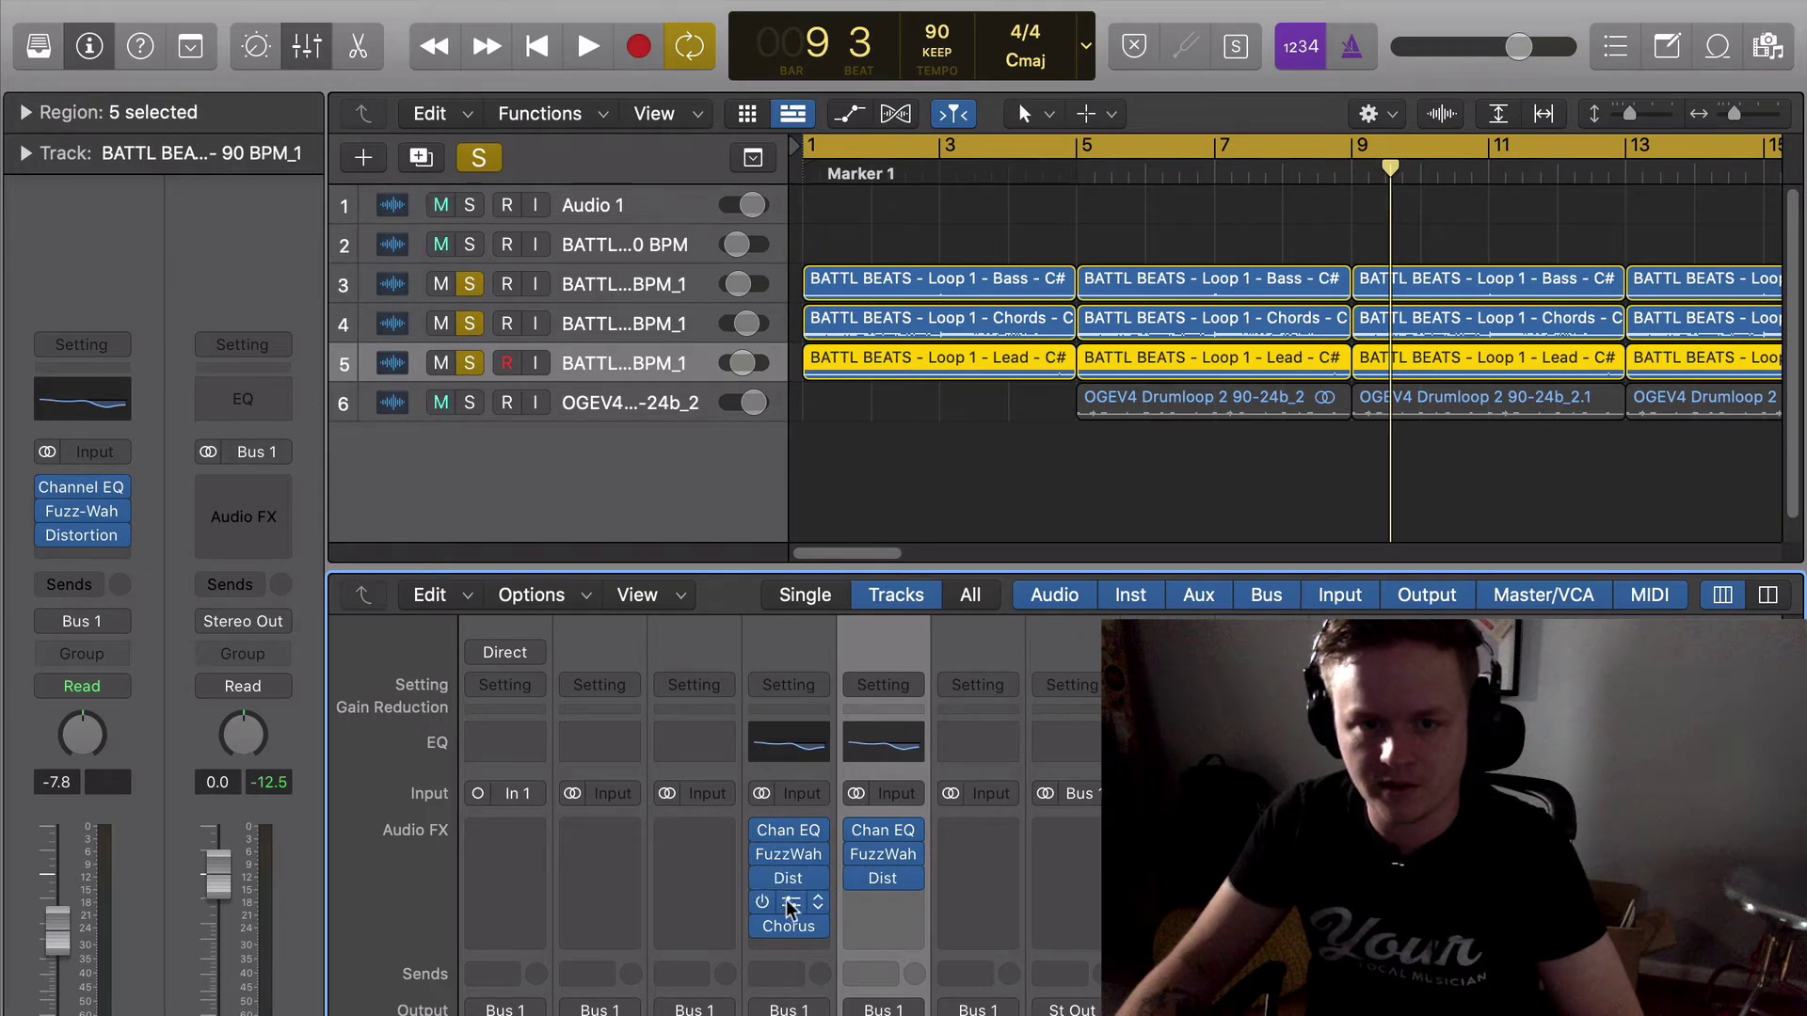
{"action": "left_click_drag", "start_coordinate": [883, 915], "coordinate": [878, 918]}
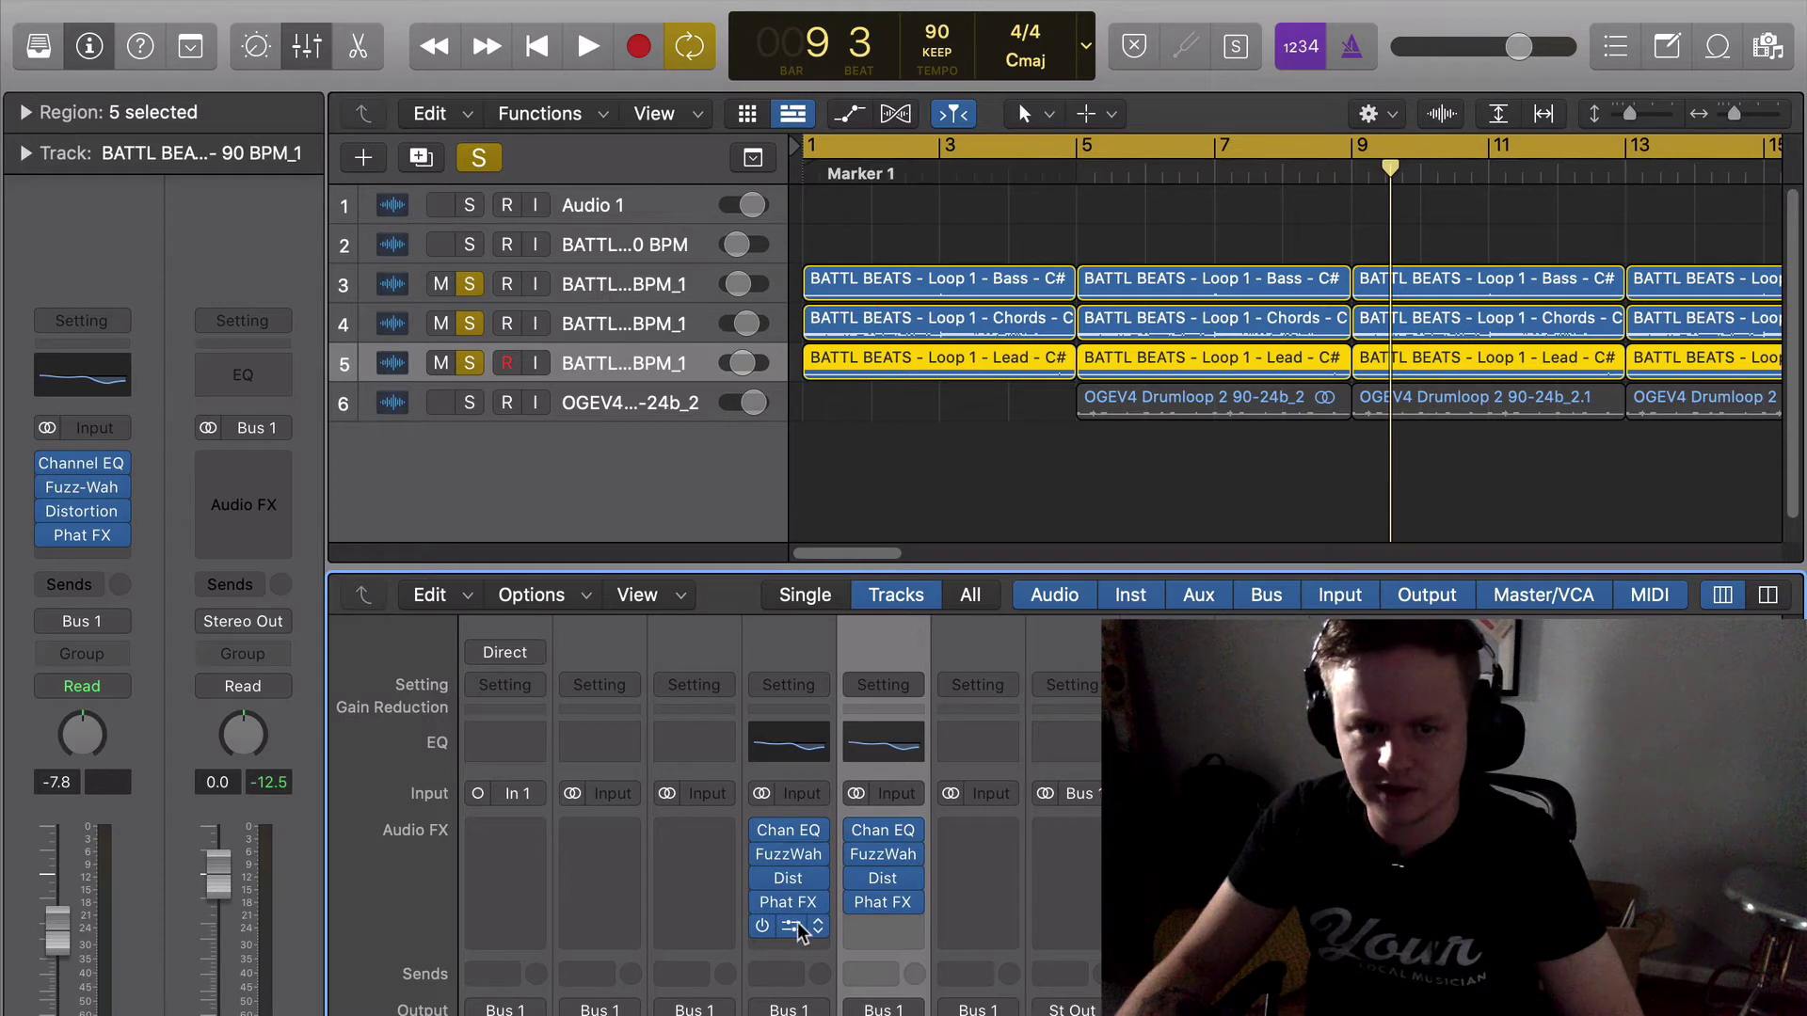
{"action": "left_click_drag", "start_coordinate": [889, 930], "coordinate": [892, 932]}
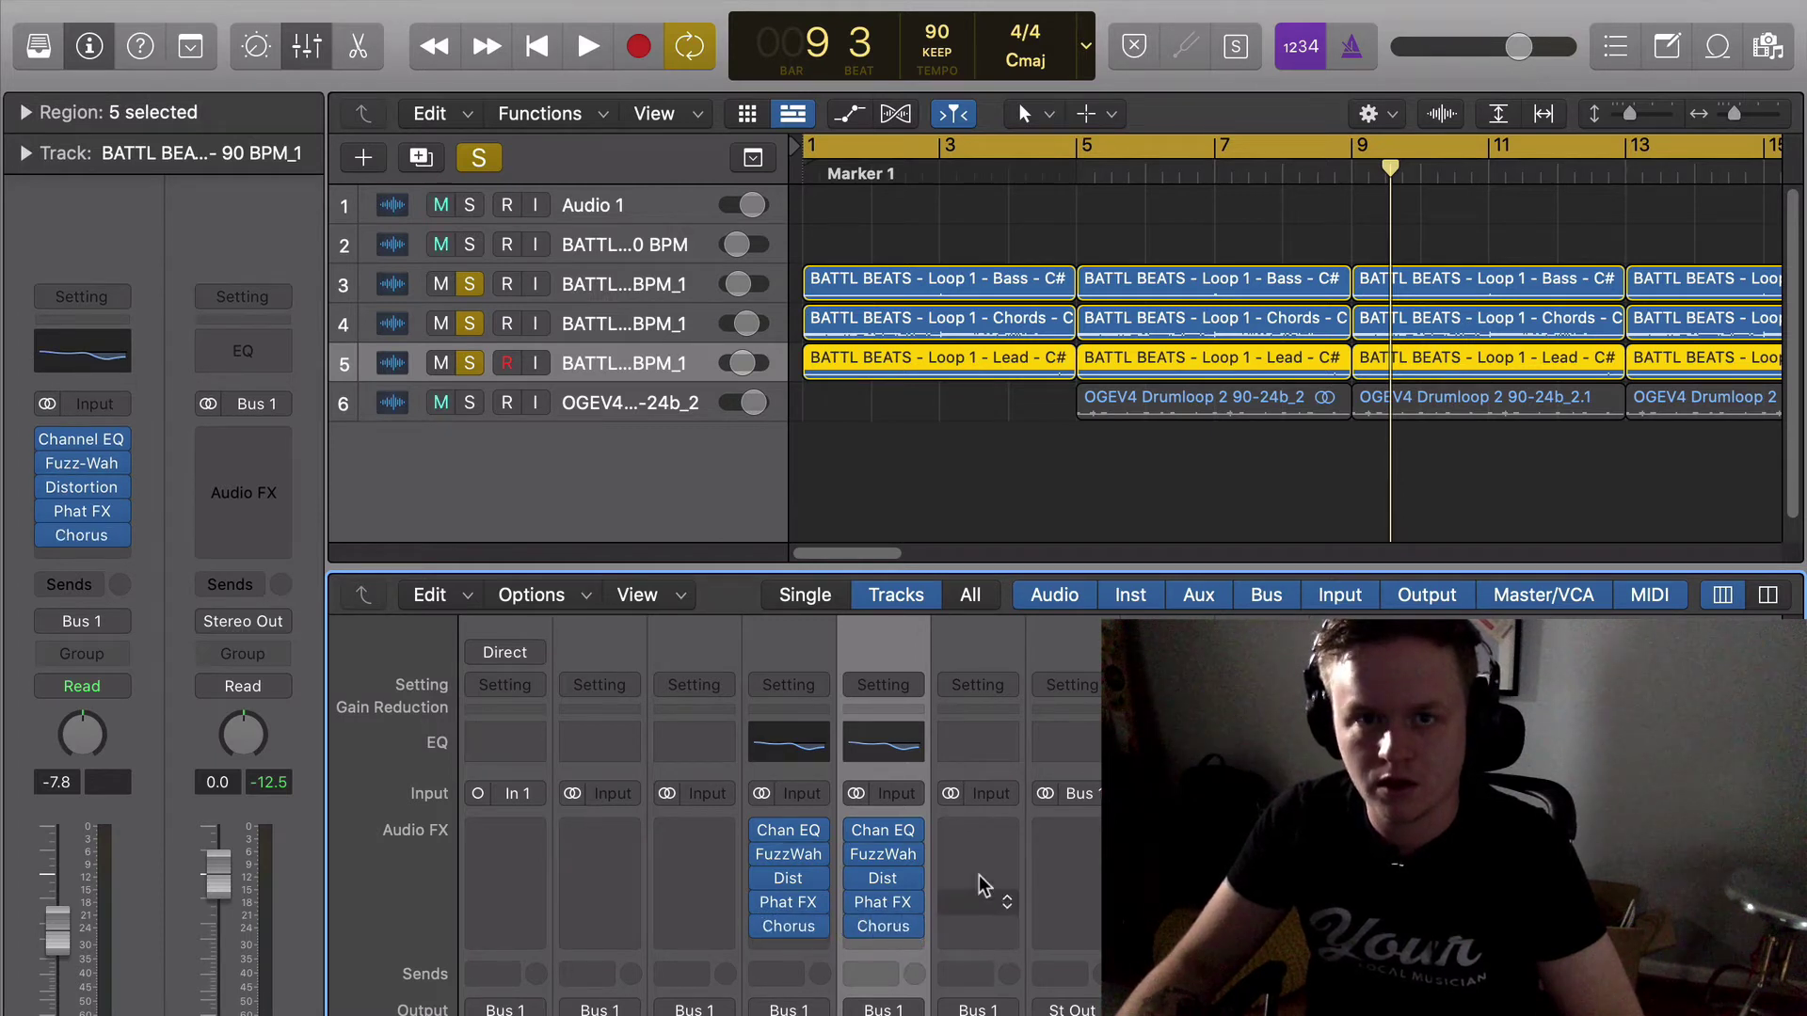
Play the soloed loops from bar 1, bypass the Channel EQ, Fuzz-Wah and Distortion on the Lead channel, and stop playback.
{"action": "key", "text": "space"}
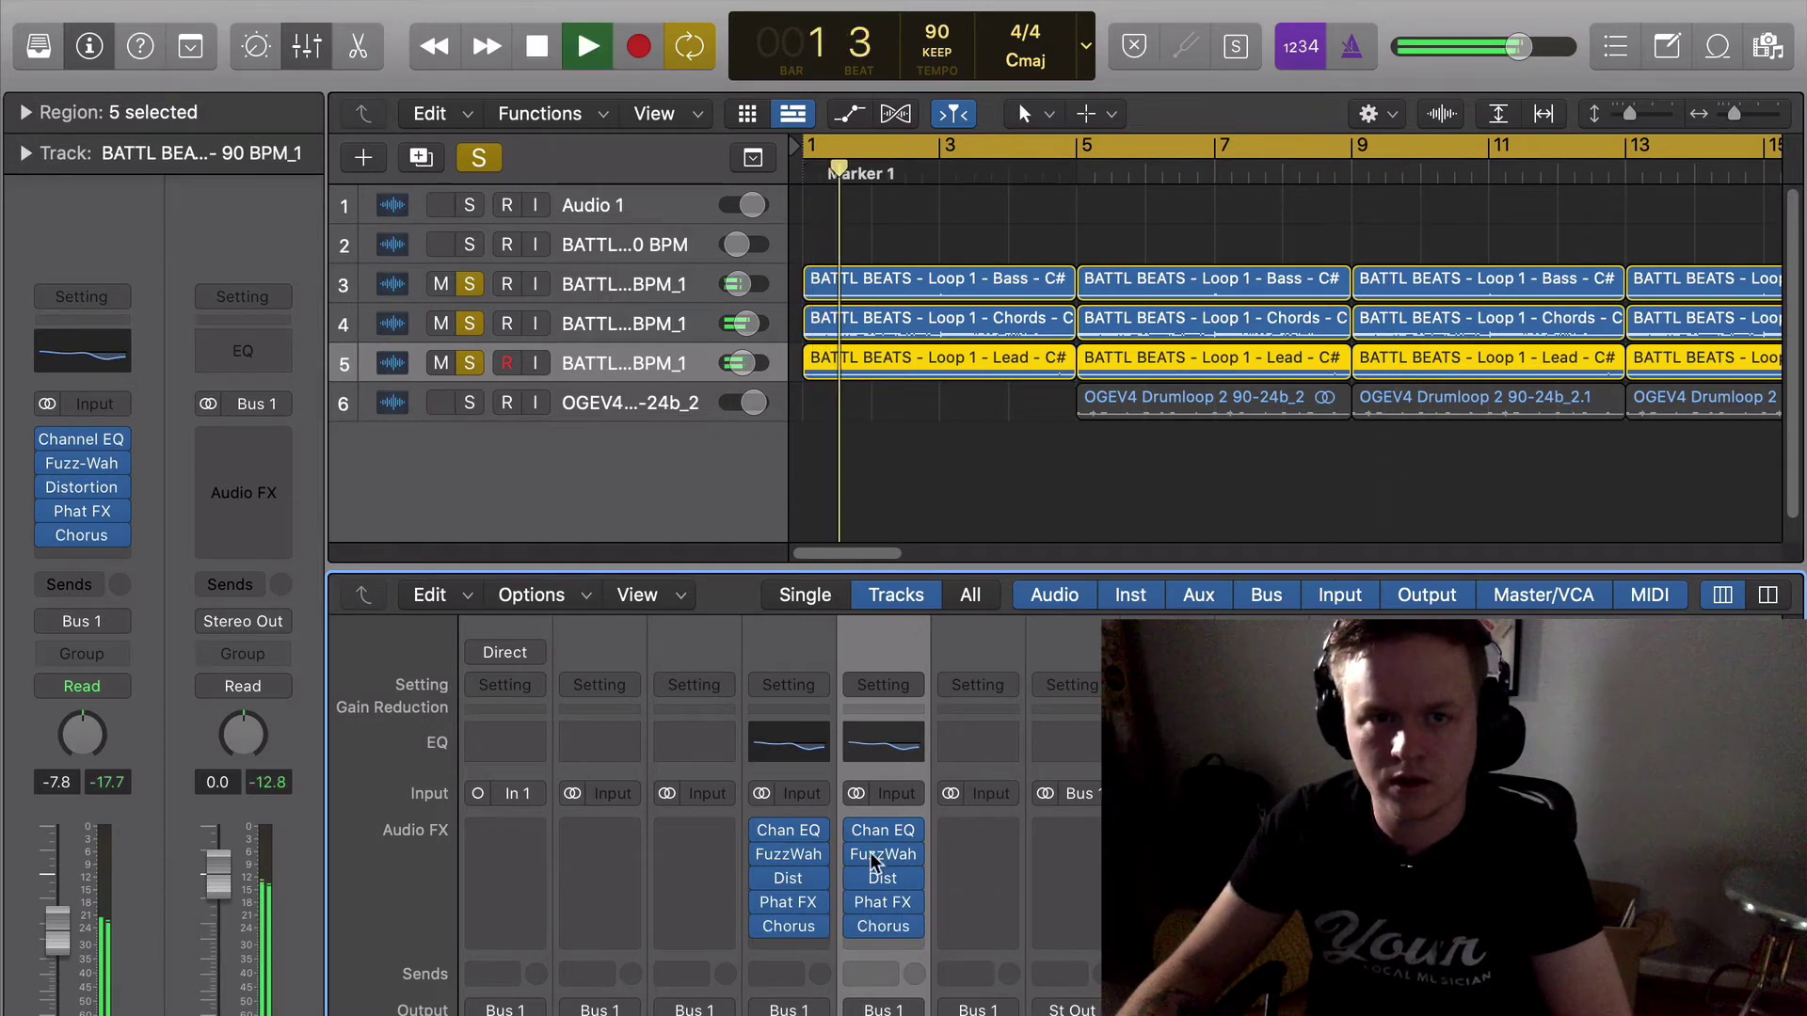
{"action": "left_click", "coordinate": [612, 288]}
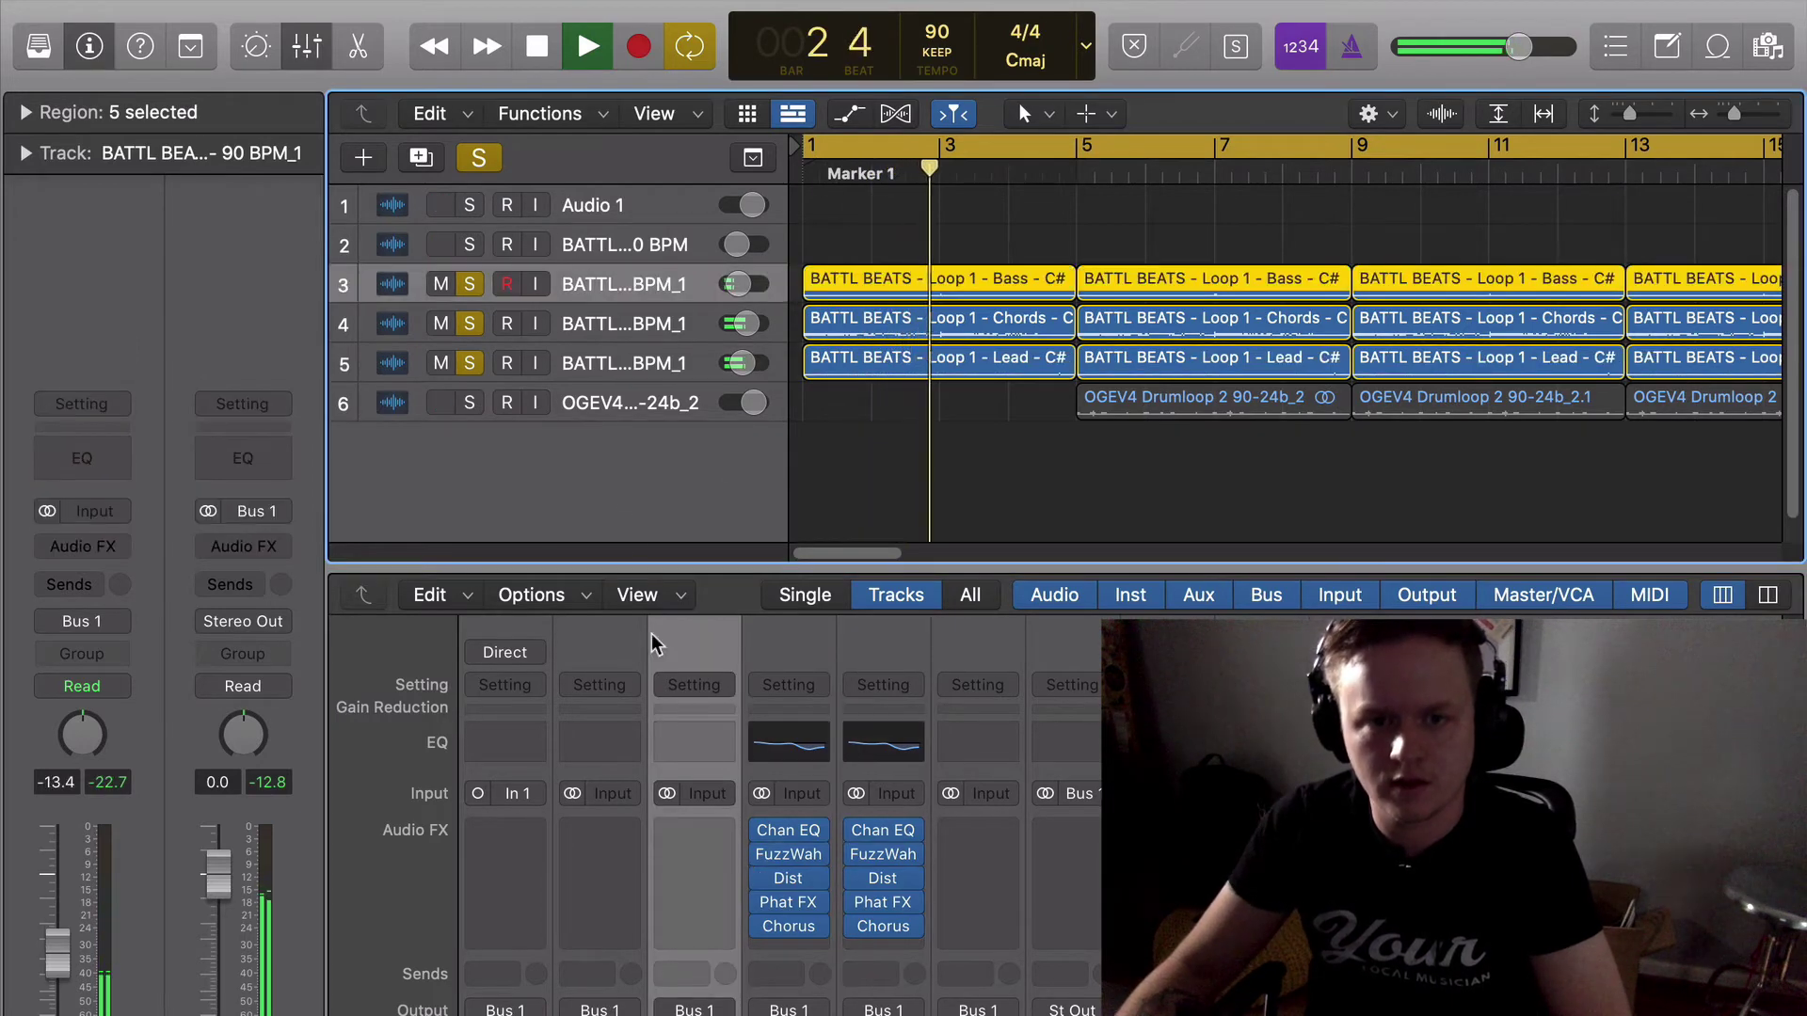
{"action": "left_click", "coordinate": [626, 364]}
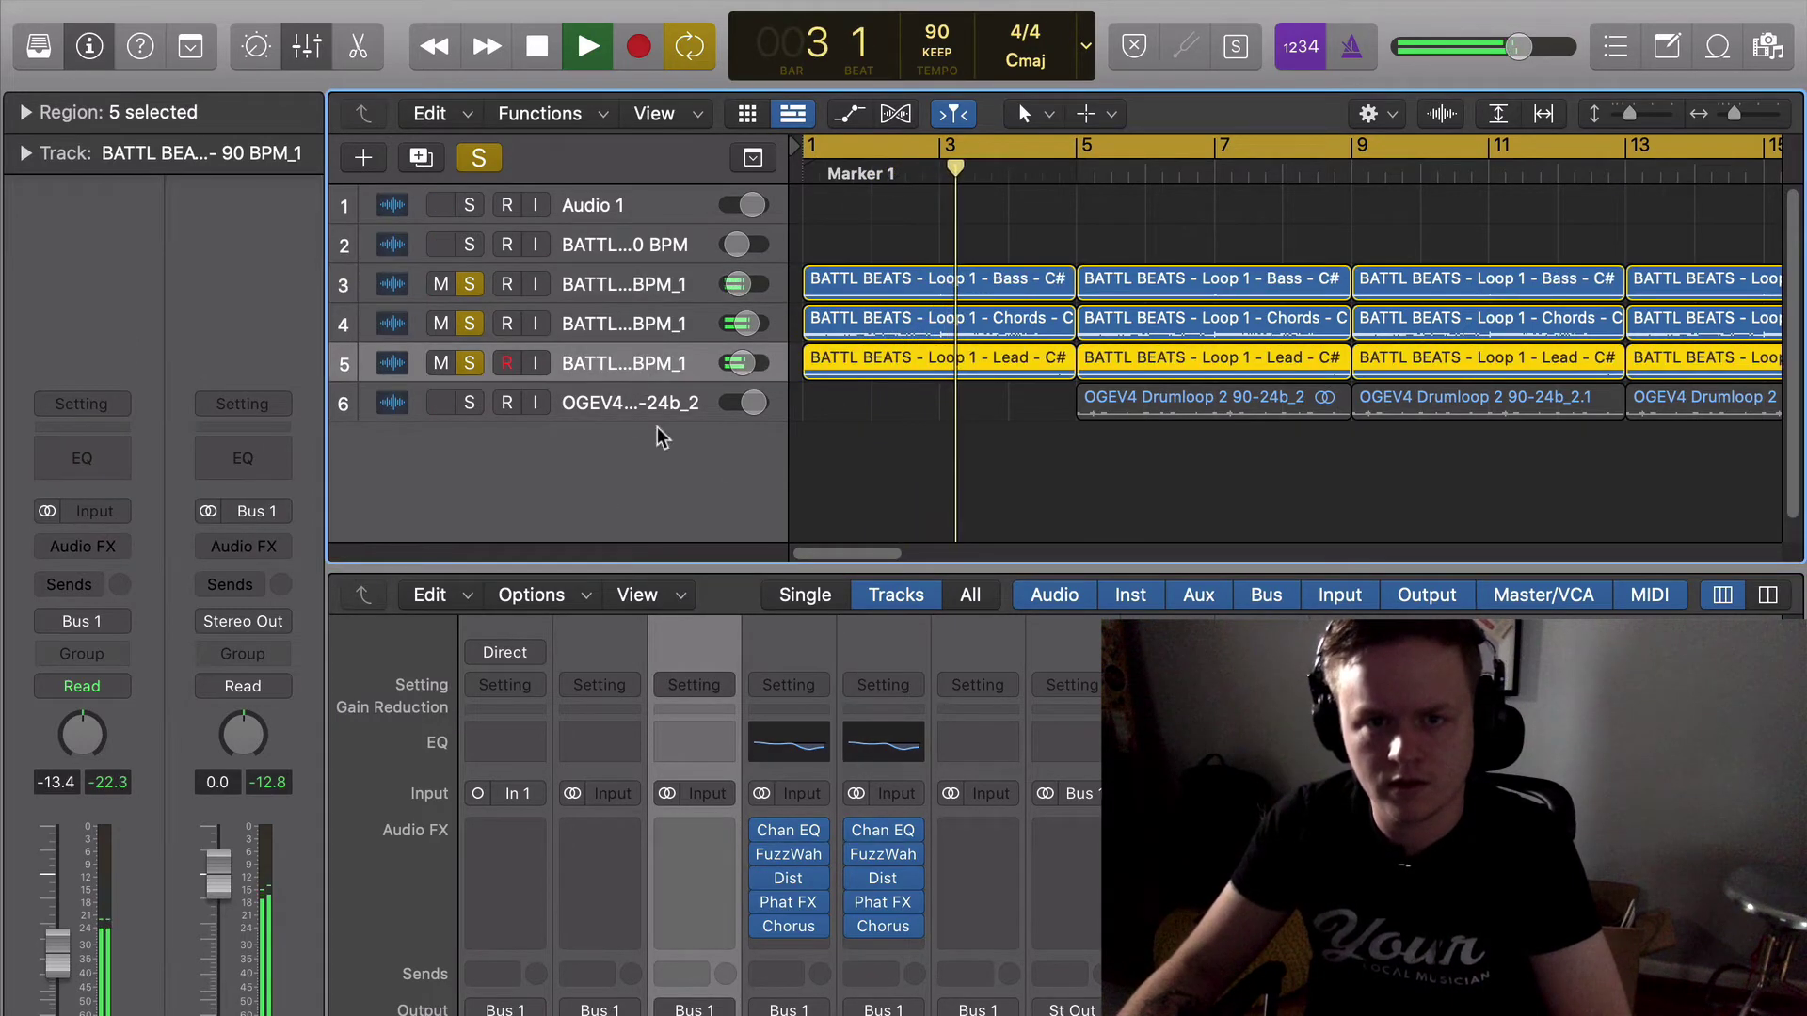
{"action": "left_click", "coordinate": [856, 830]}
{"action": "left_click", "coordinate": [856, 854]}
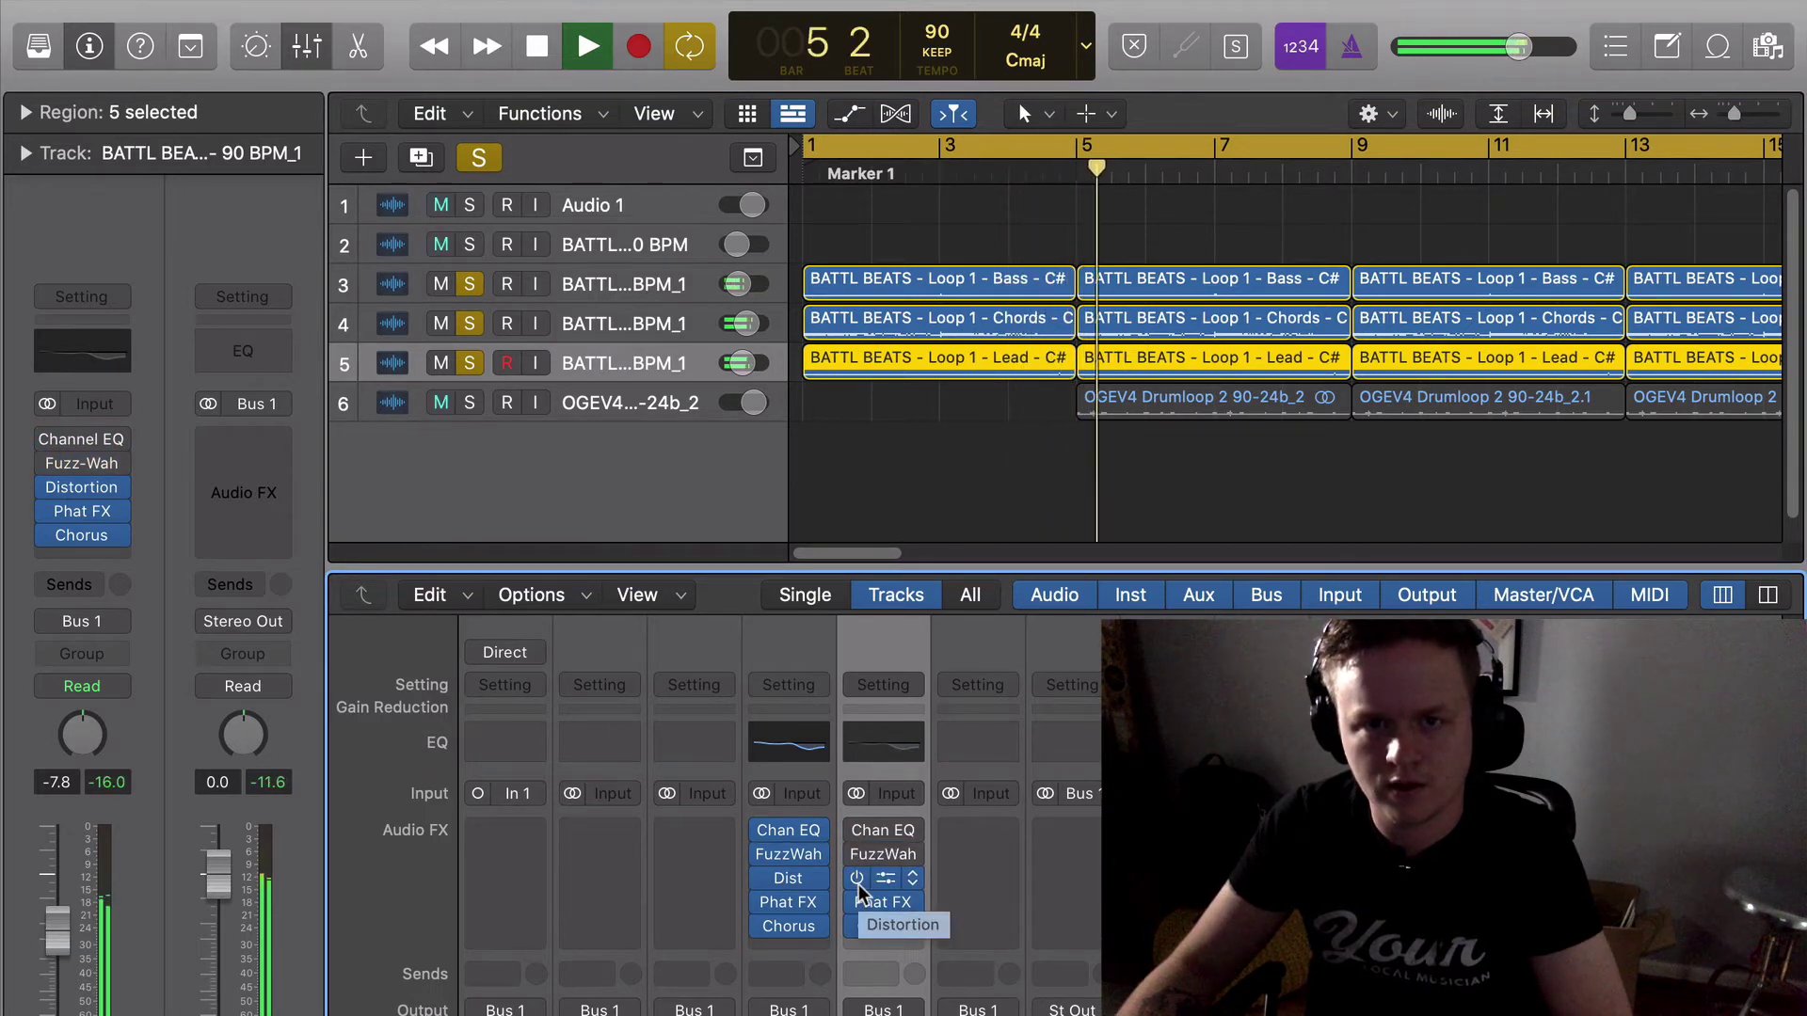
{"action": "left_click", "coordinate": [856, 877]}
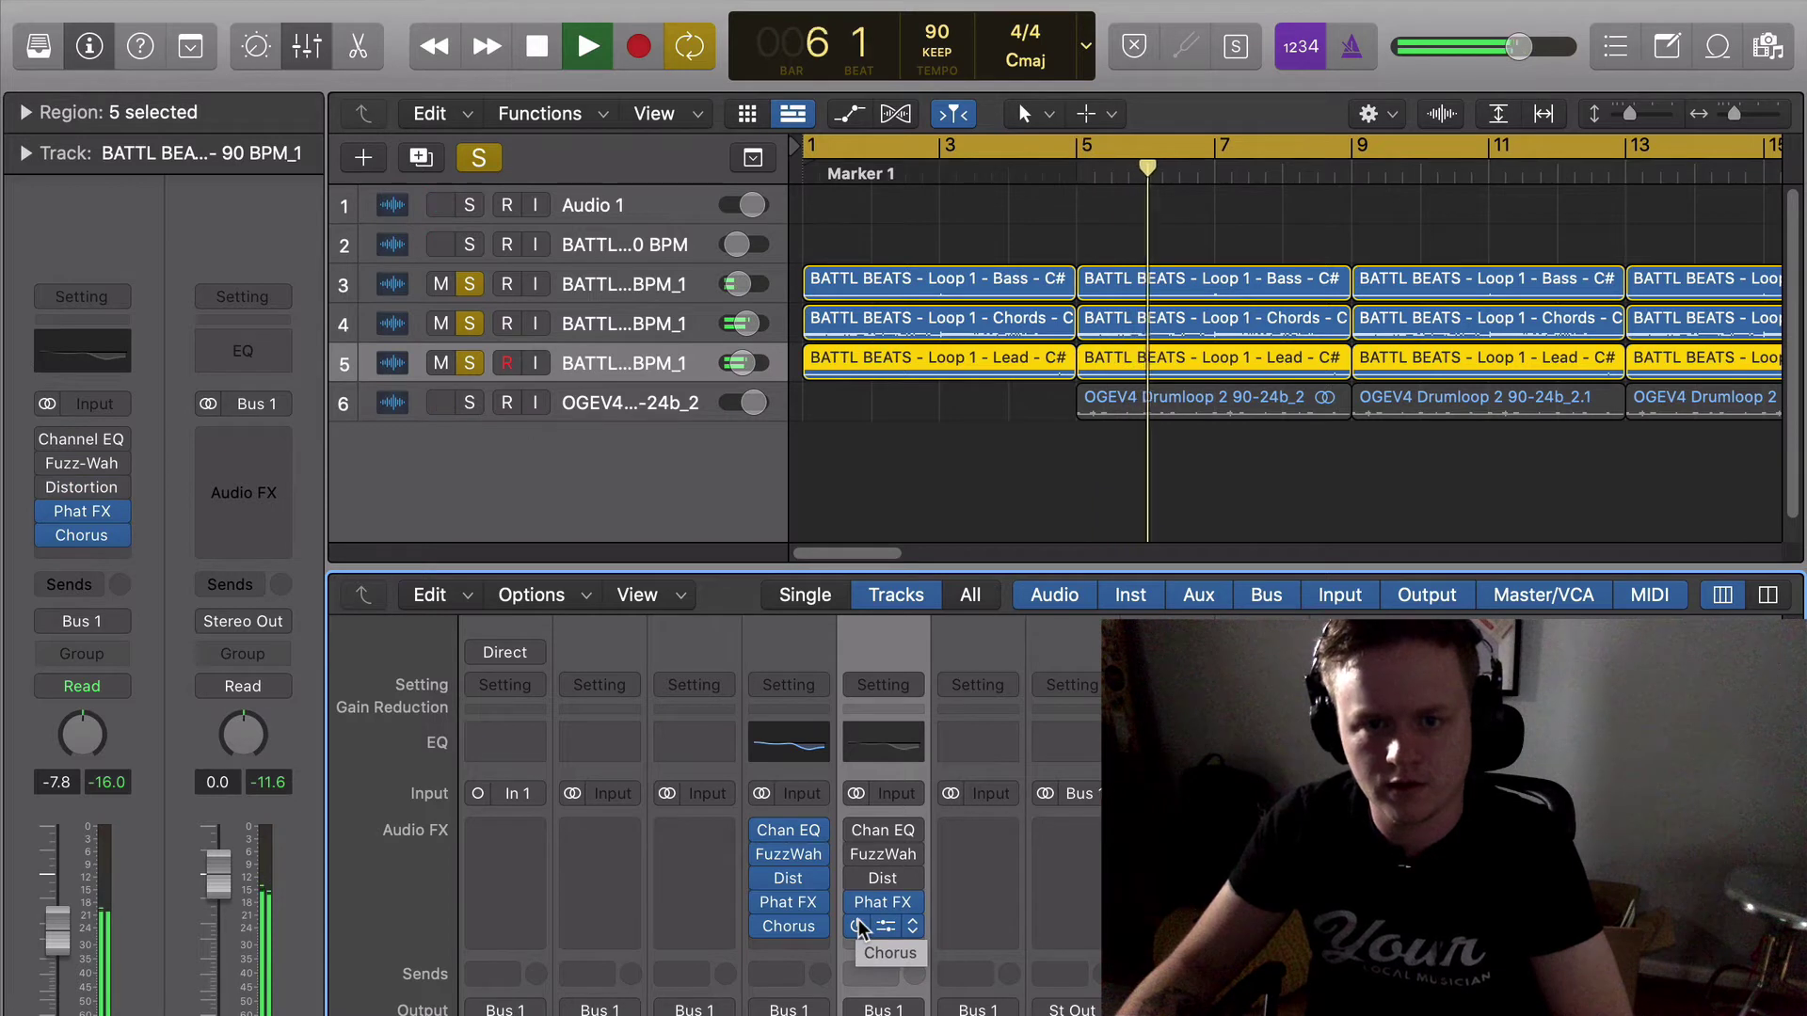
{"action": "key", "text": "space"}
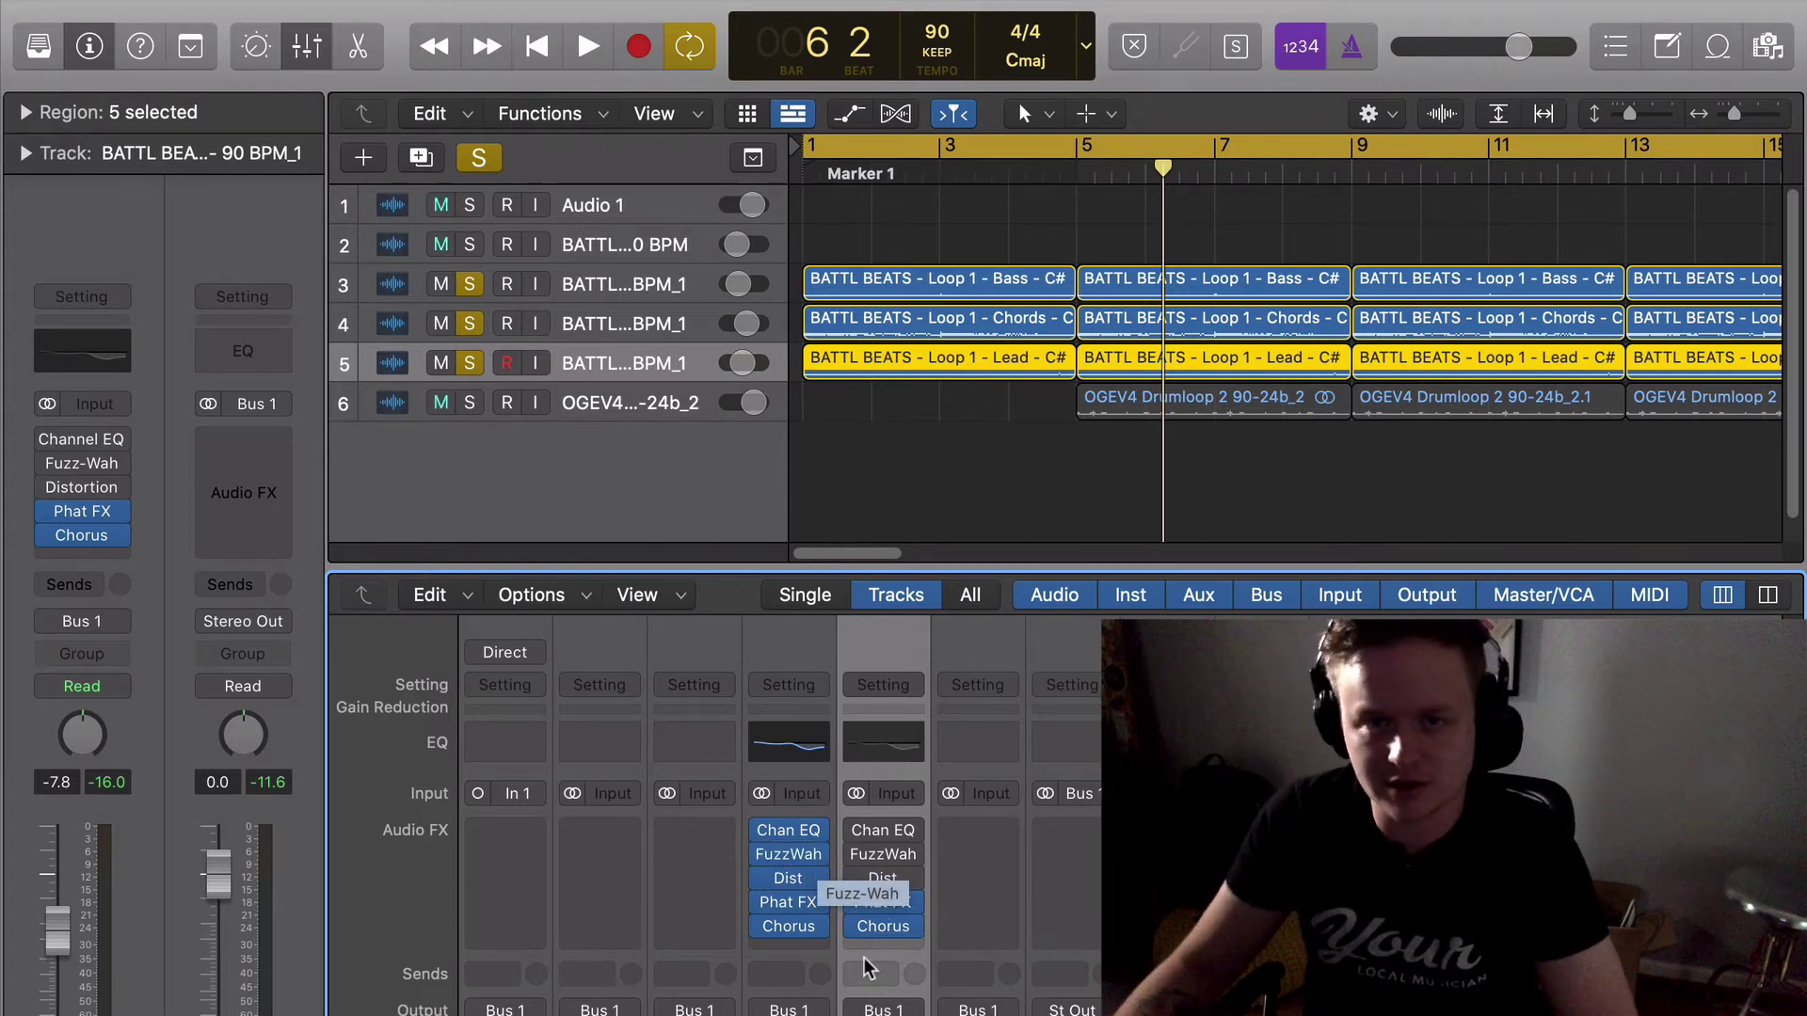
Insert a Compressor on the Bass channel during playback, listen to it with the chords and lead, close the plug-in and stop playback.
{"action": "key", "text": "space"}
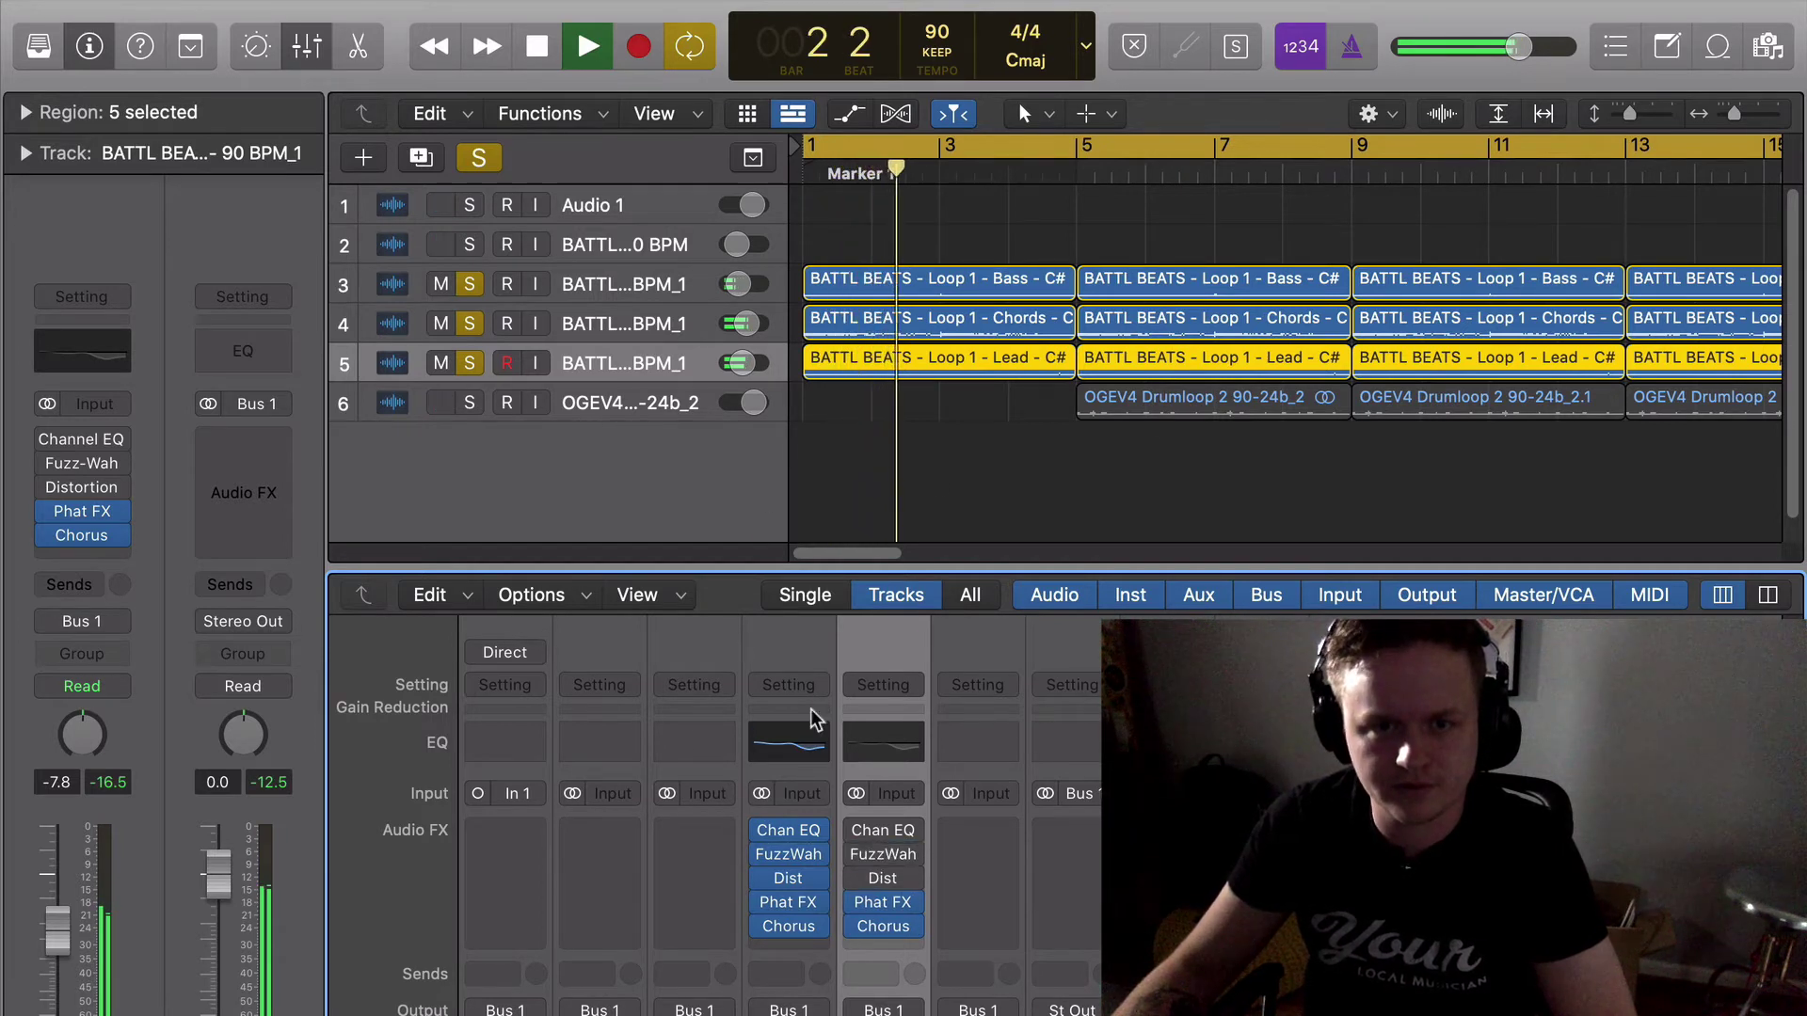
{"action": "left_click", "coordinate": [629, 282]}
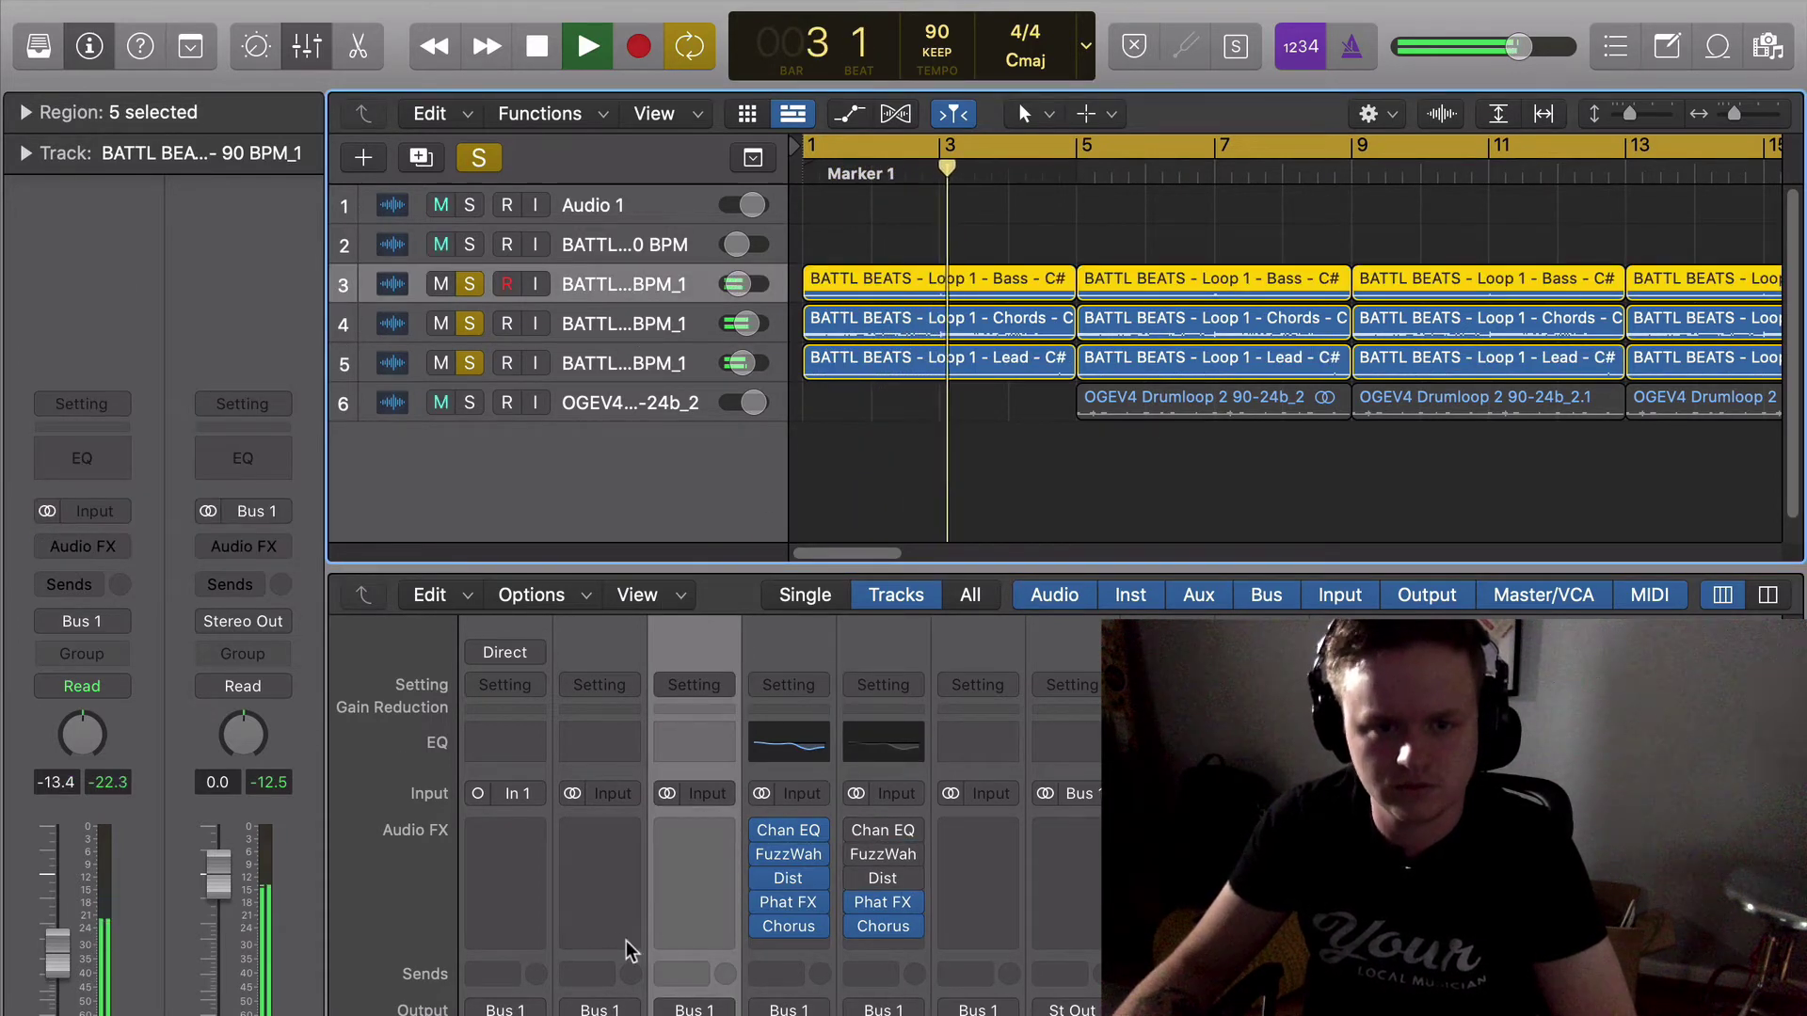
{"action": "left_click", "coordinate": [701, 830]}
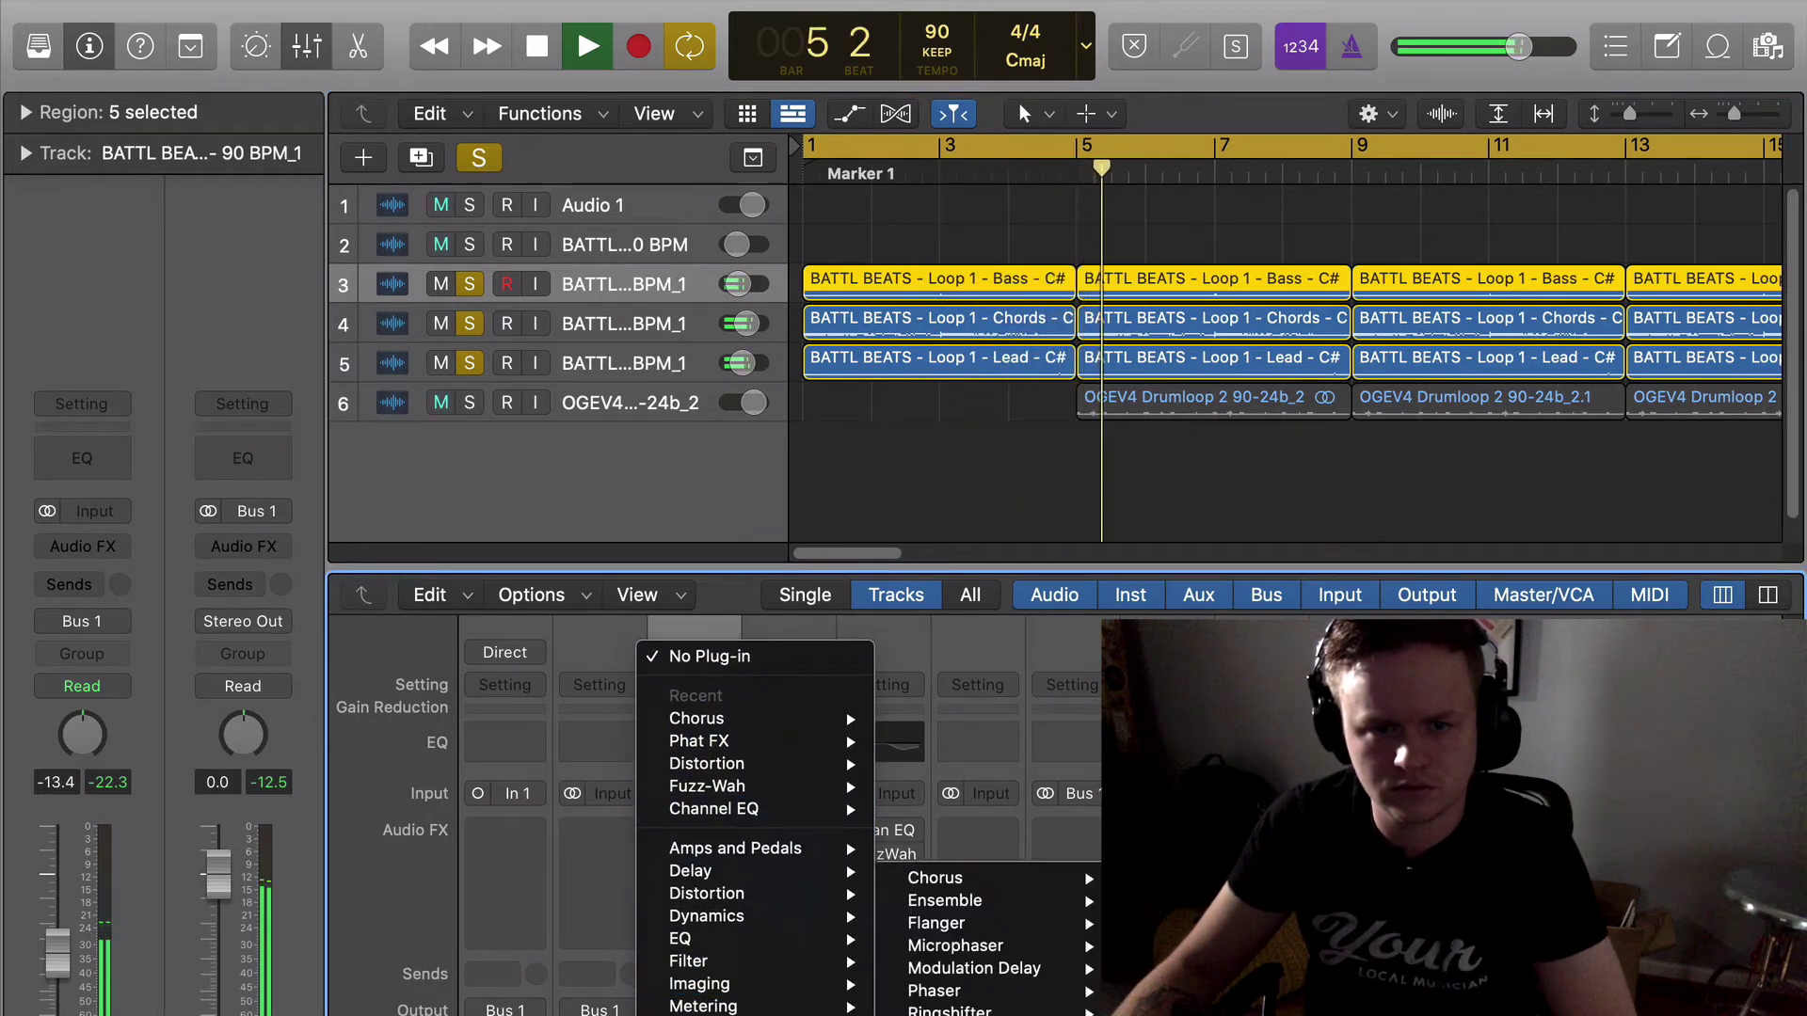
{"action": "mouse_move", "coordinate": [794, 918]}
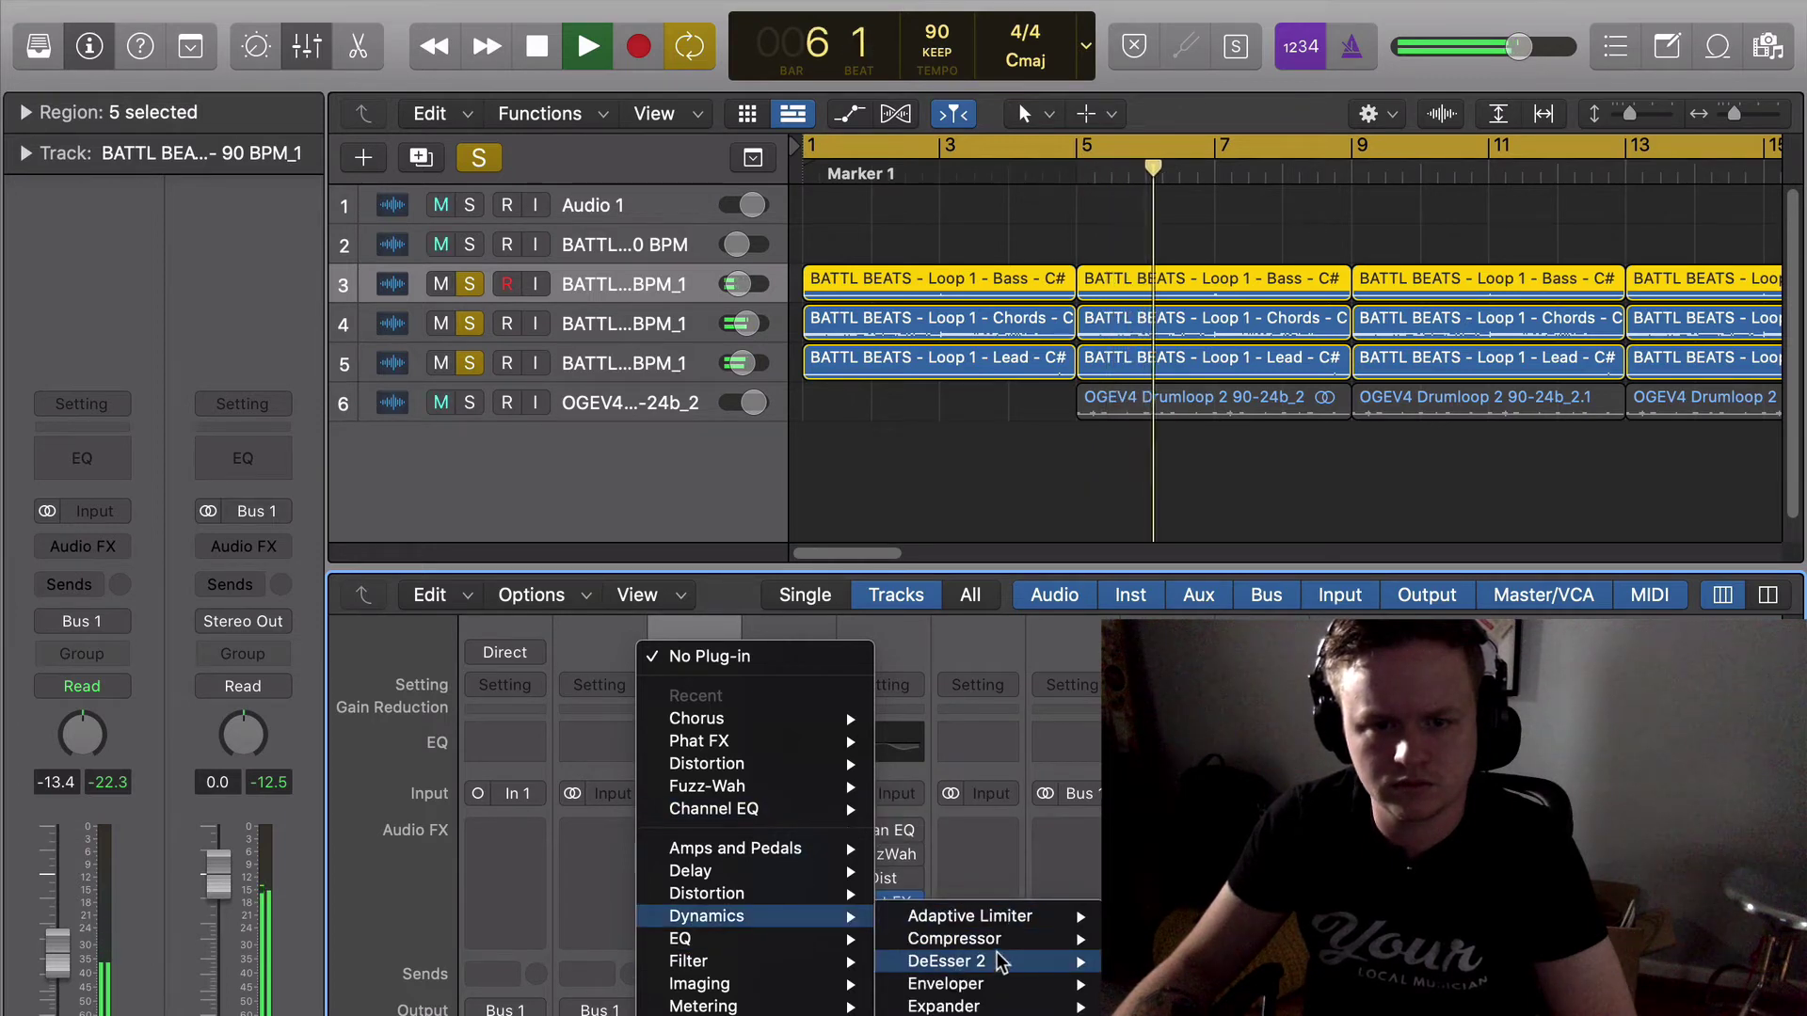
{"action": "left_click", "coordinate": [1137, 939]}
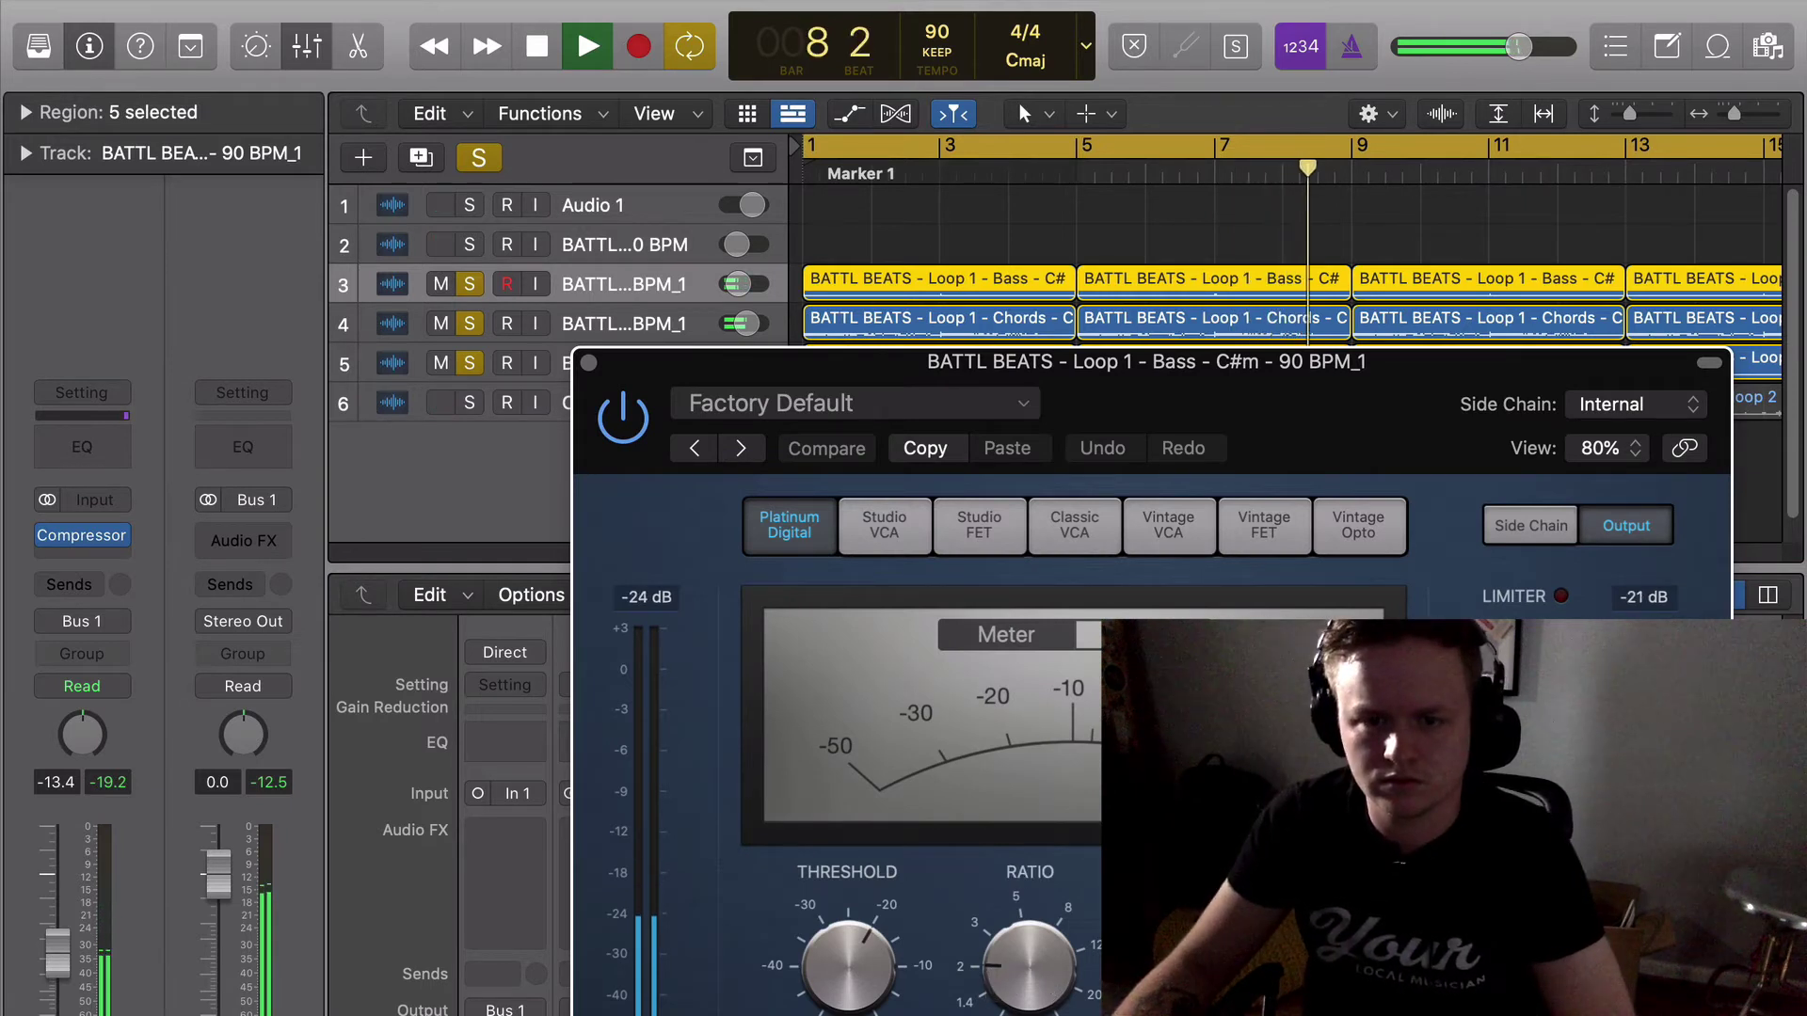
{"action": "left_click", "coordinate": [1308, 960]}
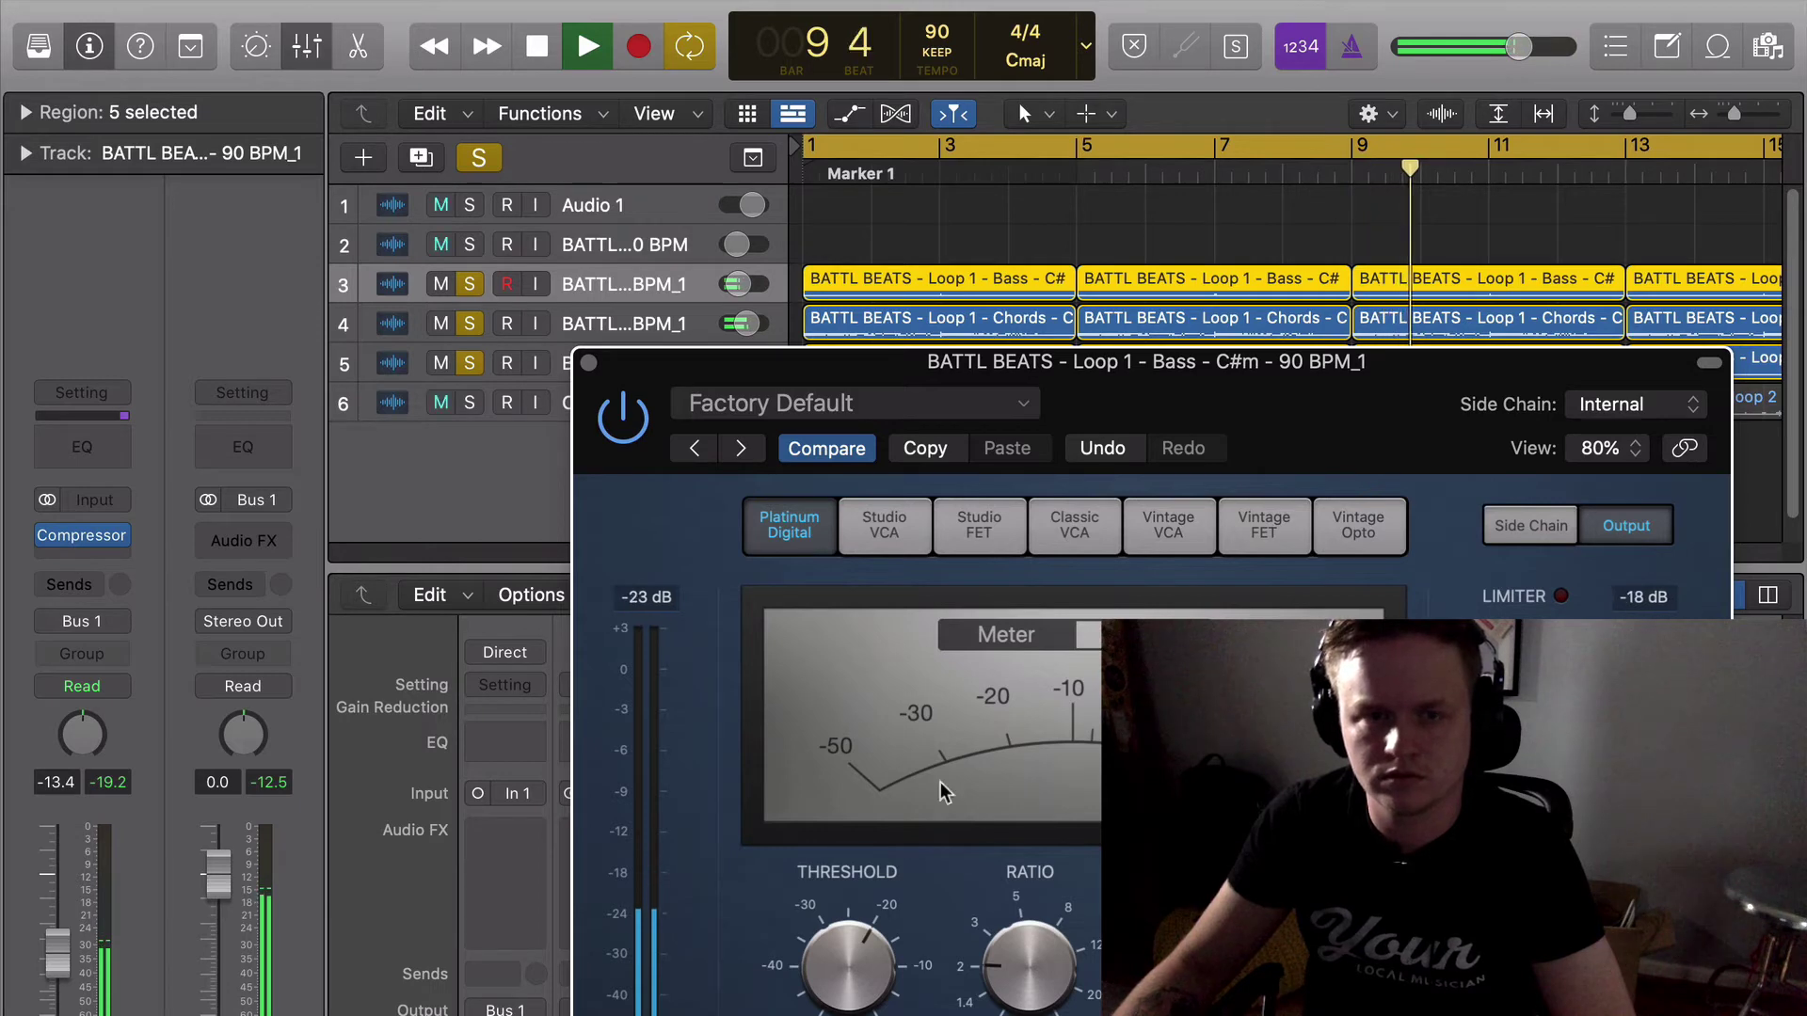
{"action": "left_click", "coordinate": [588, 363]}
{"action": "key", "text": "space"}
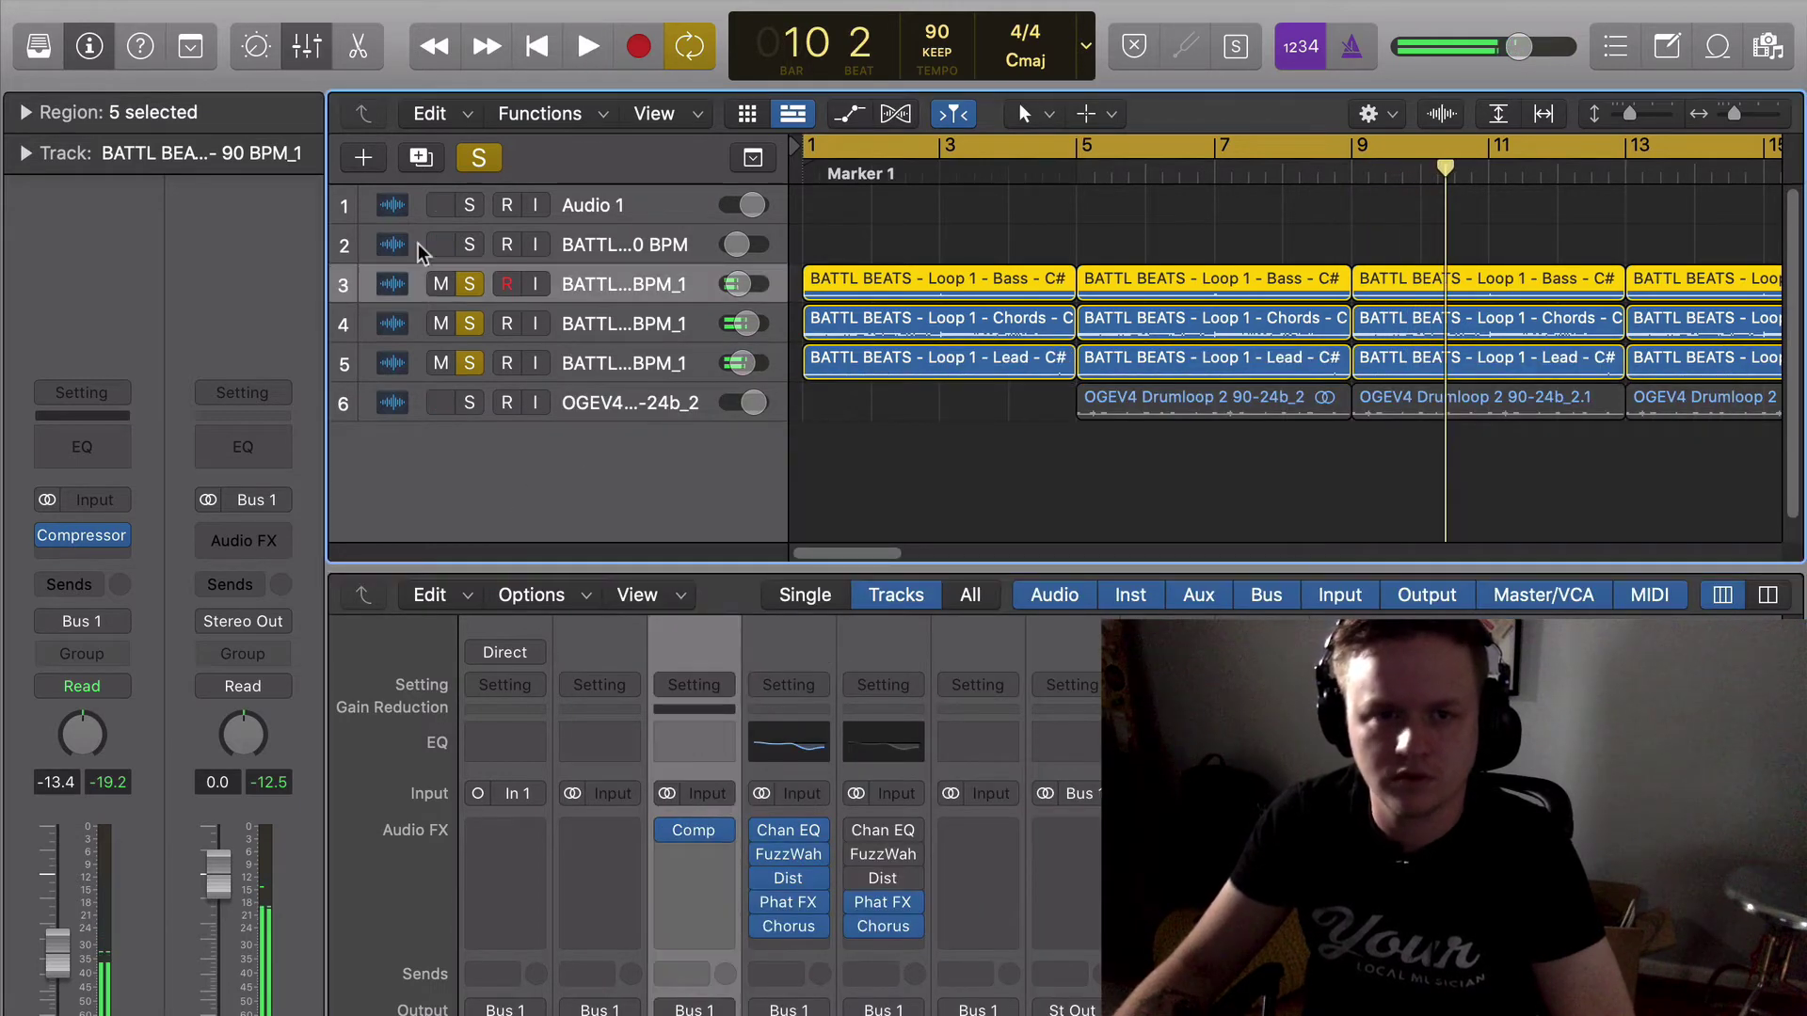
Clear all solos, play the full mix and raise the drum loop channel's volume to 1.3 dB.
{"action": "left_click", "coordinate": [498, 166]}
{"action": "key", "text": "space"}
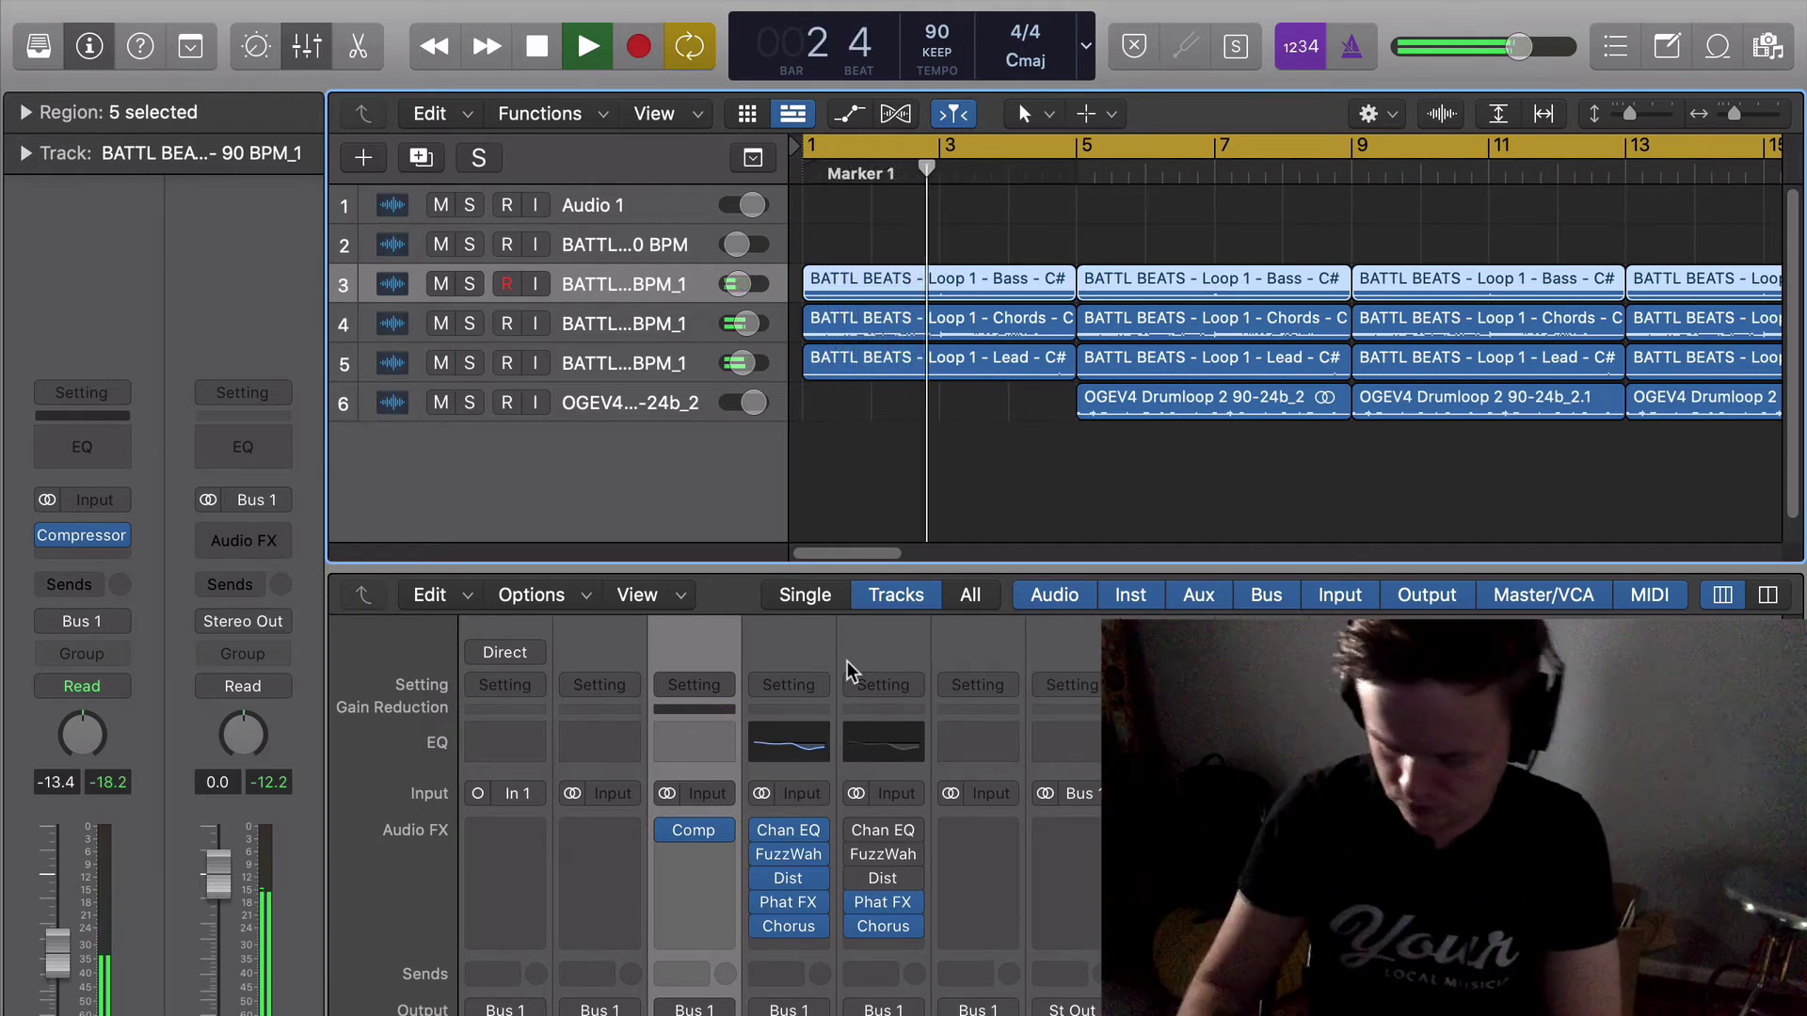
{"action": "key", "text": "XF86AudioLowerVolume"}
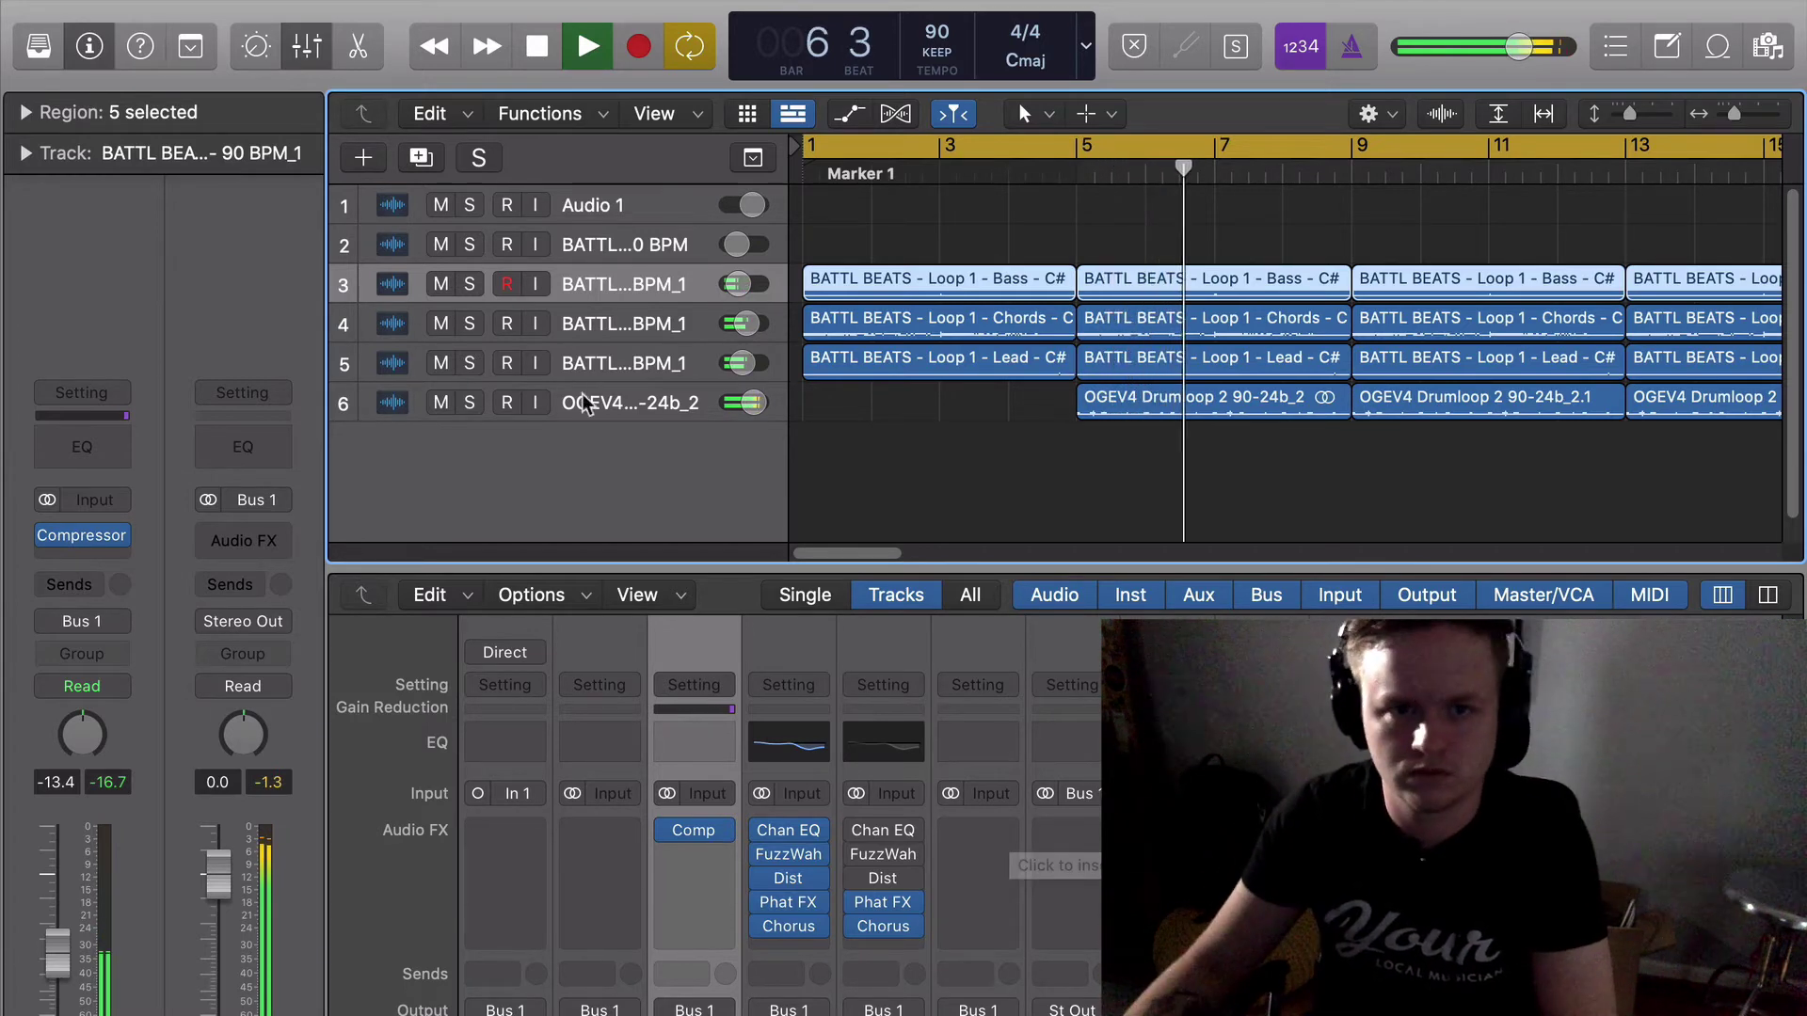
{"action": "left_click", "coordinate": [626, 402]}
{"action": "scroll", "coordinate": [996, 955], "scroll_direction": "down", "scroll_amount": 3}
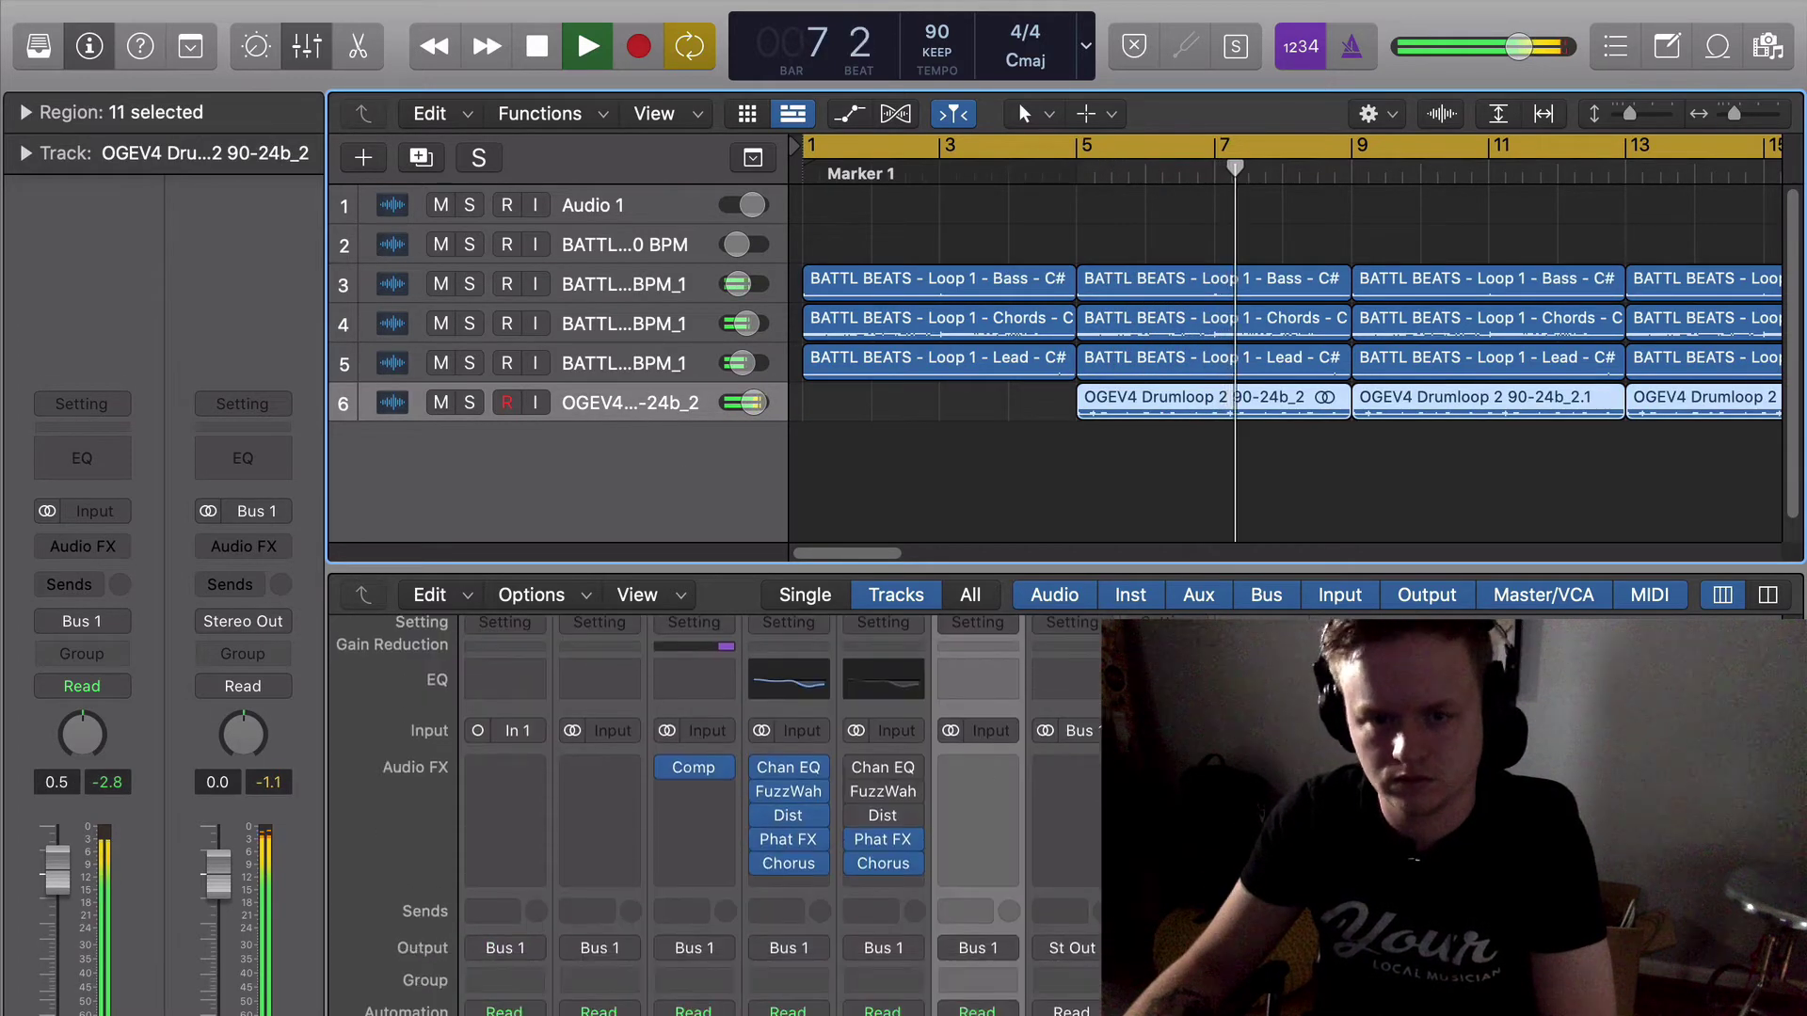
{"action": "scroll", "coordinate": [1016, 983], "scroll_direction": "down", "scroll_amount": 10}
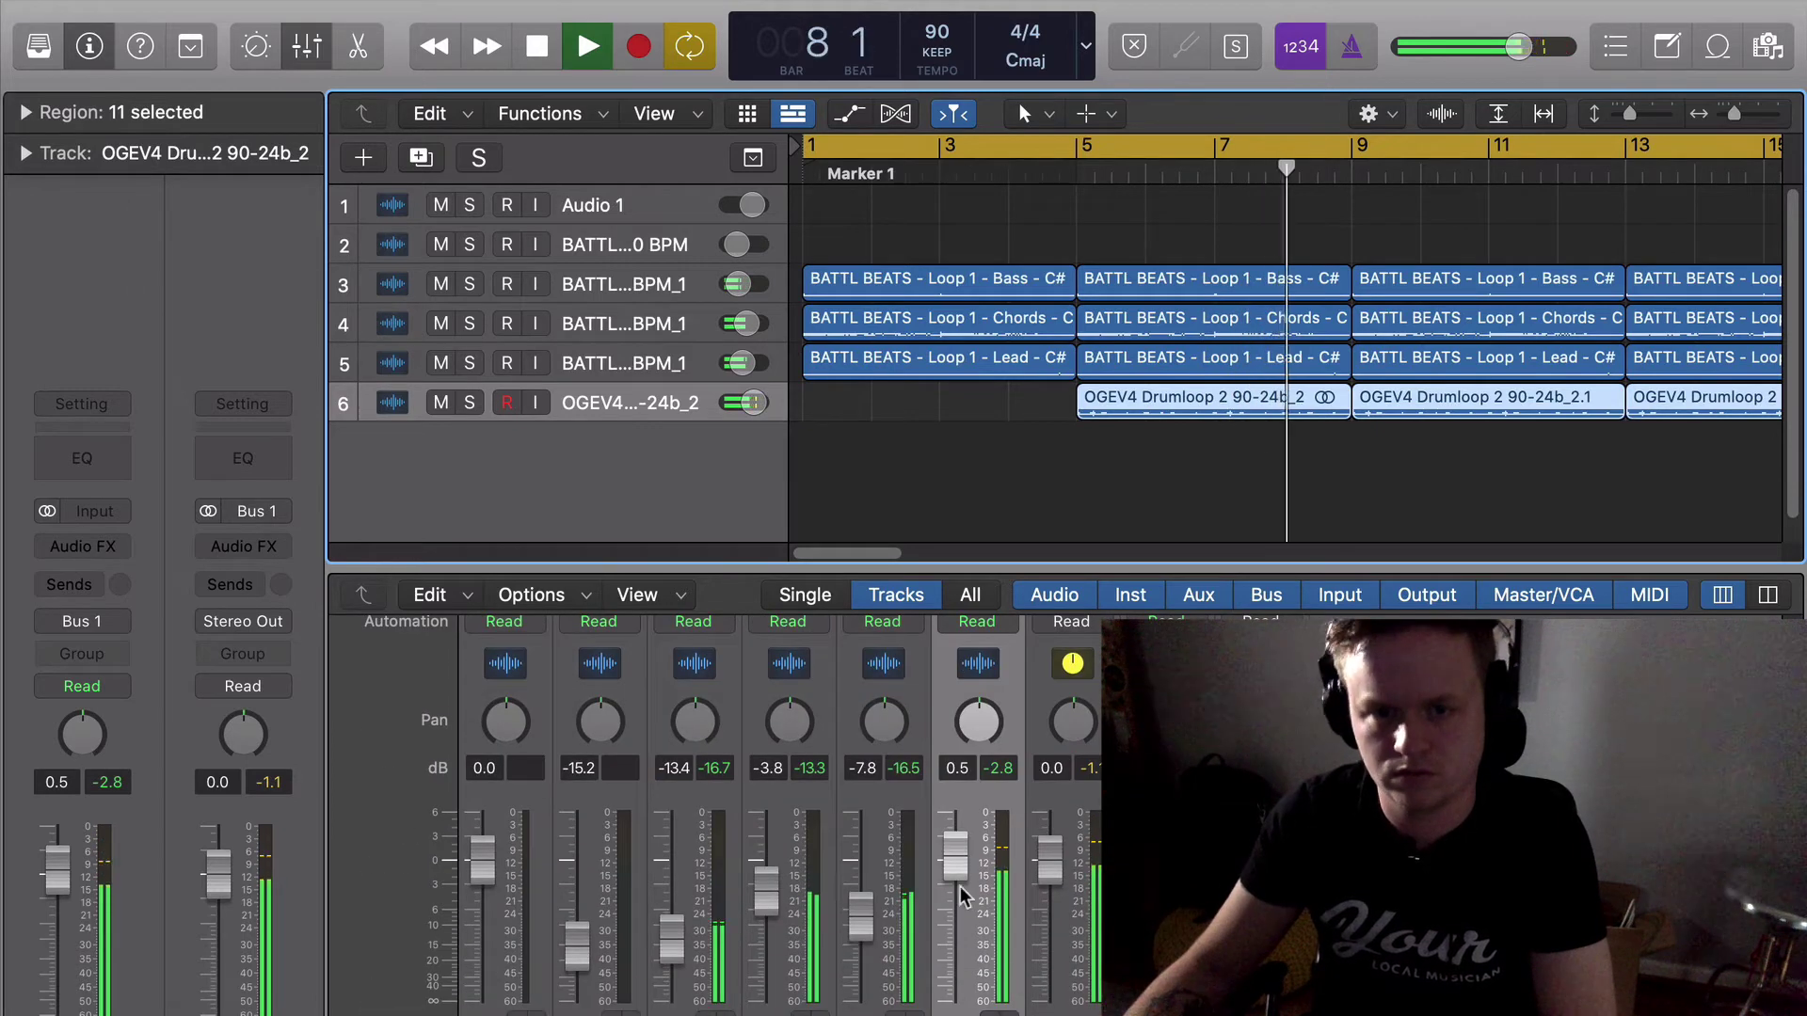
{"action": "mouse_move", "coordinate": [955, 852]}
{"action": "left_mouse_down"}
{"action": "mouse_move", "coordinate": [953, 833]}
{"action": "mouse_move", "coordinate": [953, 851]}
{"action": "left_mouse_up"}
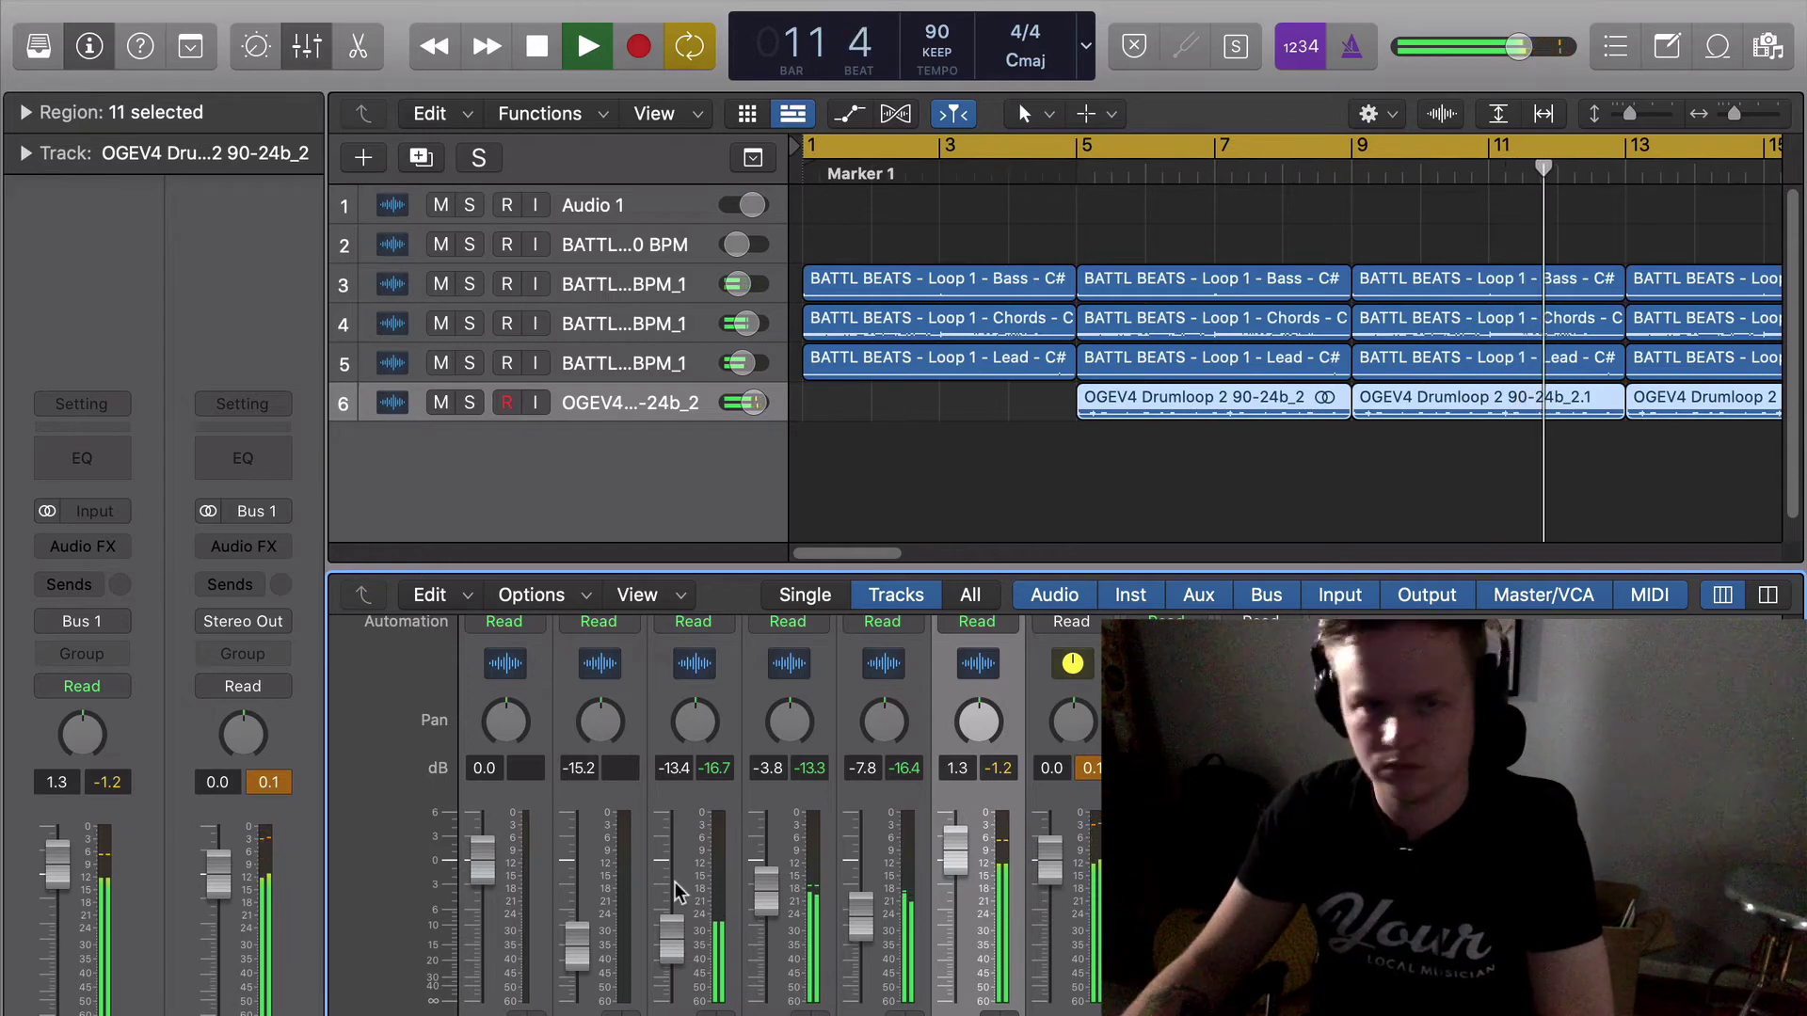
Select the Lead track, stop playback, bypass its Phat FX and play the mix again from bar 1.
{"action": "left_click", "coordinate": [629, 333]}
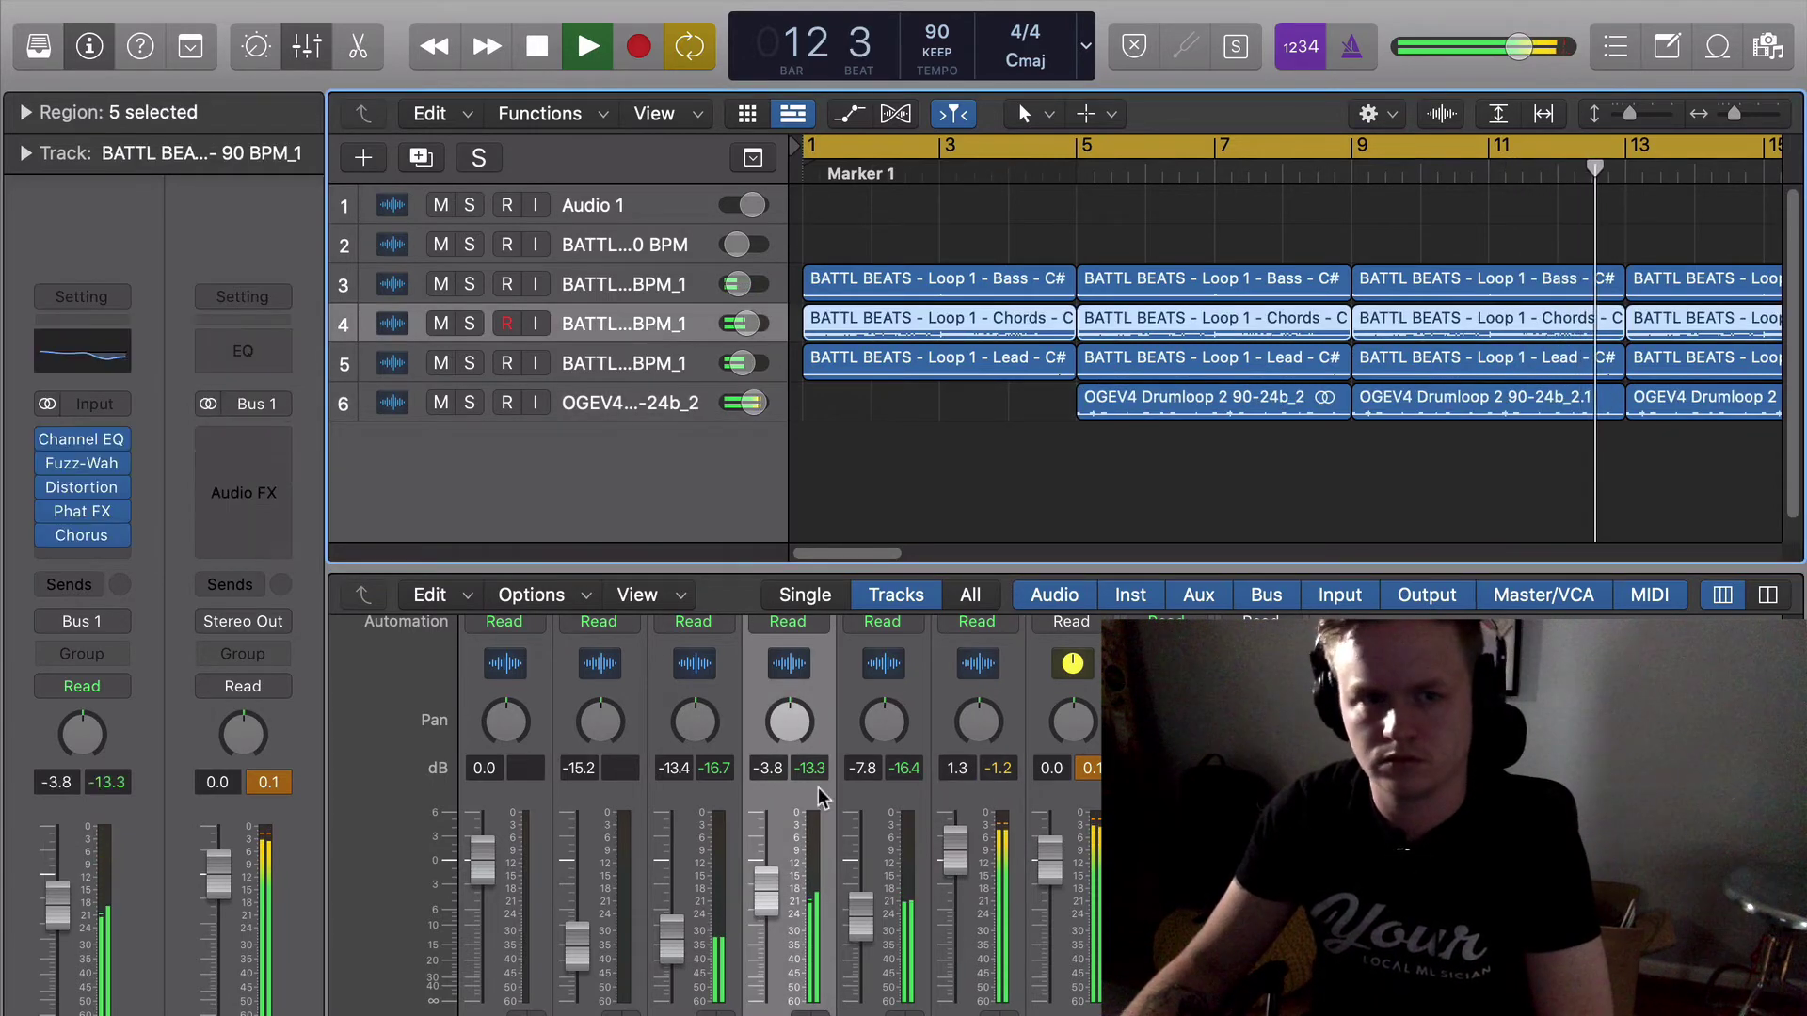
{"action": "left_click", "coordinate": [561, 369]}
{"action": "key", "text": "space"}
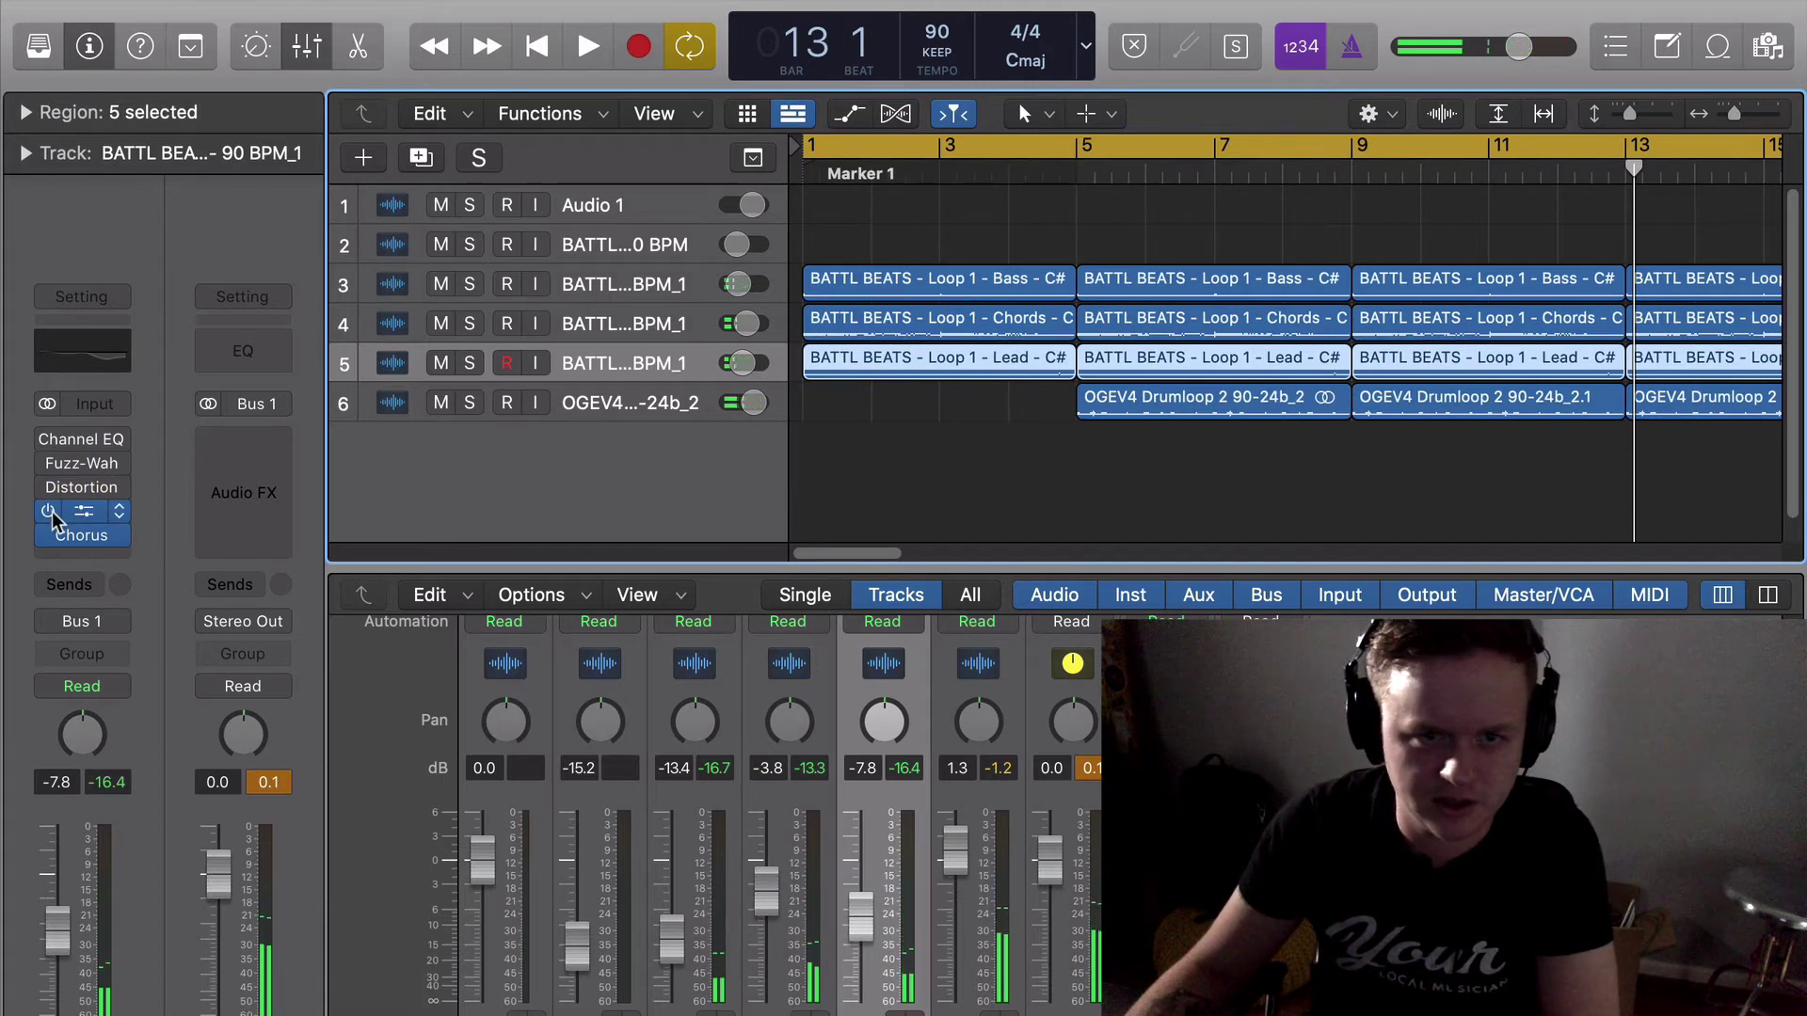
{"action": "key", "text": "Return"}
{"action": "key", "text": "space"}
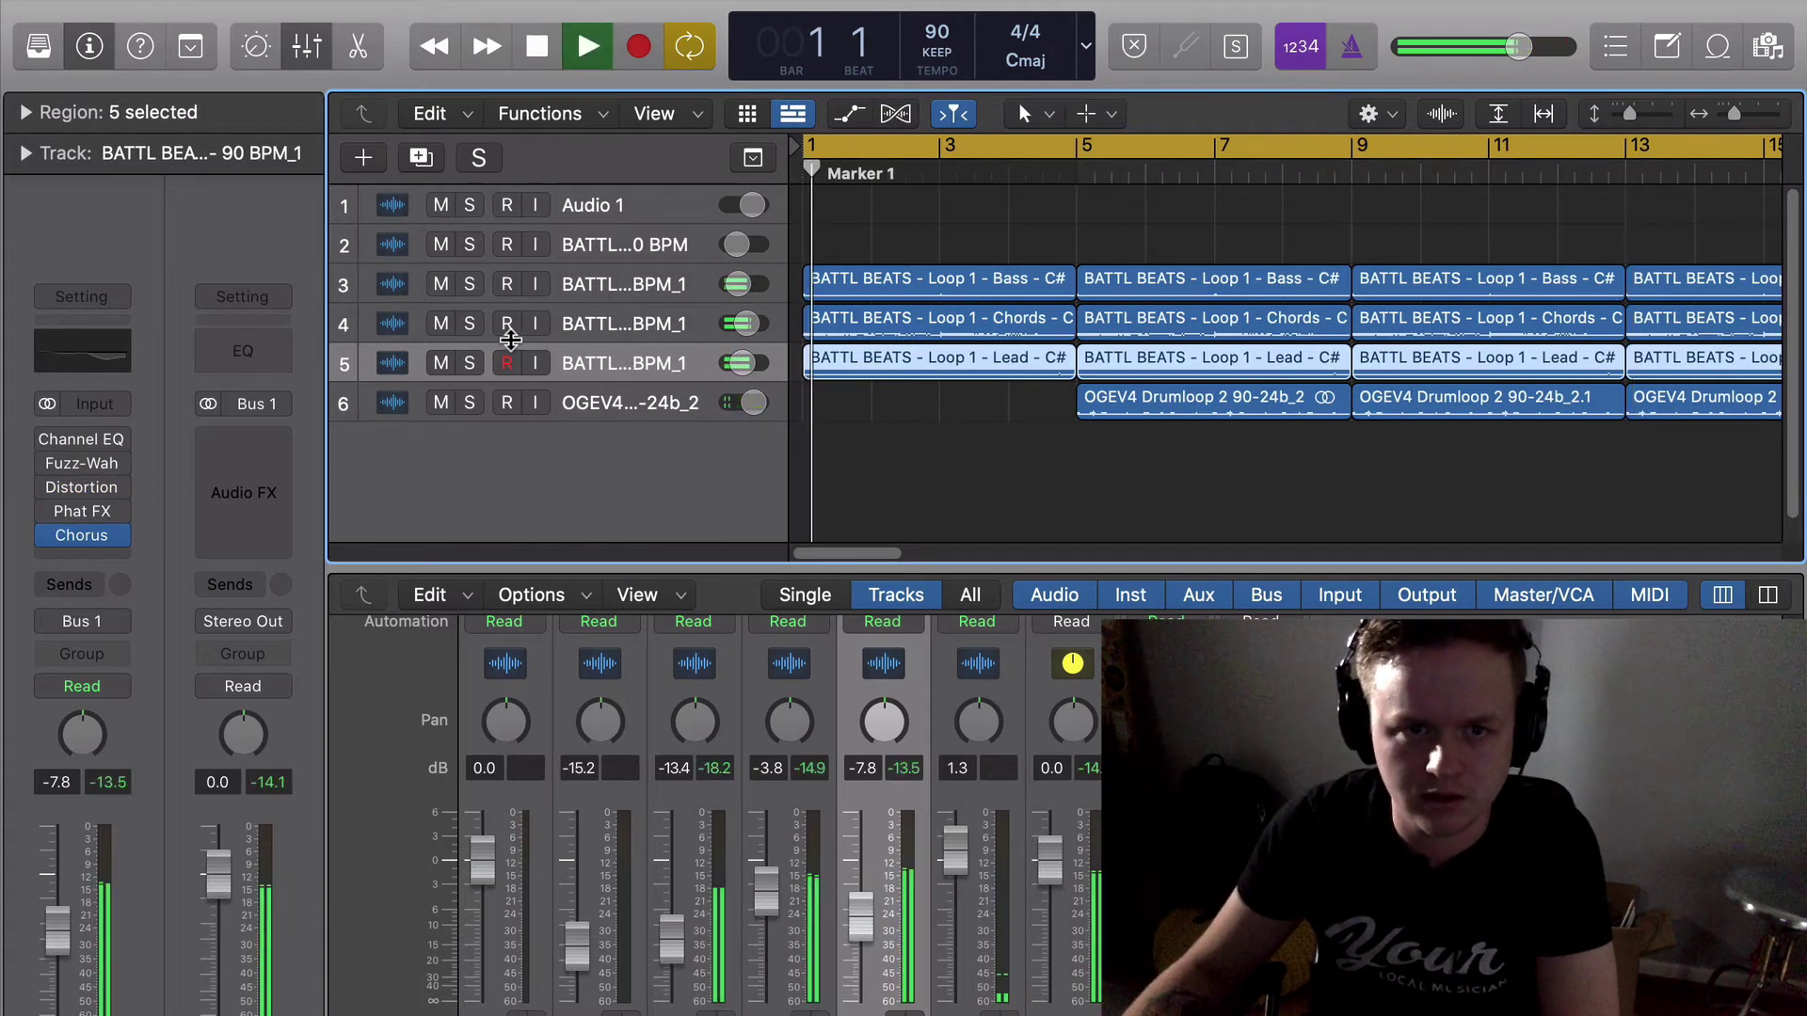
Listen to the Chords and Lead soloed together, compare the full mix with the Bass muted and unmuted, and stop playback.
{"action": "left_click", "coordinate": [469, 323]}
{"action": "left_click", "coordinate": [469, 363]}
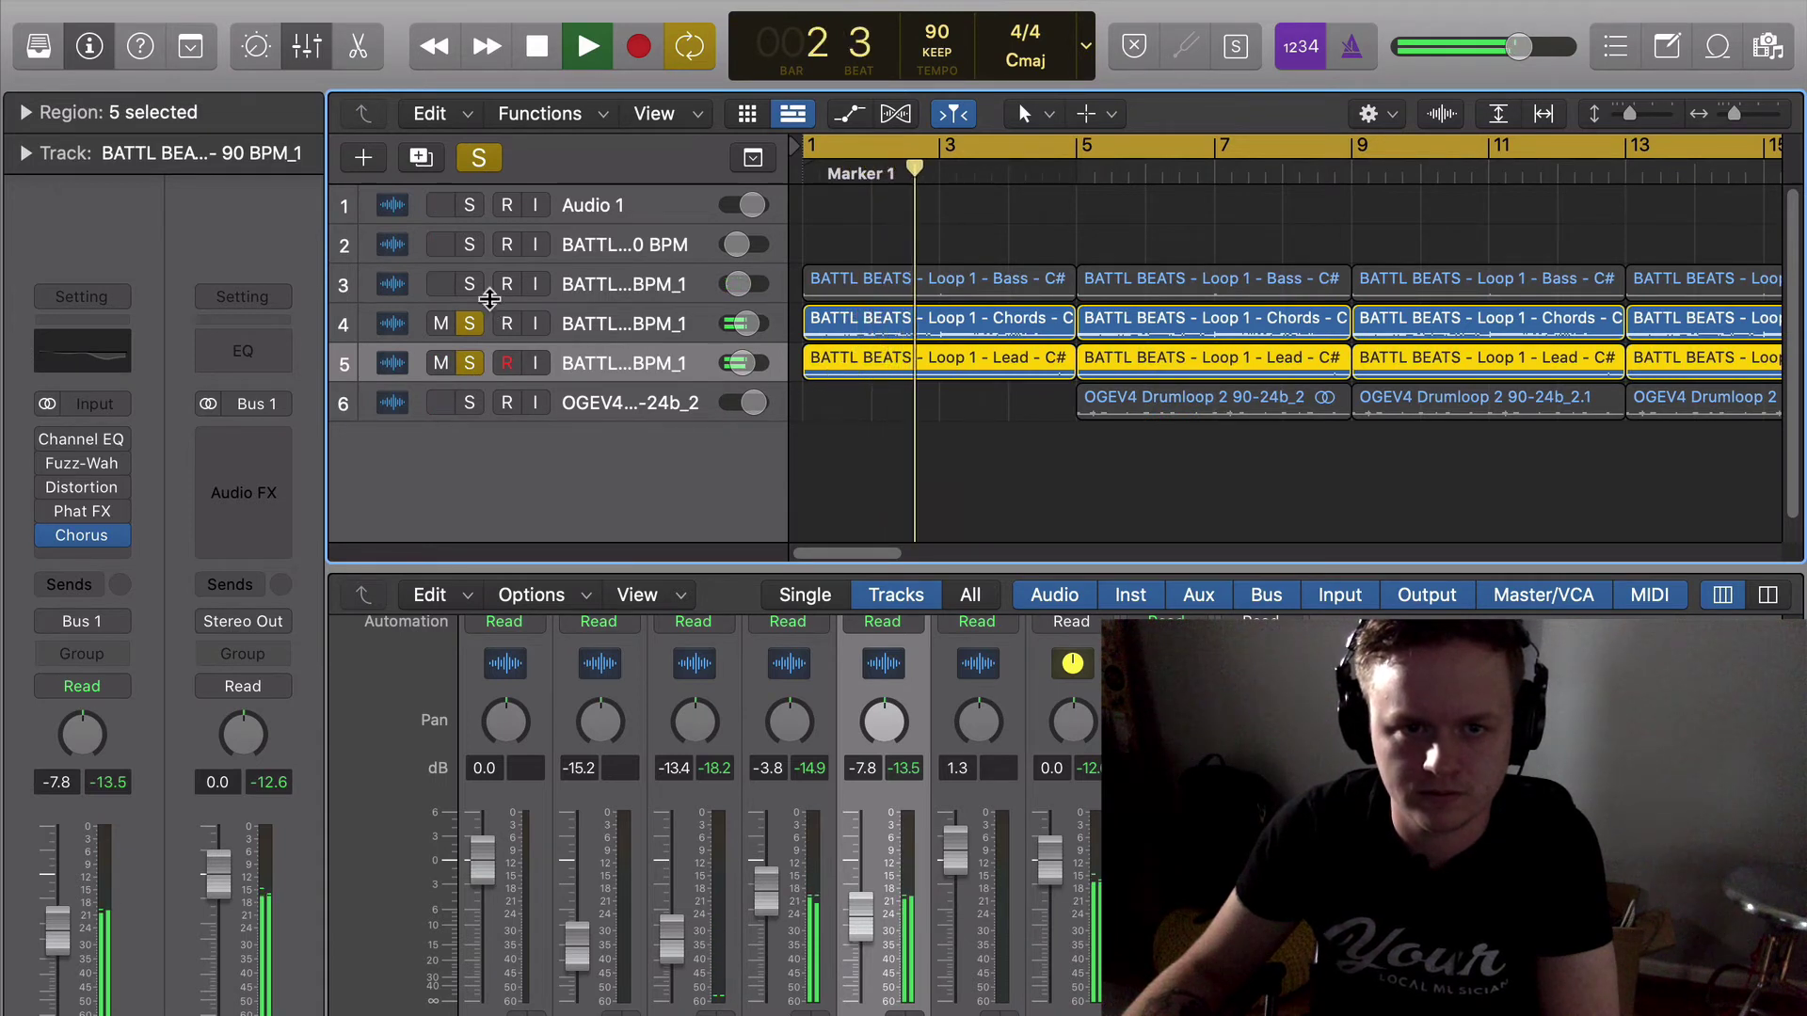
{"action": "left_click", "coordinate": [482, 157]}
{"action": "left_click", "coordinate": [442, 284]}
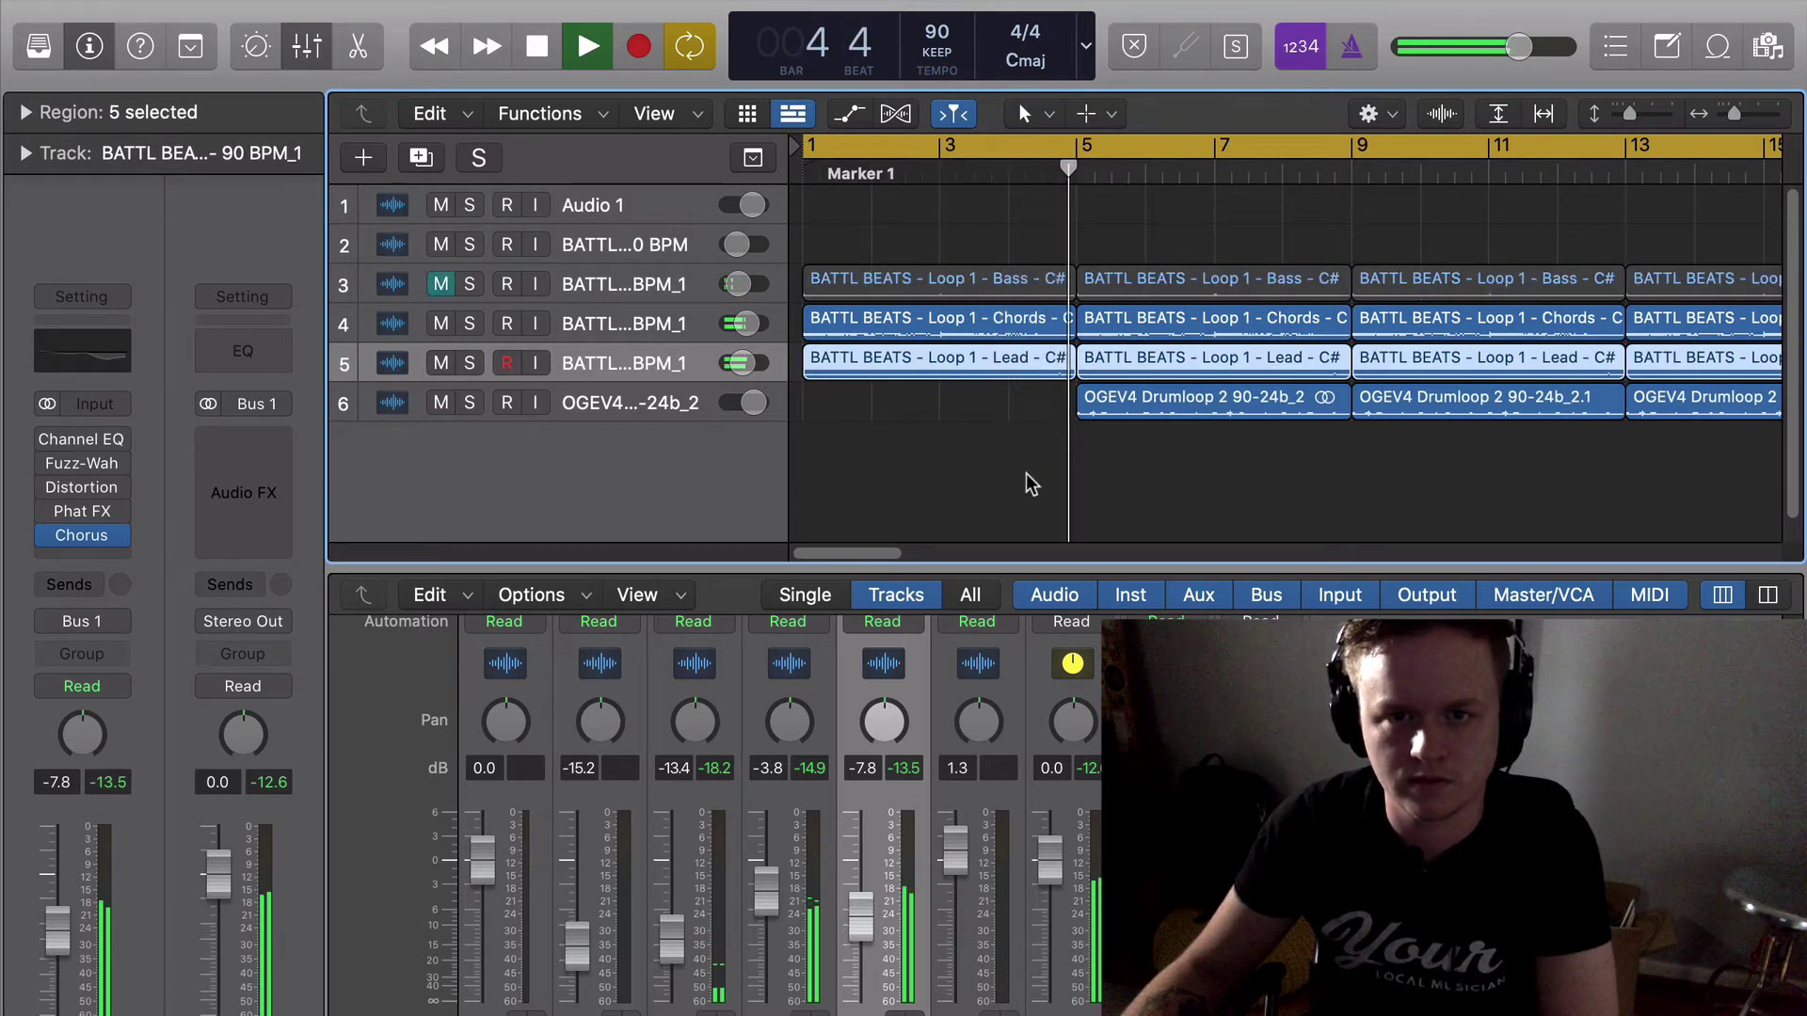
{"action": "left_click", "coordinate": [463, 243]}
{"action": "left_click", "coordinate": [463, 243]}
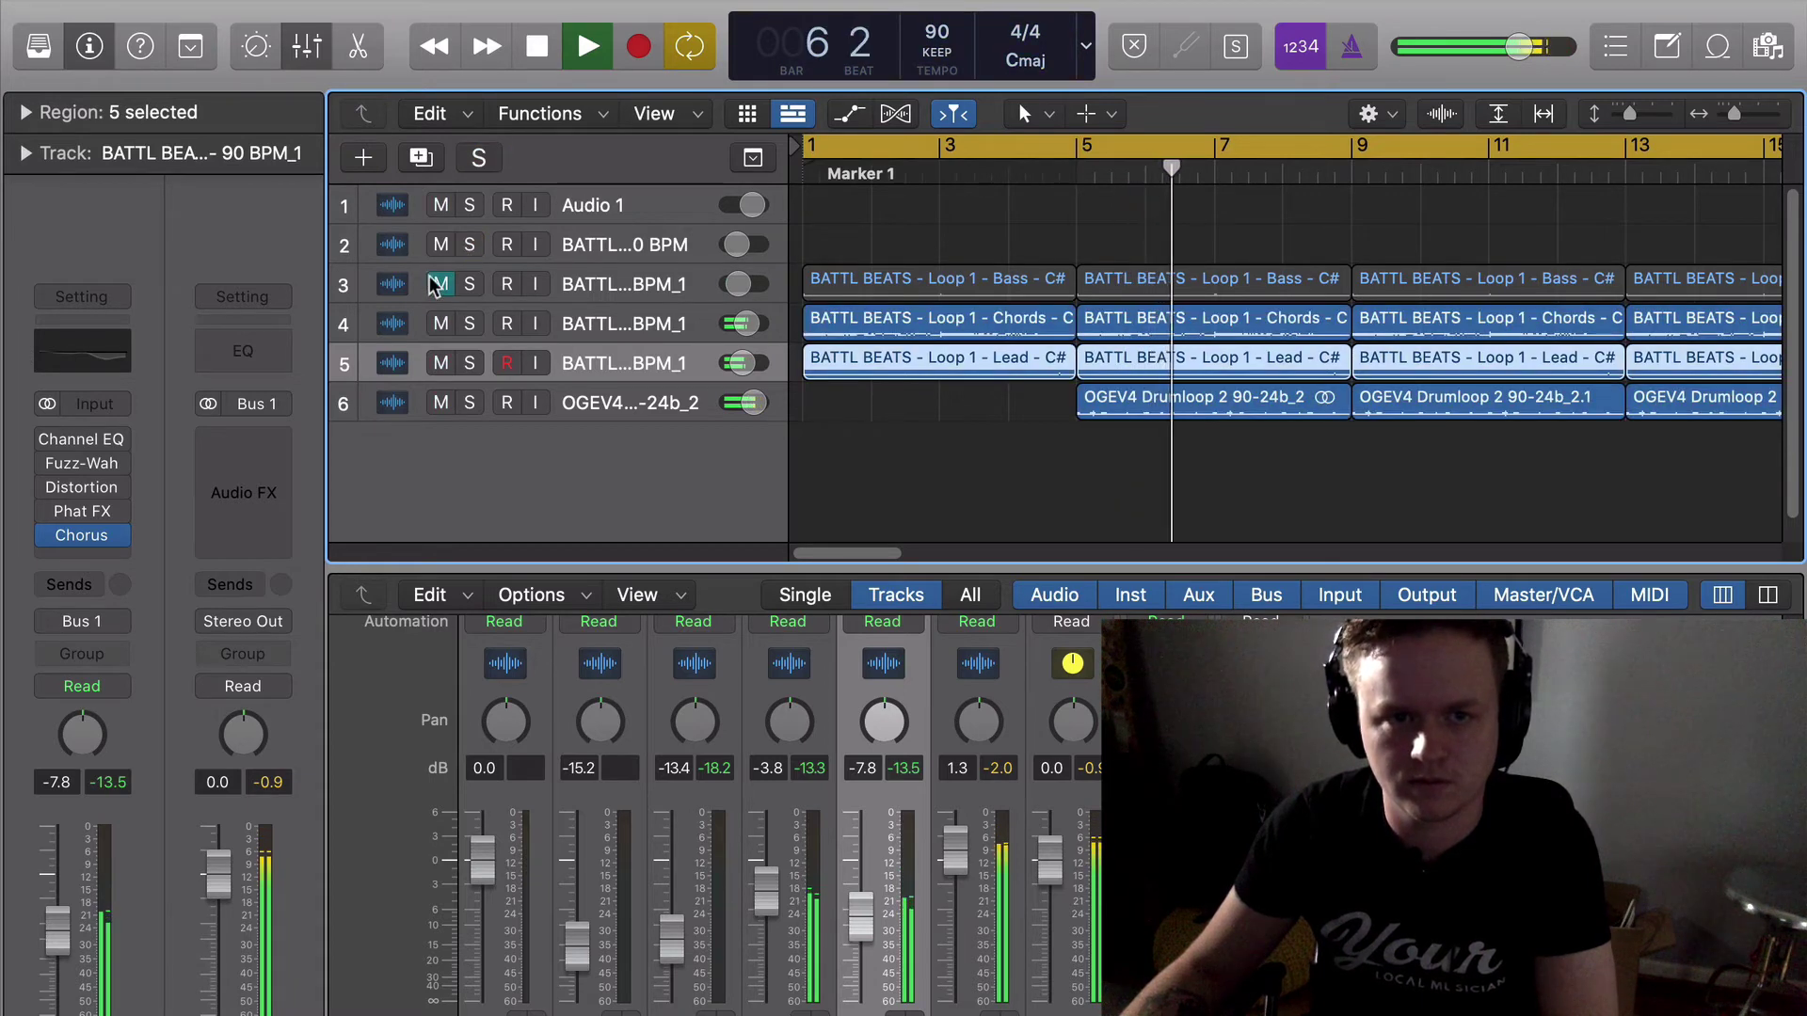
{"action": "left_click", "coordinate": [440, 283]}
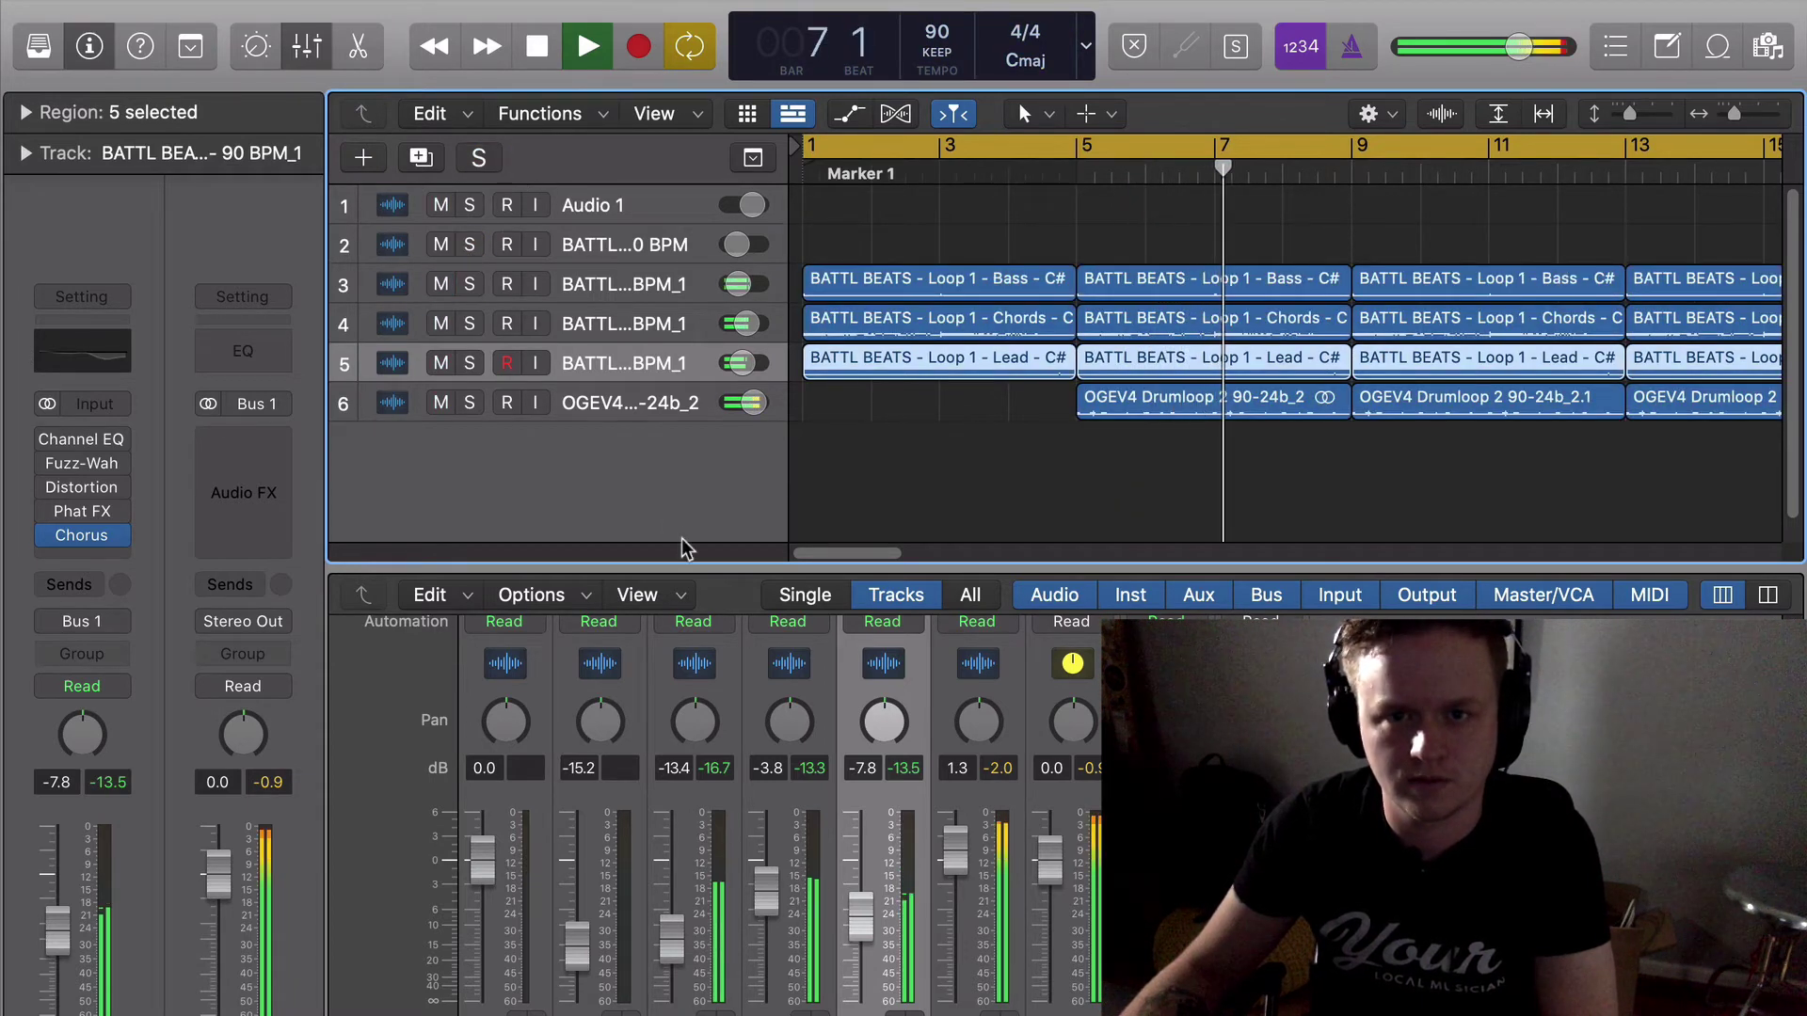
{"action": "key", "text": "space"}
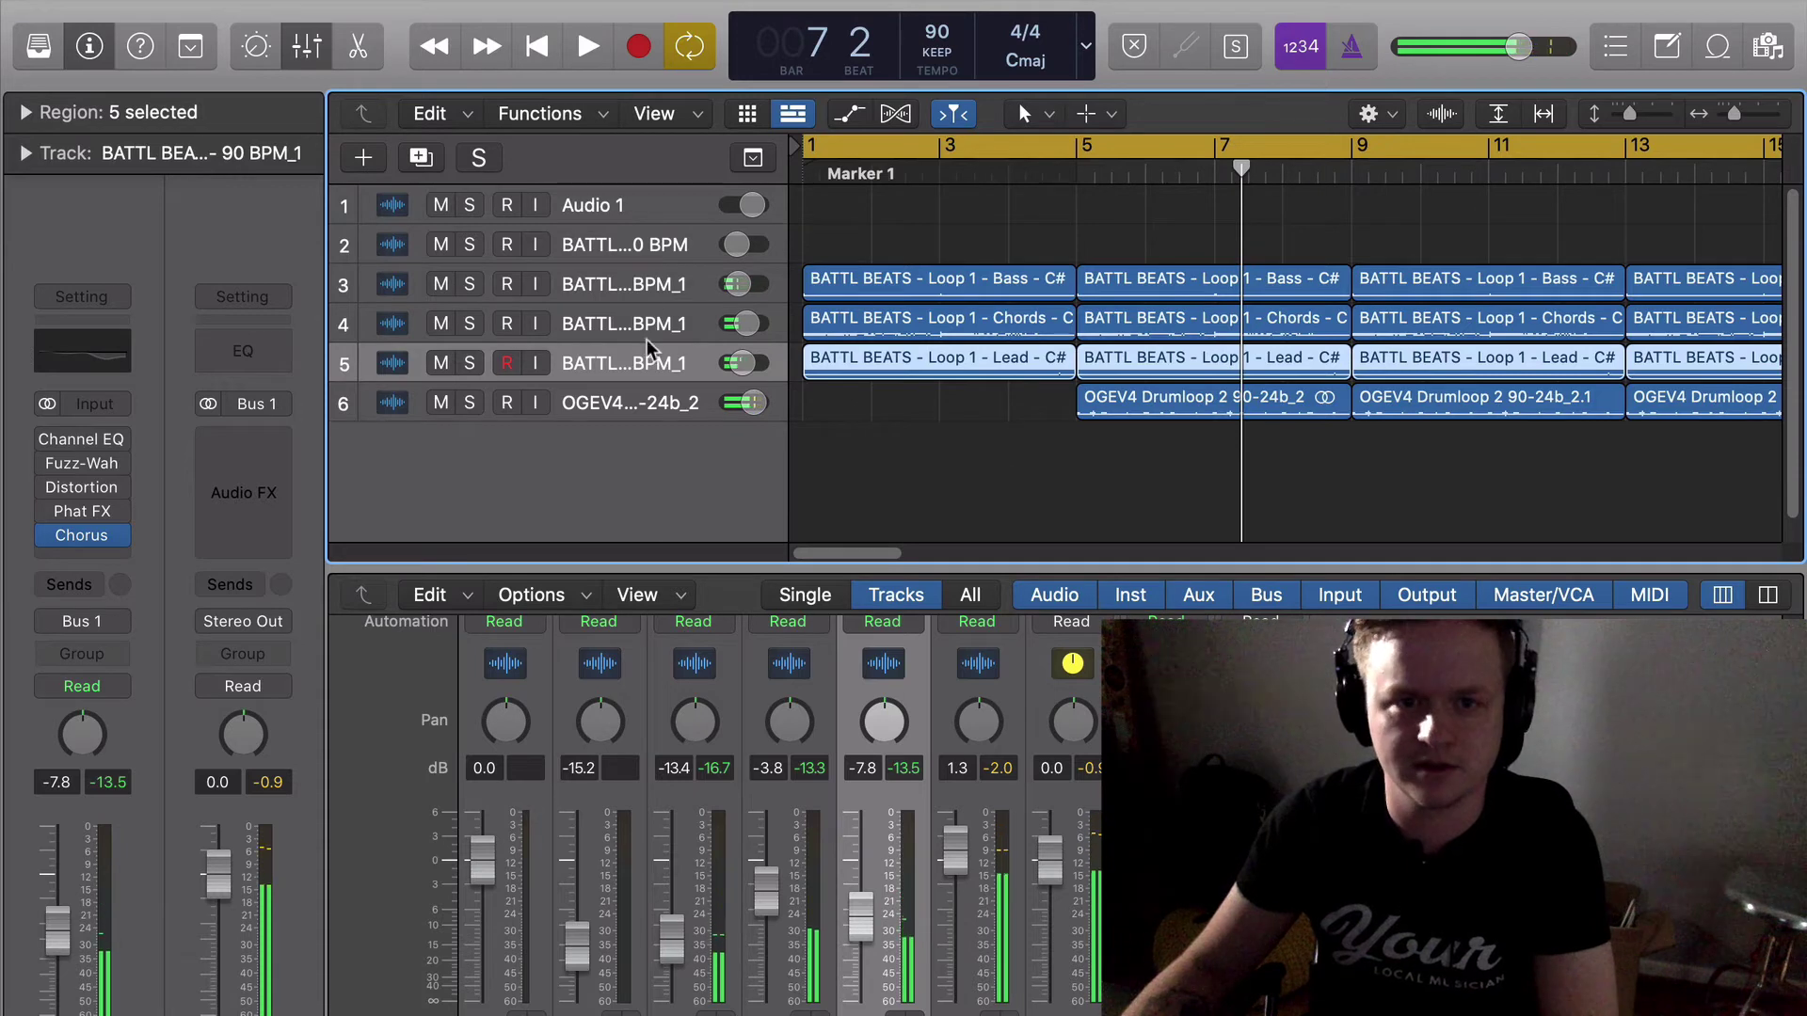
Select the Chords track, listen to the mix from bar 1 and stop playback.
{"action": "left_click", "coordinate": [647, 340]}
{"action": "key", "text": "Return"}
{"action": "key", "text": "space"}
{"action": "scroll", "coordinate": [992, 736], "scroll_direction": "up", "scroll_amount": 5}
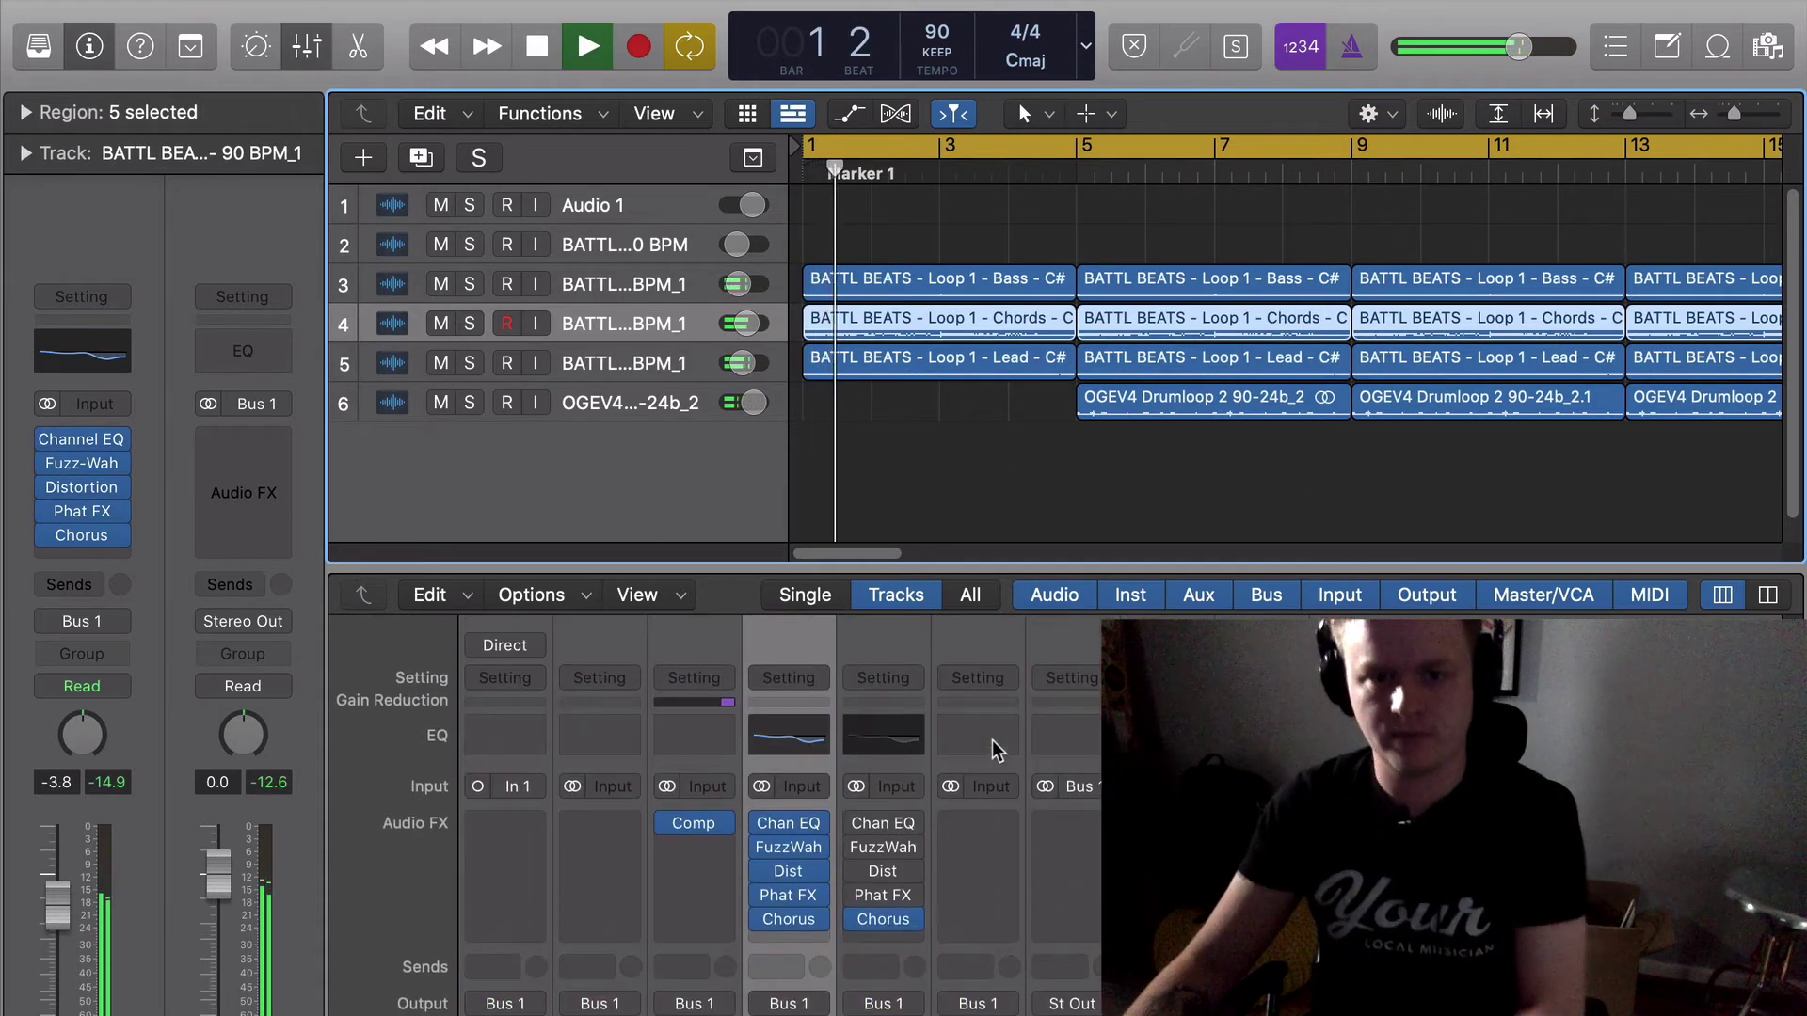
{"action": "key", "text": "space"}
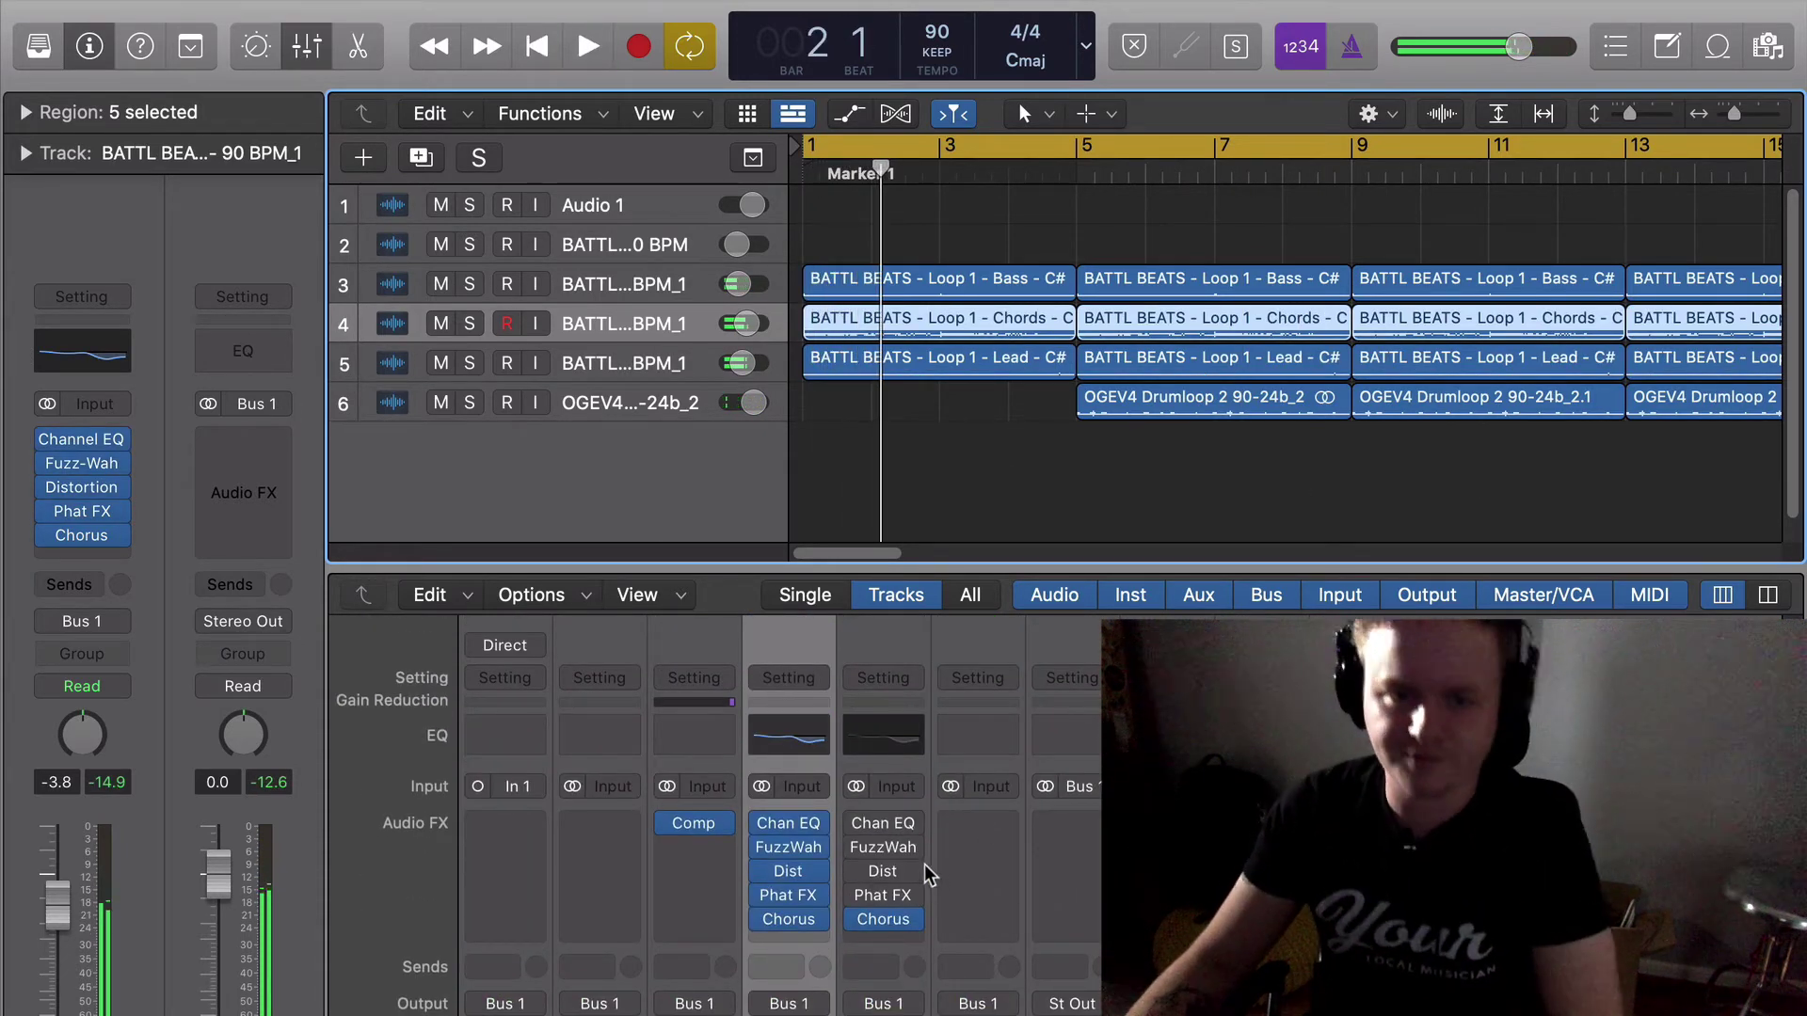
Remove the Channel EQ, Fuzz-Wah, Distortion and Phat FX from the Lead channel, keeping only its Chorus.
{"action": "left_click", "coordinate": [914, 823]}
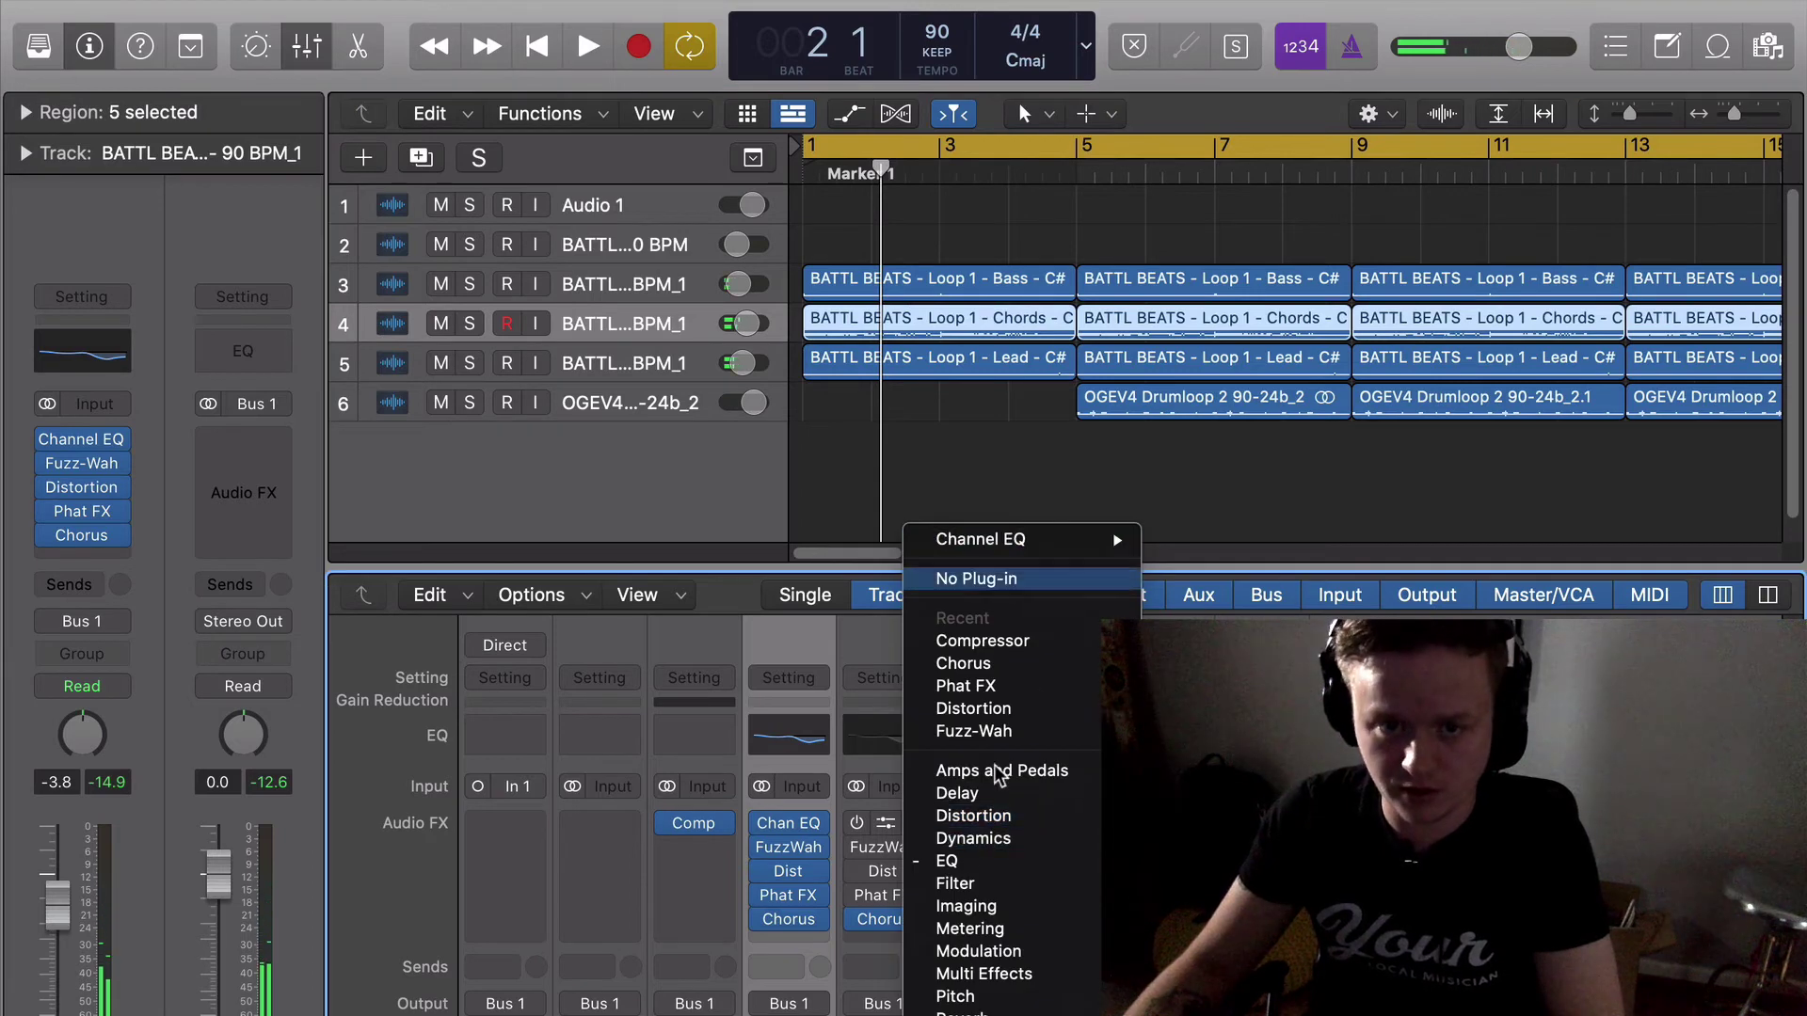
{"action": "left_click", "coordinate": [976, 578]}
{"action": "left_click", "coordinate": [912, 845]}
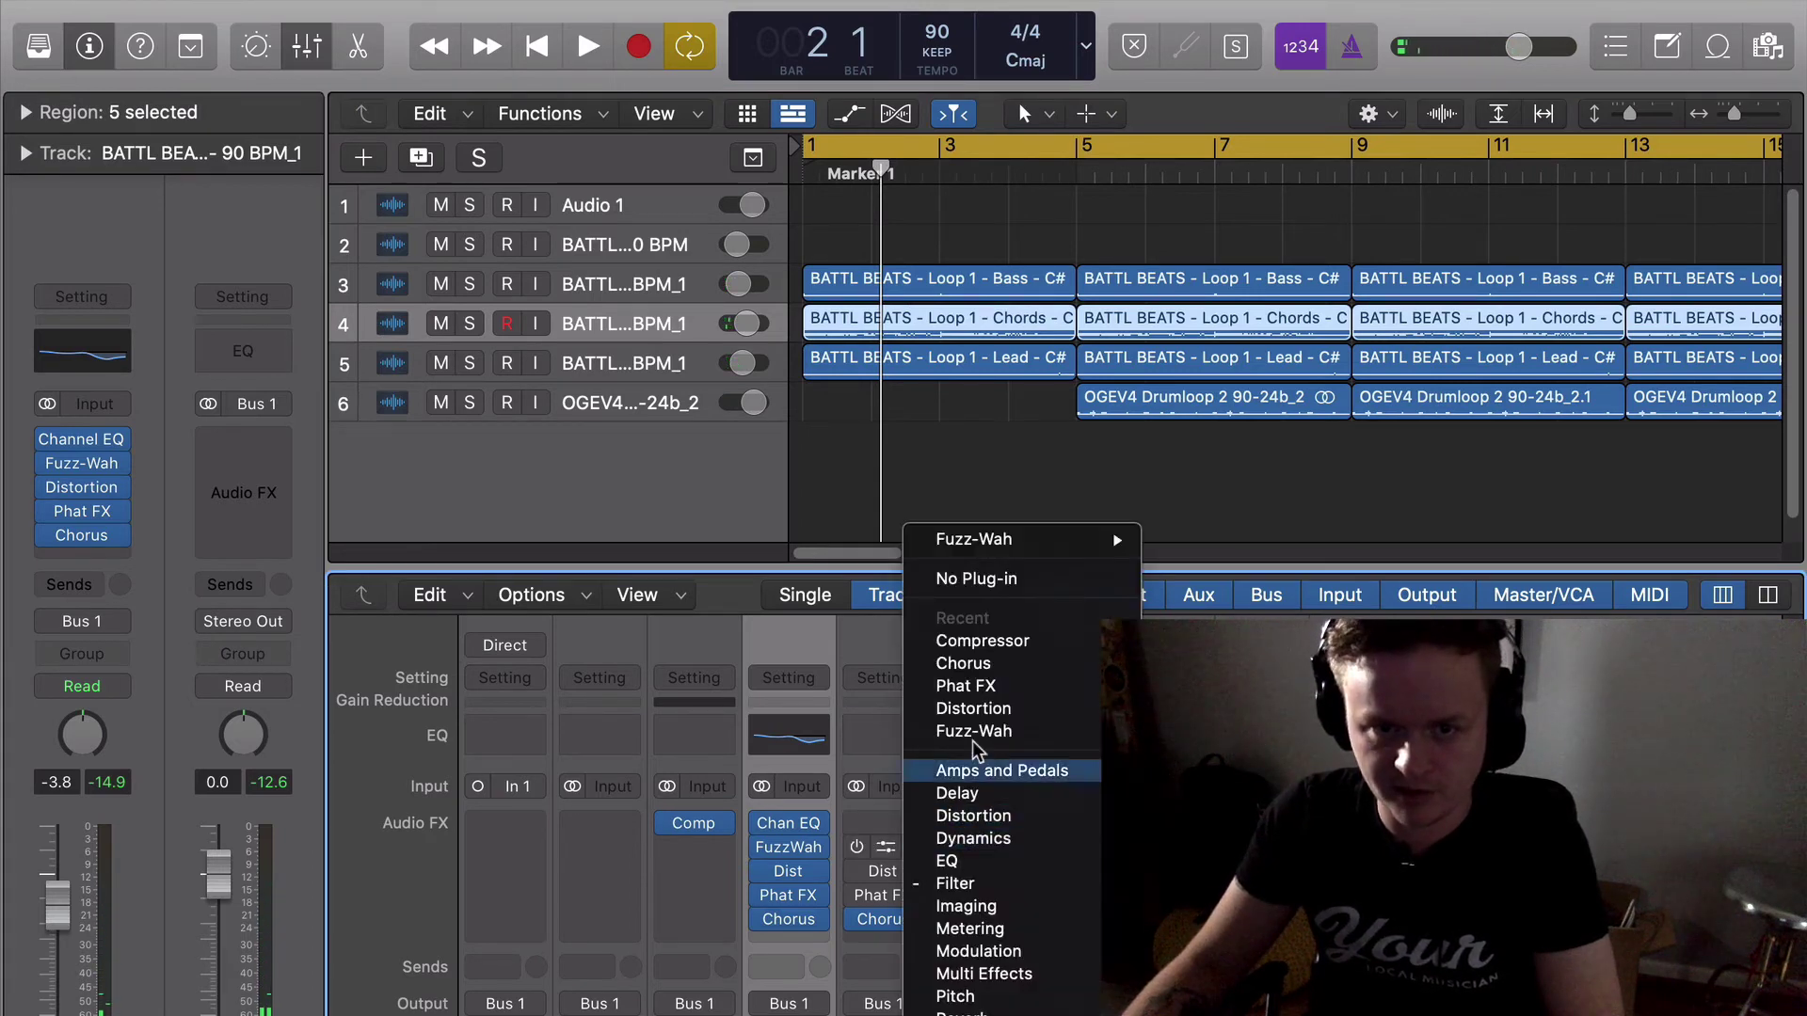
{"action": "left_click", "coordinate": [1037, 584]}
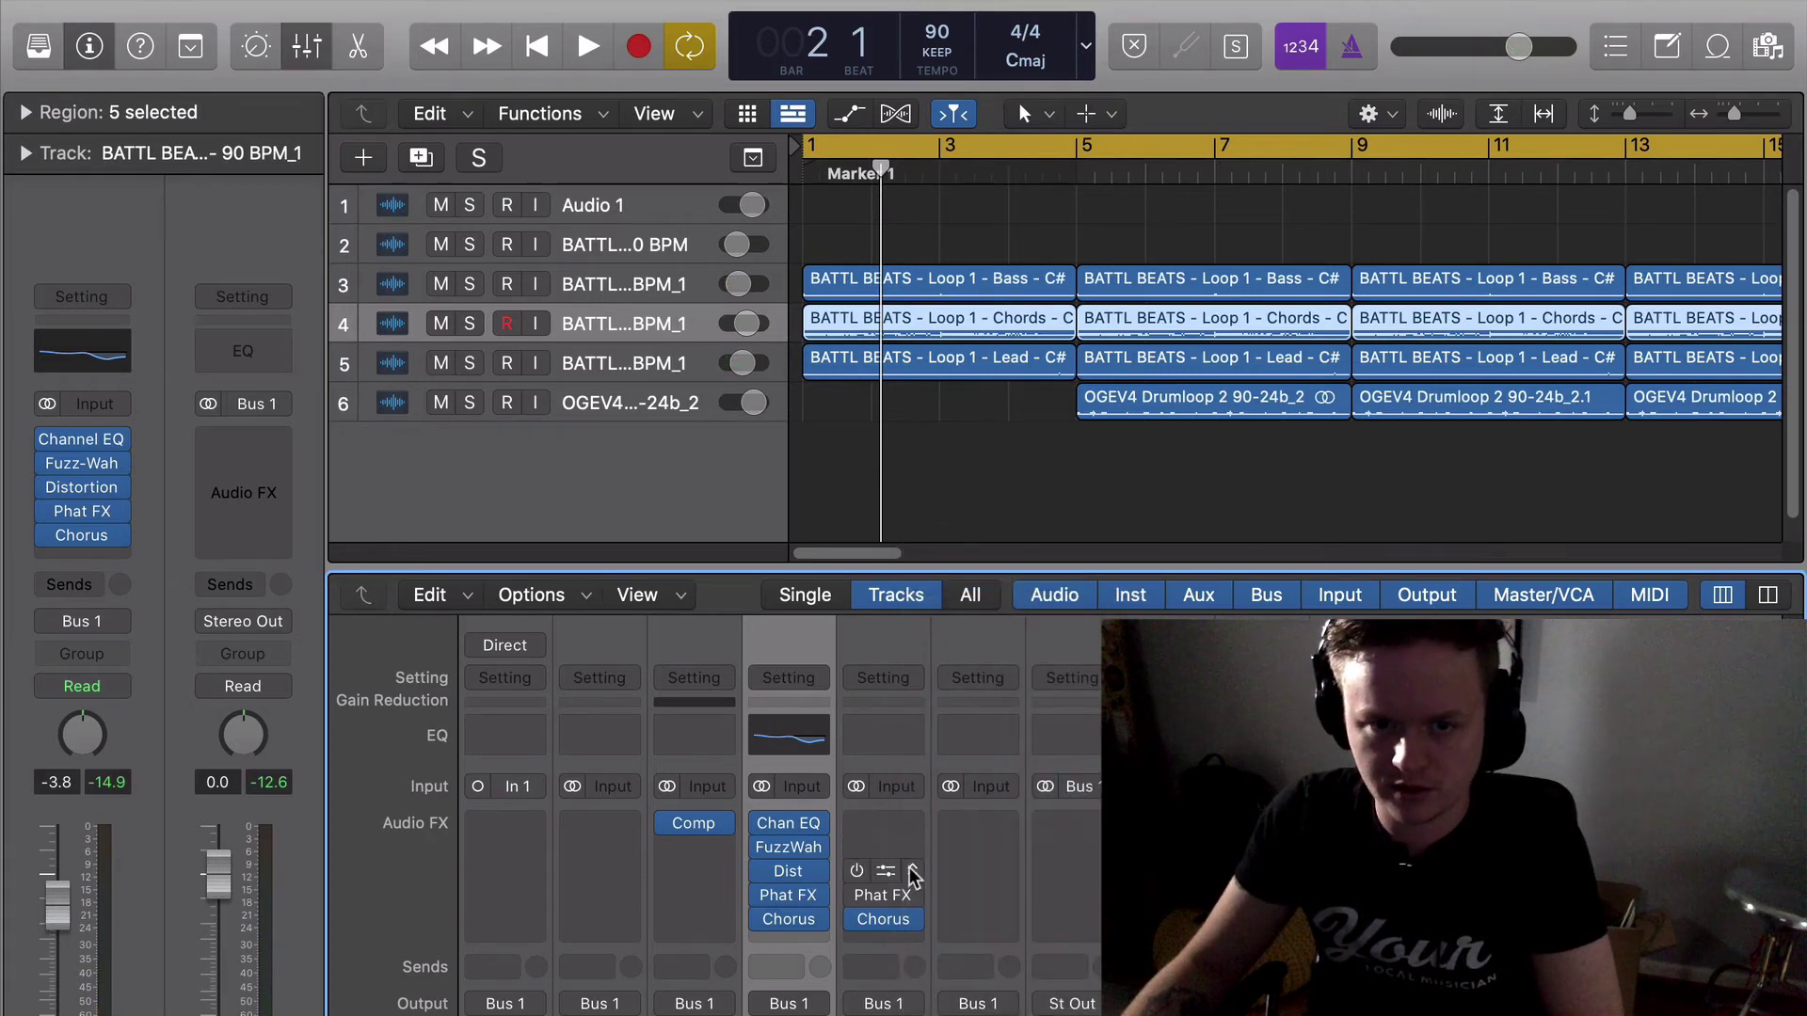
{"action": "left_click", "coordinate": [912, 870]}
{"action": "left_click", "coordinate": [1007, 580]}
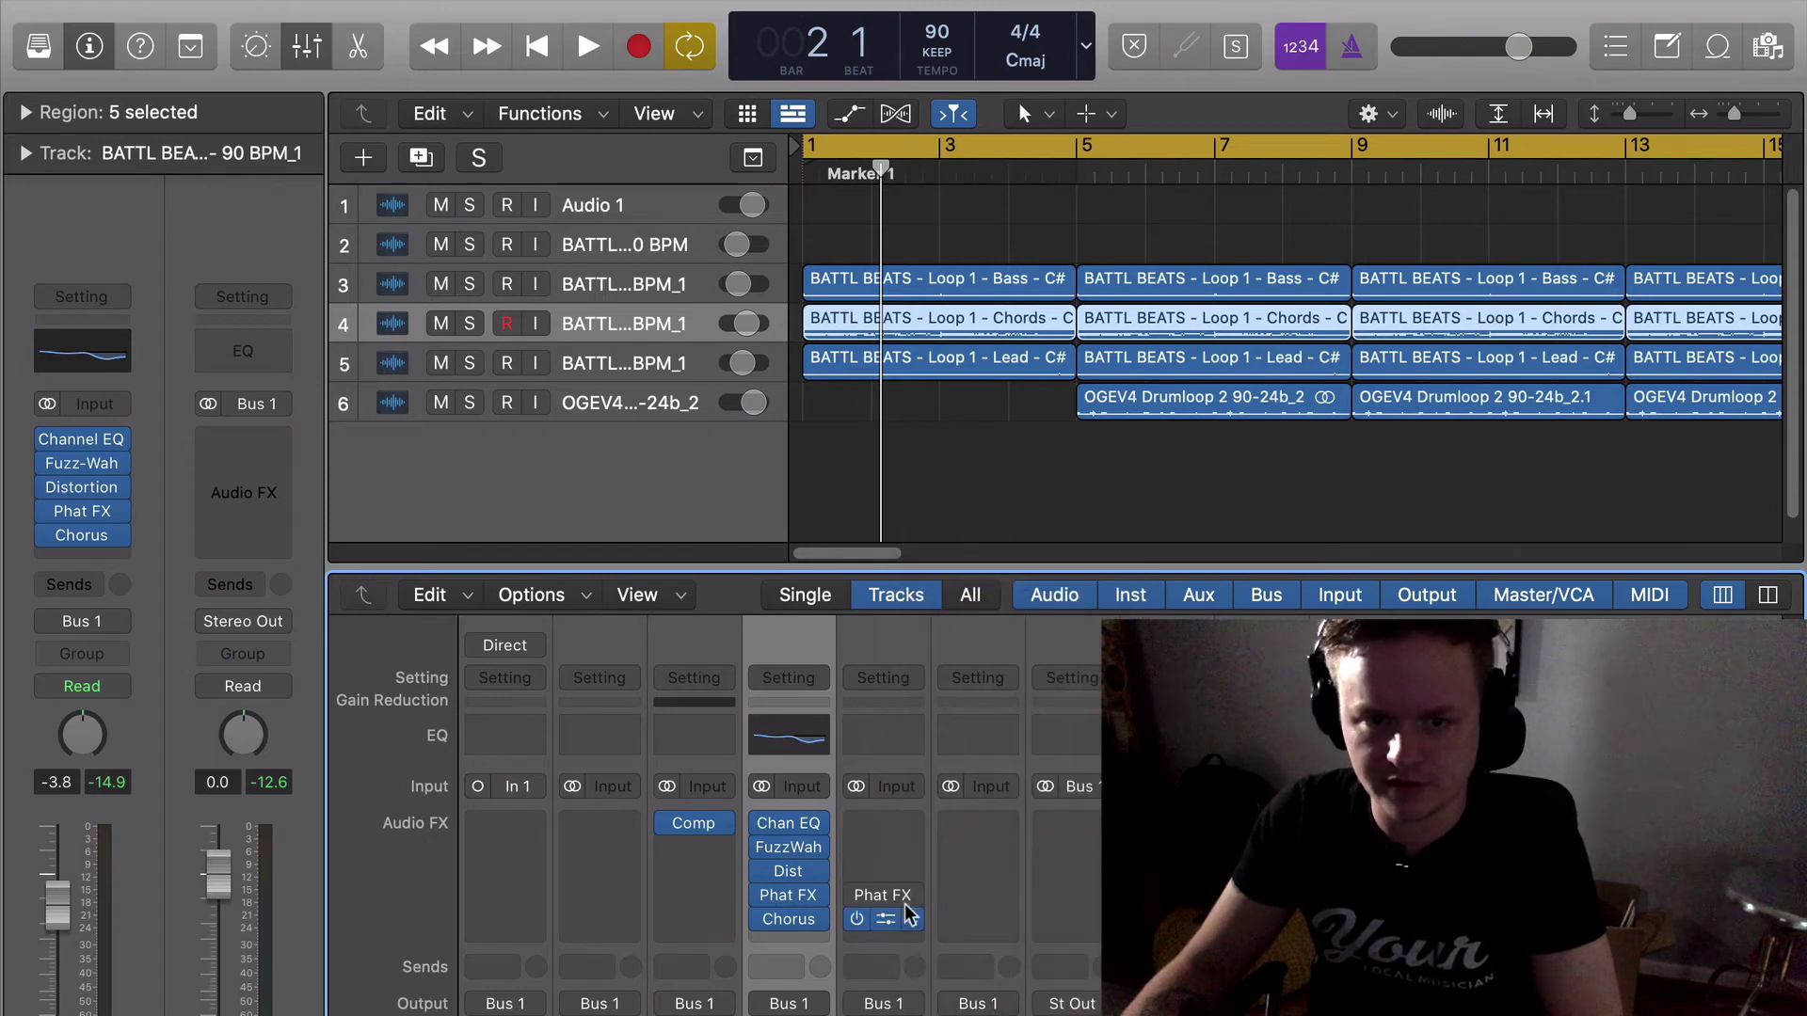
{"action": "left_click", "coordinate": [913, 895]}
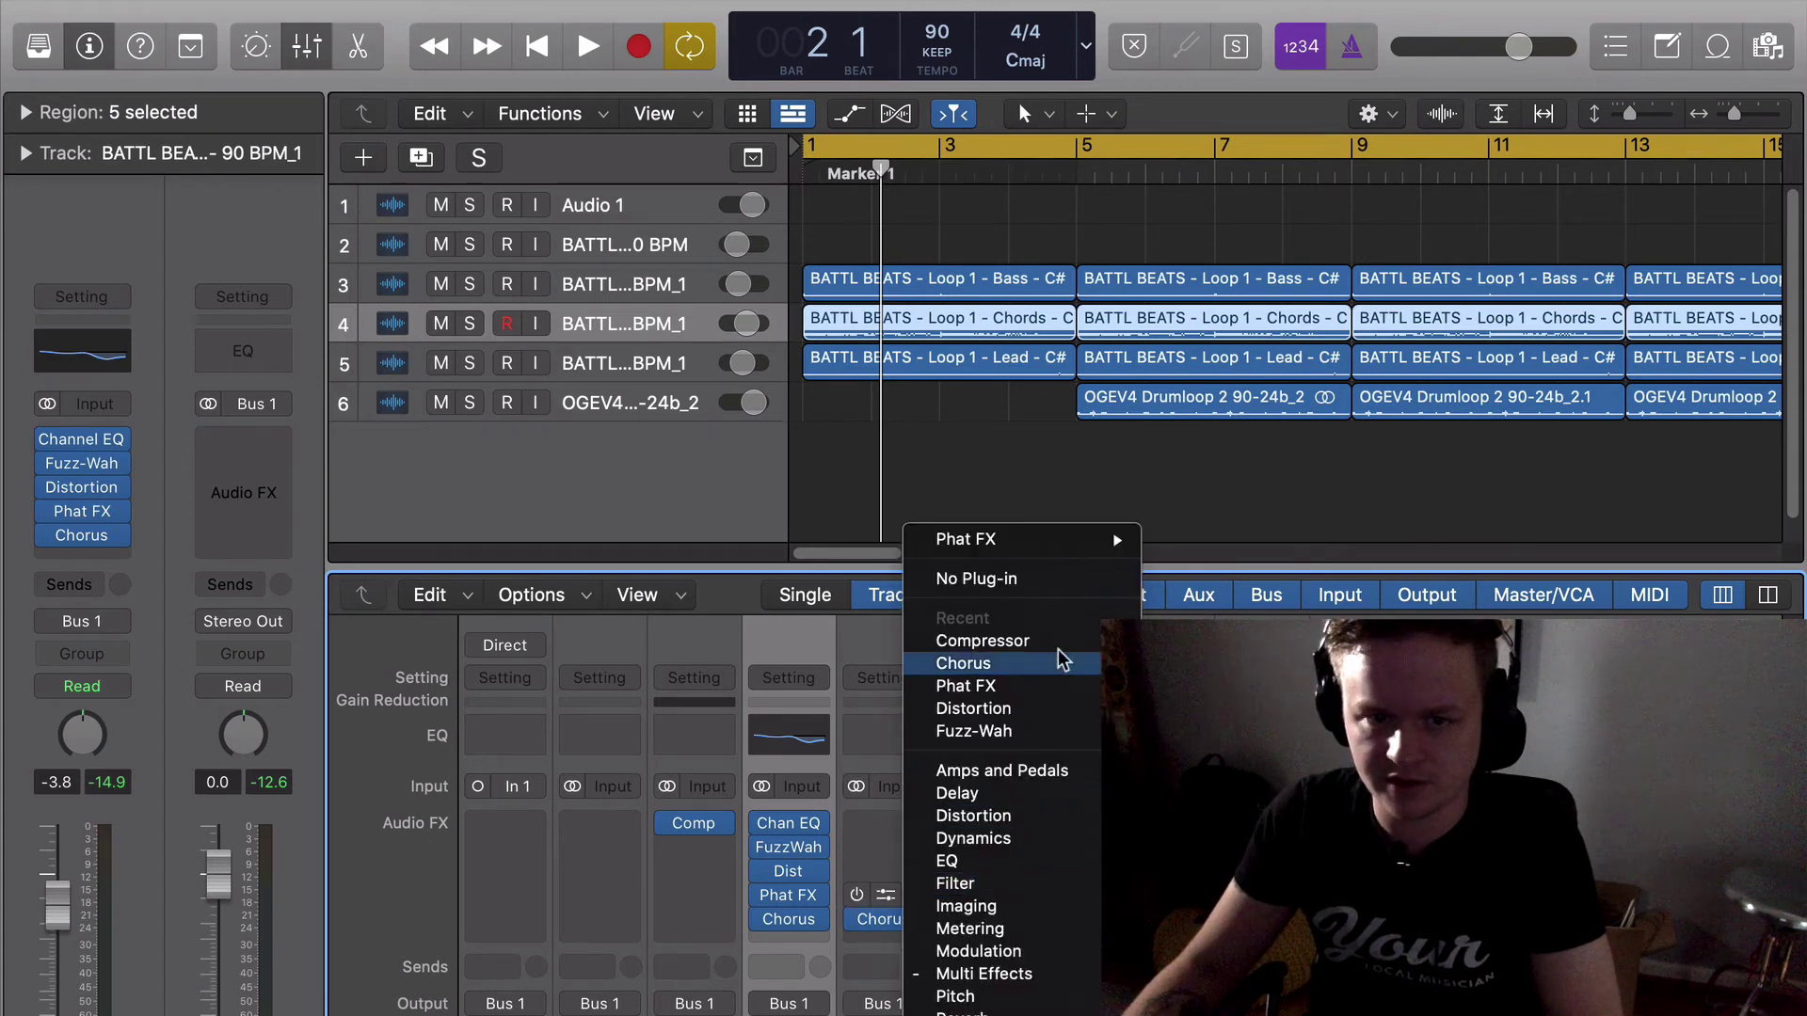
{"action": "left_click", "coordinate": [1009, 580]}
During playback, move the Lead's Chorus to its first effect slot and add a Channel EQ after it, then stop and close the plug-in.
{"action": "key", "text": "space"}
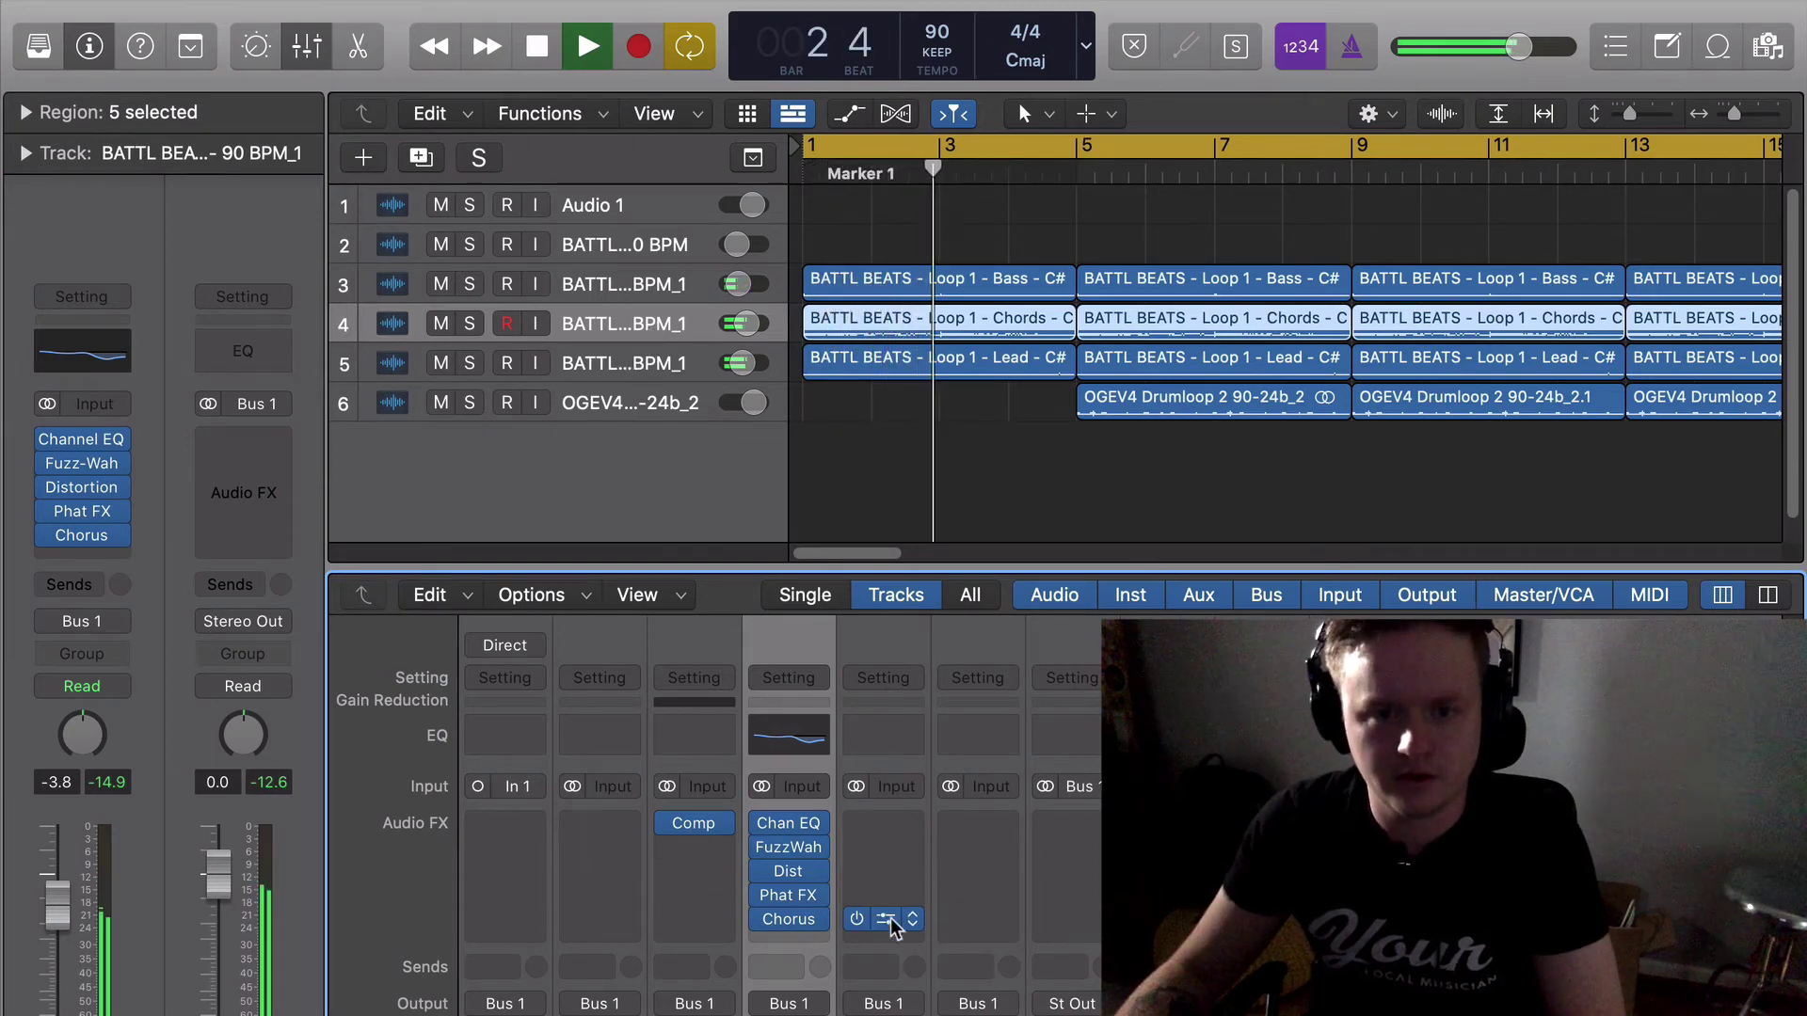
{"action": "left_click_drag", "start_coordinate": [891, 920], "coordinate": [889, 822]}
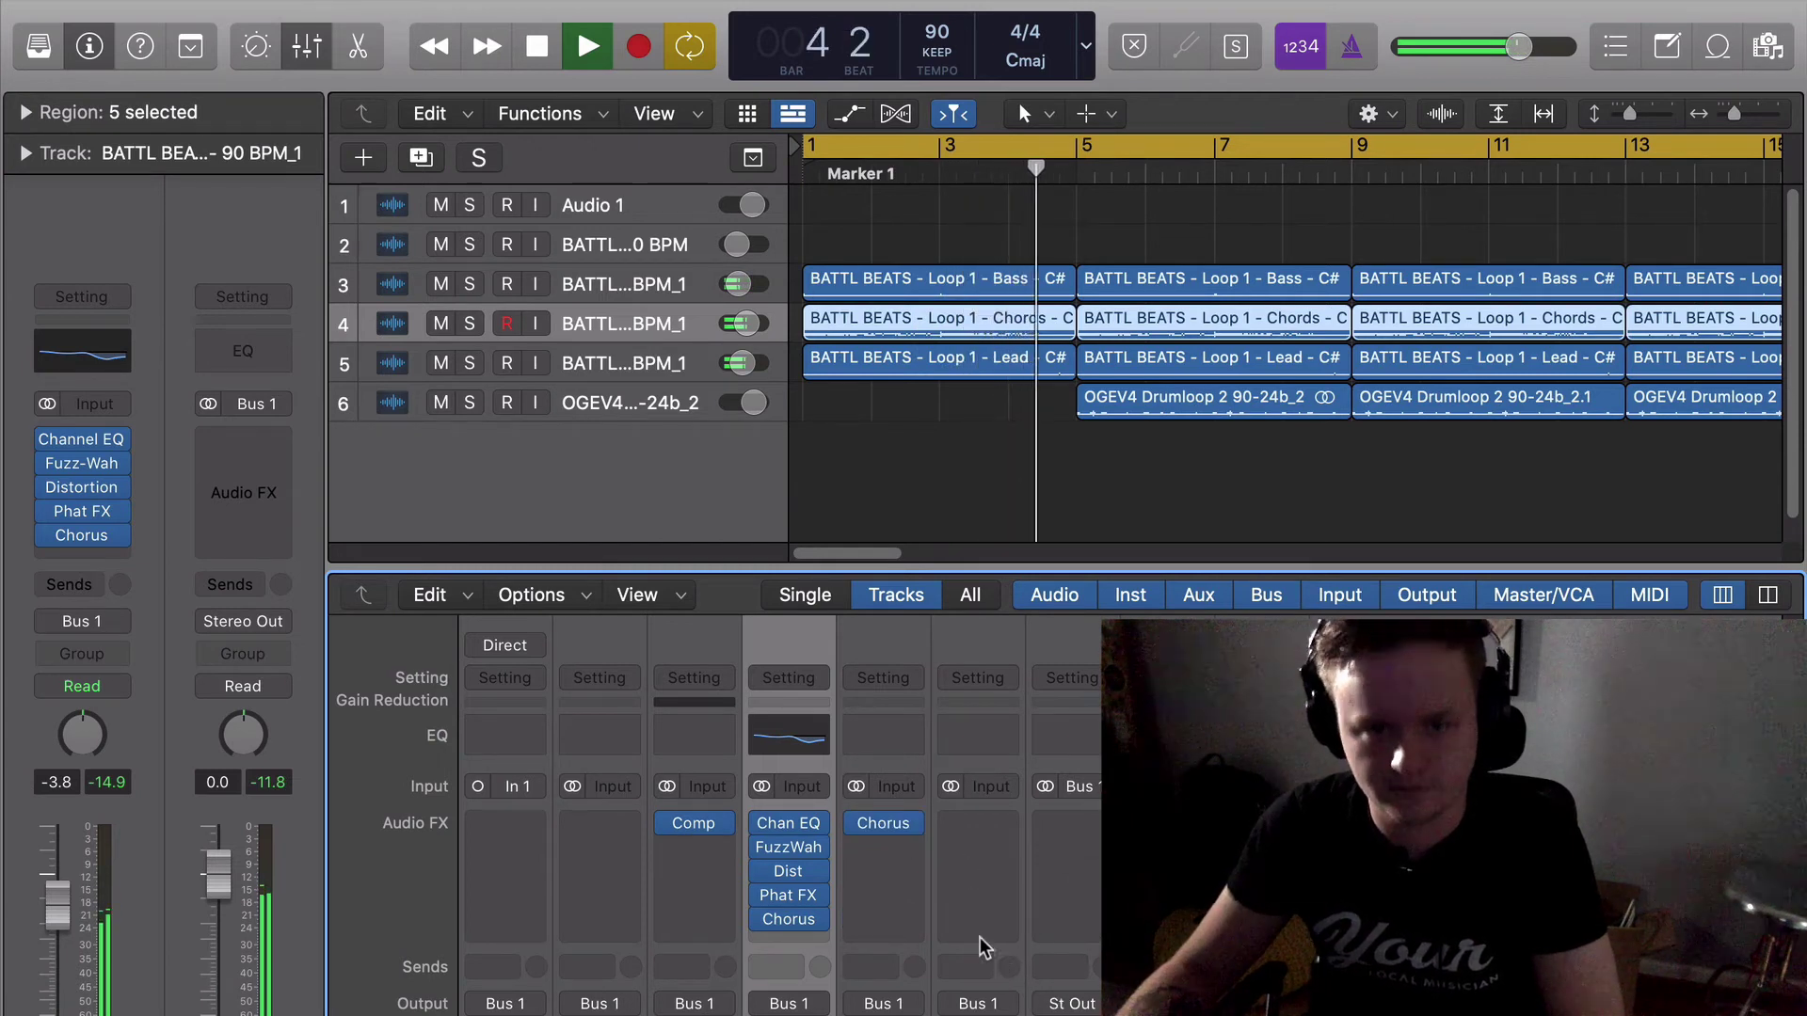
{"action": "mouse_move", "coordinate": [912, 825]}
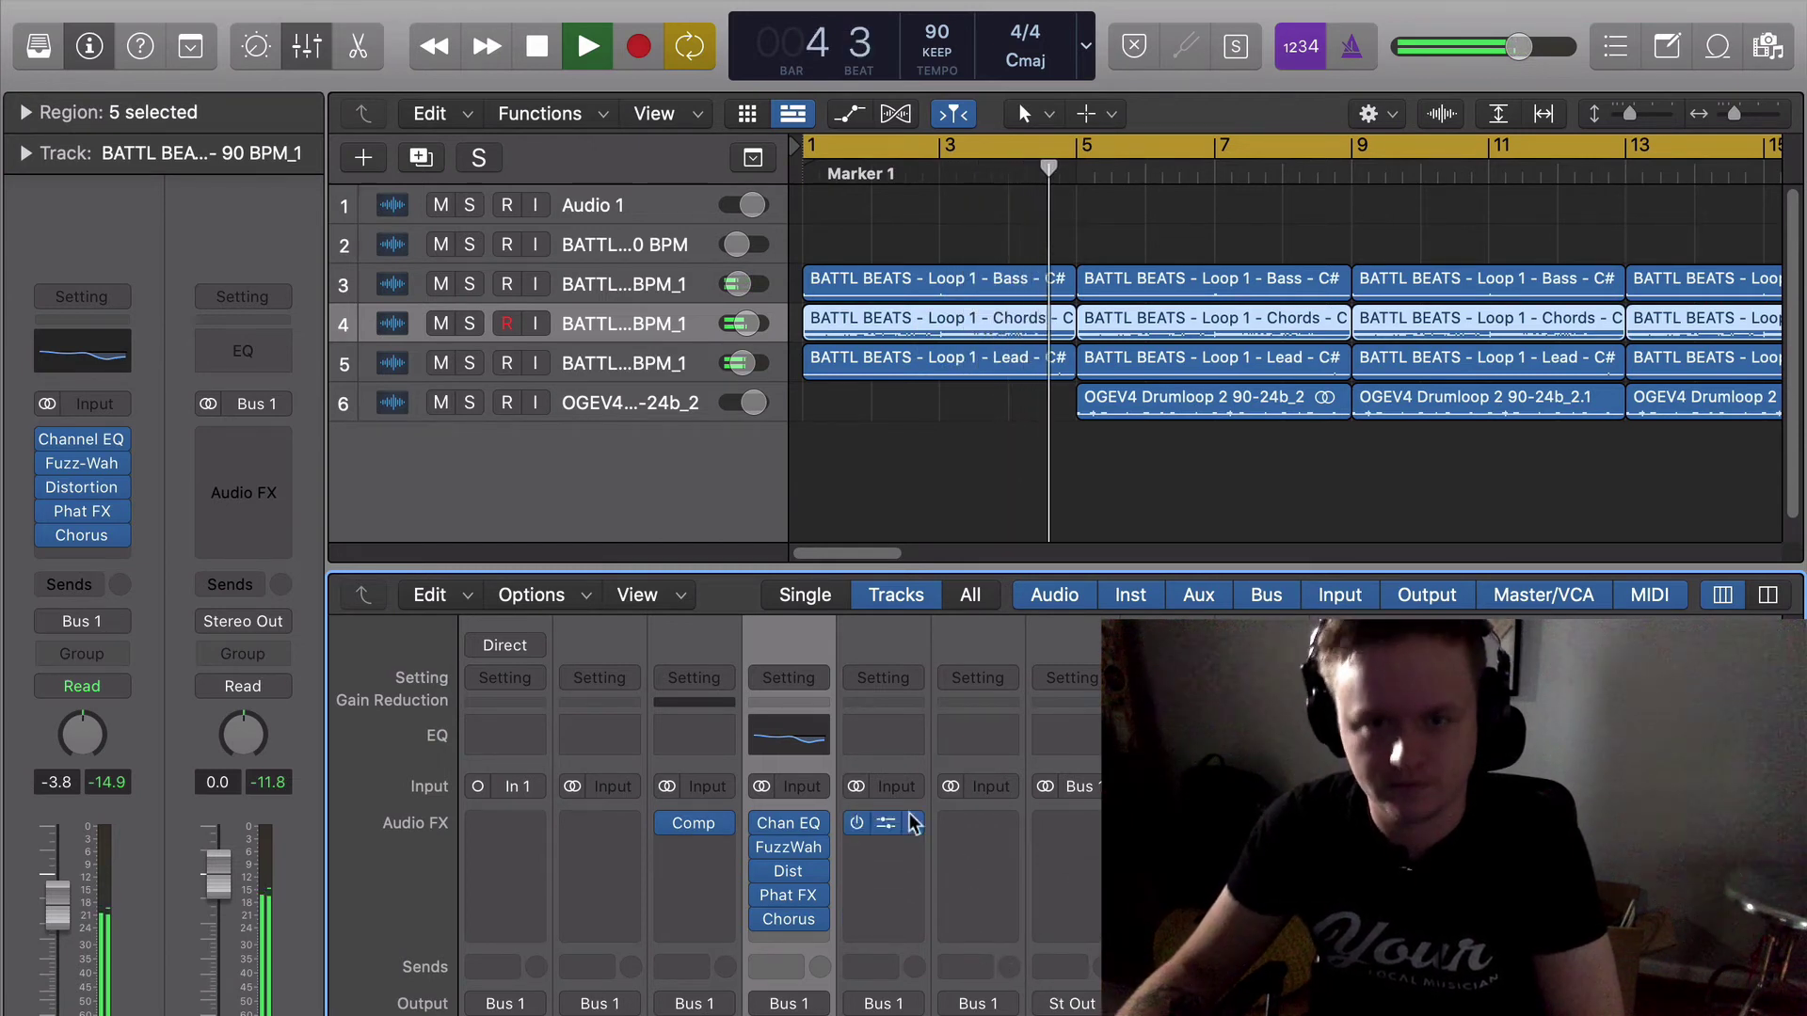
{"action": "left_click", "coordinate": [900, 743]}
{"action": "key", "text": "space"}
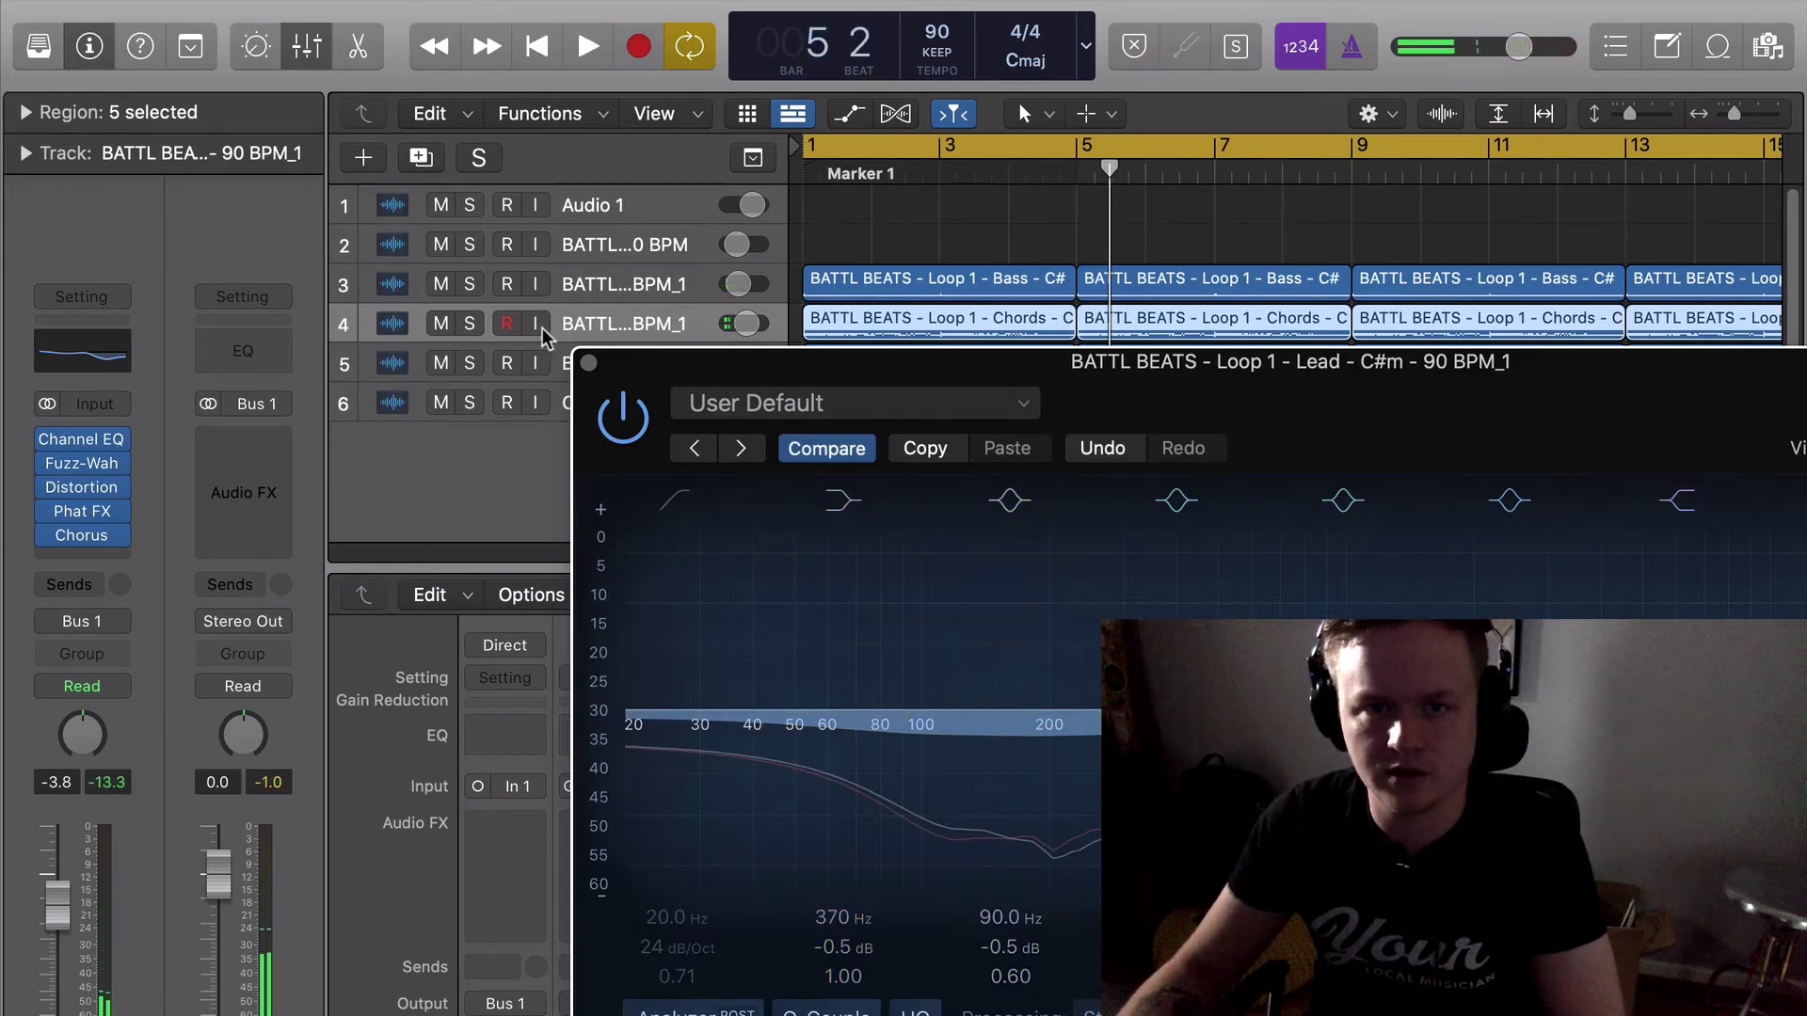
{"action": "left_click", "coordinate": [588, 364]}
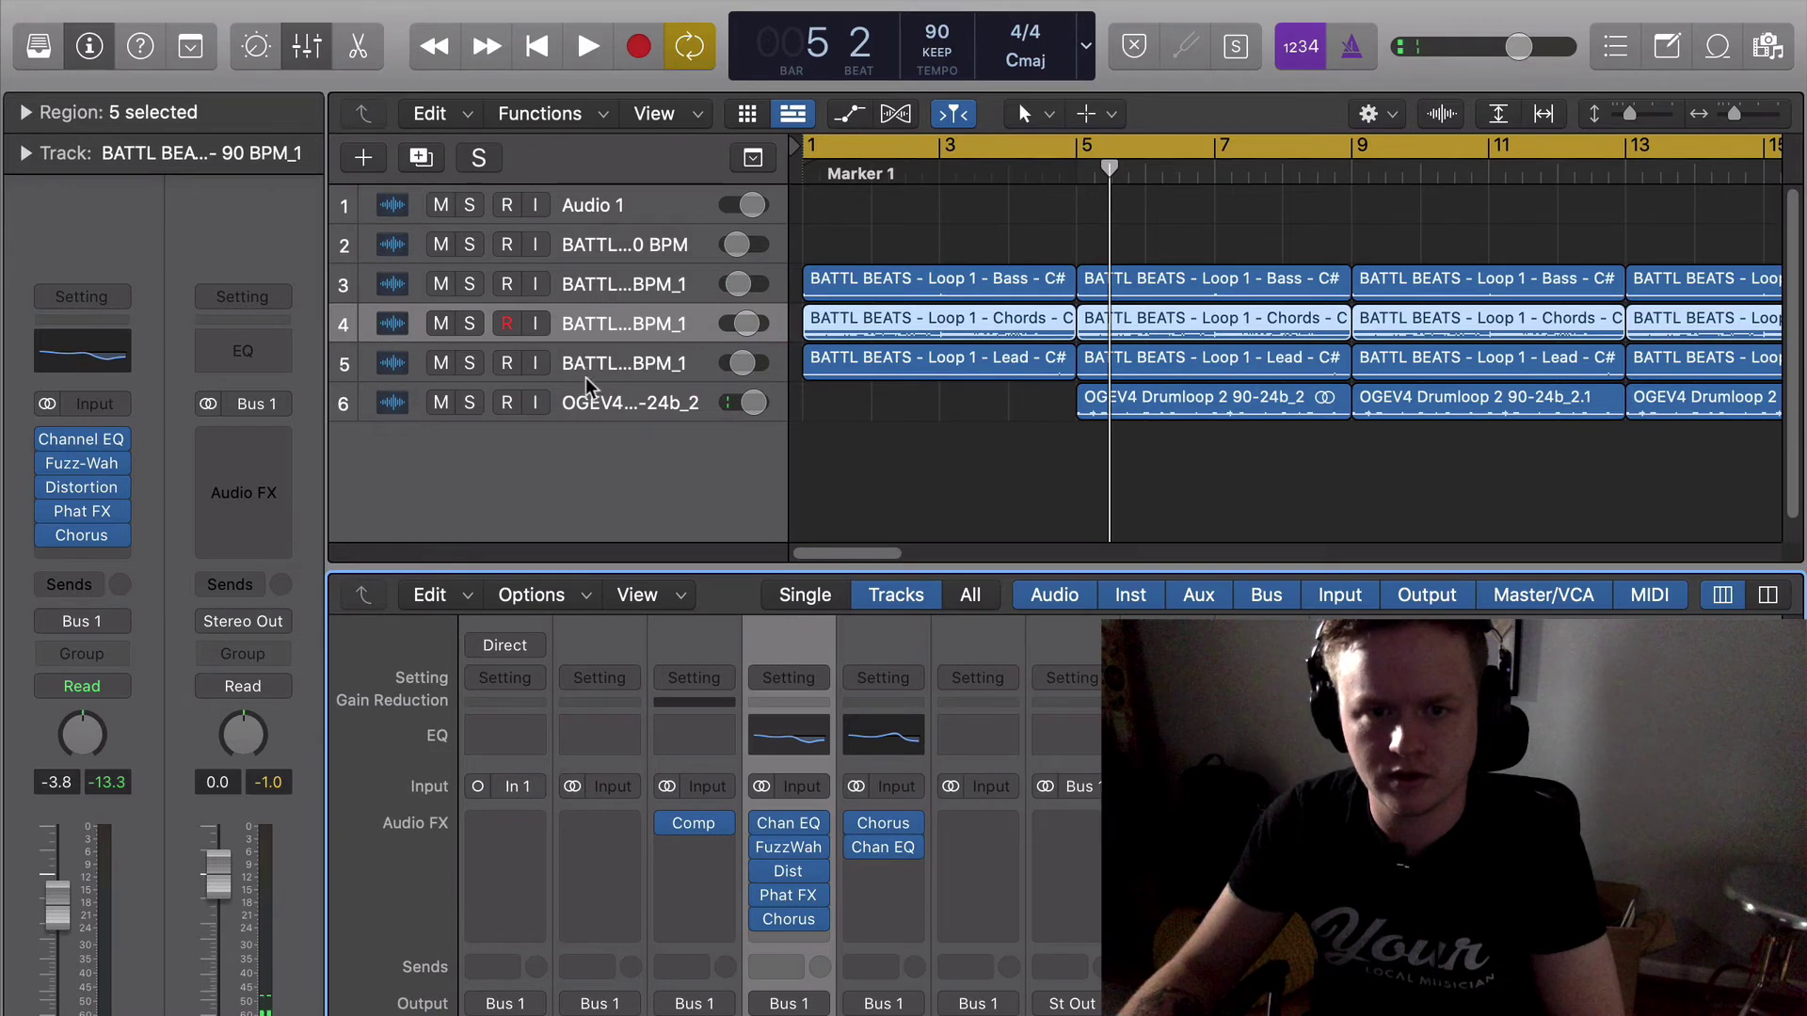
Select the Lead track, play the mix while auditioning its Channel EQ, and close the plug-in.
{"action": "left_click", "coordinate": [591, 367]}
{"action": "left_click", "coordinate": [592, 337]}
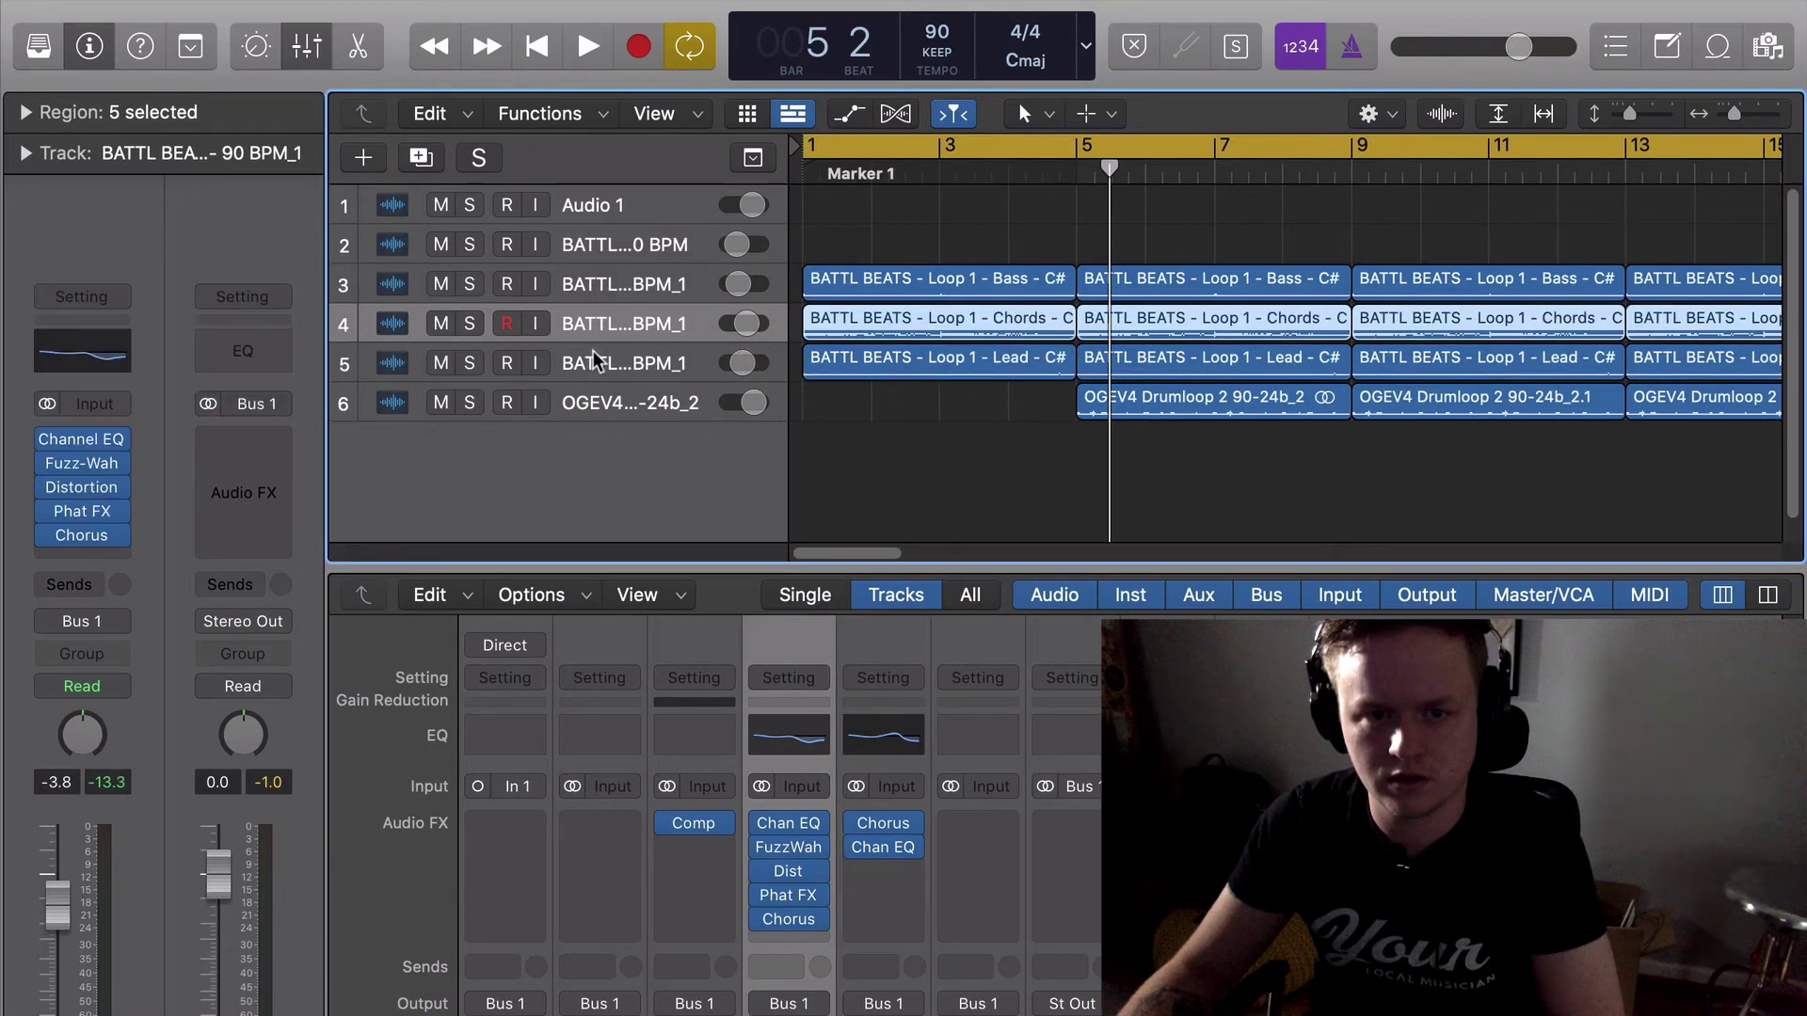
{"action": "left_click", "coordinate": [597, 363]}
{"action": "key", "text": "space"}
{"action": "left_click", "coordinate": [882, 733]}
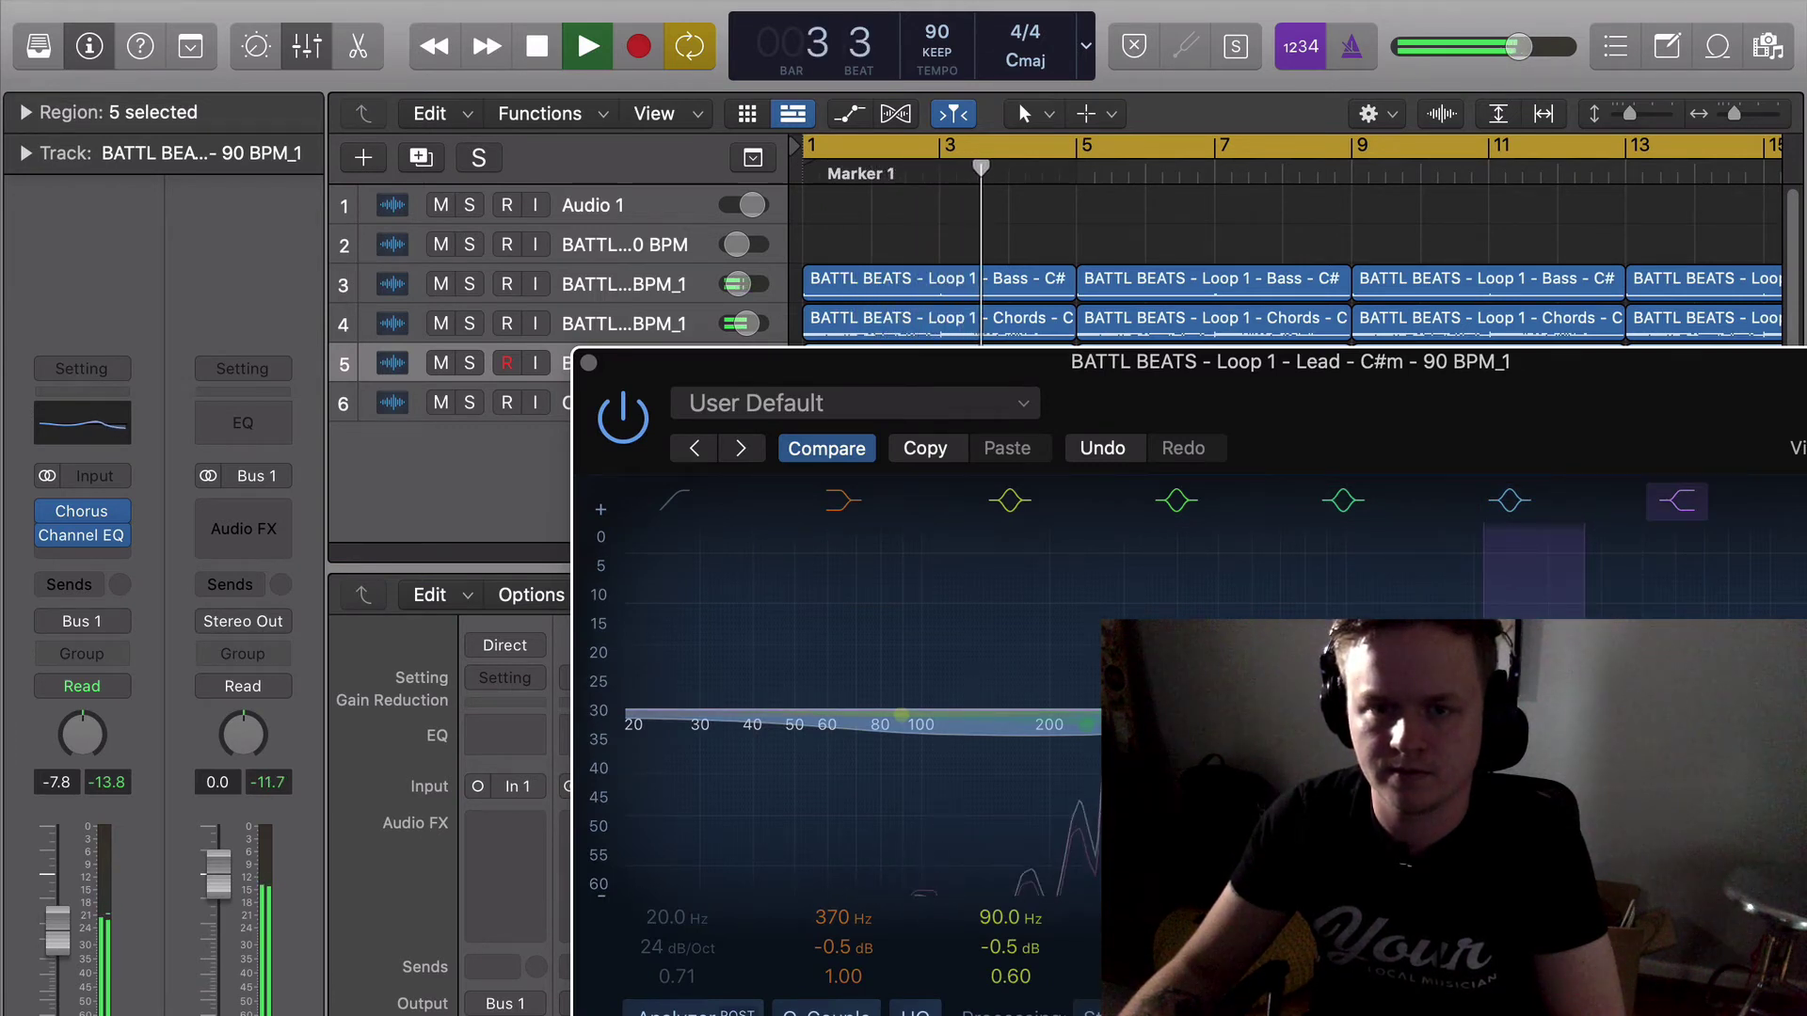
{"action": "left_click", "coordinate": [617, 405]}
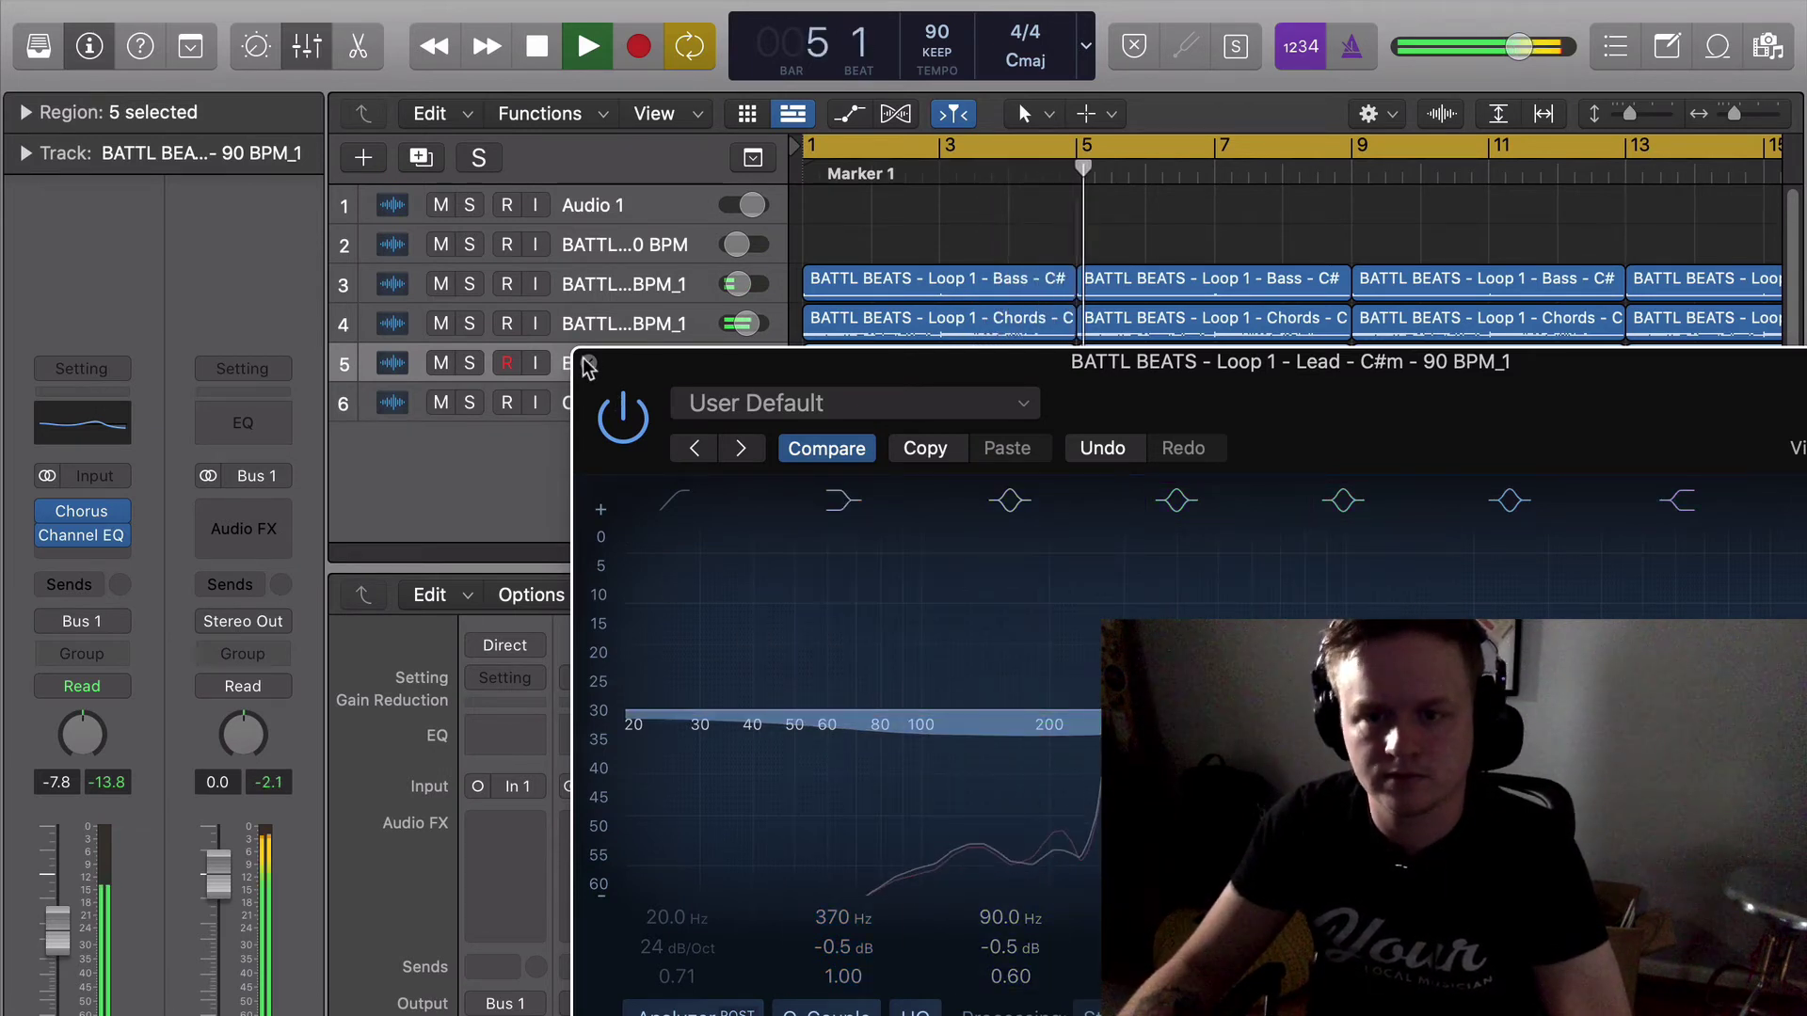
{"action": "left_click", "coordinate": [588, 362]}
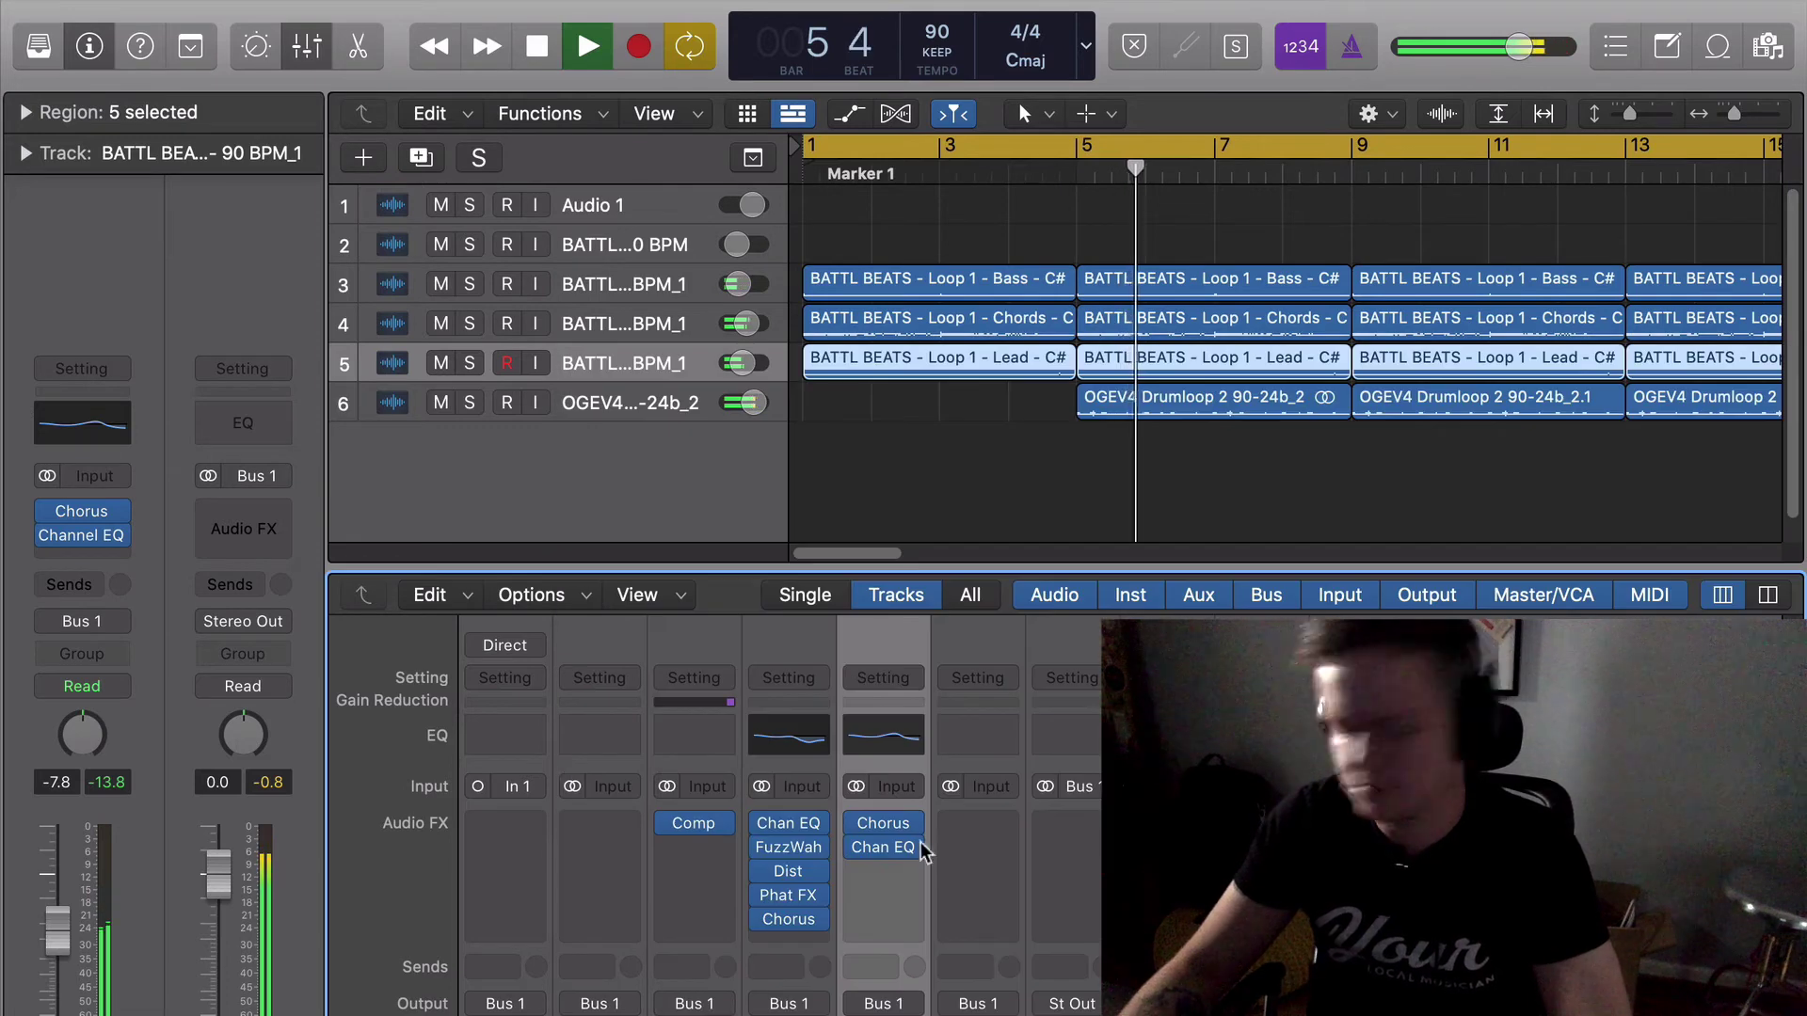
Stop playback, bypass all effects on the Bass, Chords and Lead channels, and play the unprocessed mix from the start.
{"action": "key", "text": "space"}
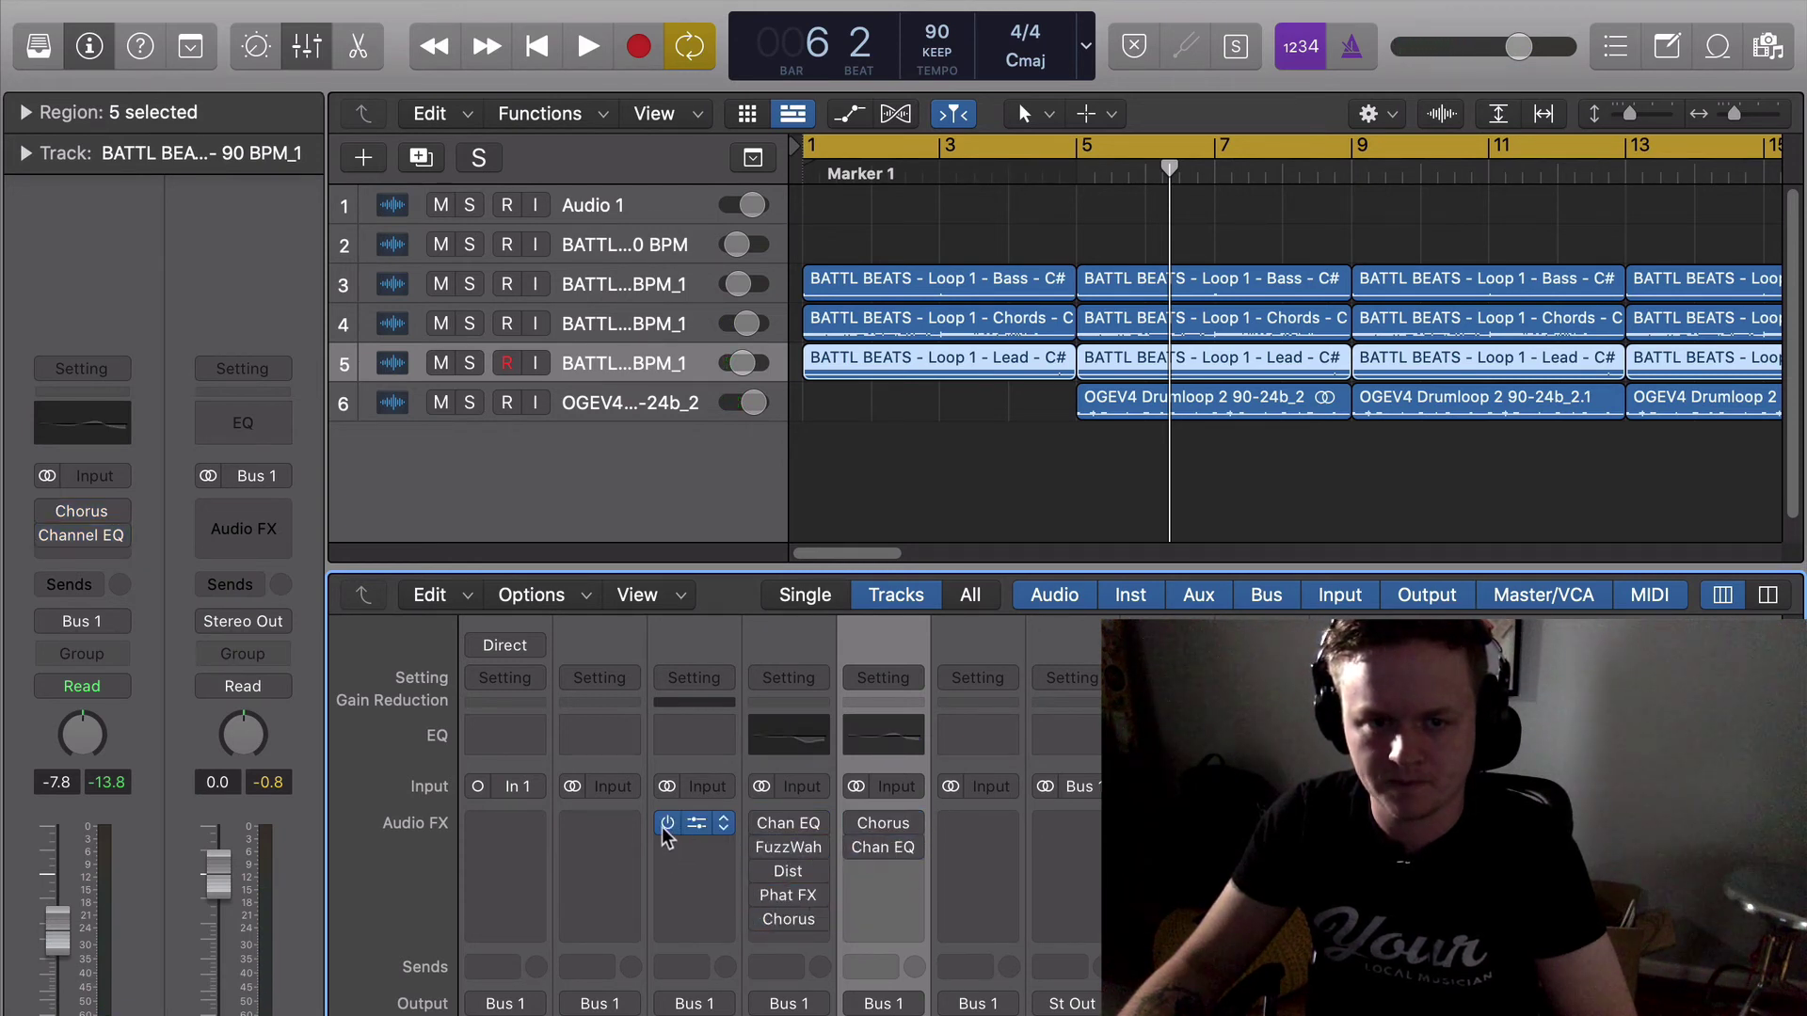
{"action": "key", "text": "space"}
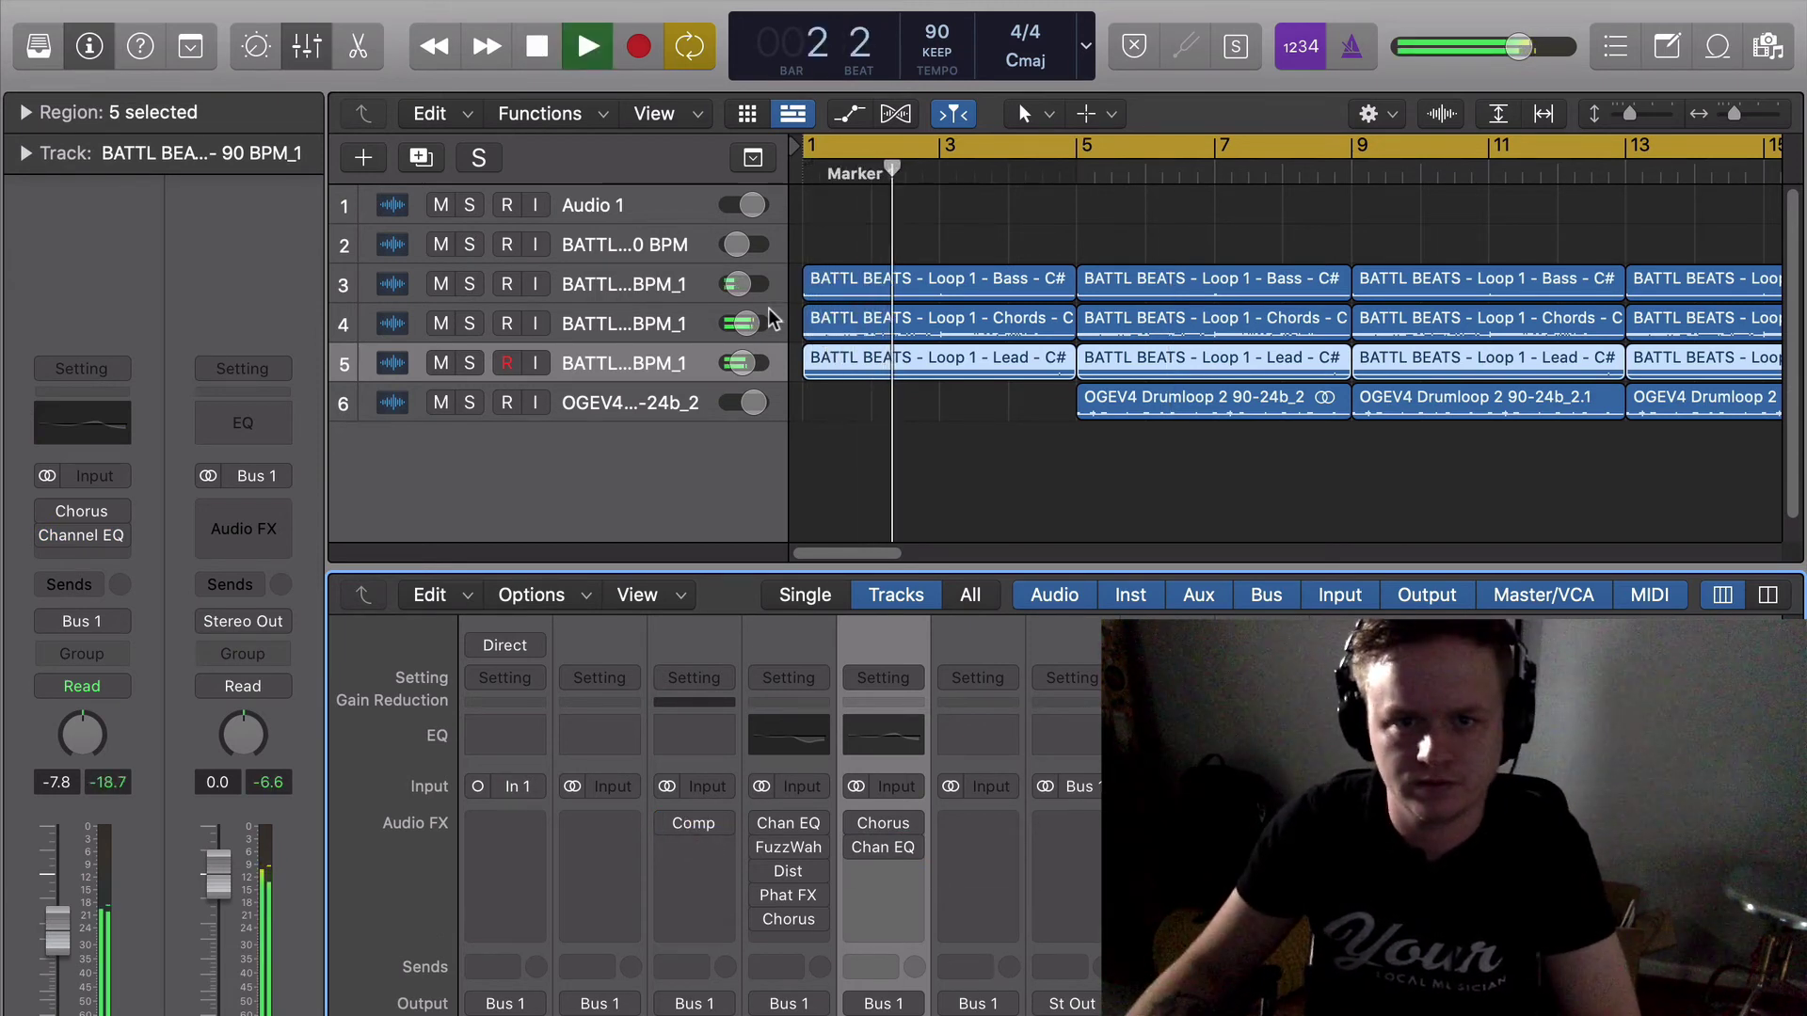
{"action": "left_click", "coordinate": [663, 367]}
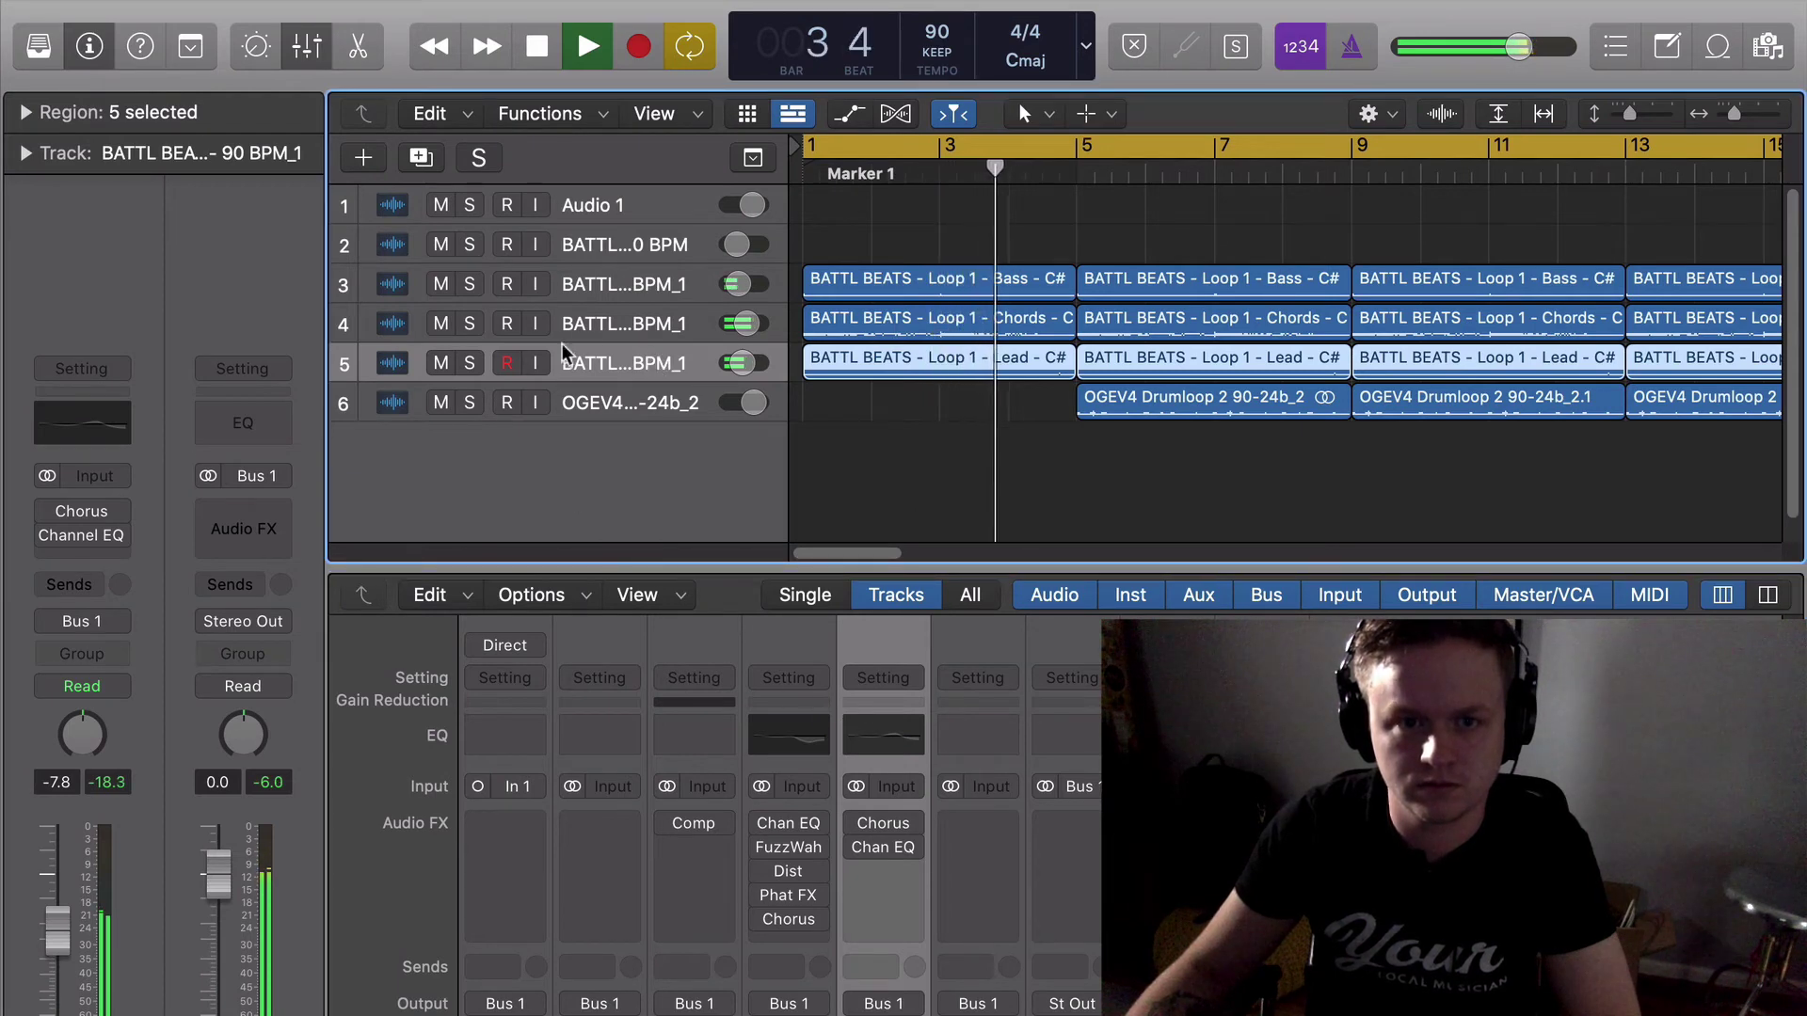
Lower the Chords channel's volume to -4.7 dB during playback.
{"action": "left_click", "coordinate": [618, 321]}
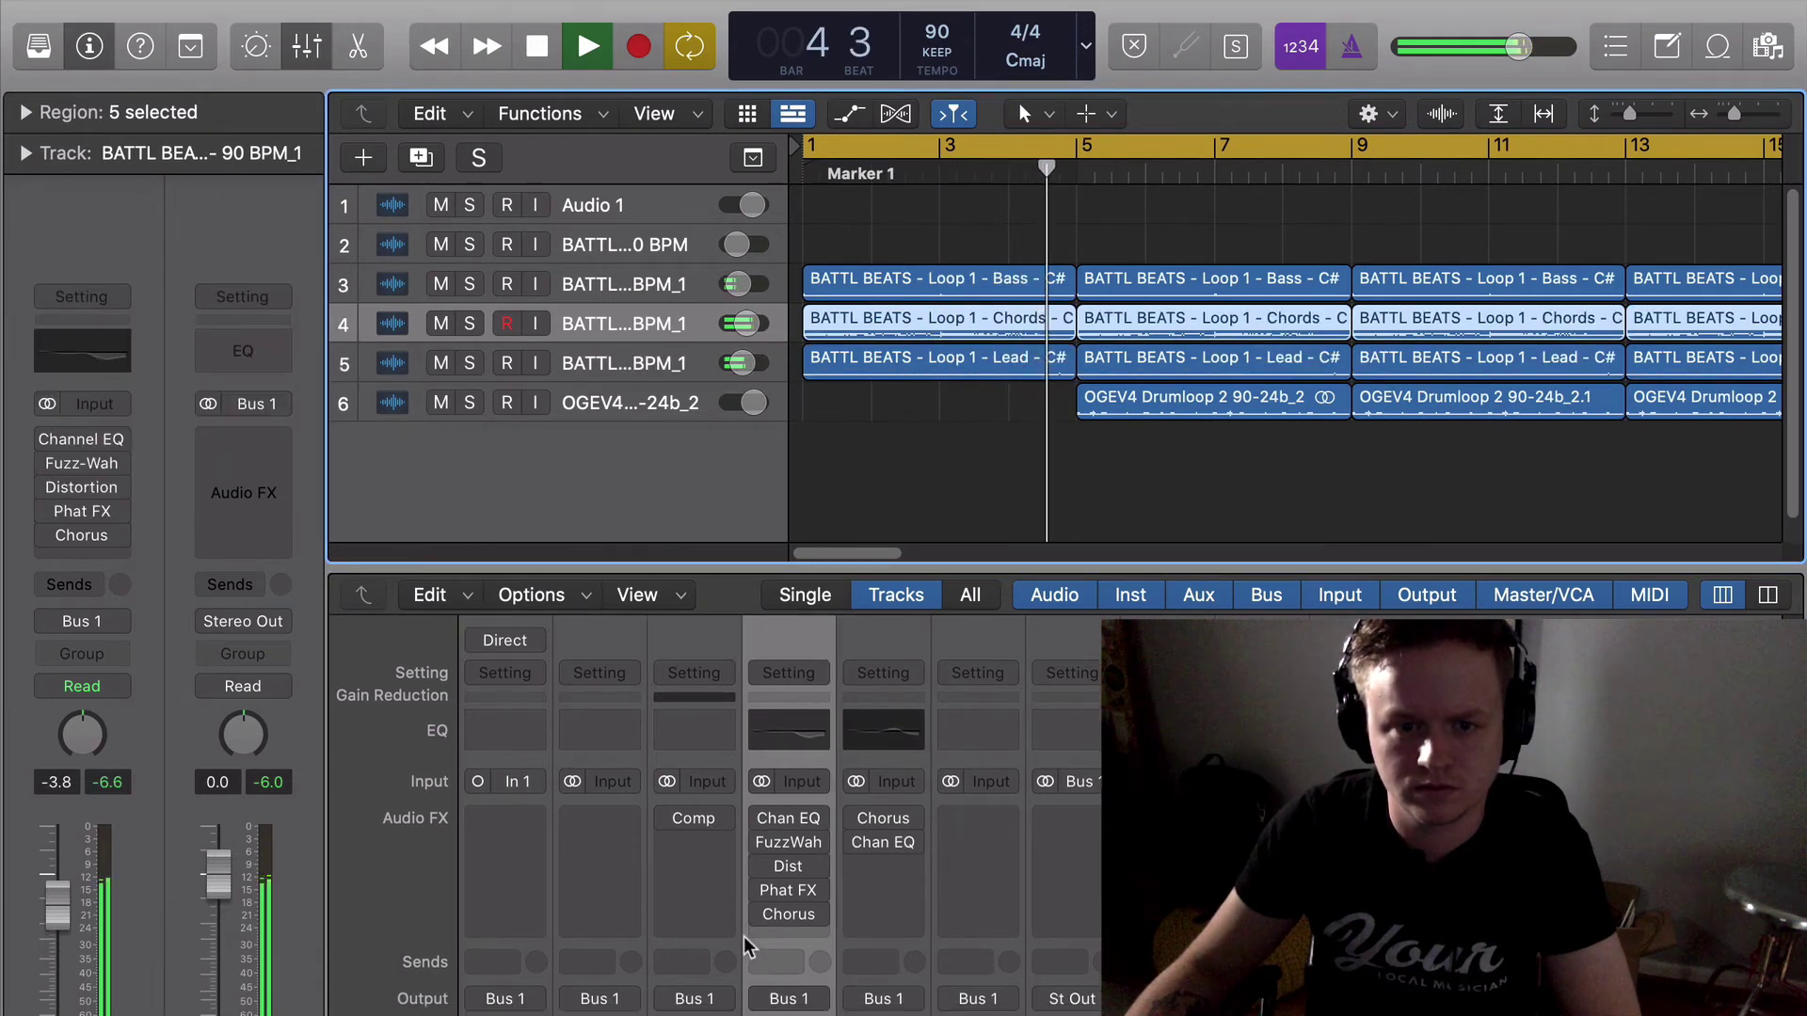
{"action": "scroll", "coordinate": [828, 941], "scroll_direction": "down", "scroll_amount": 5}
{"action": "left_click_drag", "start_coordinate": [766, 909], "coordinate": [766, 918]}
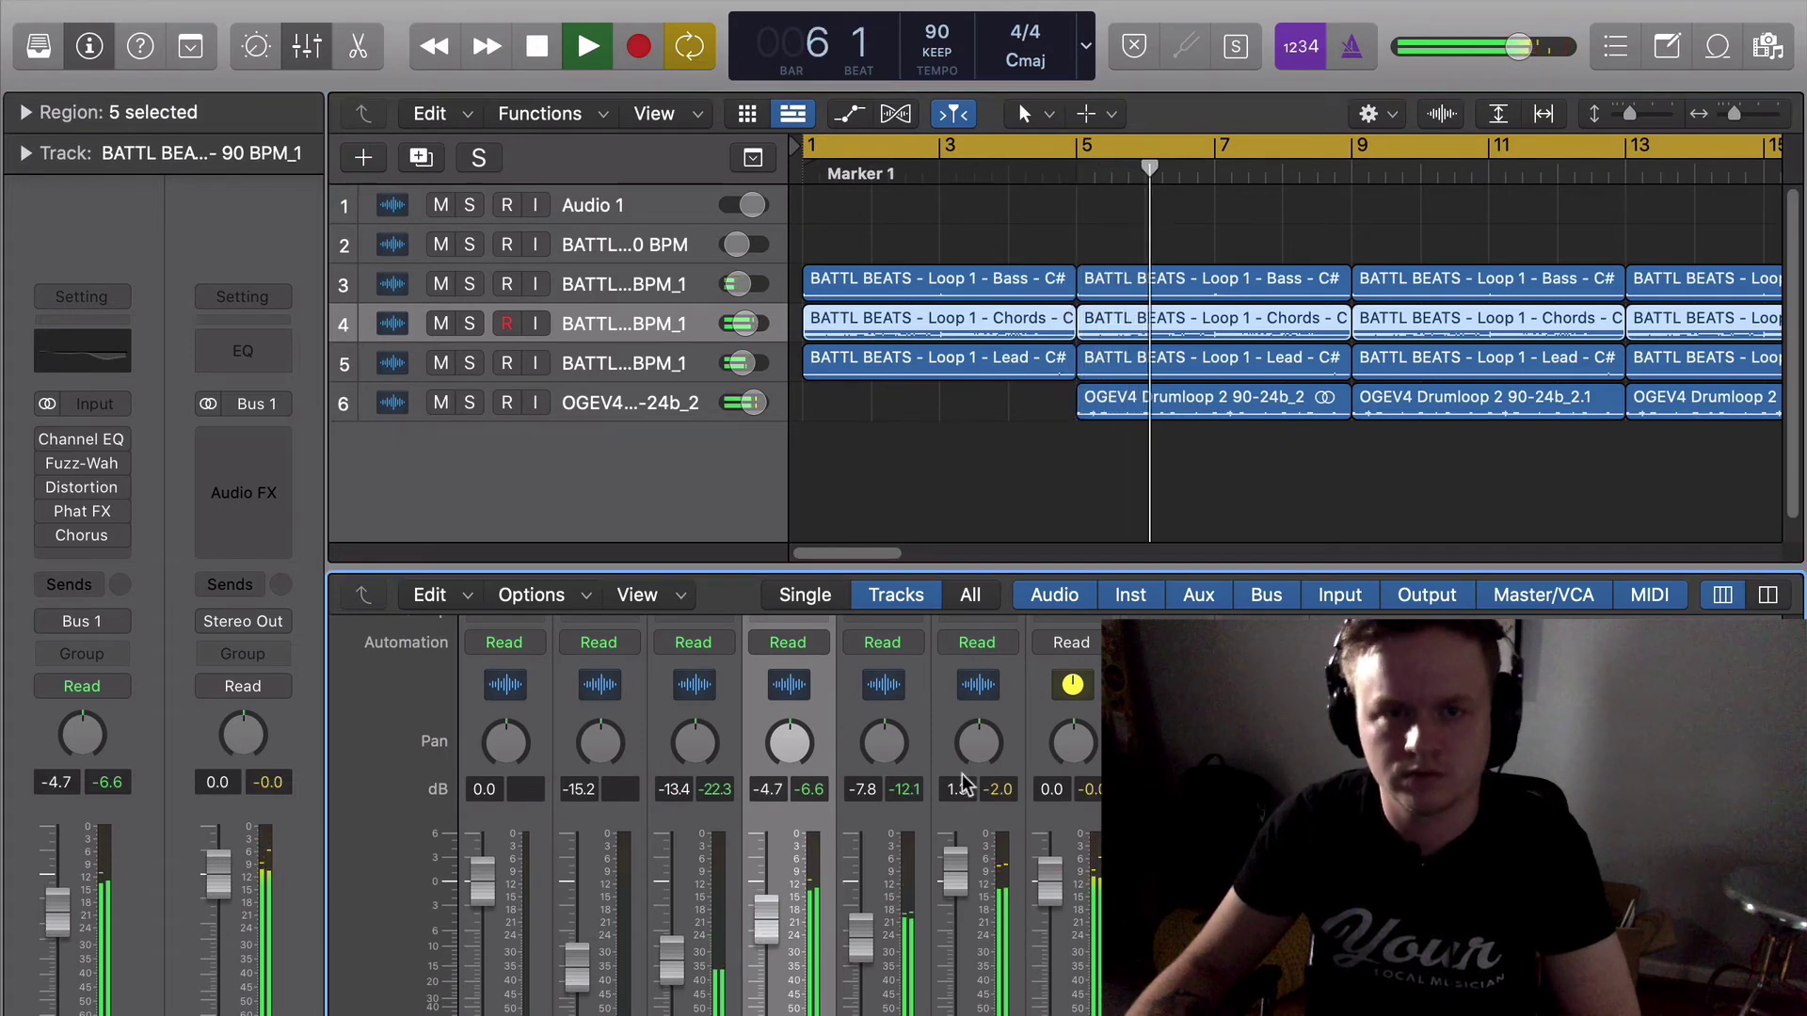
{"action": "scroll", "coordinate": [788, 800], "scroll_direction": "up", "scroll_amount": 3}
{"action": "scroll", "coordinate": [946, 969], "scroll_direction": "up", "scroll_amount": 8}
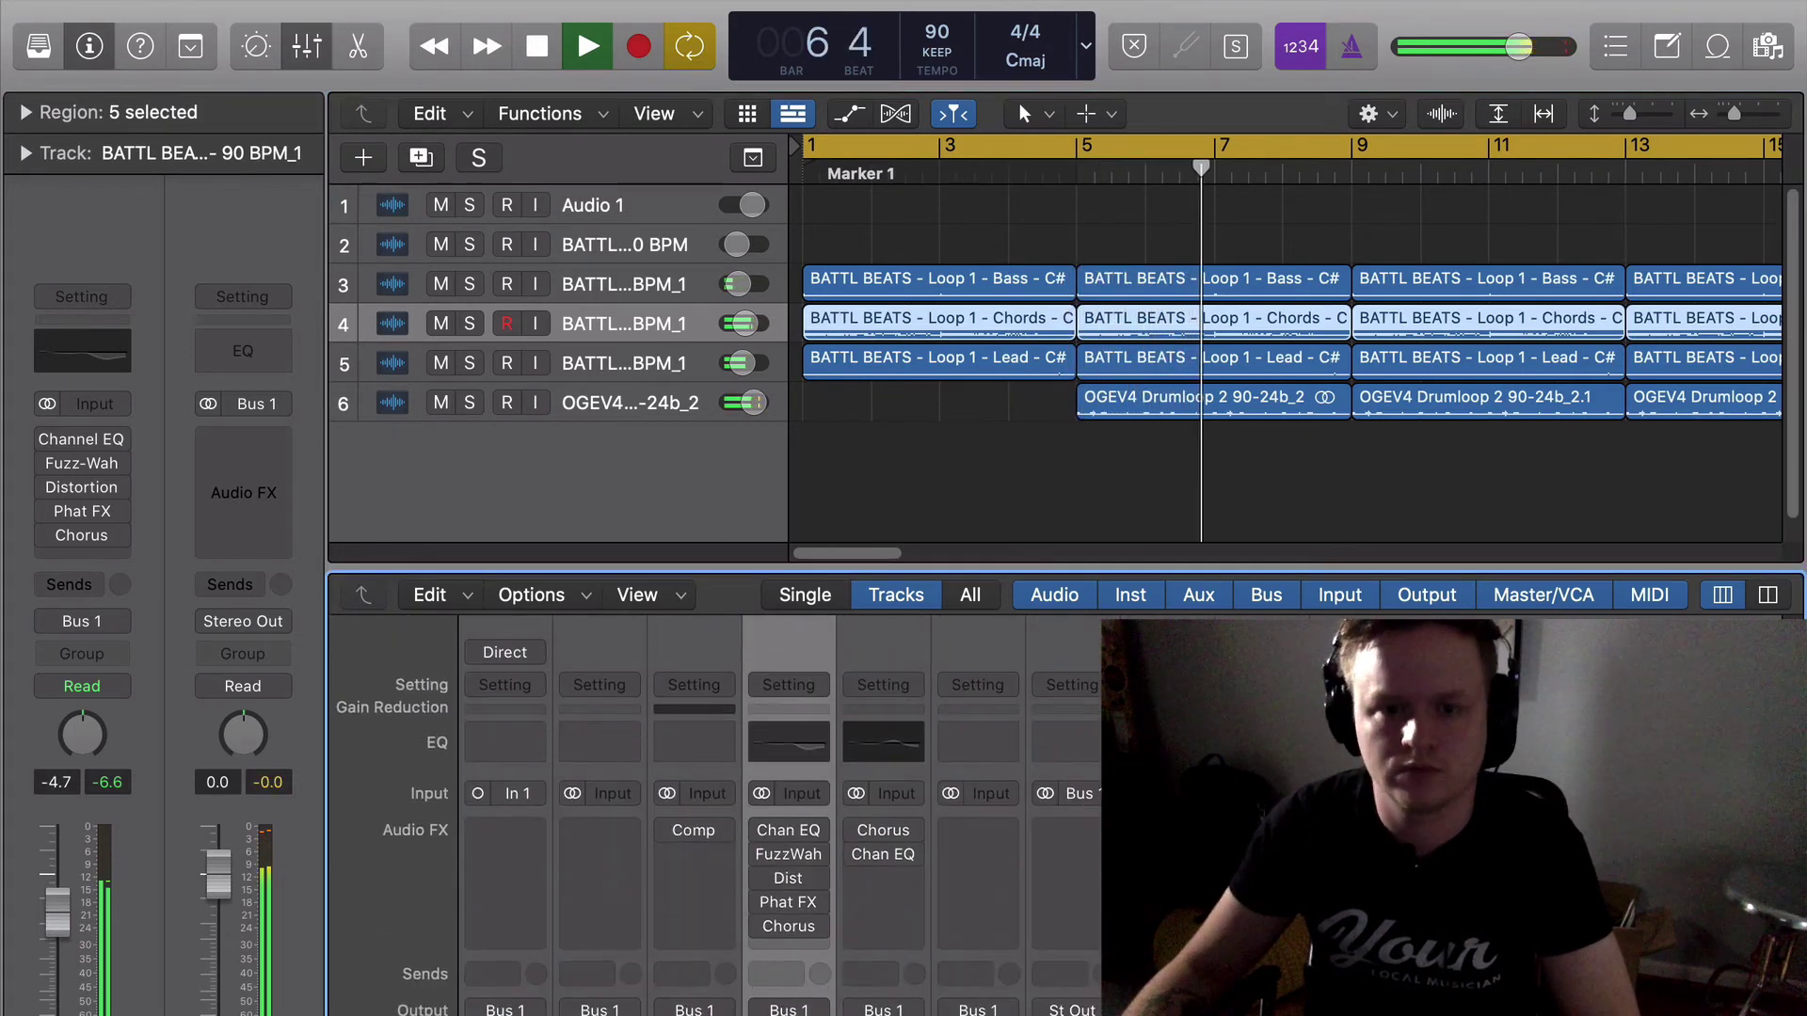
Re-enable the Chords channel's Channel EQ, Fuzz-Wah, Distortion, Phat FX and Chorus one after another during playback, then stop.
{"action": "left_click", "coordinate": [783, 830]}
{"action": "left_click", "coordinate": [764, 866]}
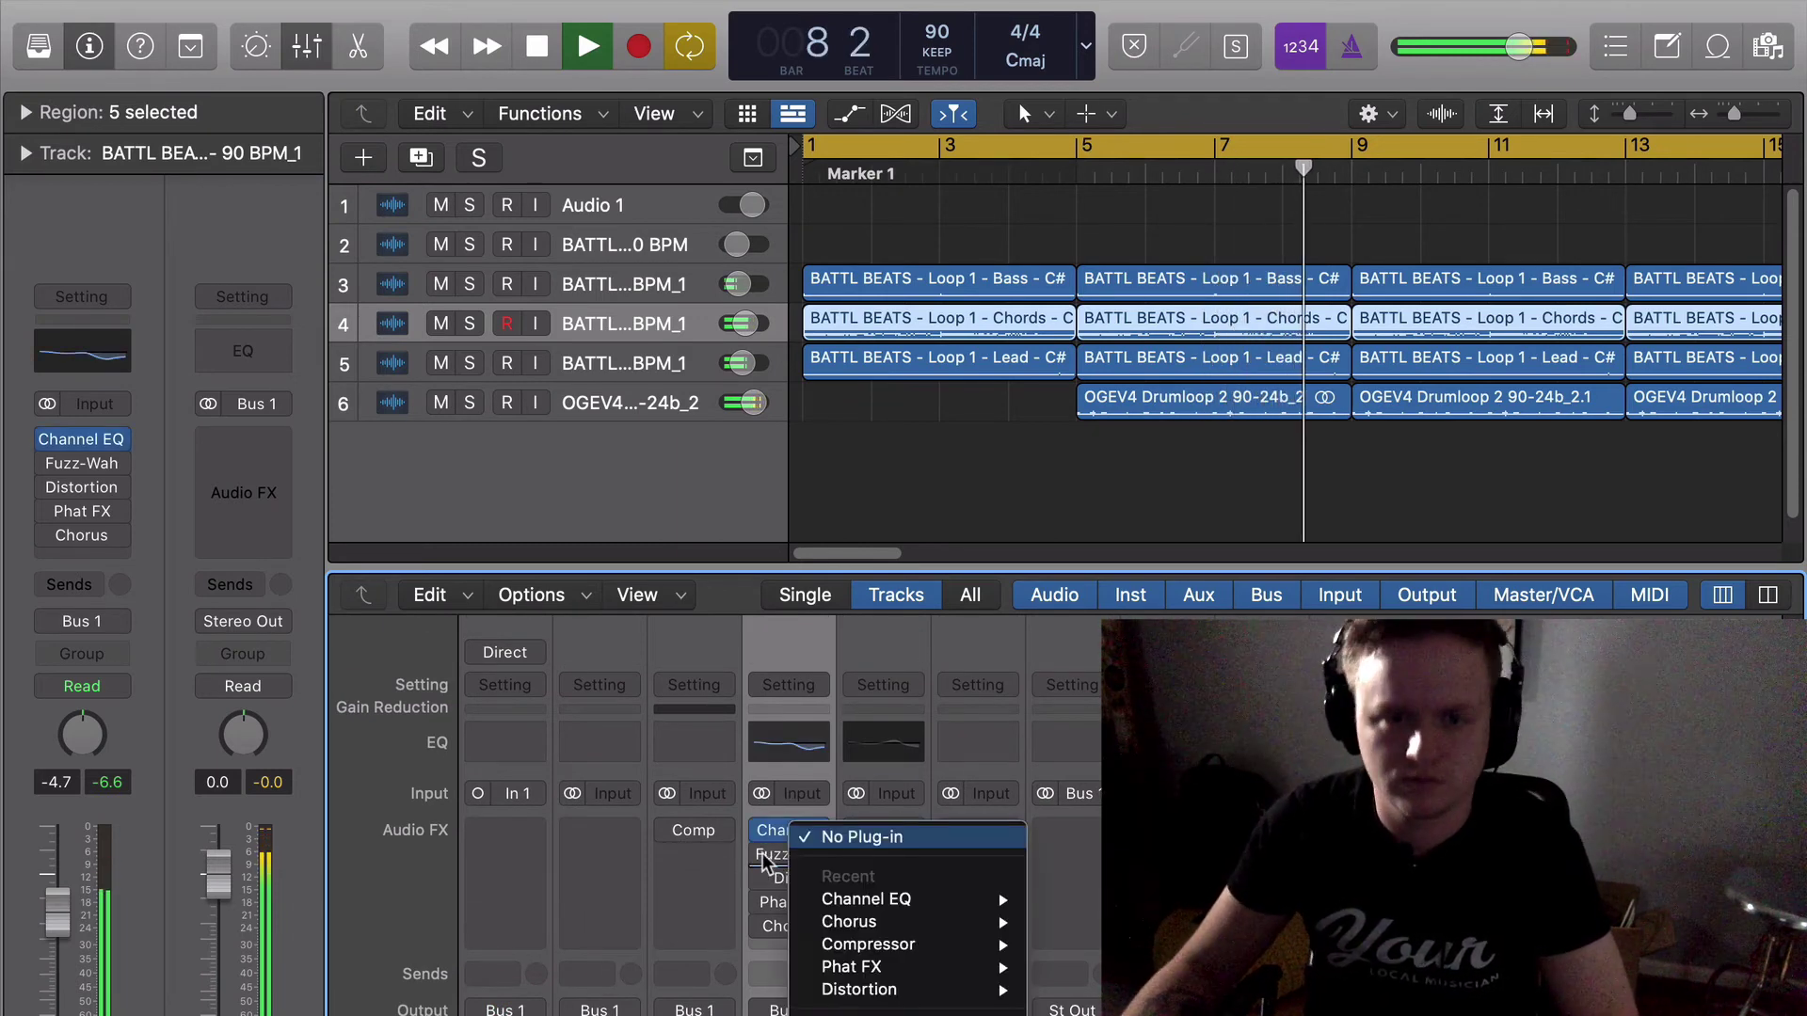
{"action": "left_click", "coordinate": [764, 858]}
{"action": "left_click", "coordinate": [759, 856]}
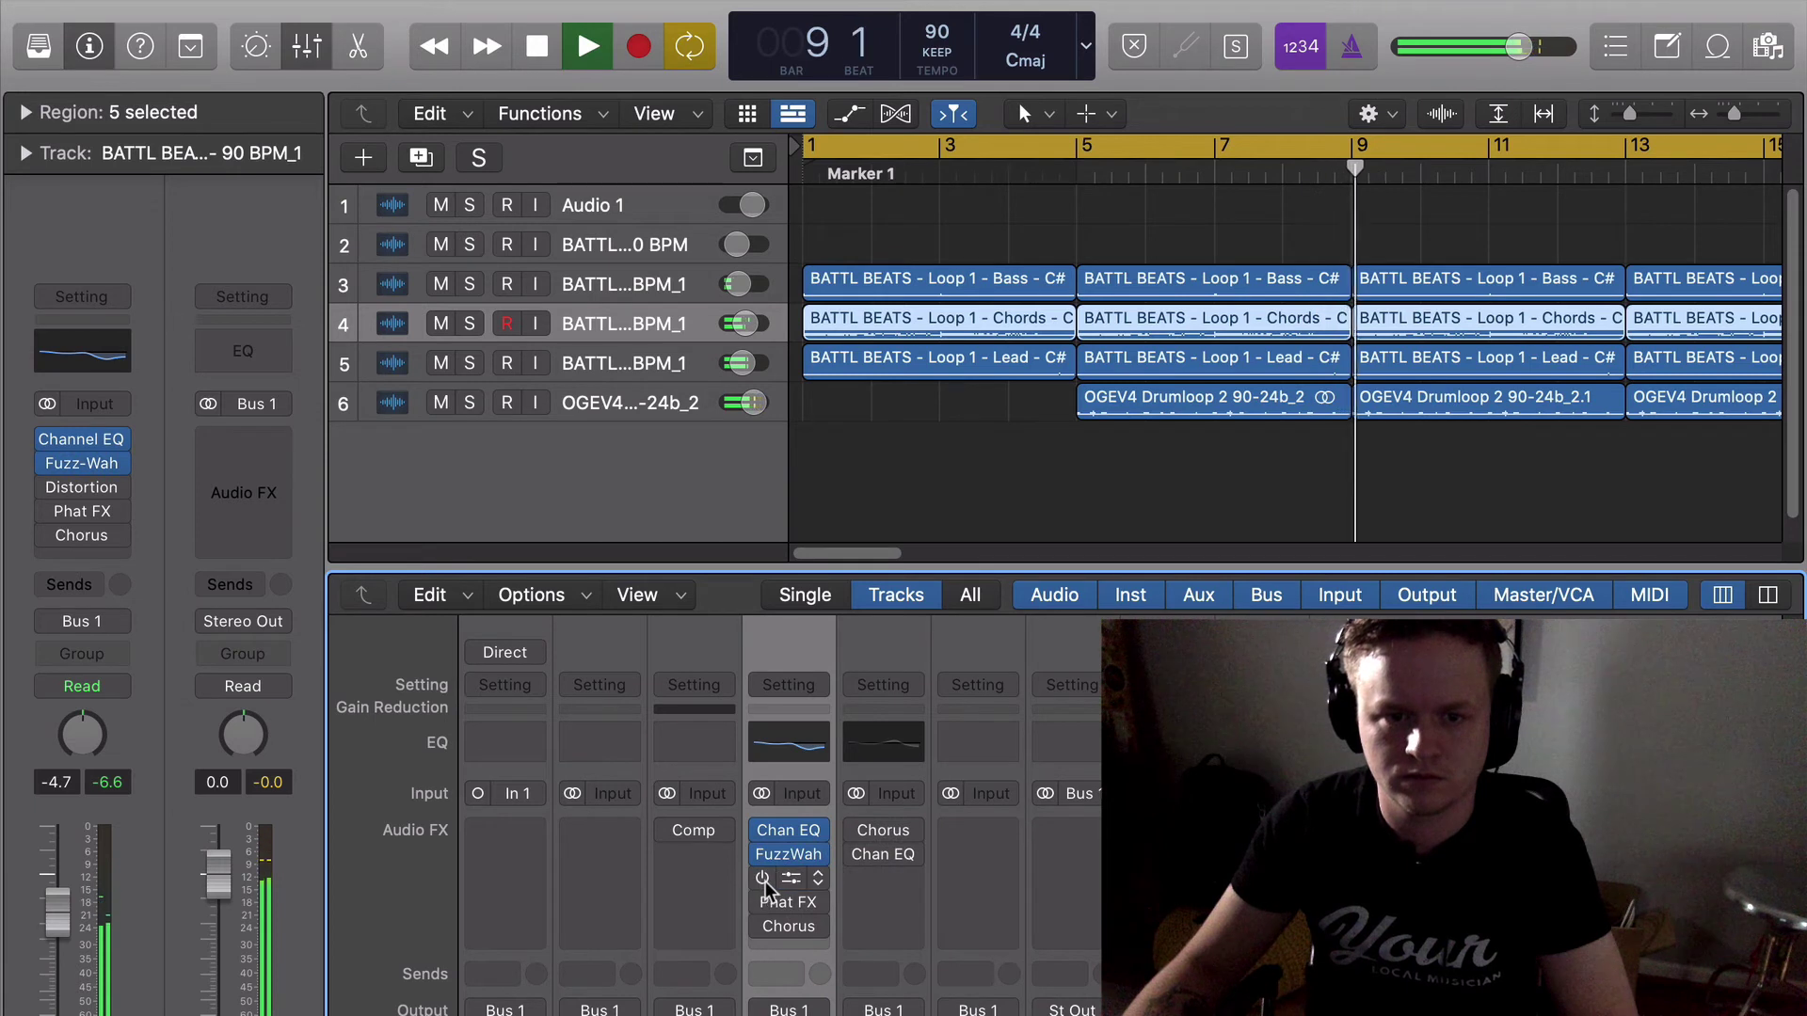
{"action": "left_click", "coordinate": [764, 879]}
{"action": "left_click", "coordinate": [759, 899]}
{"action": "left_click", "coordinate": [760, 927]}
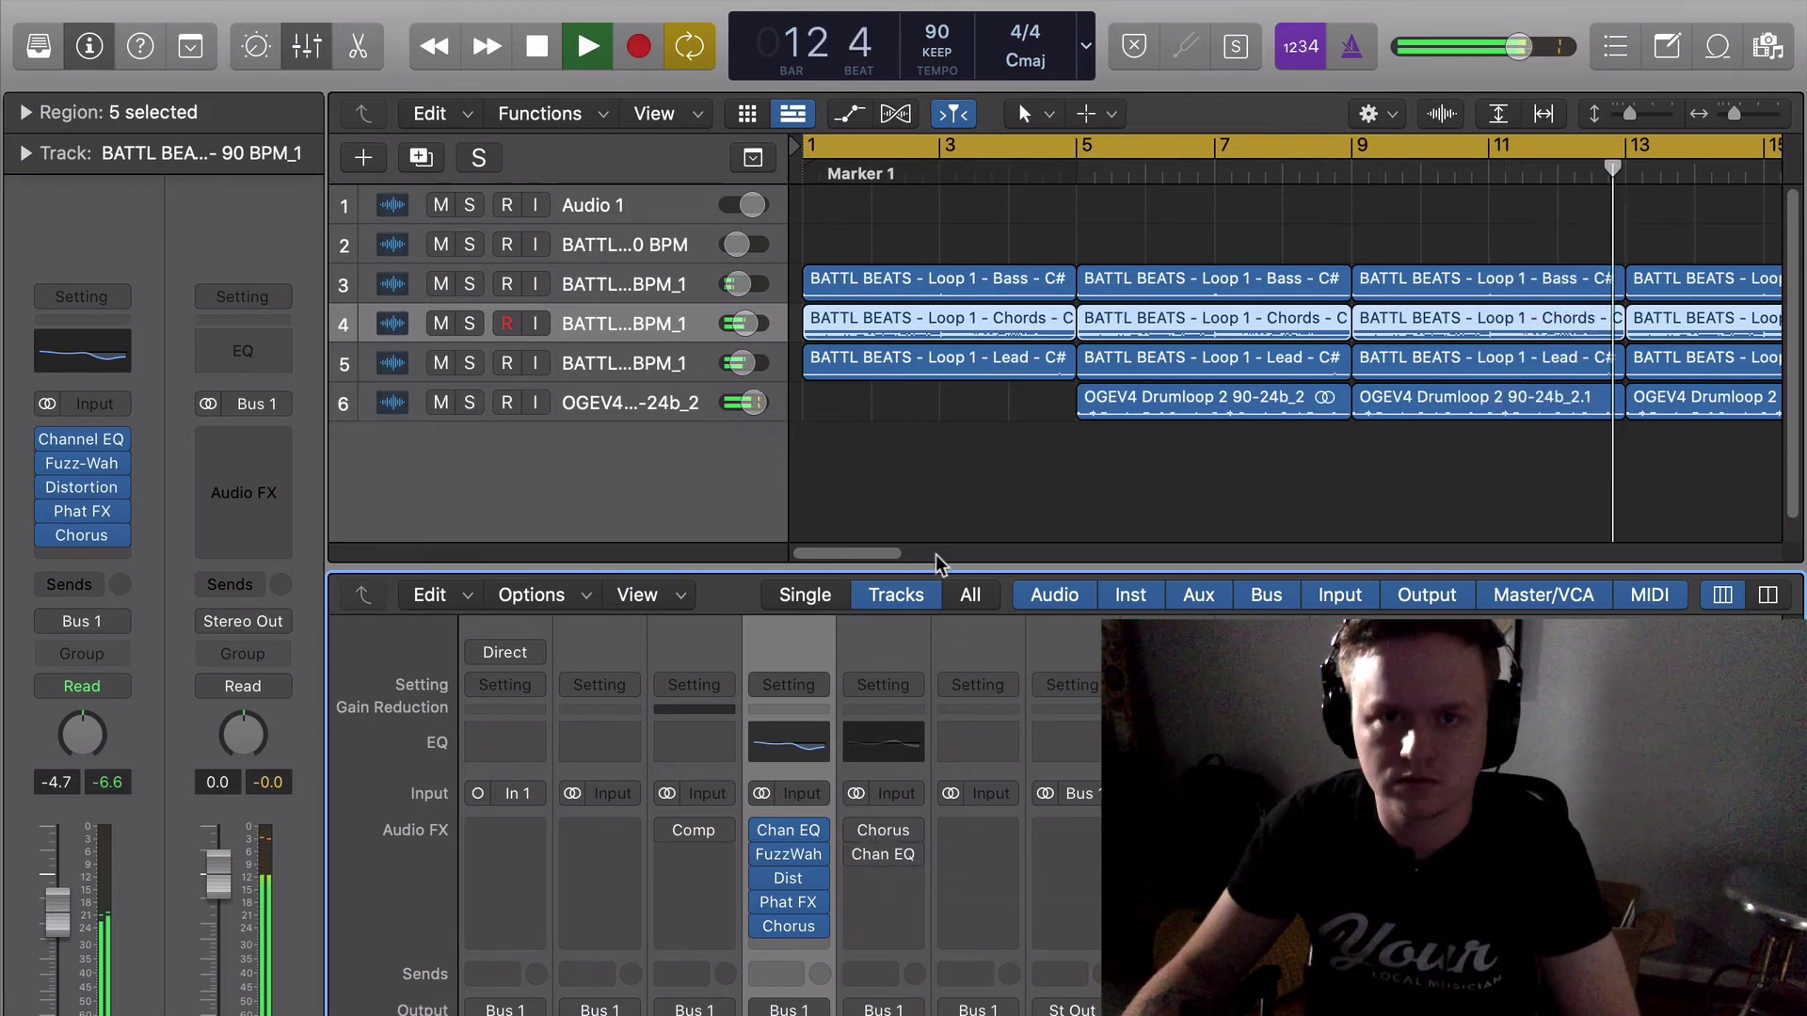
{"action": "key", "text": "space"}
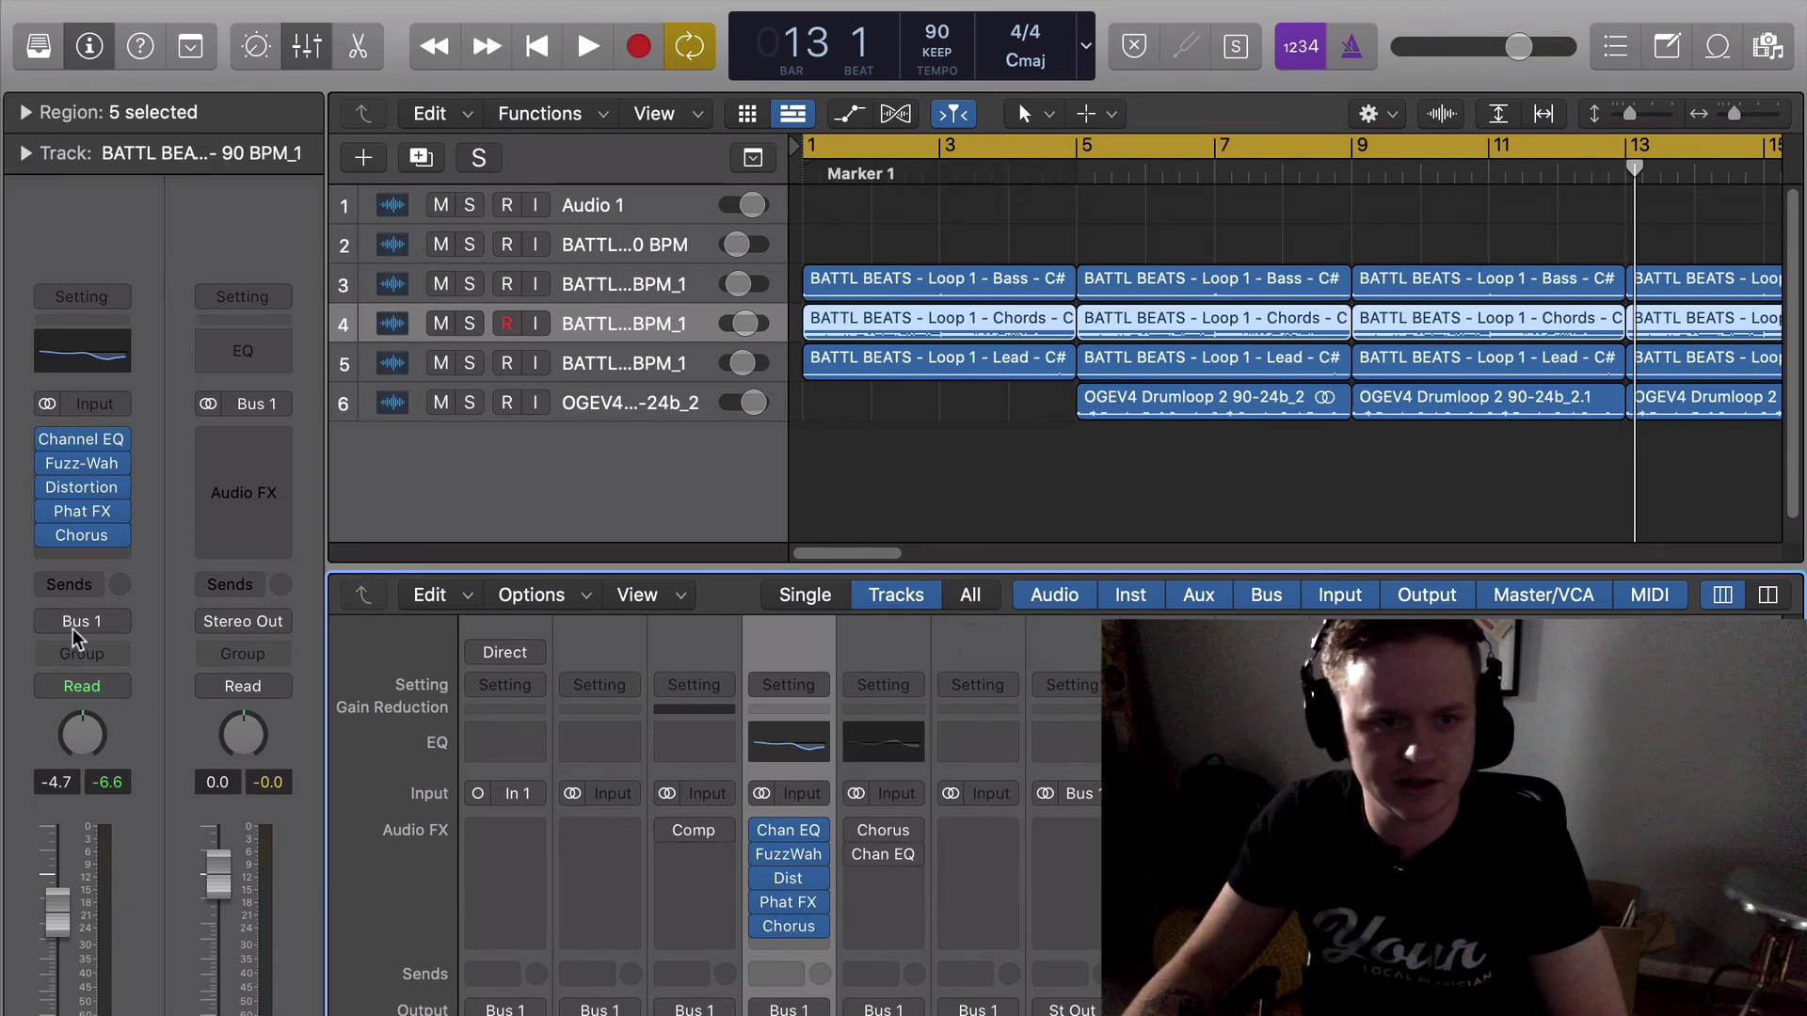
Open the Chords channel's Channel EQ to review its curve and band settings, then close the plug-in.
{"action": "left_click", "coordinate": [73, 554]}
{"action": "left_click", "coordinate": [15, 416]}
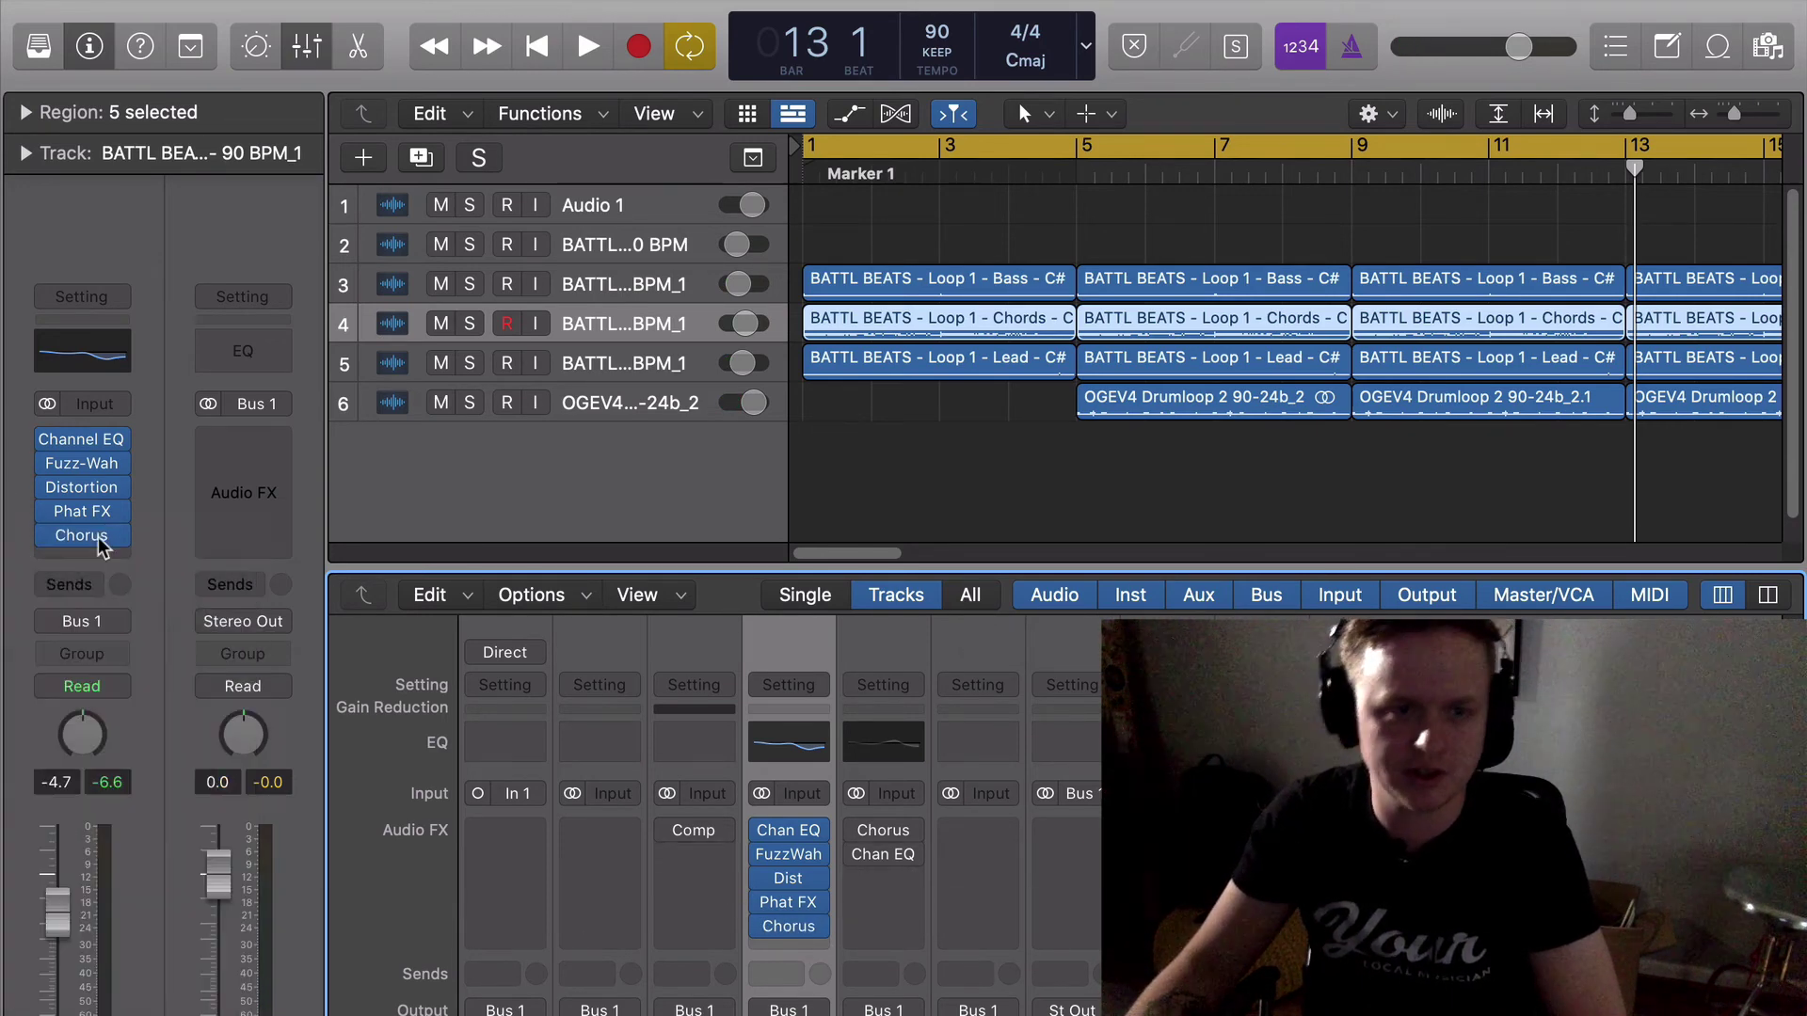
{"action": "mouse_move", "coordinate": [127, 476]}
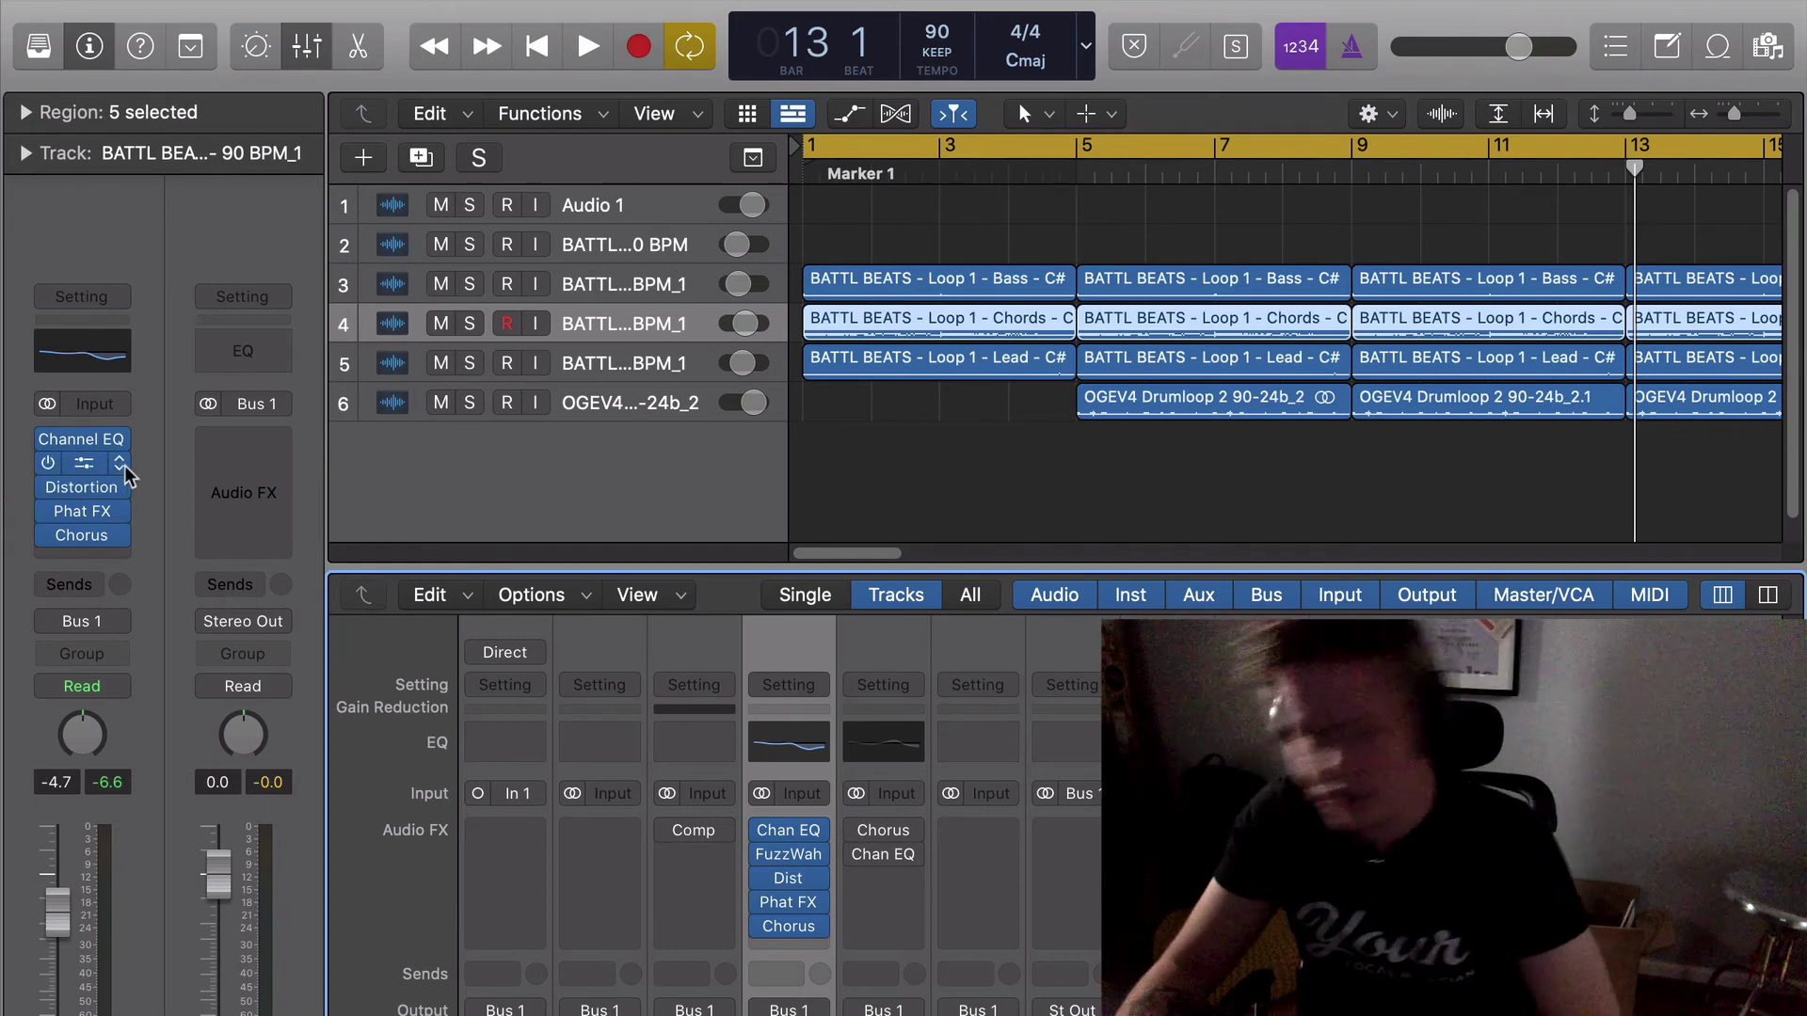
{"action": "mouse_move", "coordinate": [90, 448]}
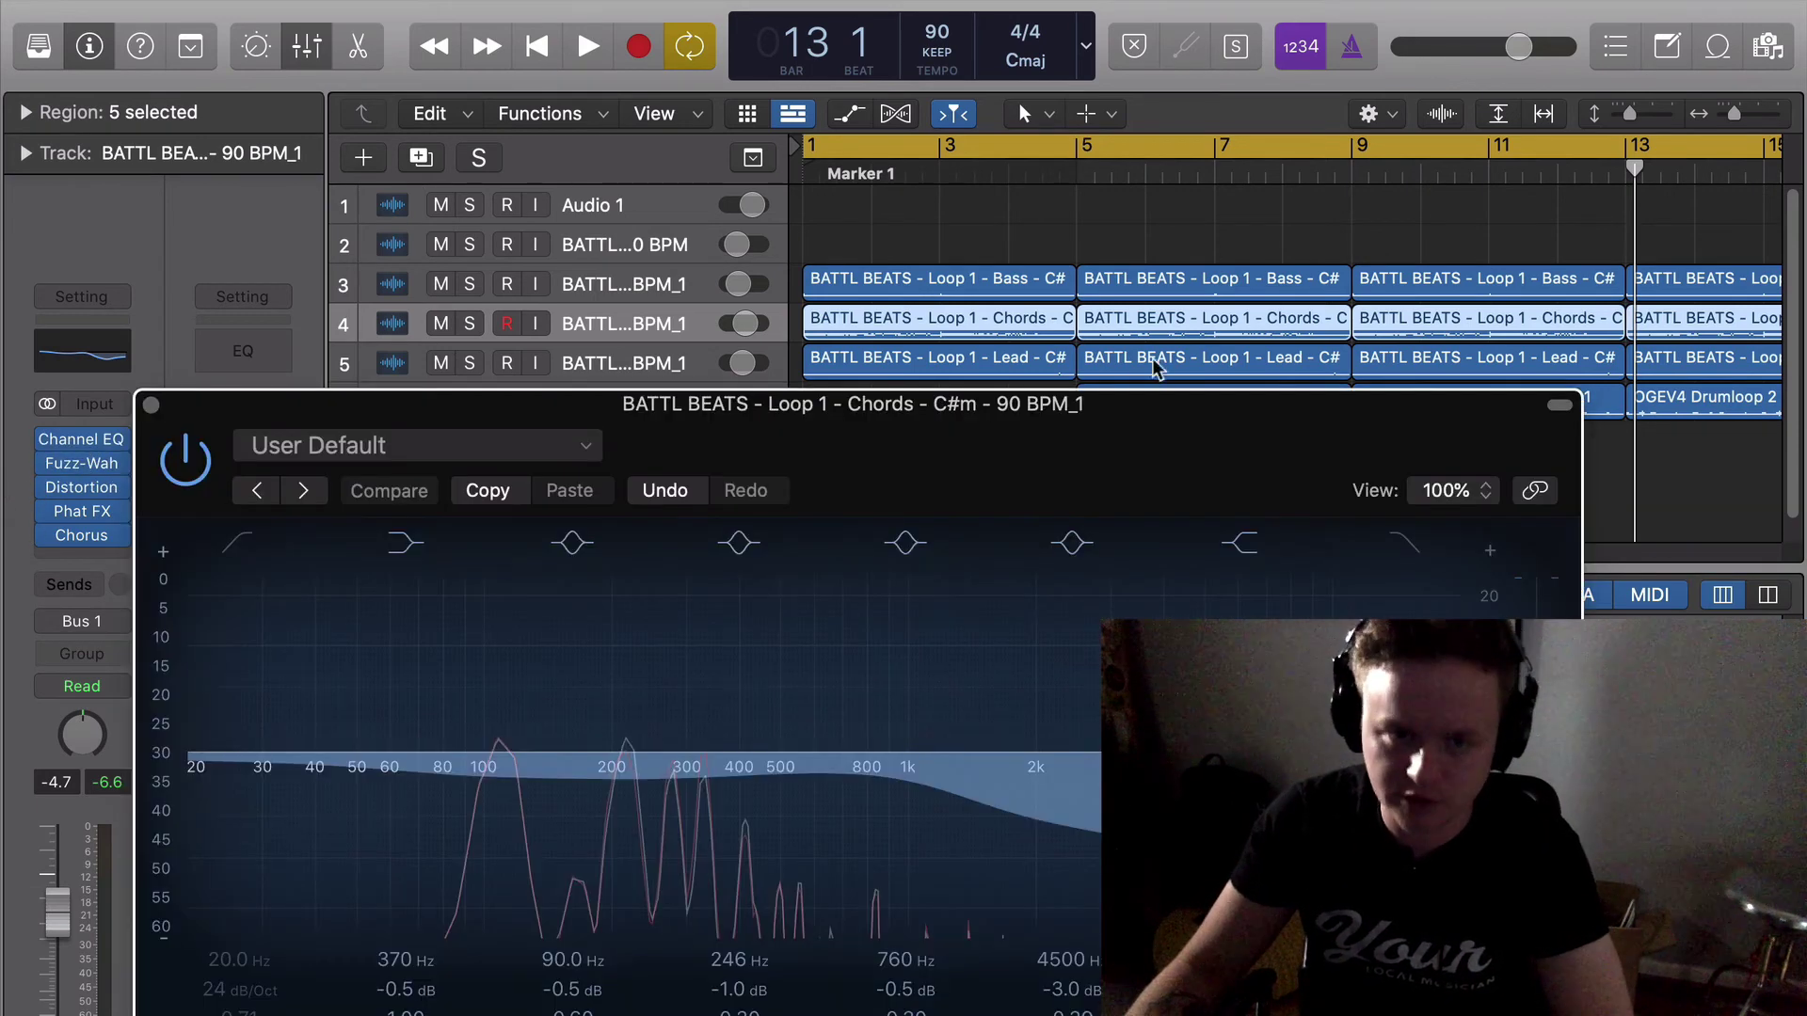
{"action": "left_click_drag", "start_coordinate": [1119, 414], "coordinate": [1318, 391]}
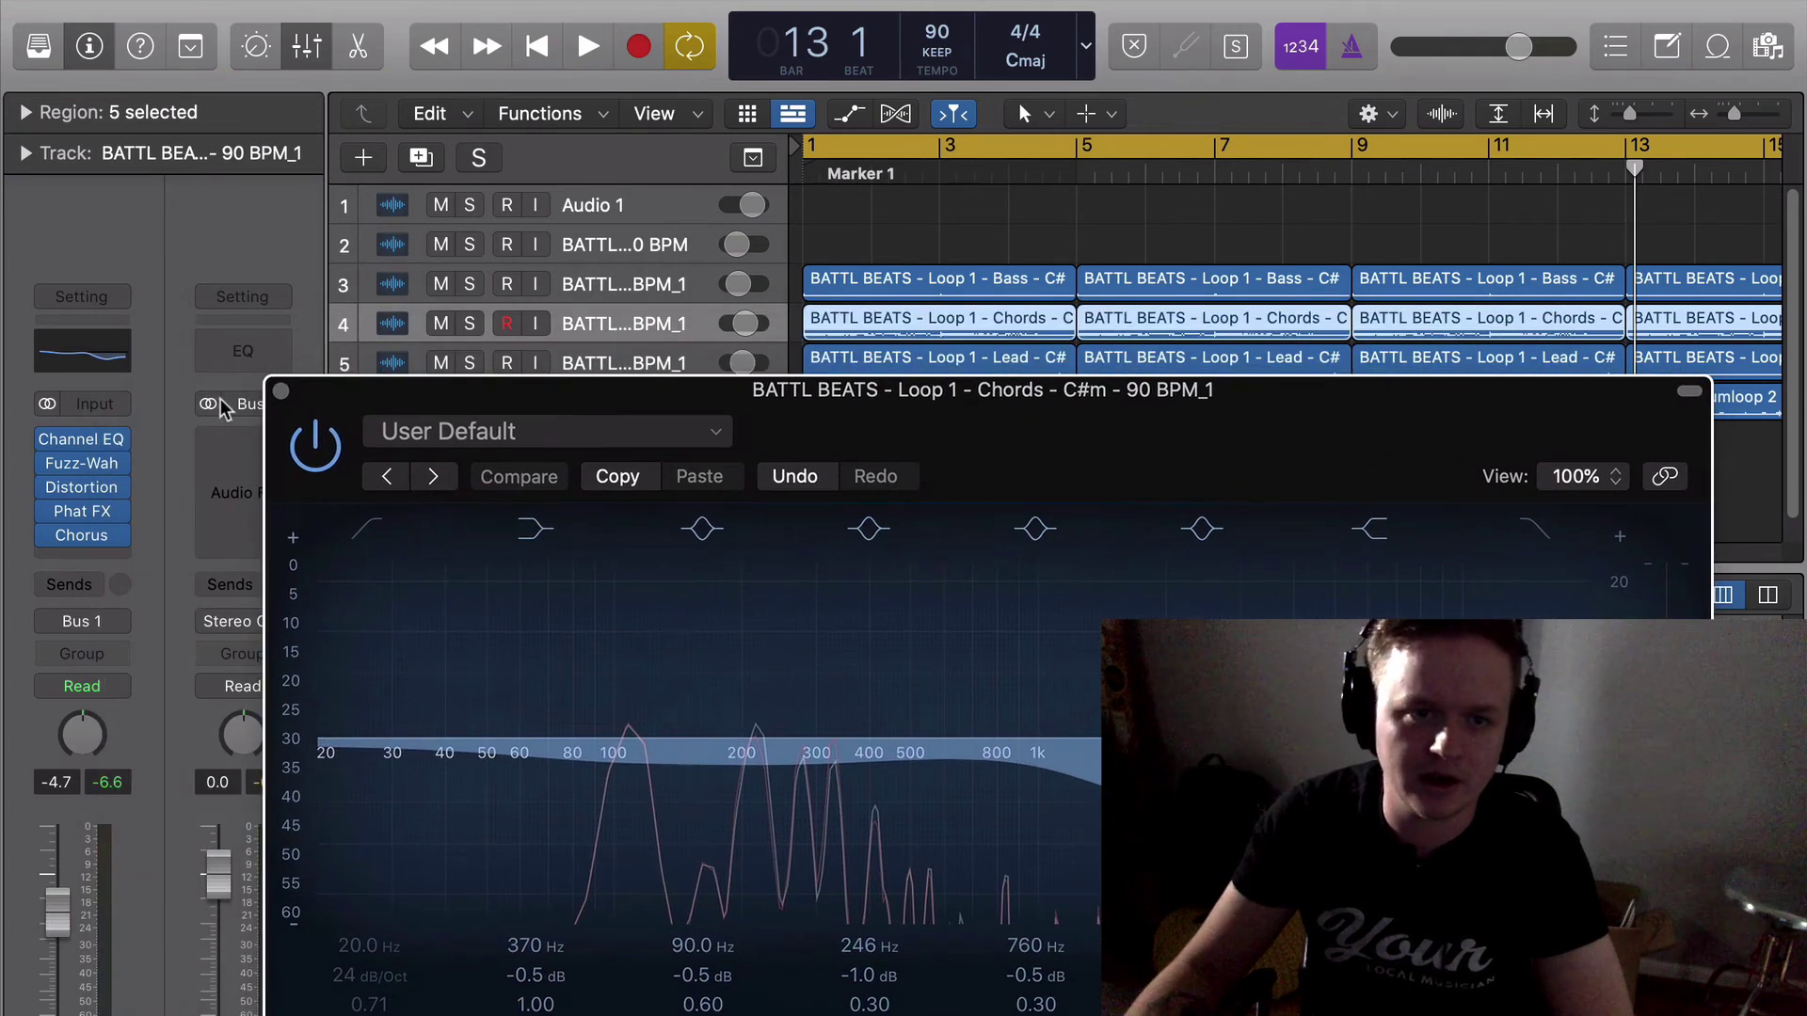
{"action": "left_click", "coordinate": [282, 391]}
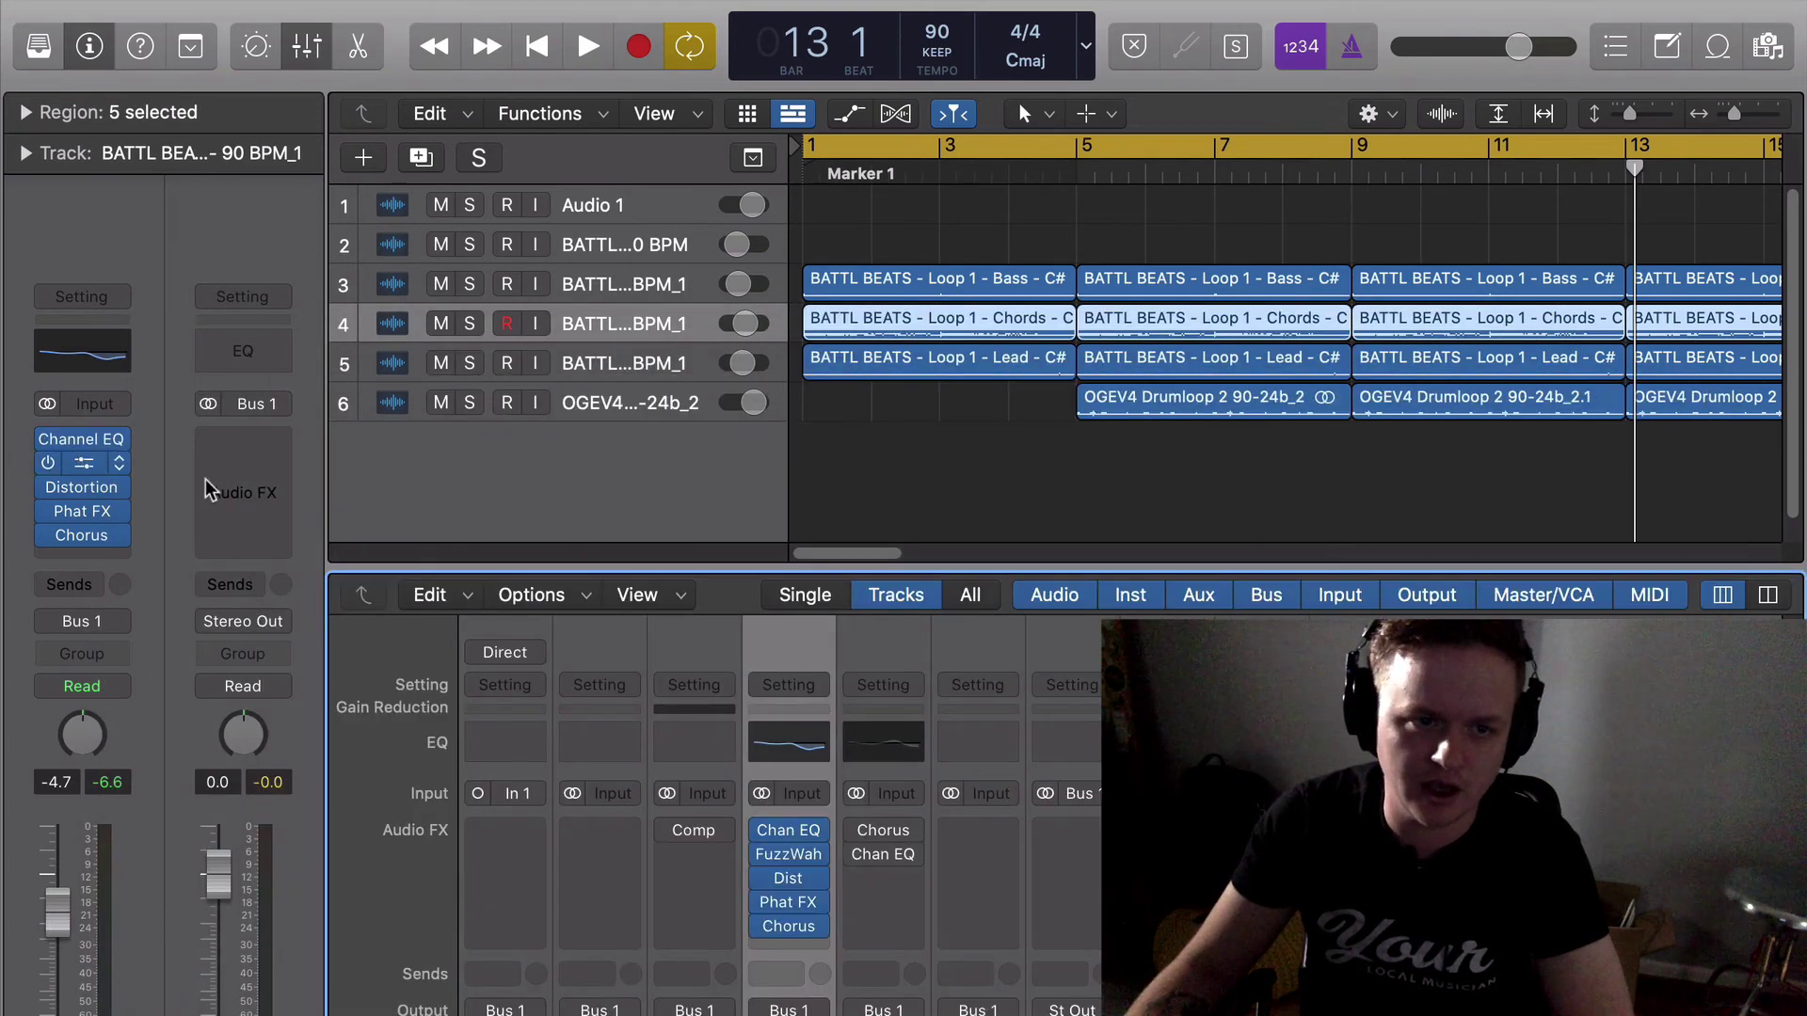
Review the Chords channel's Fuzz-Wah and Distortion settings in turn, closing each plug-in after inspection.
{"action": "left_click", "coordinate": [82, 463]}
{"action": "left_click_drag", "start_coordinate": [1275, 419], "coordinate": [1164, 420]}
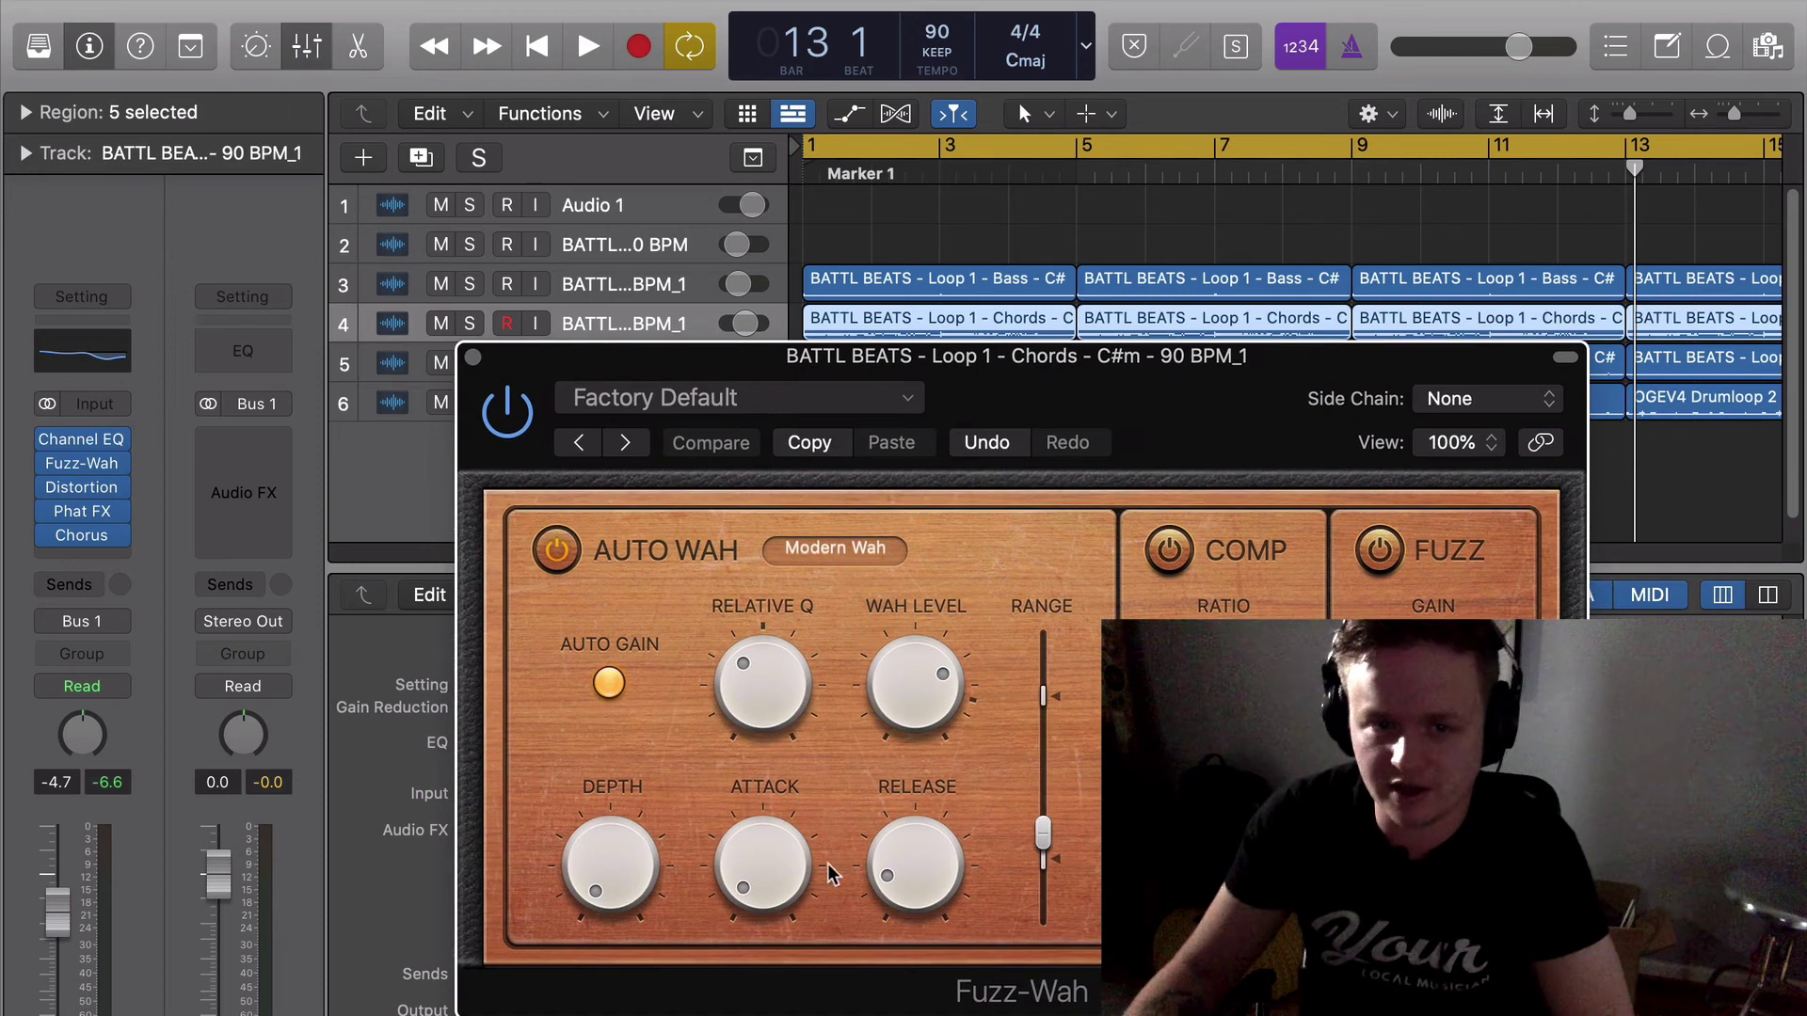
{"action": "mouse_move", "coordinate": [767, 731]}
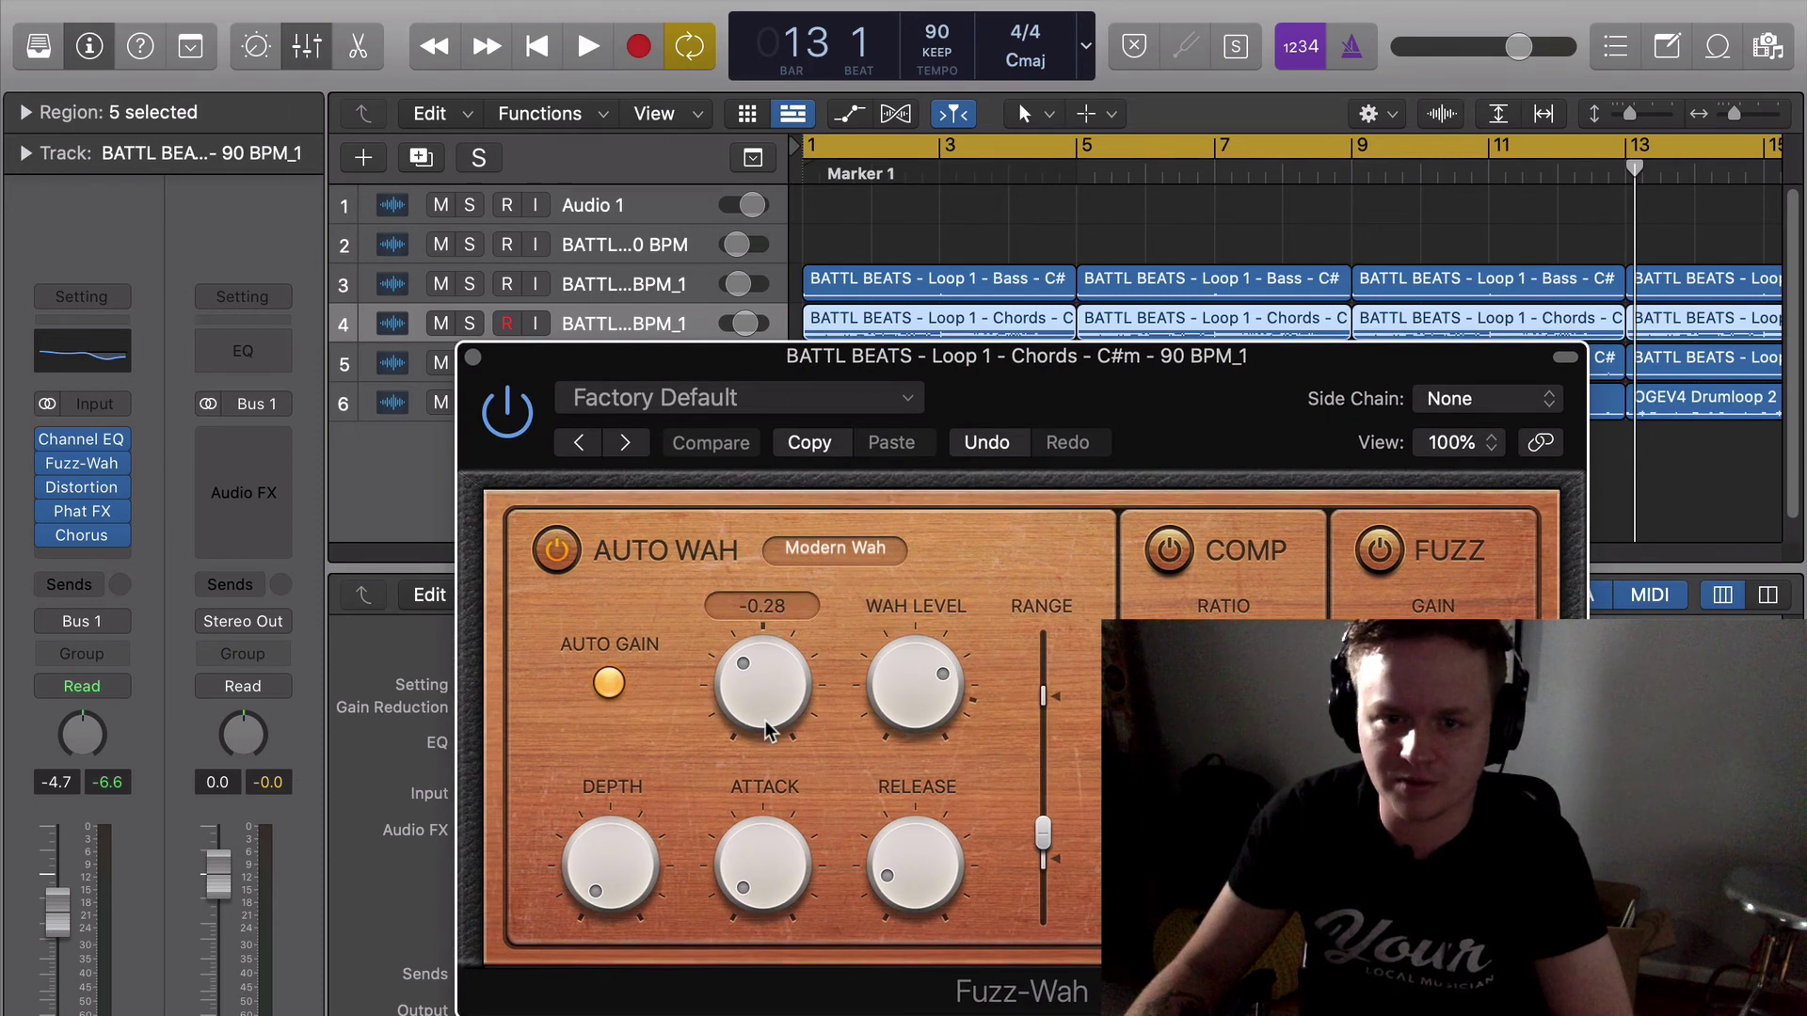
{"action": "left_click", "coordinate": [473, 358]}
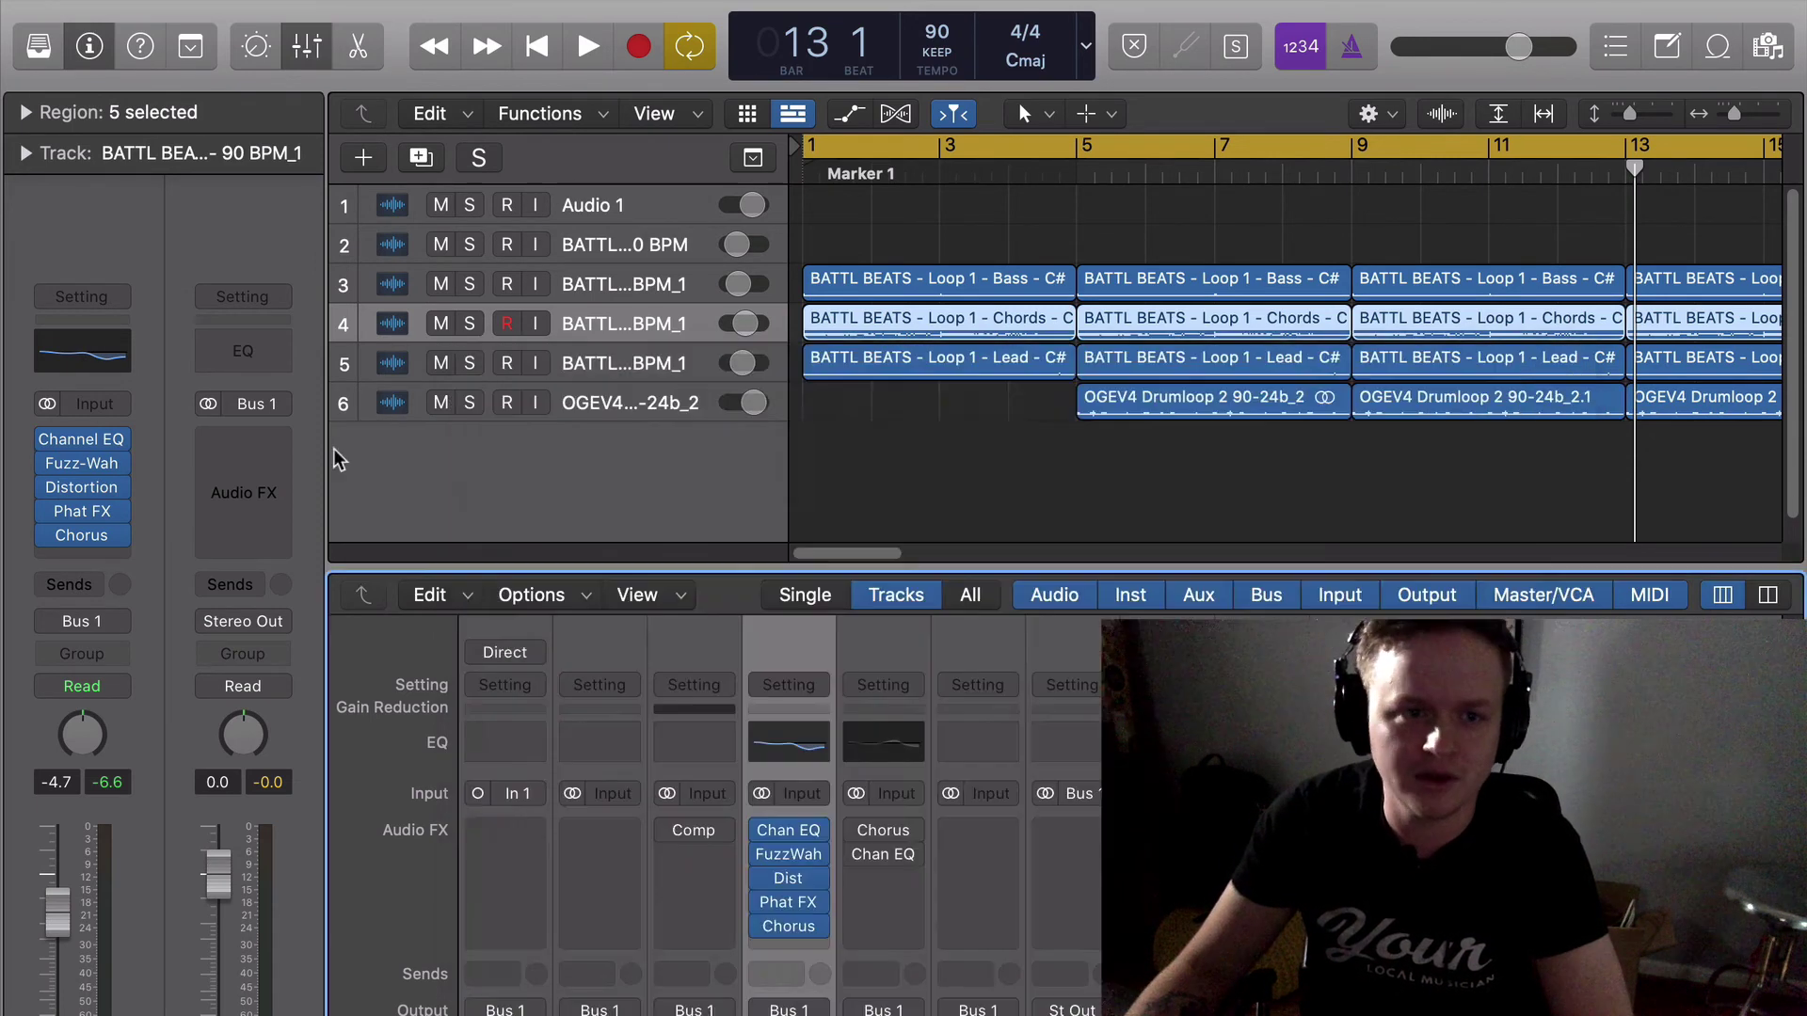
{"action": "left_click", "coordinate": [81, 494]}
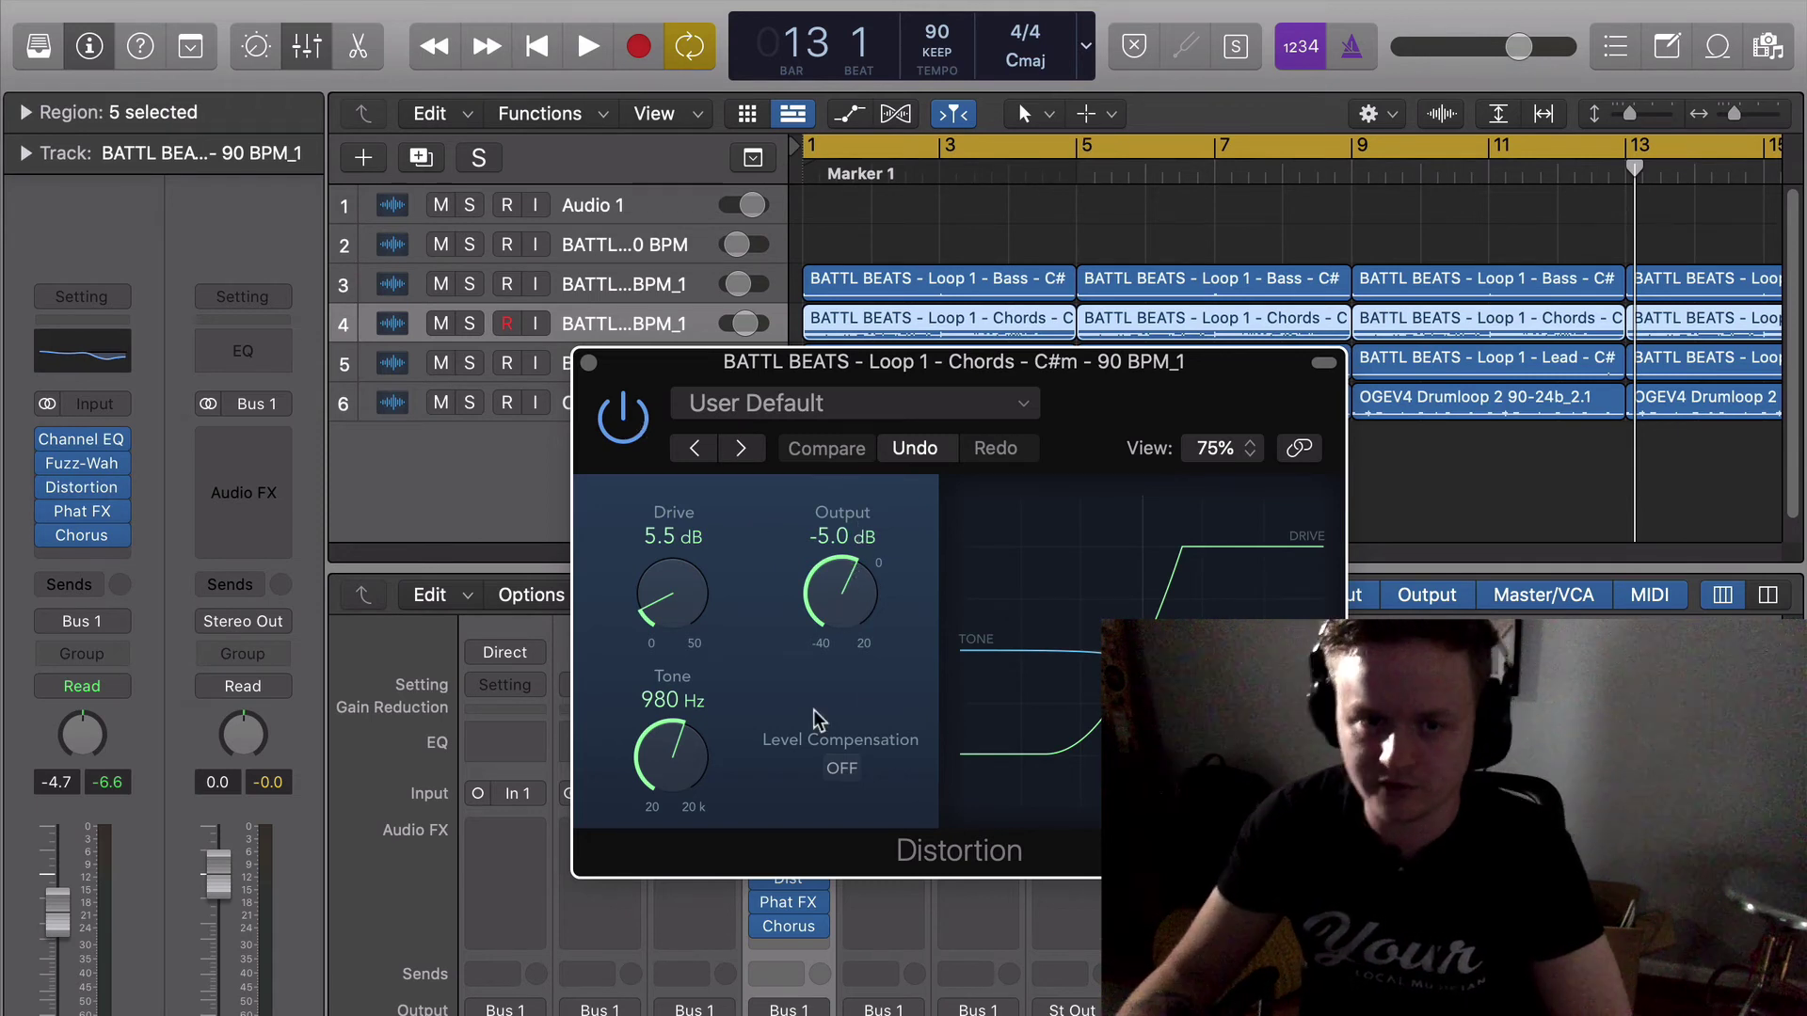
{"action": "left_click", "coordinate": [586, 364]}
Play the mix briefly from the start, stop, and inspect the Chords channel's Phat FX settings before closing the plug-in.
{"action": "key", "text": "space"}
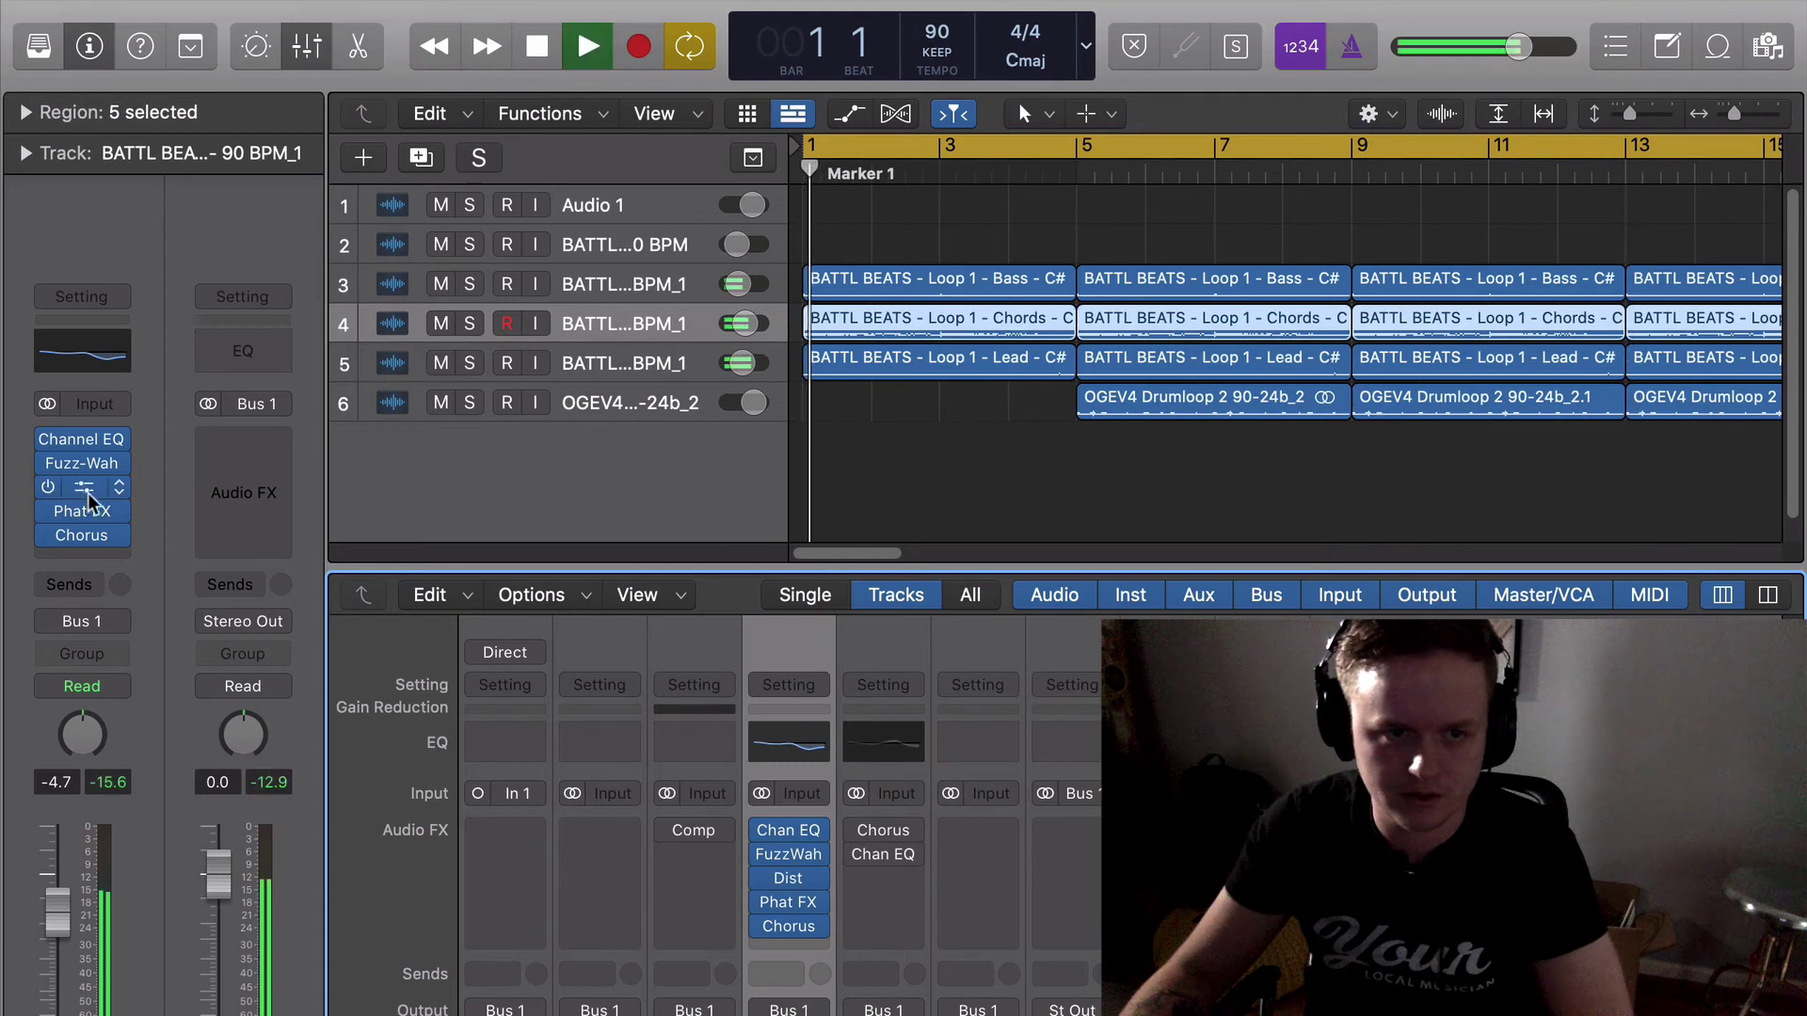
{"action": "mouse_move", "coordinate": [72, 516]}
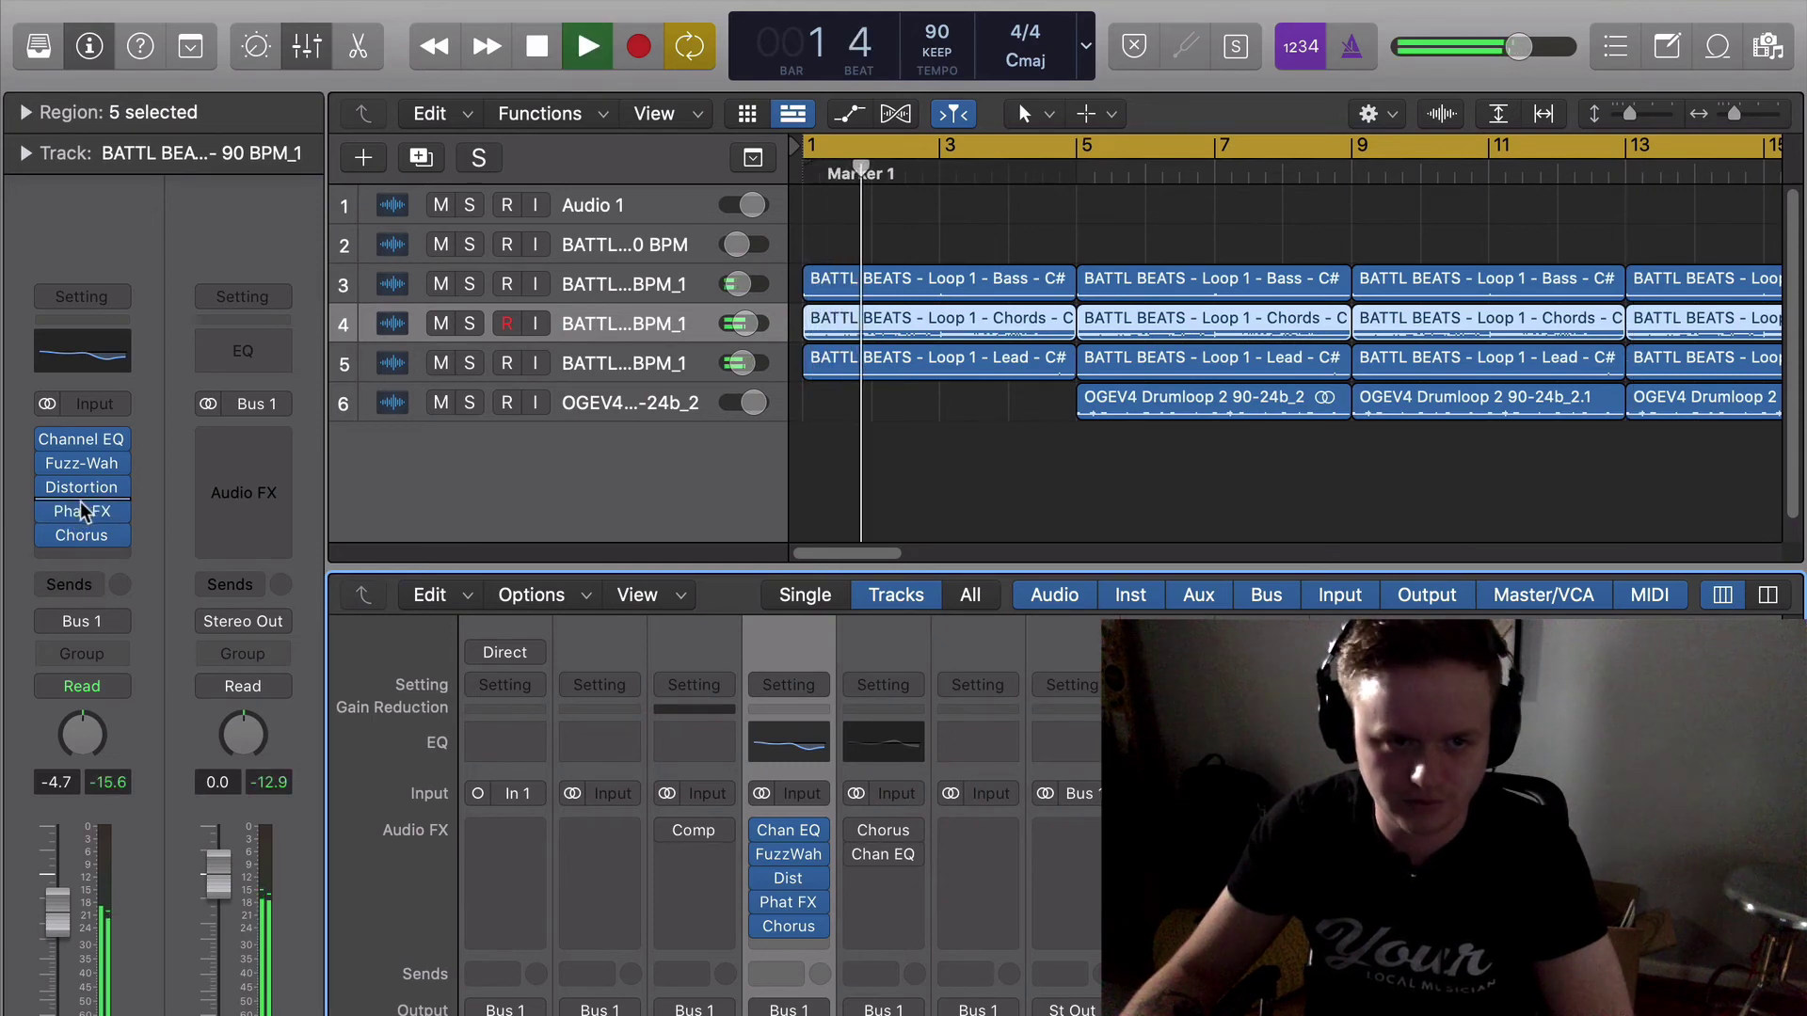
{"action": "key", "text": "space"}
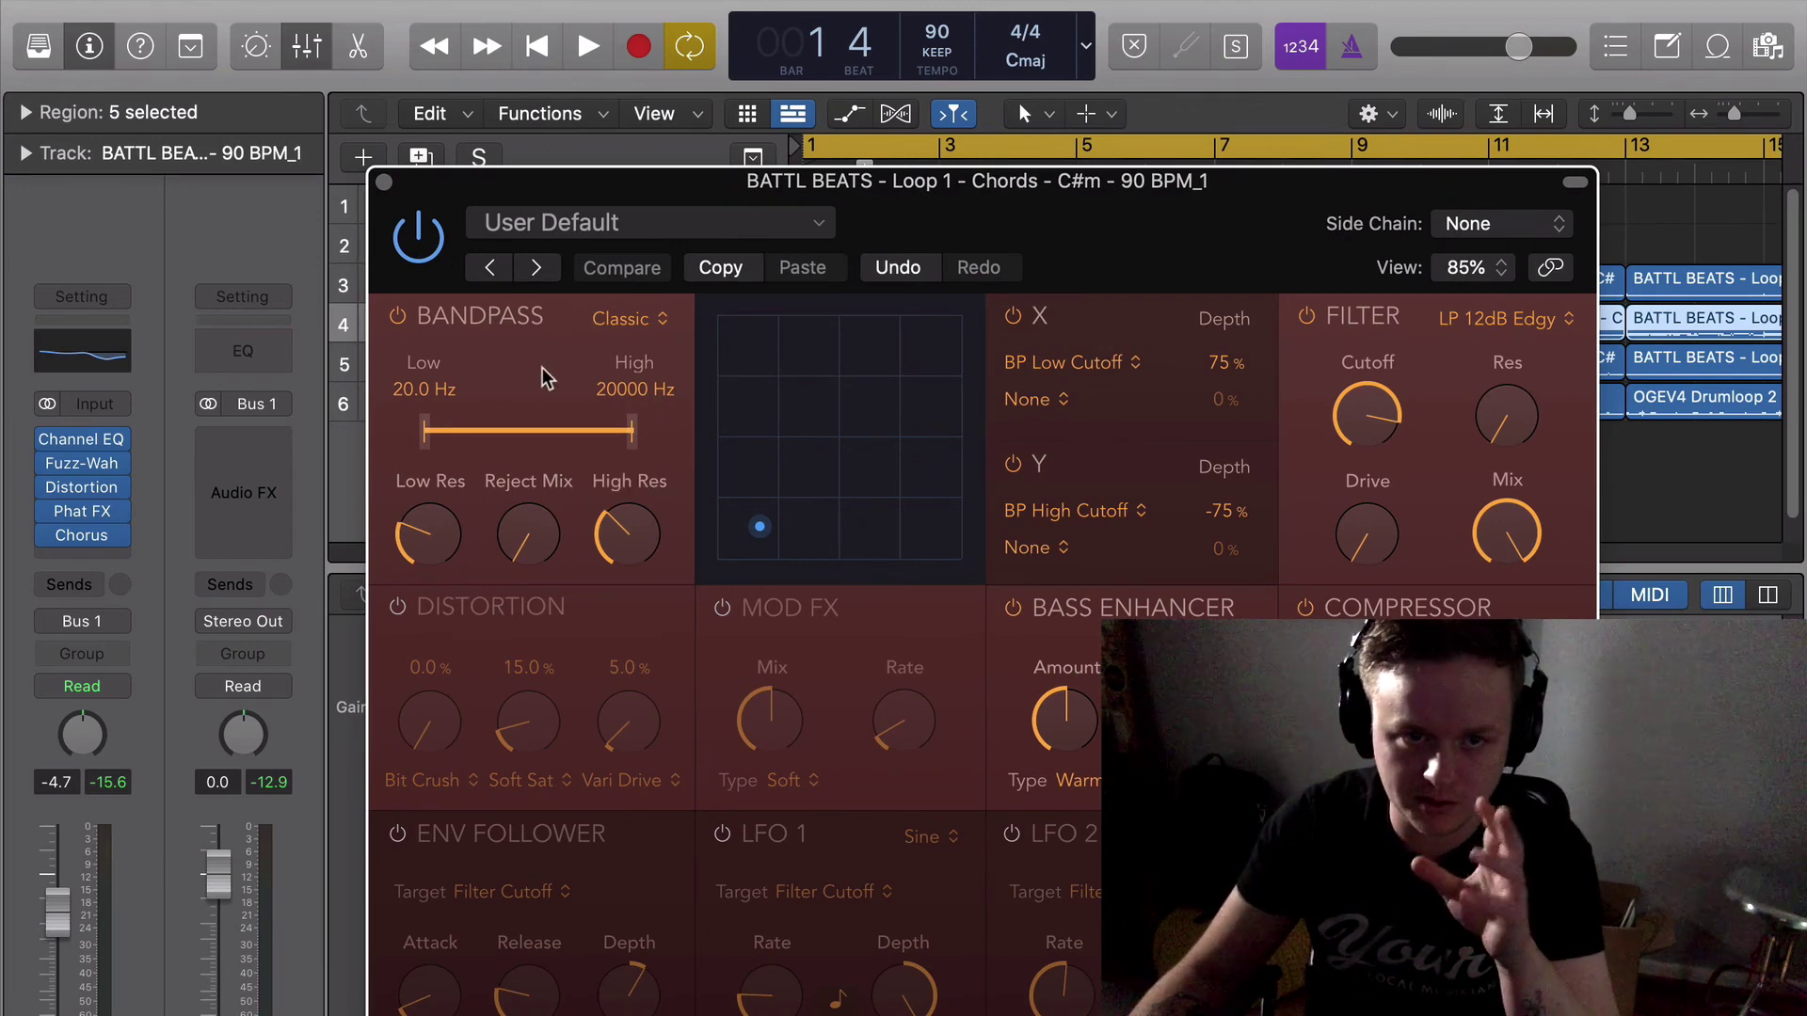
{"action": "mouse_move", "coordinate": [1358, 381]}
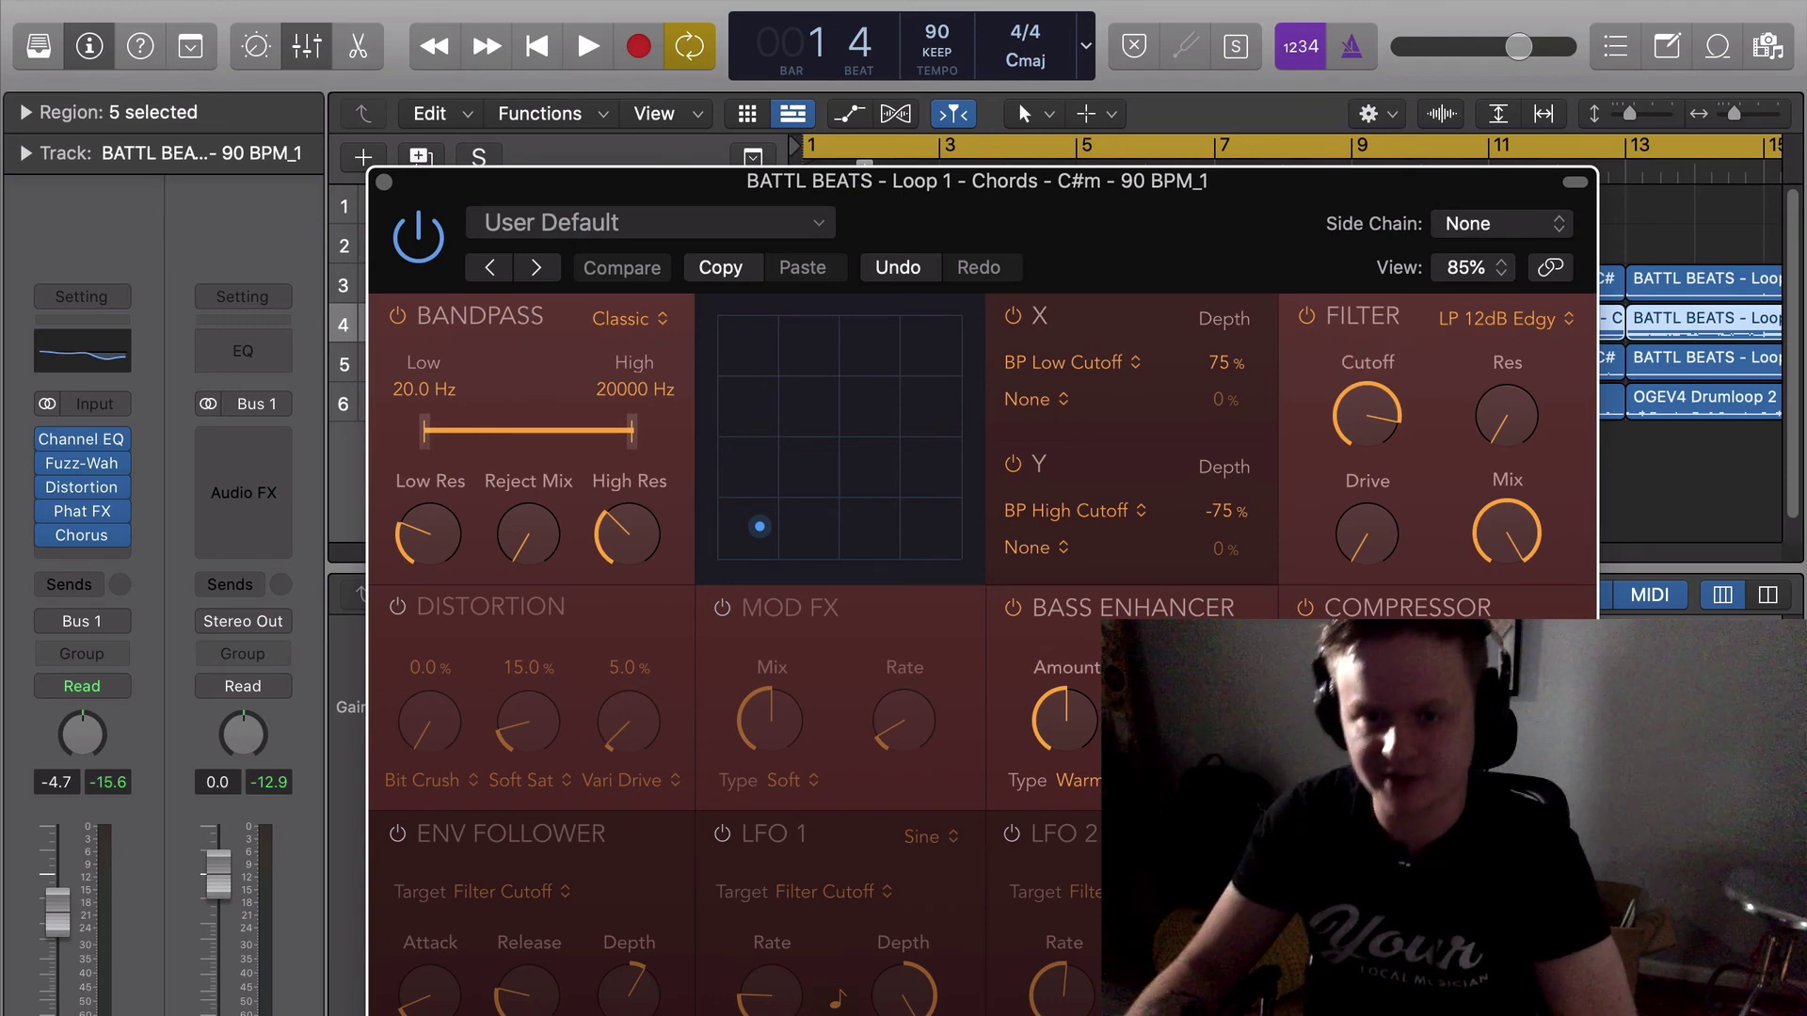
{"action": "left_click", "coordinate": [384, 185]}
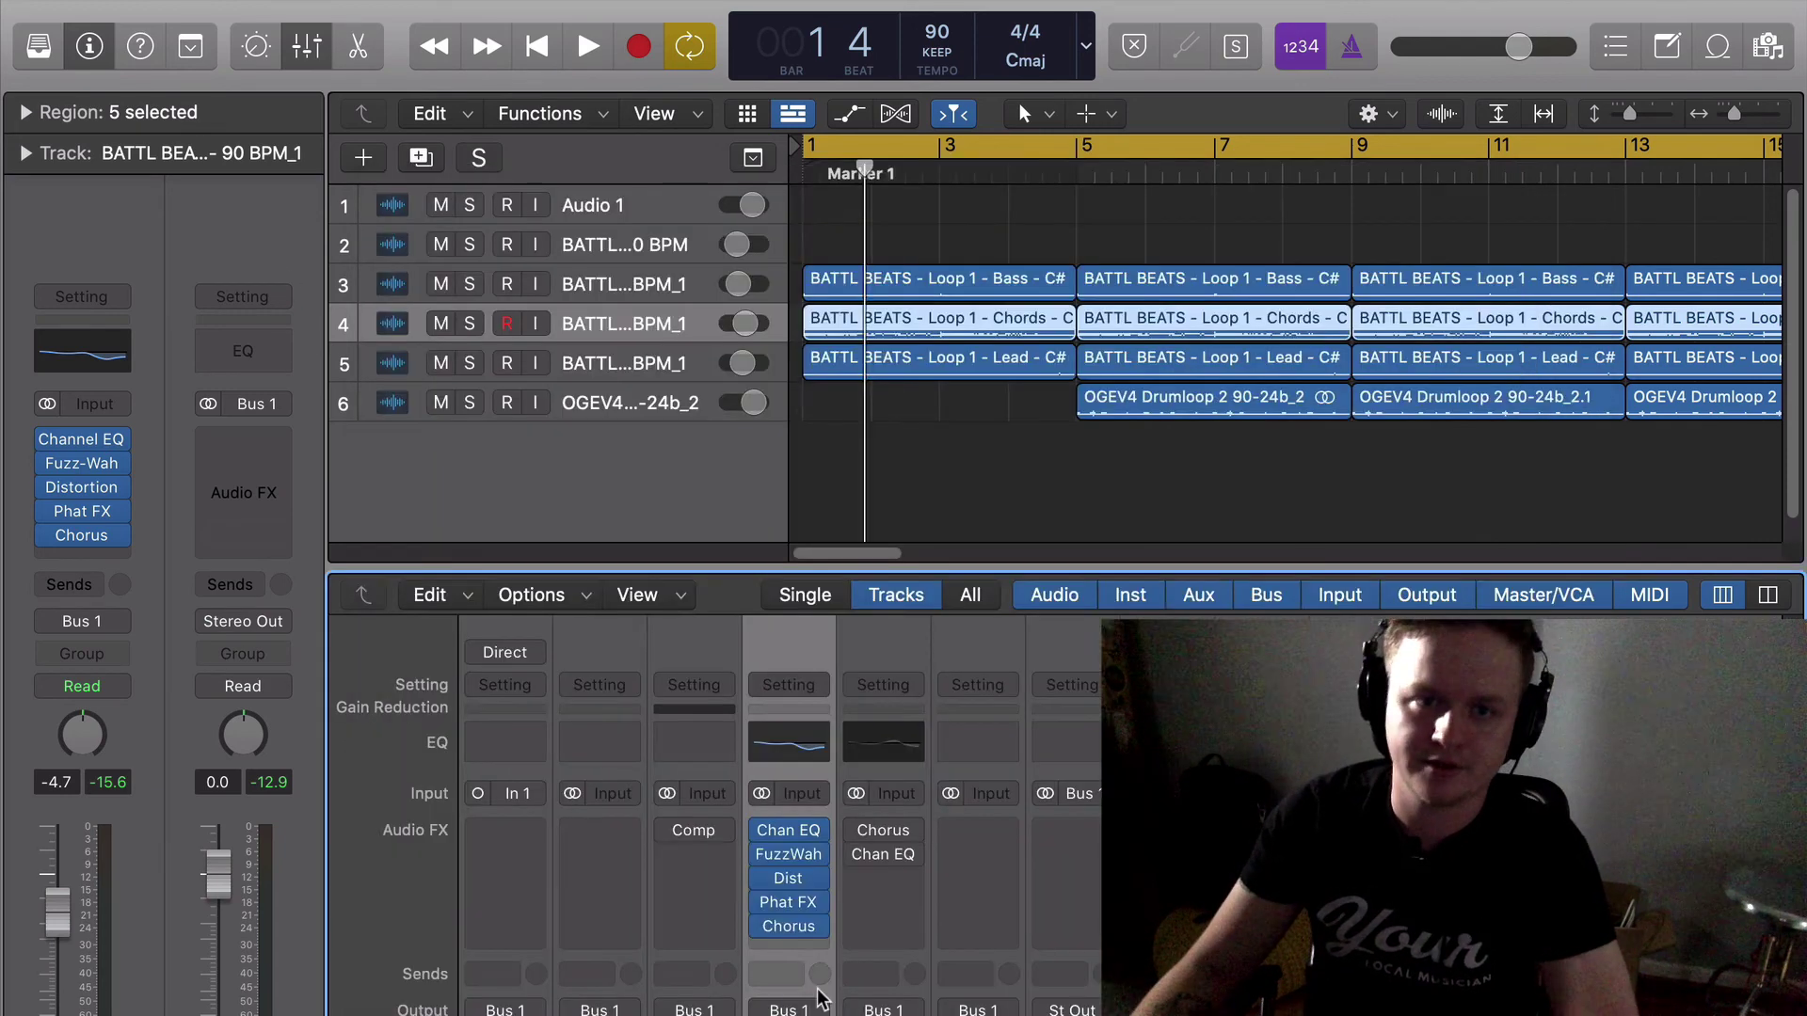
Inspect the Chords channel's Chorus settings while the mix plays, then stop playback and close the plug-in.
{"action": "key", "text": "space"}
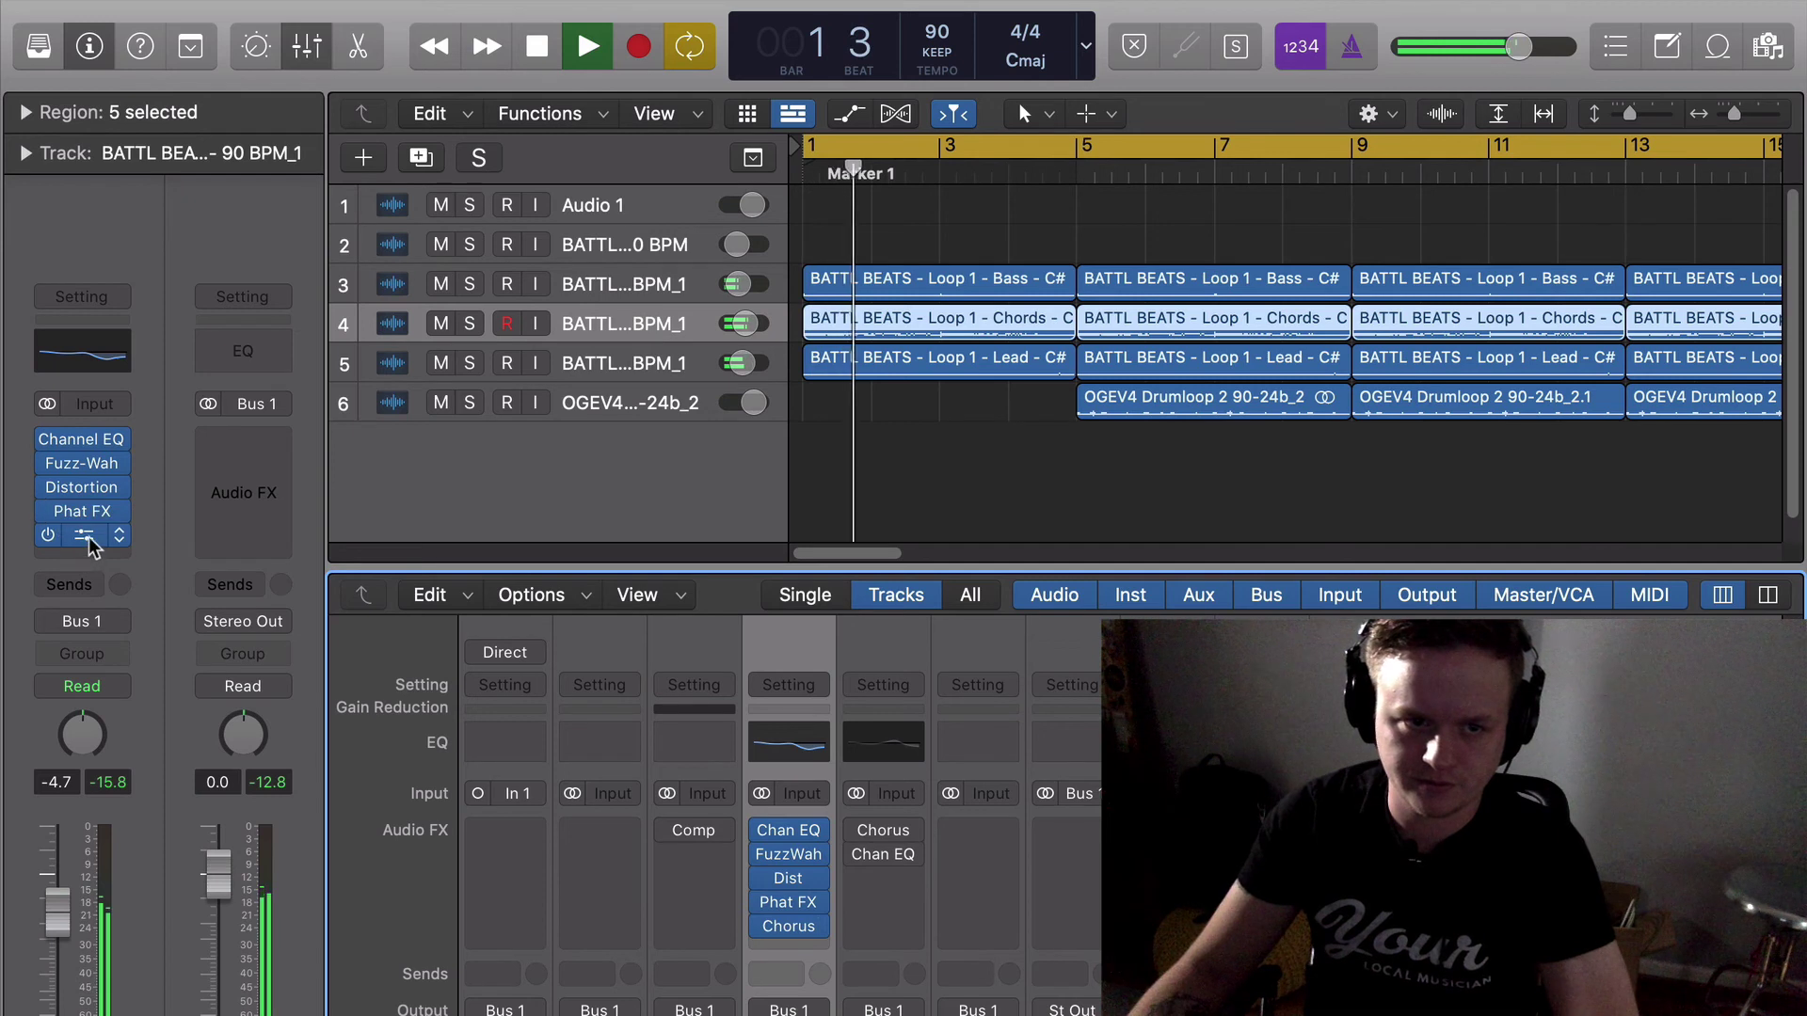
{"action": "left_click", "coordinate": [88, 536]}
{"action": "key", "text": "space"}
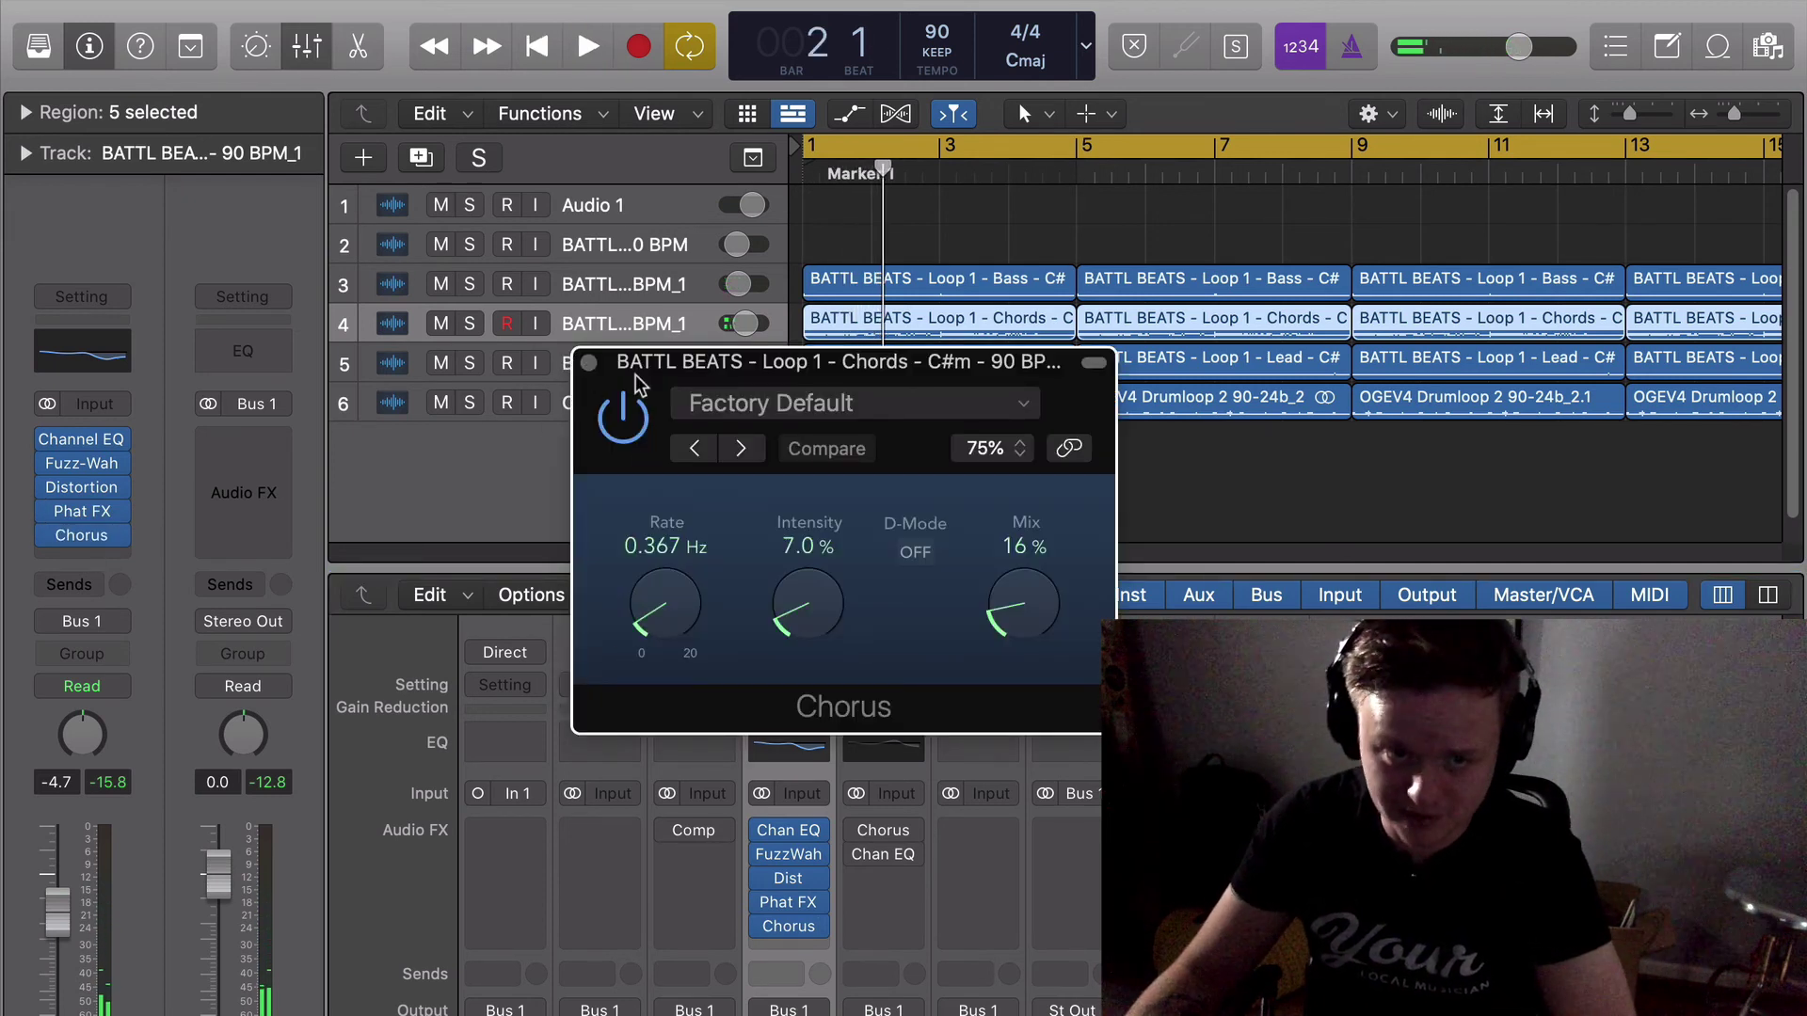
{"action": "left_click", "coordinate": [589, 364]}
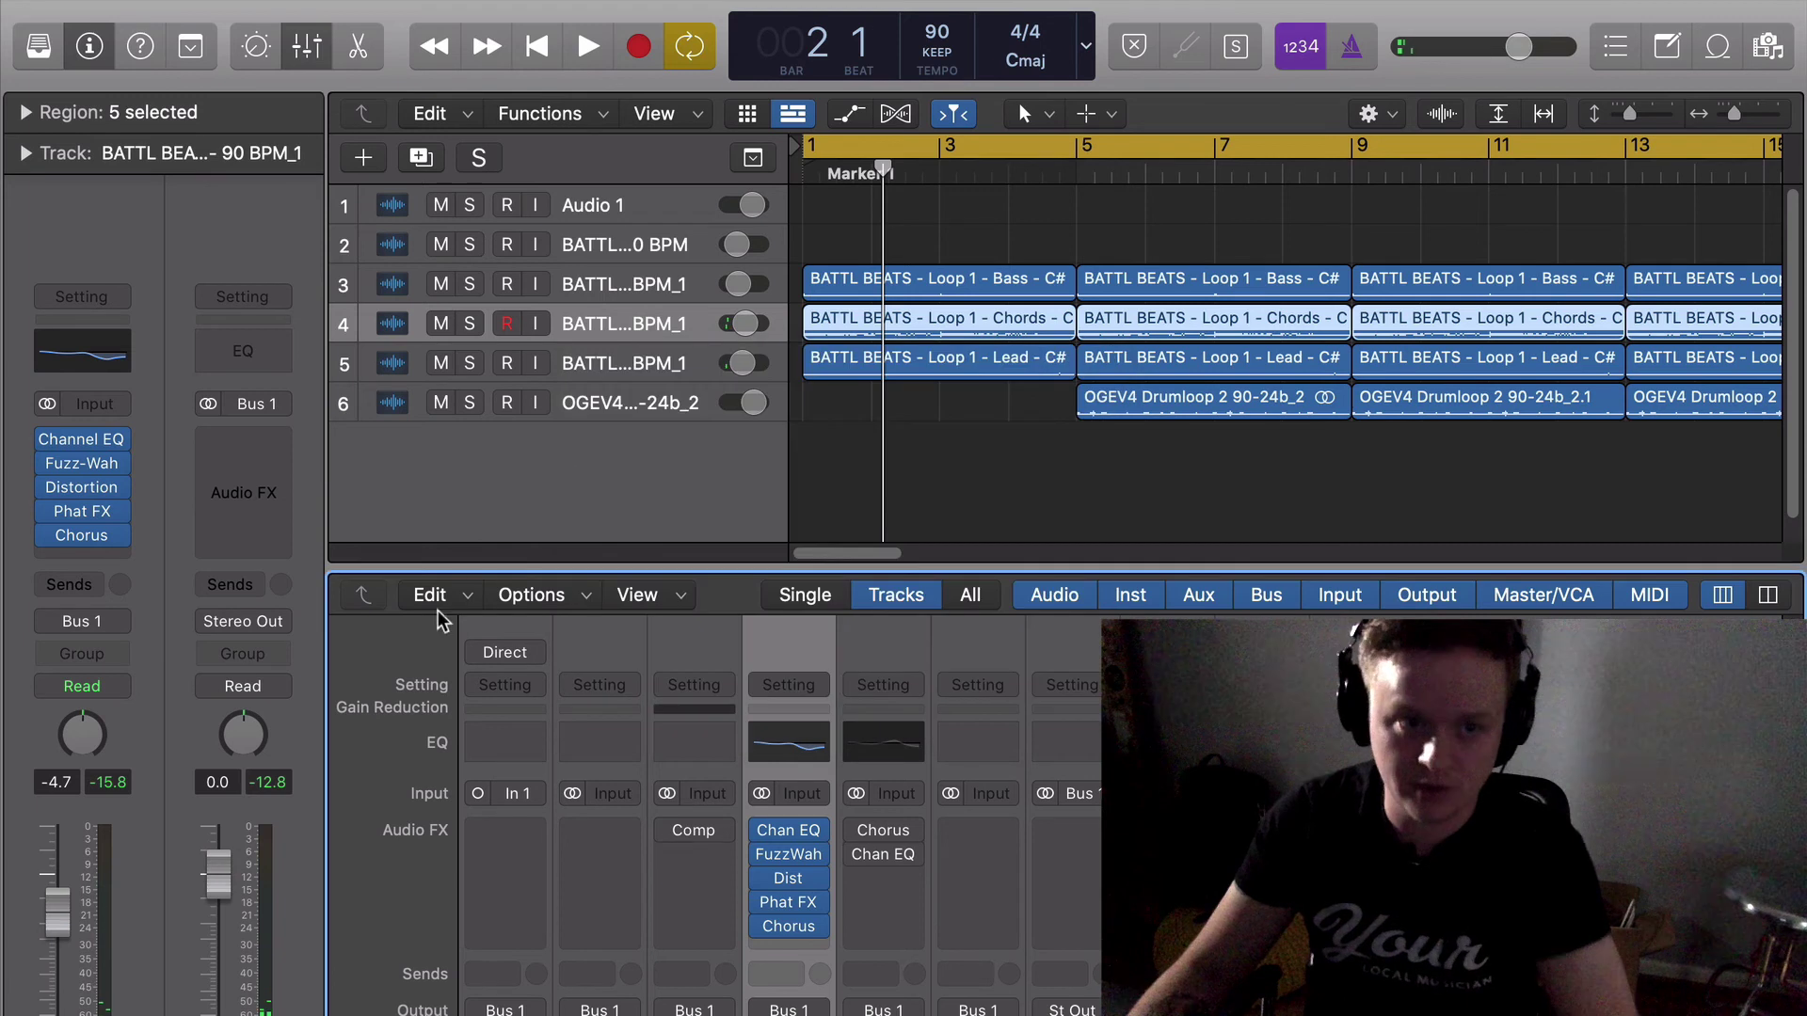
Bypass Phat FX, Distortion and Channel EQ on the Chords channel, play from the start, and audition the Chords track soloed before unsoloing it.
{"action": "left_click", "coordinate": [49, 512]}
{"action": "left_click", "coordinate": [48, 486]}
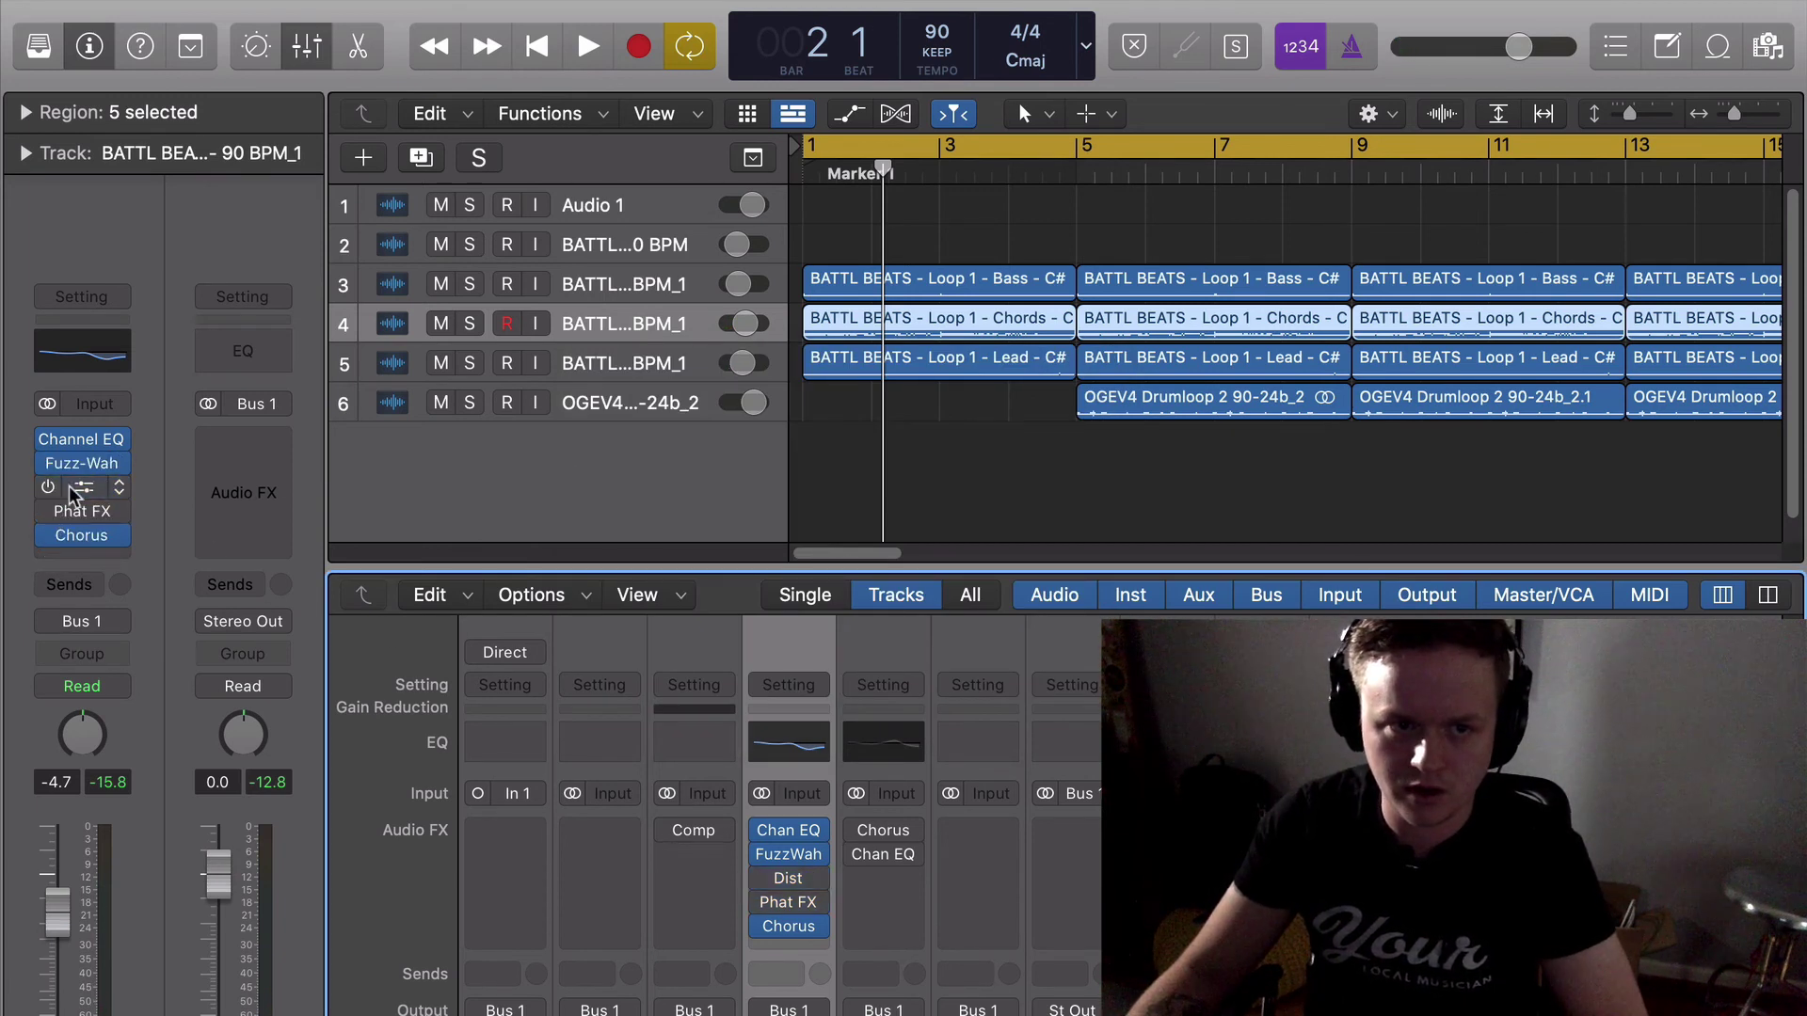
{"action": "left_click", "coordinate": [48, 439]}
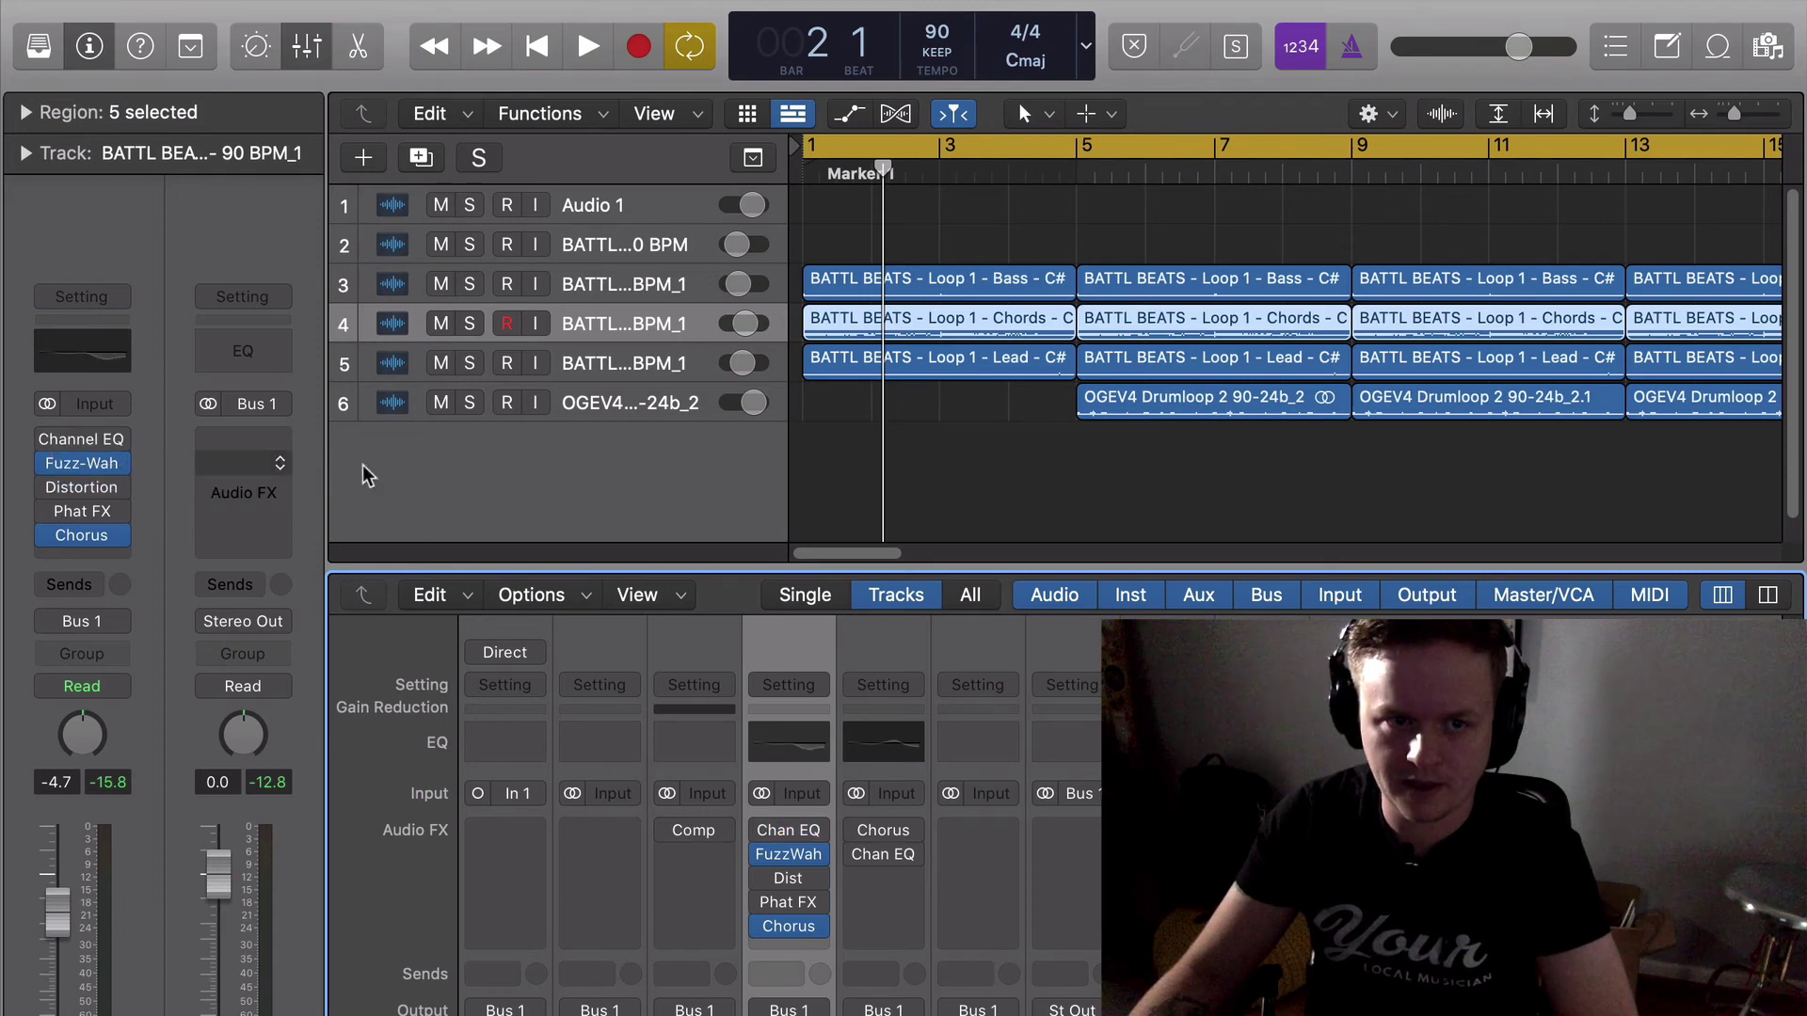
{"action": "key", "text": "space"}
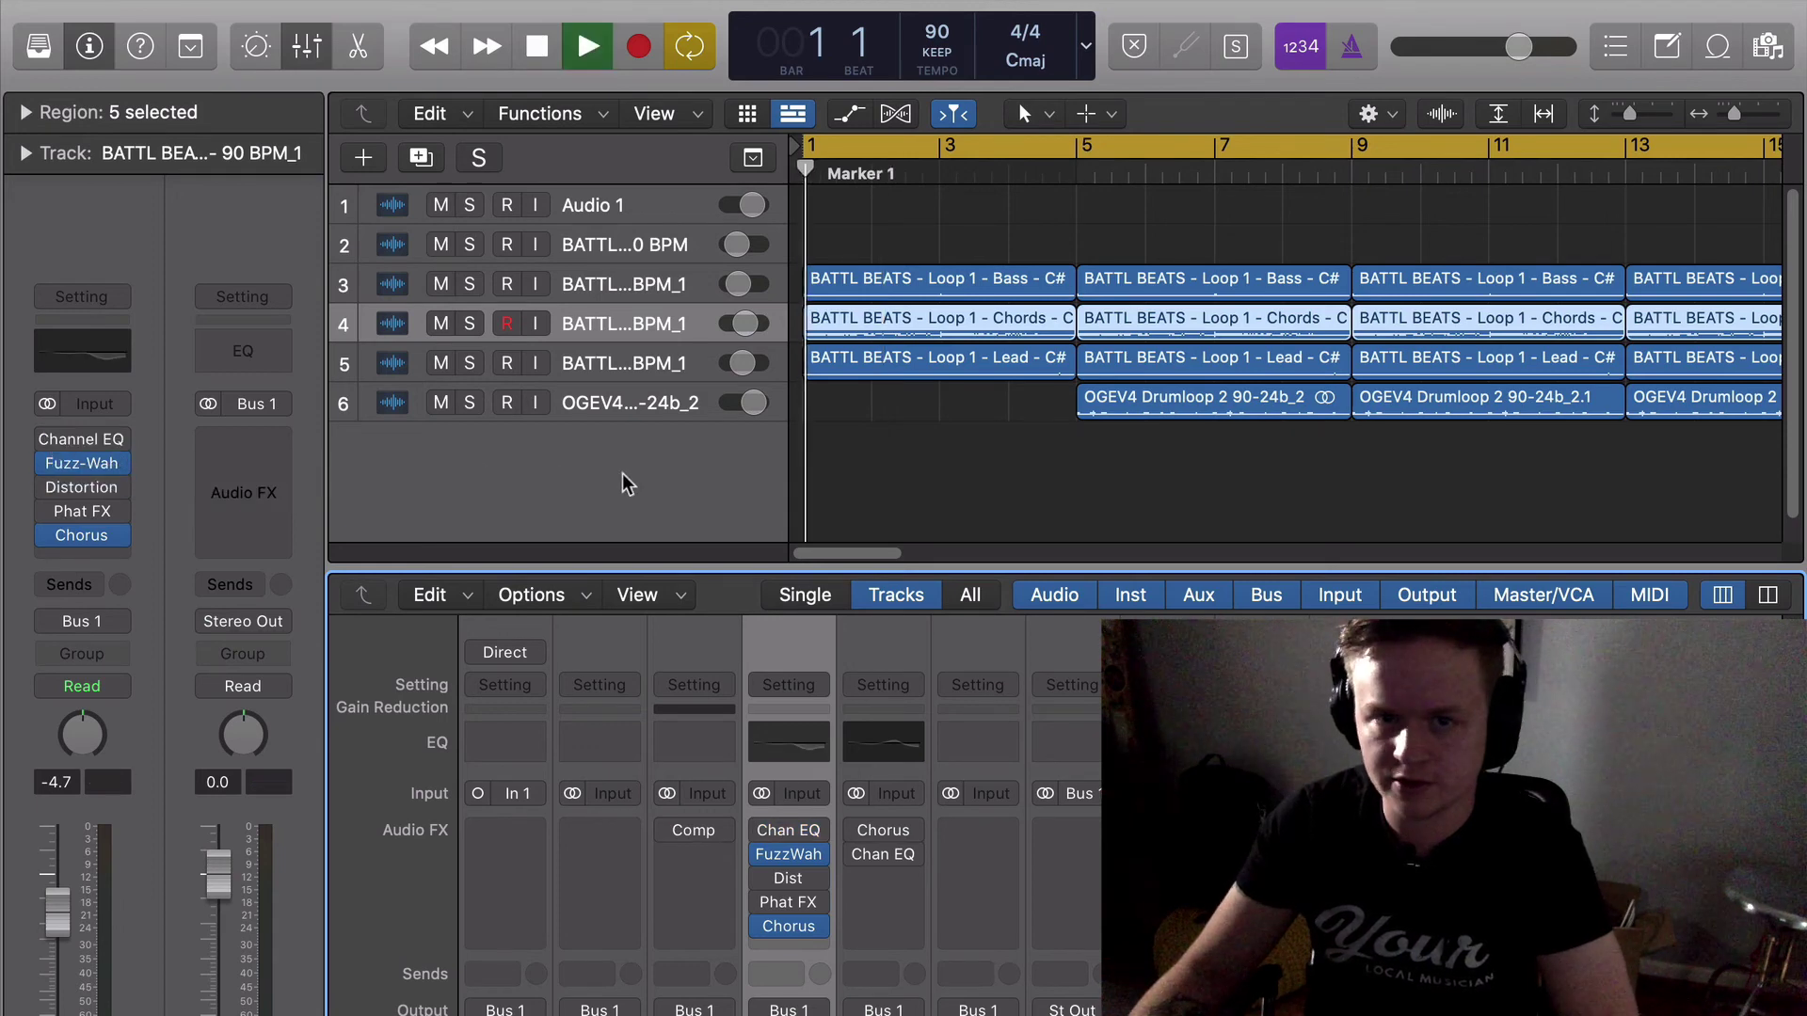
{"action": "left_click", "coordinate": [463, 324]}
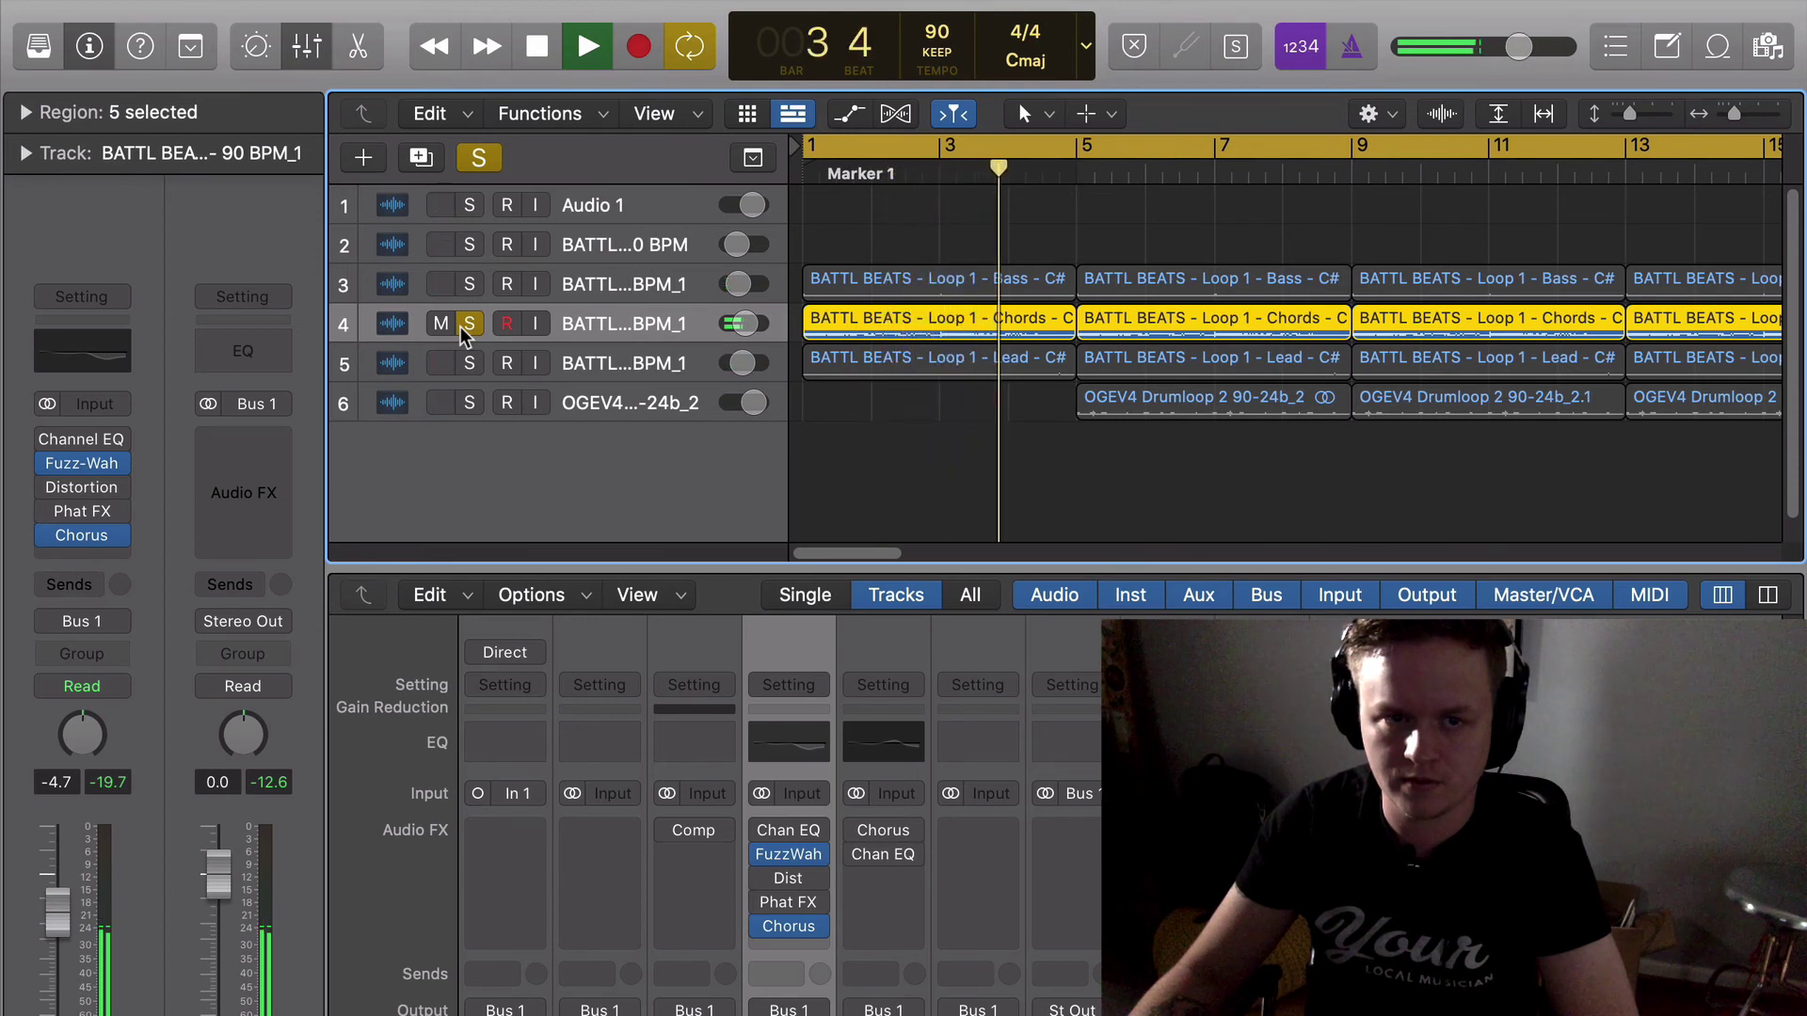
{"action": "left_click", "coordinate": [461, 325]}
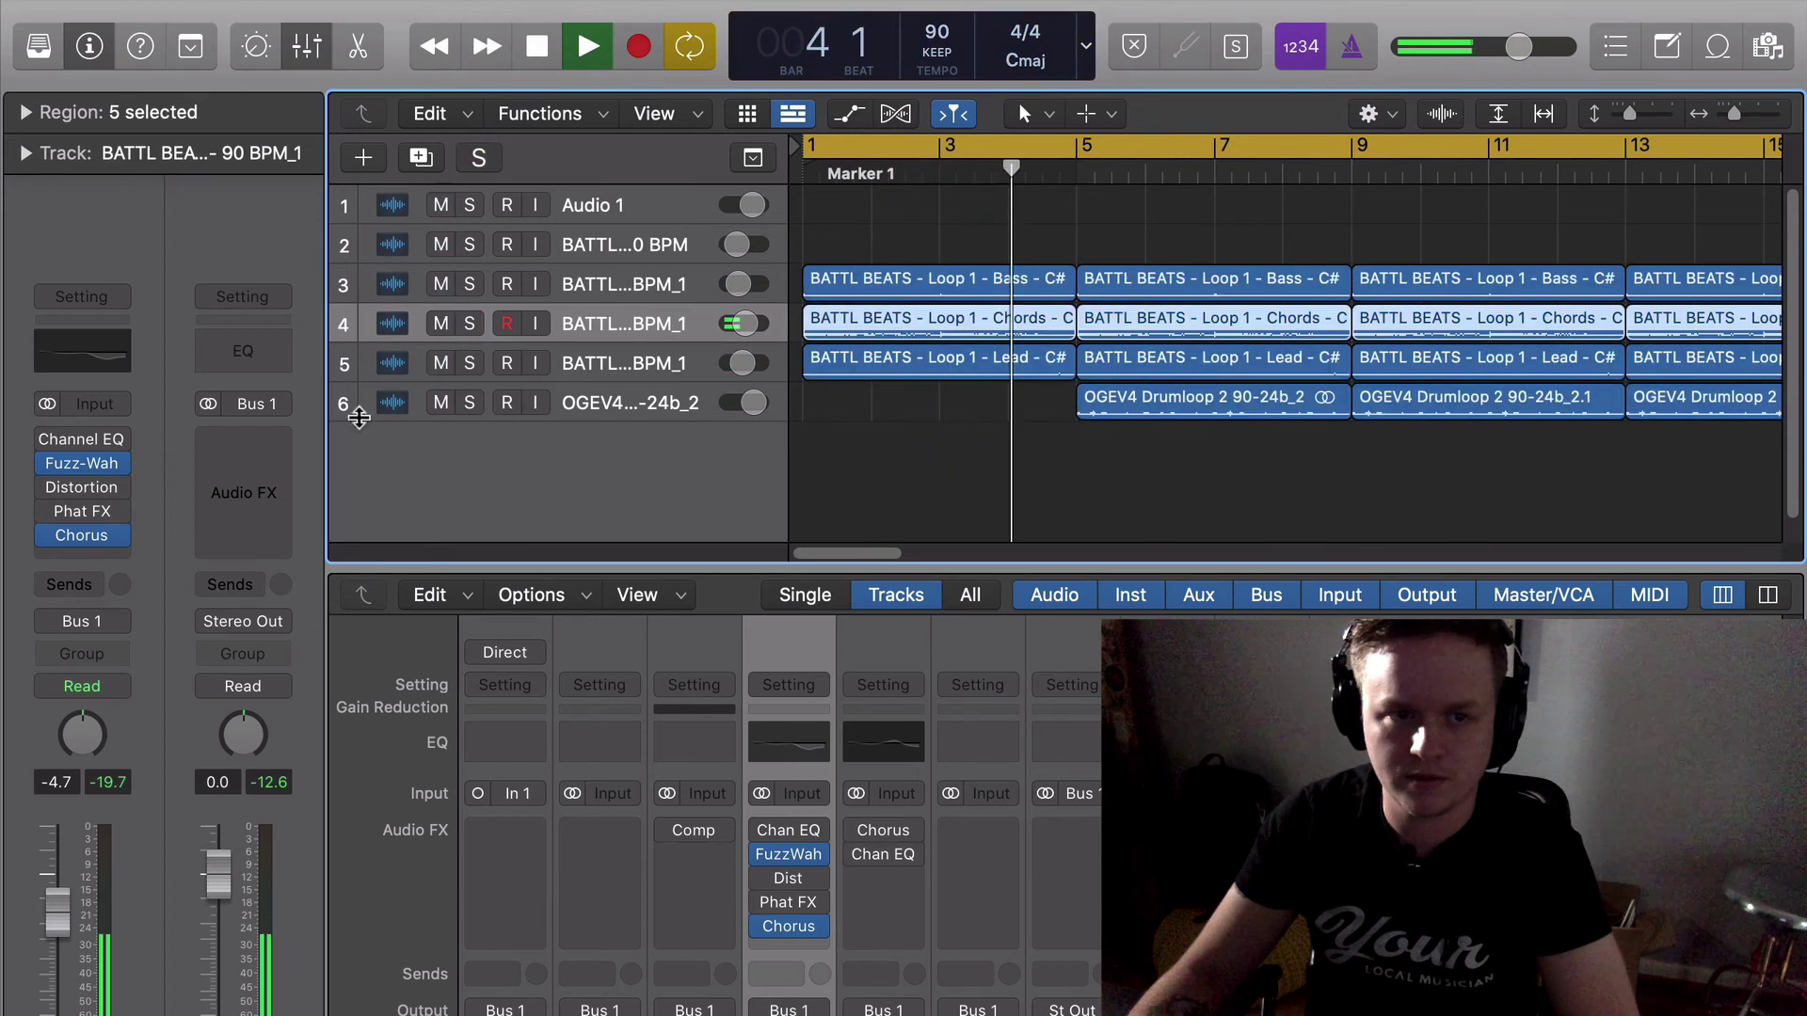
Switch the Chords channel's bypassed effects back on from Channel EQ through Phat FX, listen to the full mix, and stop playback.
{"action": "left_click", "coordinate": [58, 446]}
{"action": "left_click", "coordinate": [52, 463]}
{"action": "left_click", "coordinate": [49, 487]}
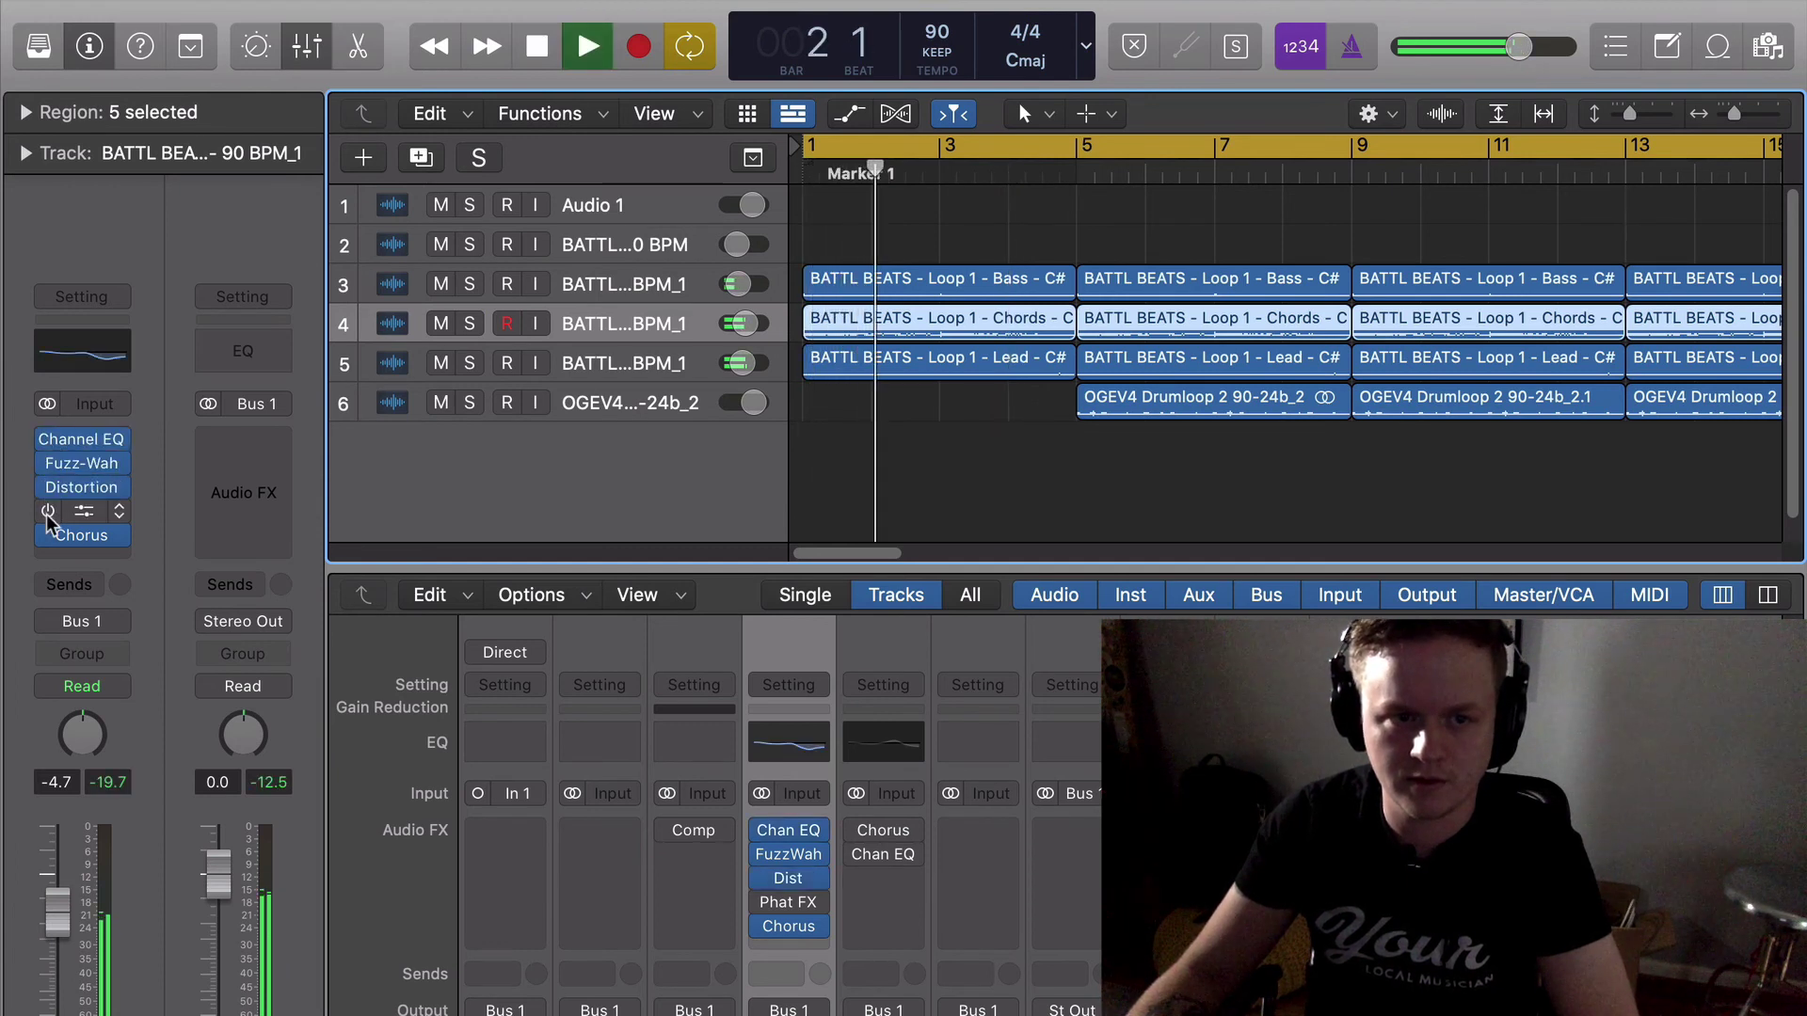
{"action": "left_click", "coordinate": [49, 511]}
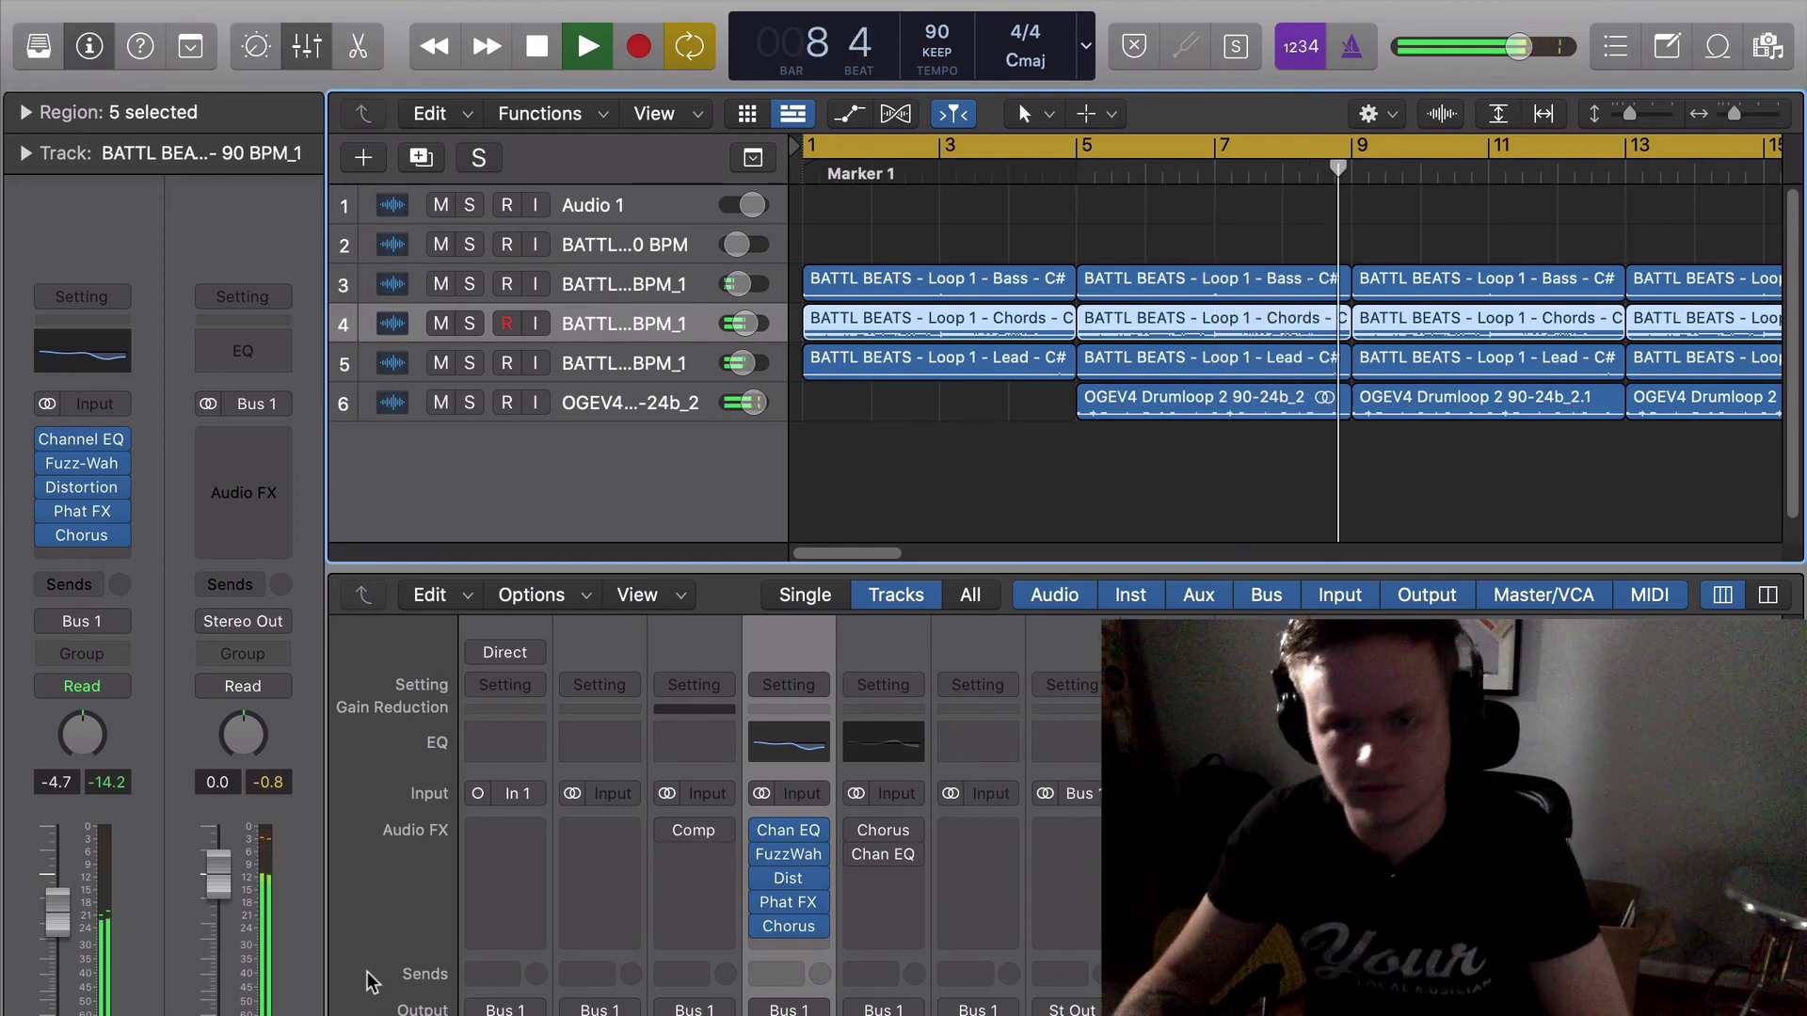
{"action": "key", "text": "space"}
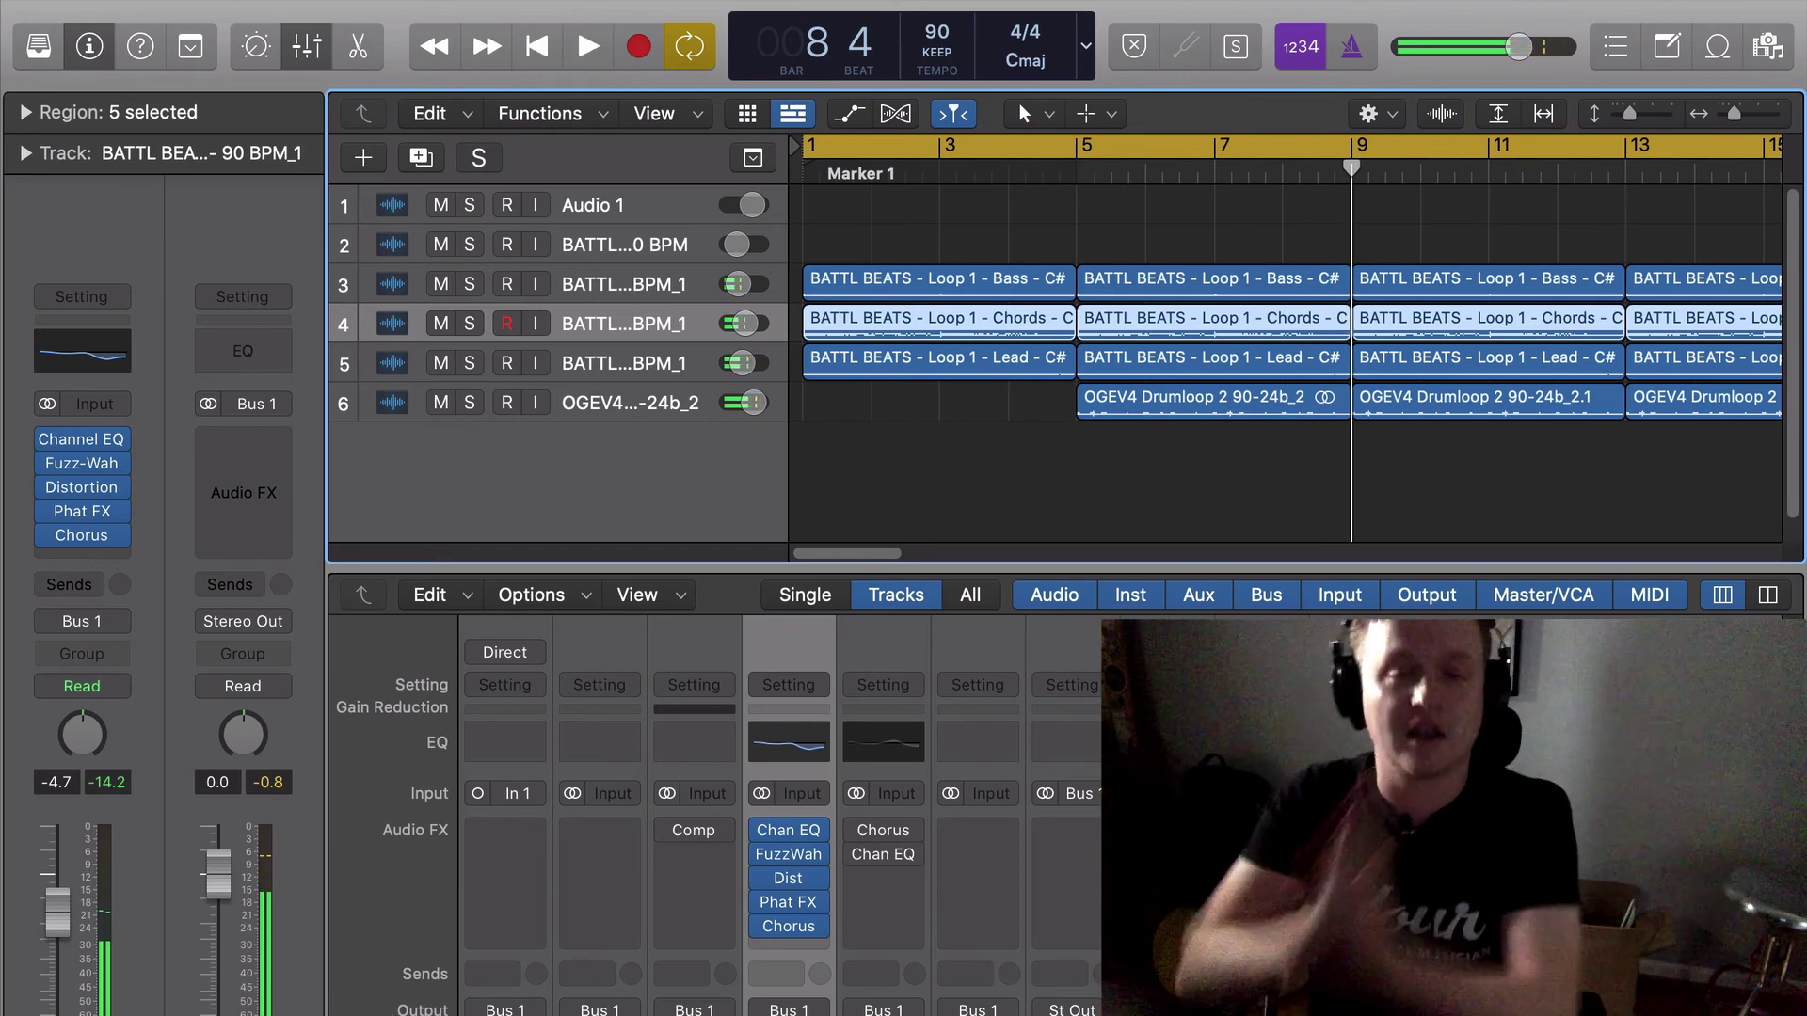